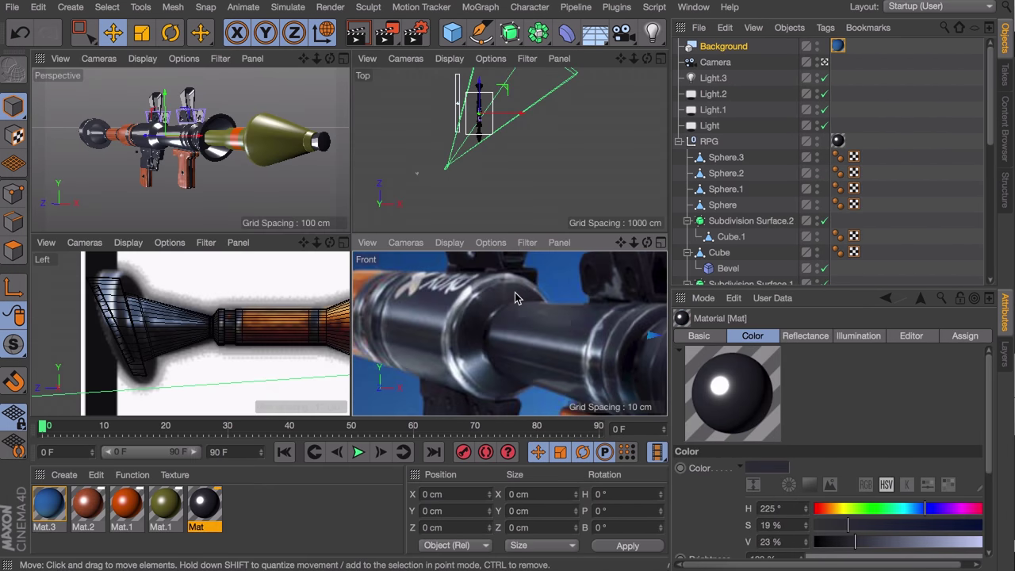
Load Icon_SK_SCAR_L.png as the Right viewport's background image, set its alpha mode to Normal and raise its transparency.
double_click(264, 513)
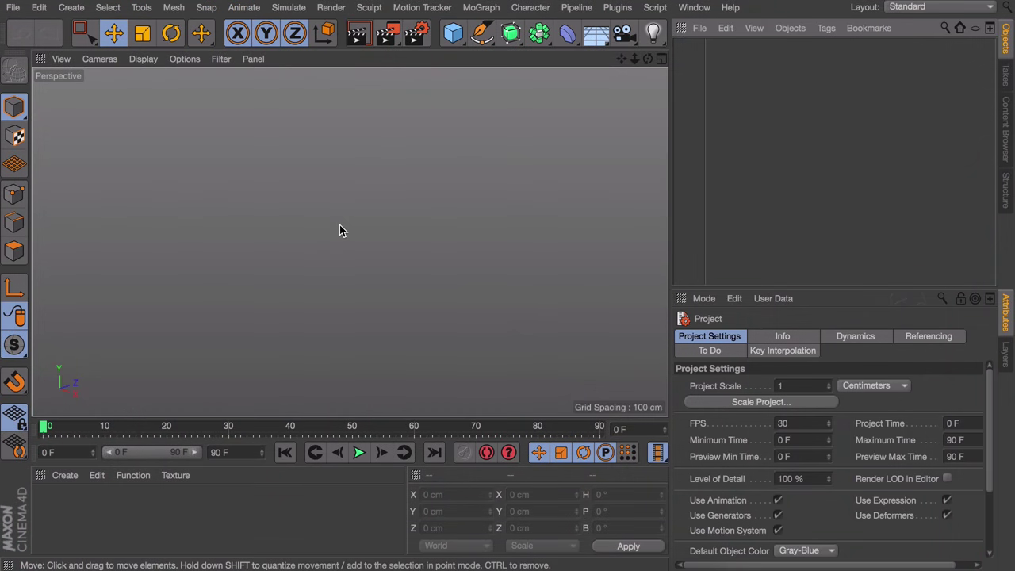
middle_click(402, 161)
key(shift+v)
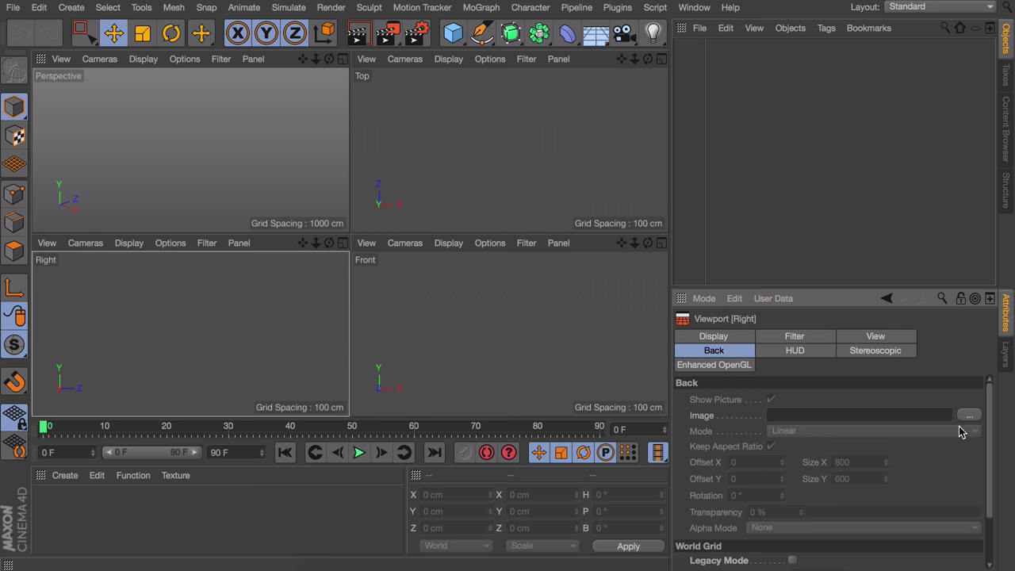
click(966, 416)
double_click(471, 244)
click(785, 527)
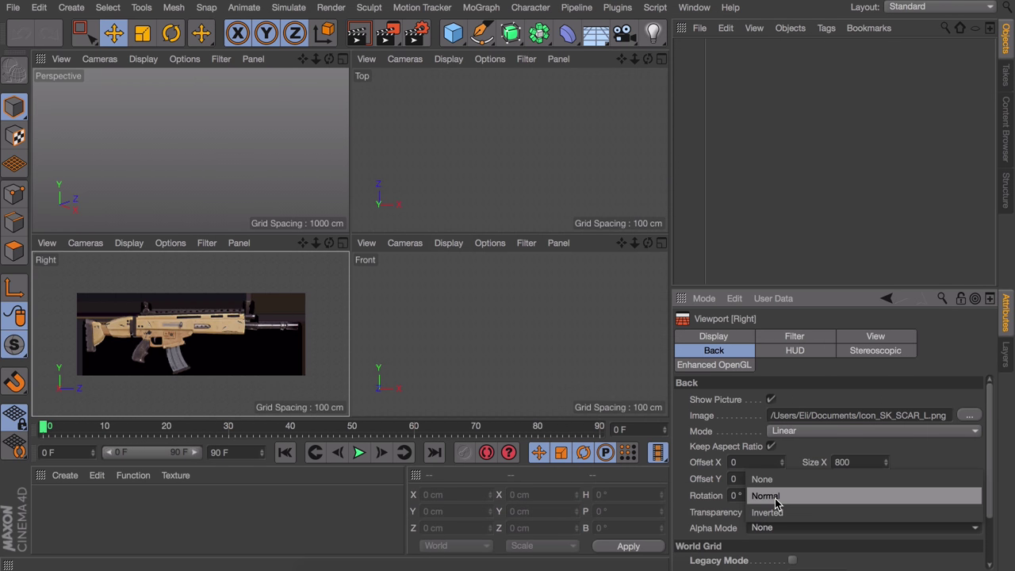
click(766, 491)
drag(816, 512, 853, 514)
Load Icon_Weapons_SK_SCAR_L.png as the Top viewport's background image with Normal alpha mode and an X offset of -1380.
click(525, 182)
click(969, 415)
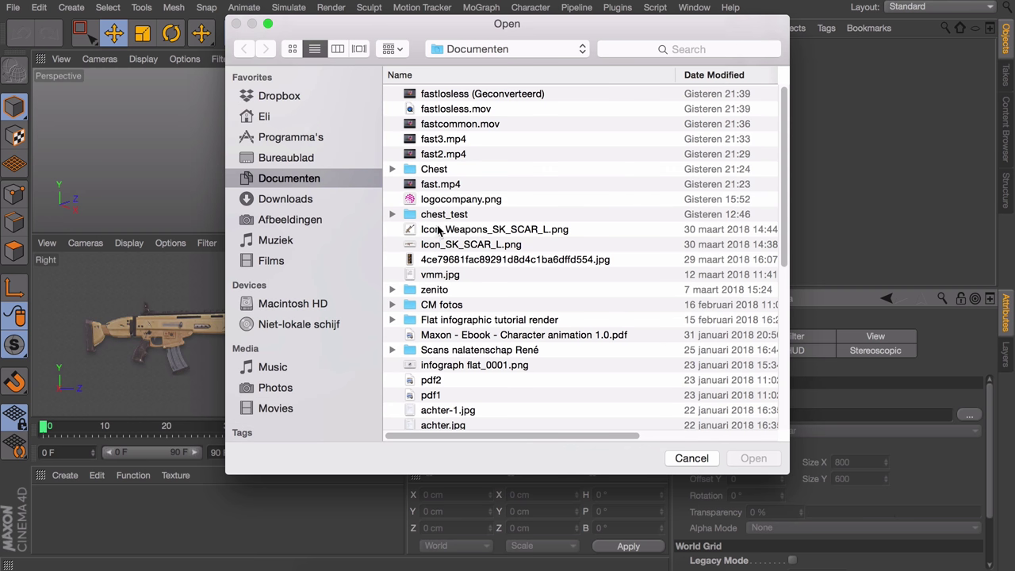
double_click(468, 279)
click(864, 528)
click(777, 492)
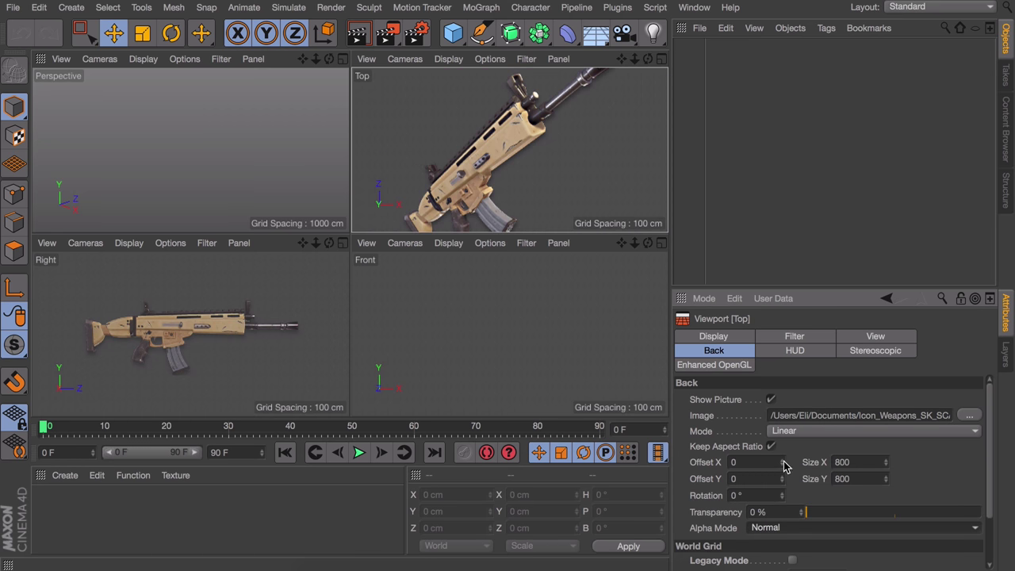
drag(782, 461, 745, 461)
scroll(448, 164, down, 5)
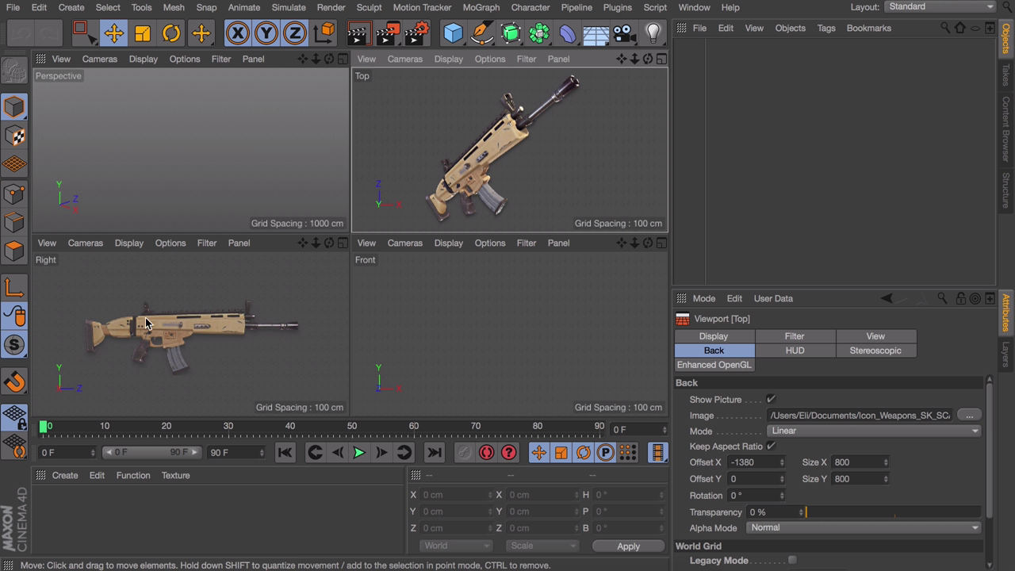
Add a cube, shrink it to about 61 x 41 x 61 cm and align it with the front end of the receiver in the Right view.
click(235, 285)
click(452, 31)
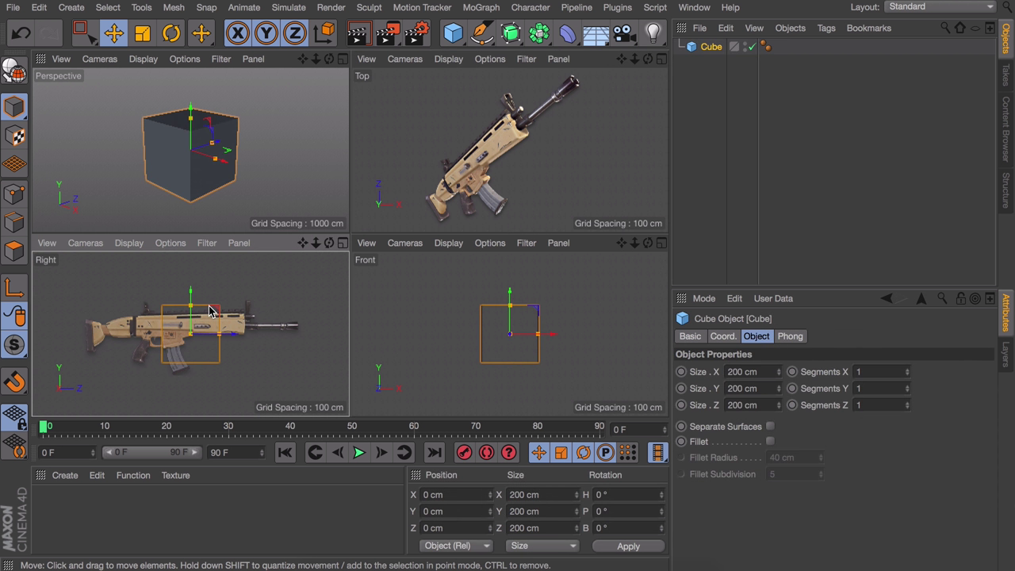
middle_click(209, 309)
scroll(407, 174, up, 5)
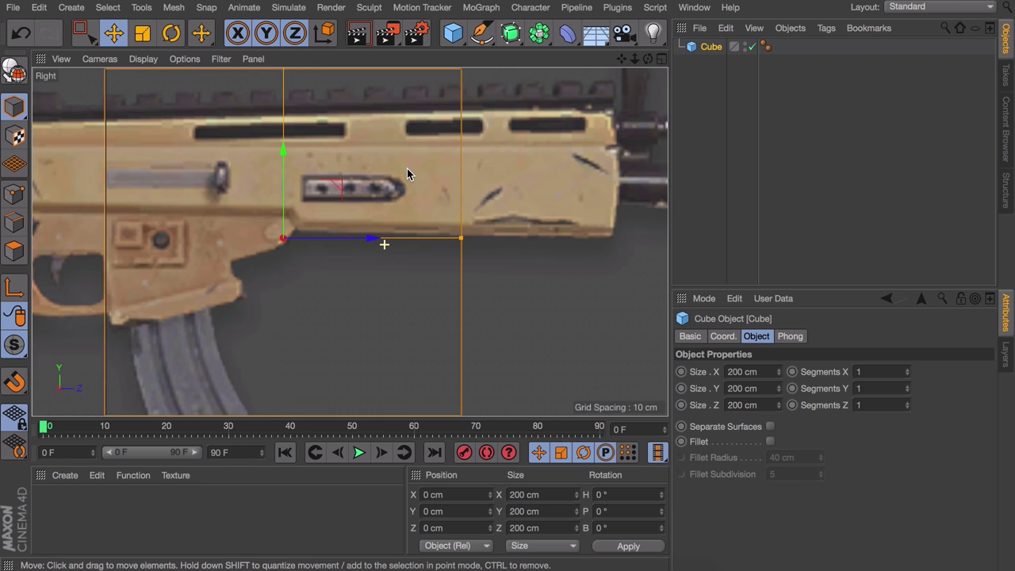
key(t)
drag(514, 151, 126, 319)
key(e)
drag(349, 222, 618, 136)
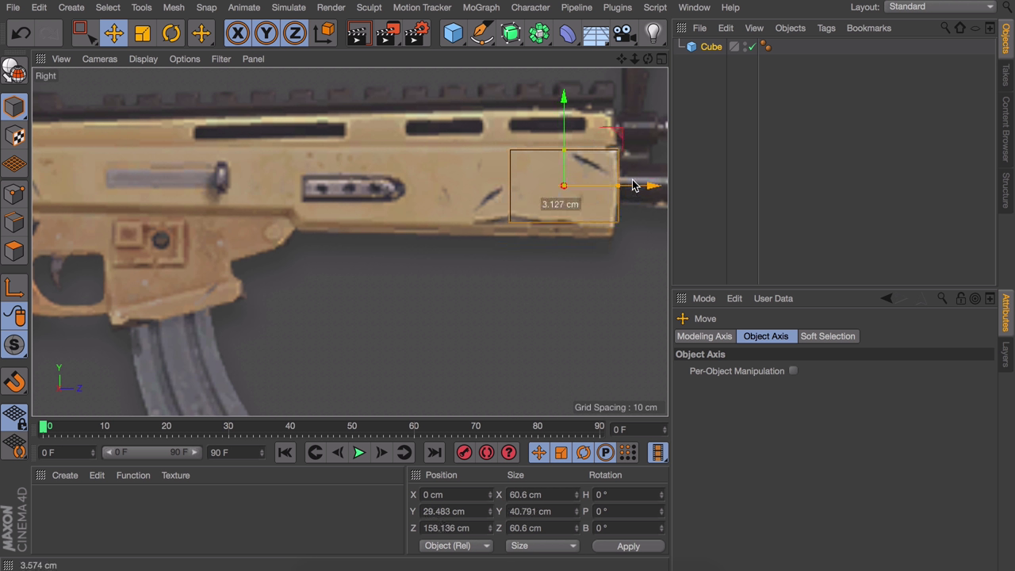
drag(632, 185, 631, 185)
Make the cube editable and move its rear points back along Z to about -145 cm, where the lower receiver begins.
click(14, 193)
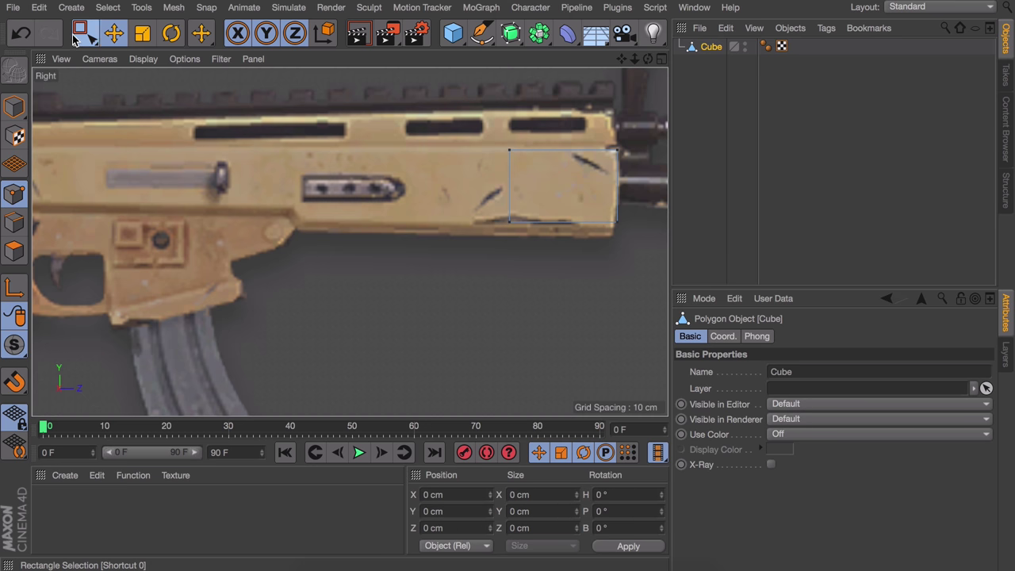
click(80, 32)
key(e)
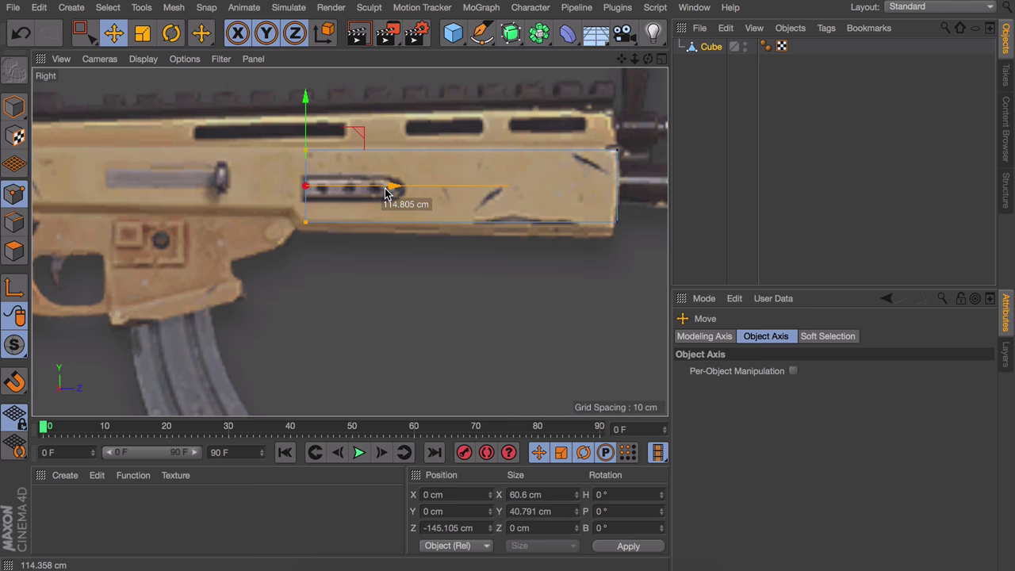
drag(386, 192, 373, 191)
middle_click(338, 188)
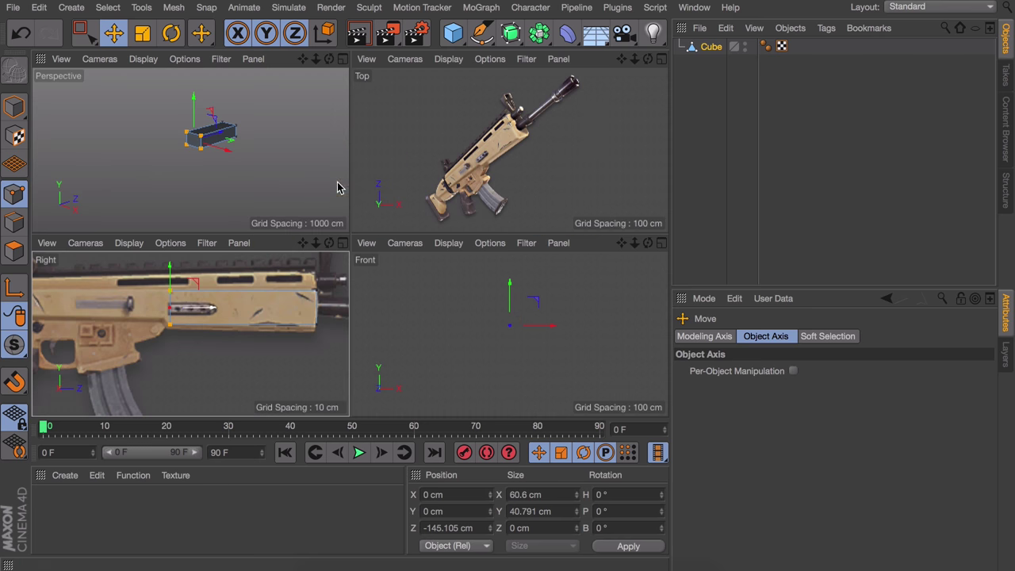
Extrude the rear face by a short segment and again by about 194 cm to the receiver's rear end.
key(d)
middle_click(196, 300)
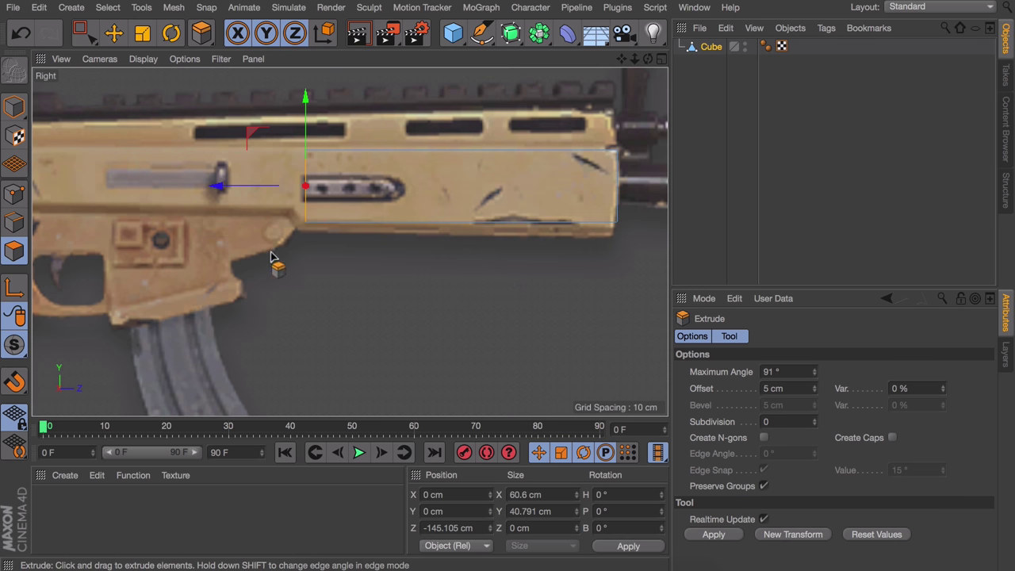
alt+middle_drag(351, 238, 539, 231)
mouse_move(539, 230)
mouse_down()
mouse_move(548, 231)
mouse_move(528, 234)
mouse_up()
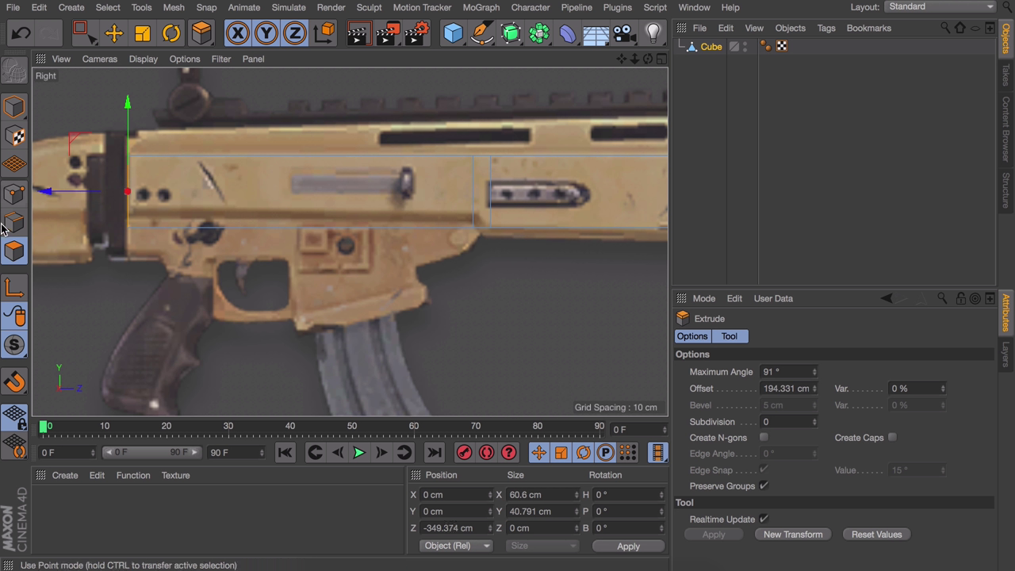
key(e)
middle_click(168, 218)
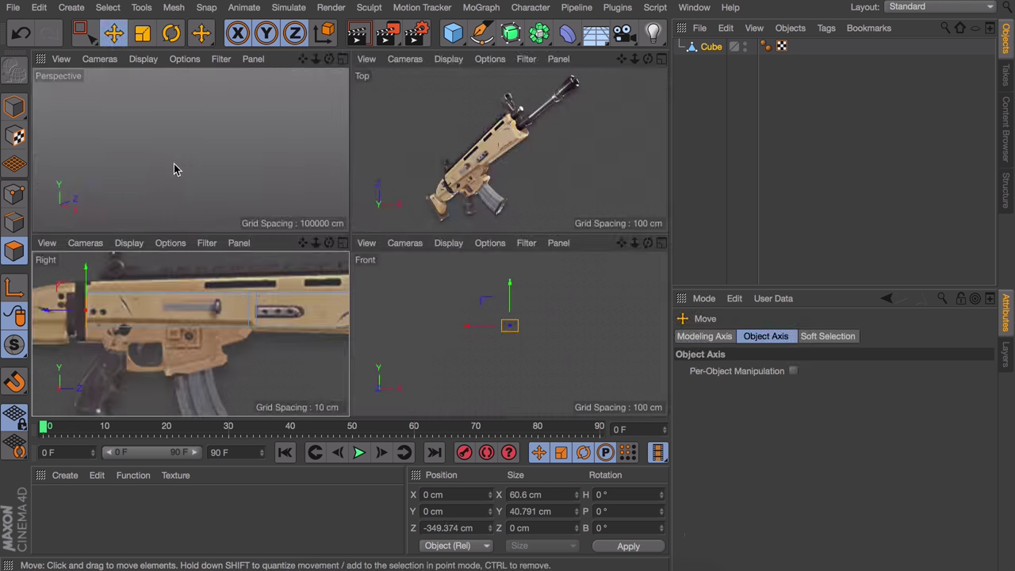
Select the underside faces of the receiver body and extrude them down to the reference's lower edge.
click(227, 163)
key(h)
alt+drag(225, 168, 167, 366)
click(150, 210)
scroll(190, 334, up, 2)
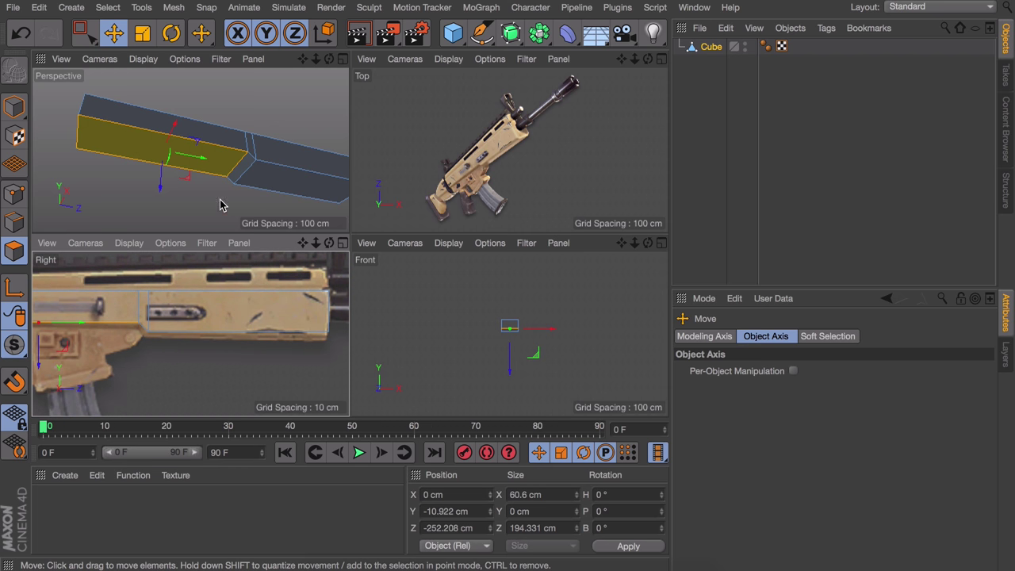
key(d)
drag(234, 177, 313, 178)
drag(191, 311, 179, 287)
Scale the extruded underside faces in width to about 65% to taper the bottom of the body.
key(t)
alt+drag(230, 166, 277, 175)
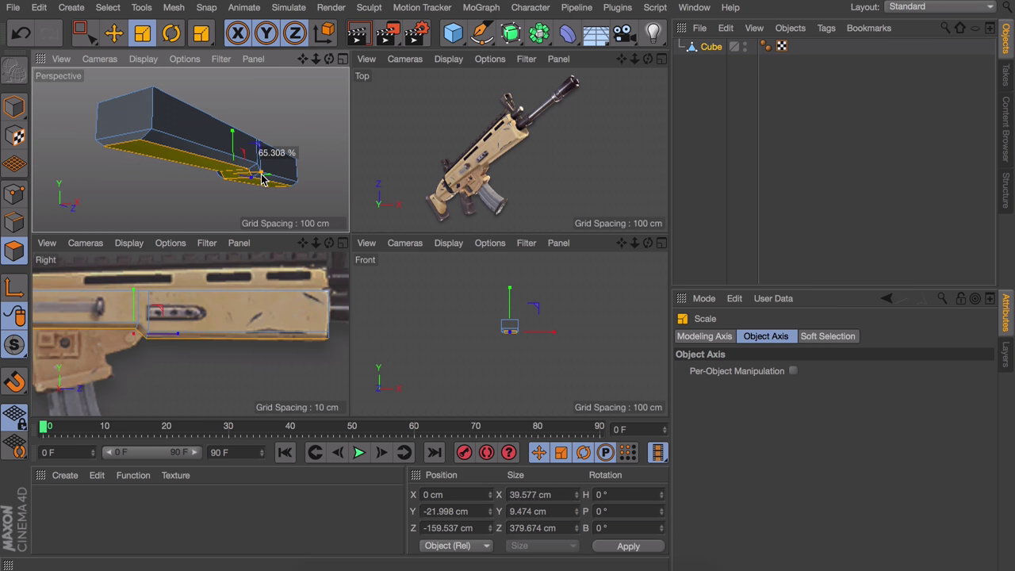
alt+drag(262, 182, 119, 143)
click(276, 381)
scroll(446, 152, up, 5)
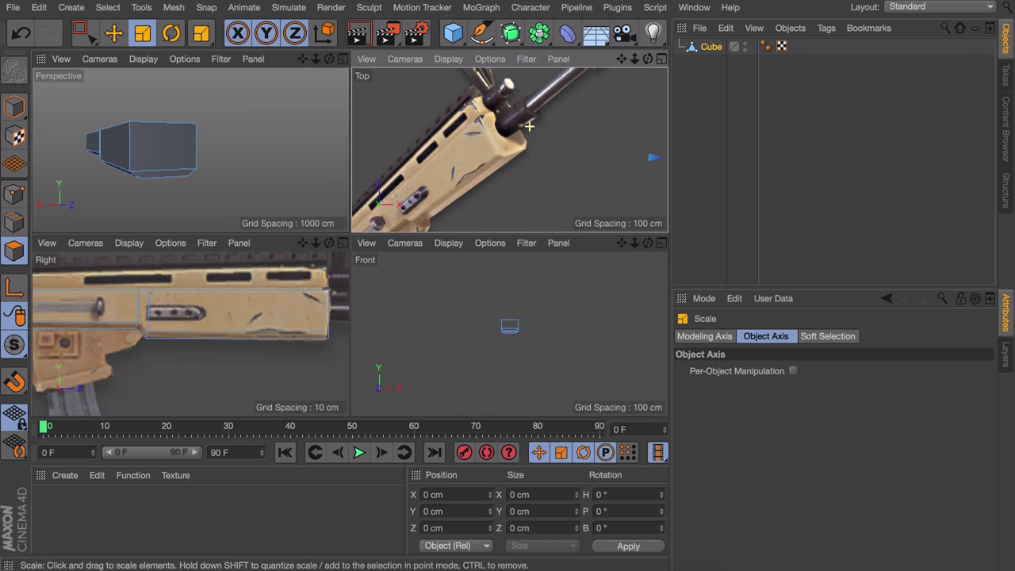
Show the Perspective view in Gouraud Shading (Lines) and scale the whole body's width to about 68%.
click(14, 106)
click(142, 163)
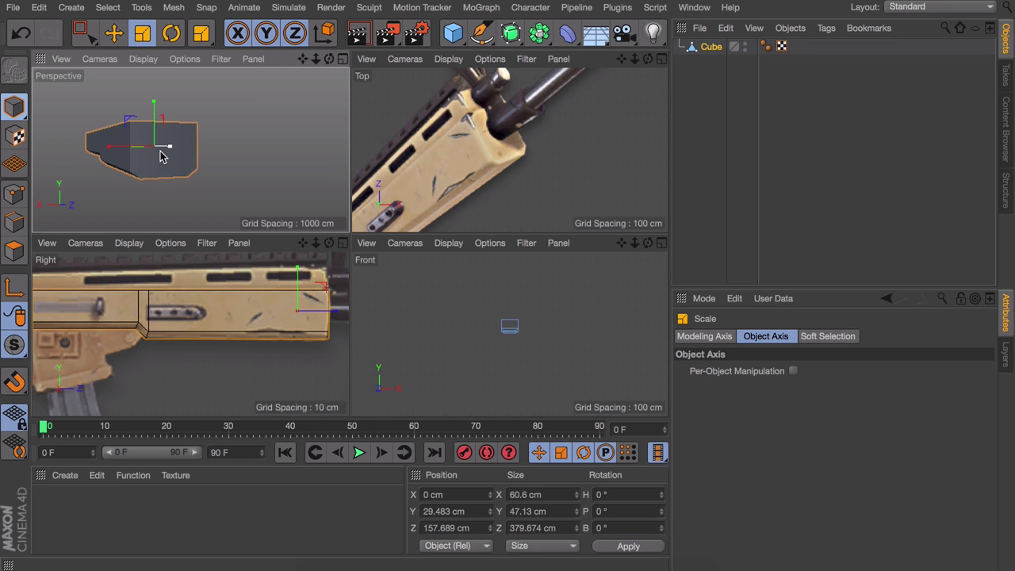
click(143, 59)
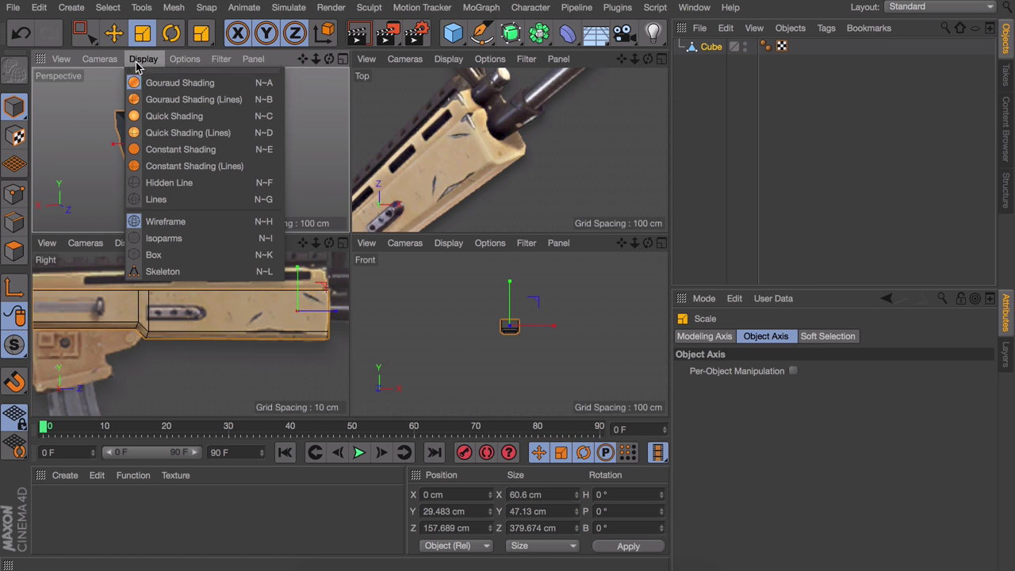
click(171, 97)
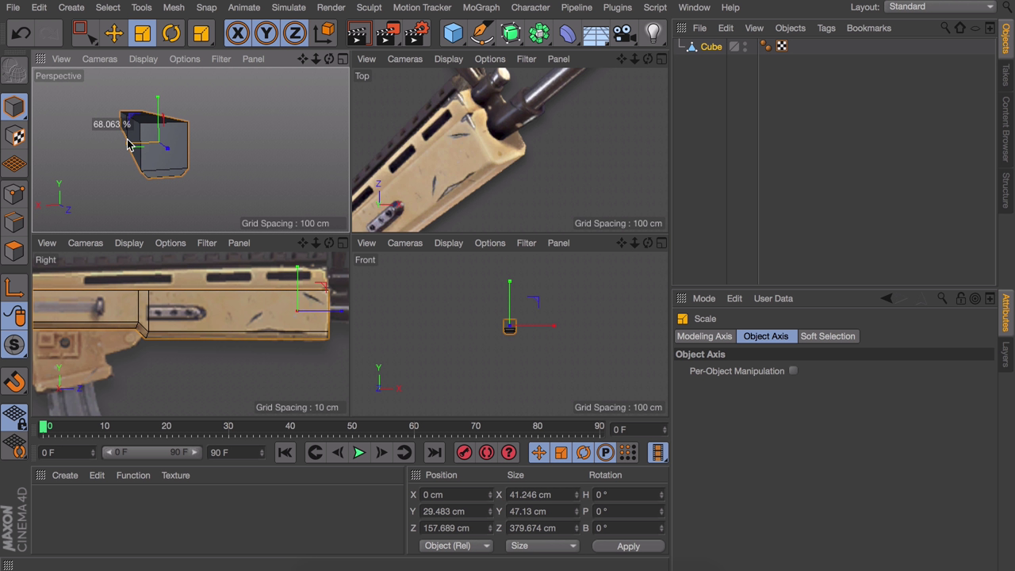
alt+drag(154, 150, 229, 138)
Cut two lengthwise edge loops along the body, one near each side, offsetting the first by 15%.
key(k)
key(l)
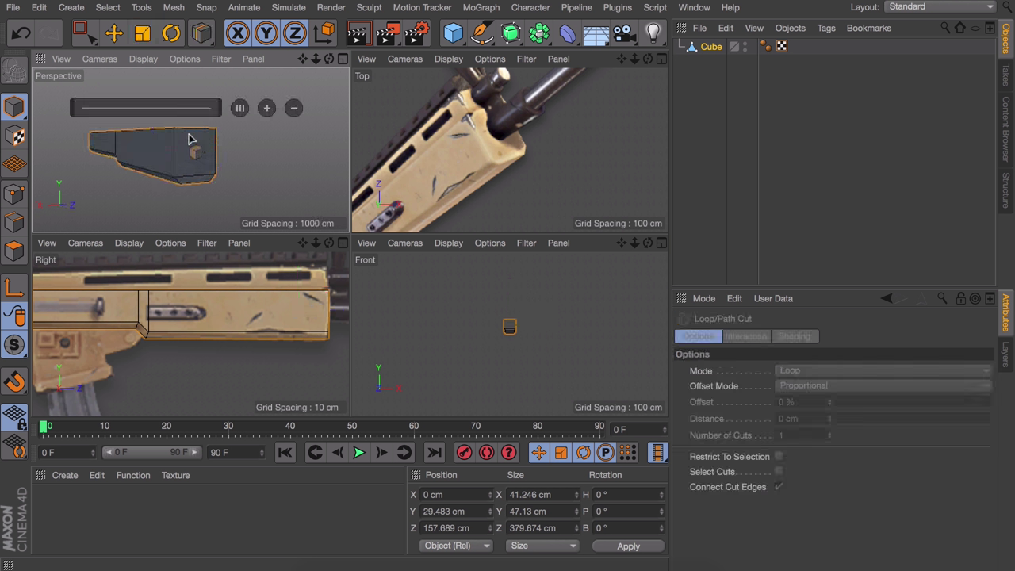
click(16, 222)
alt+drag(158, 151, 118, 138)
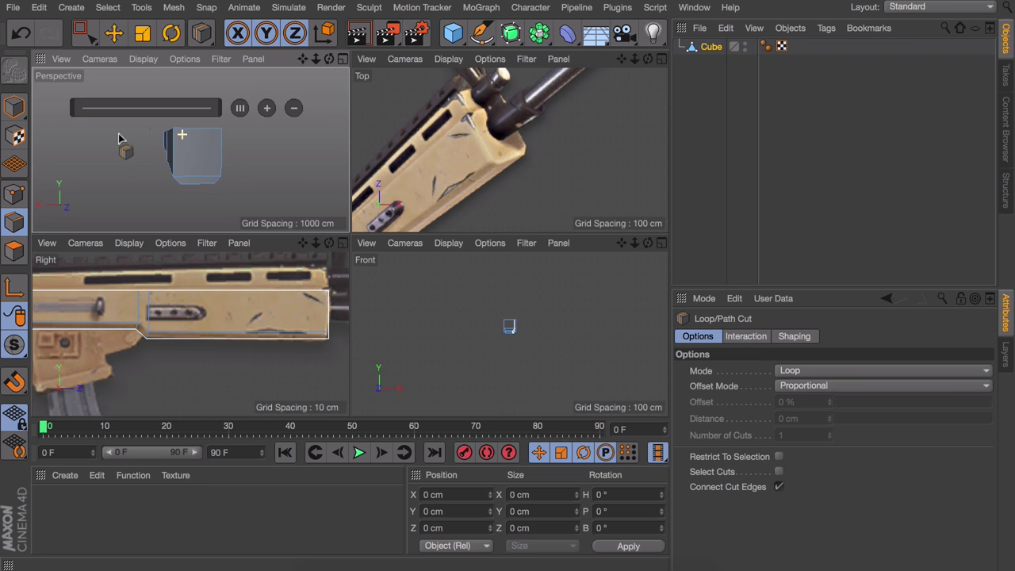
click(177, 133)
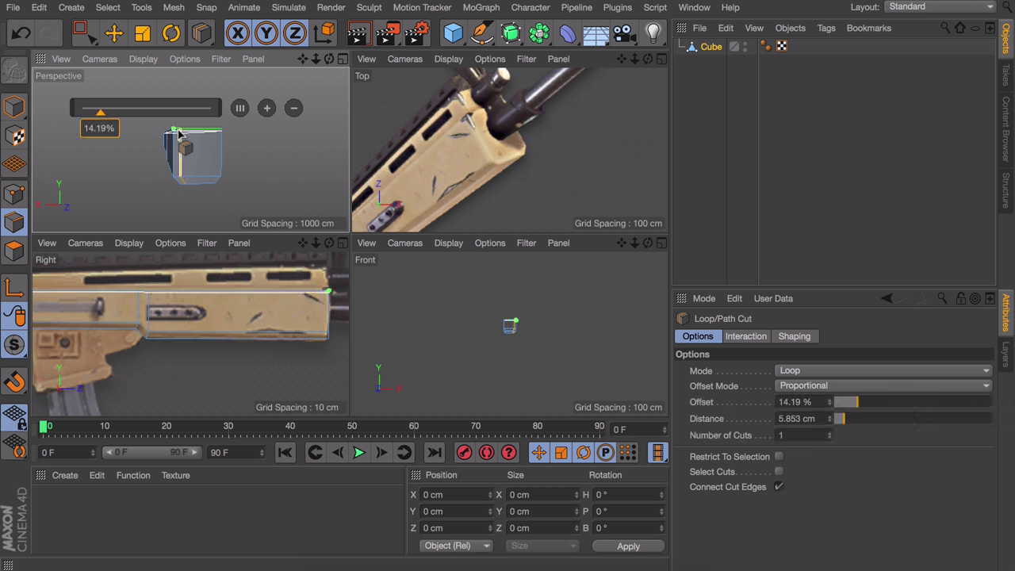
click(779, 402)
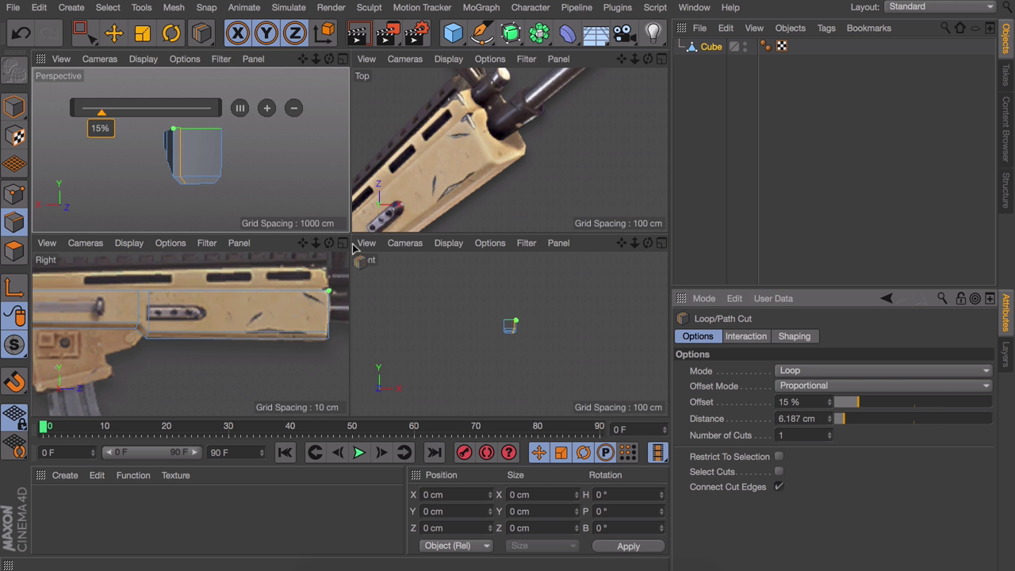
click(207, 189)
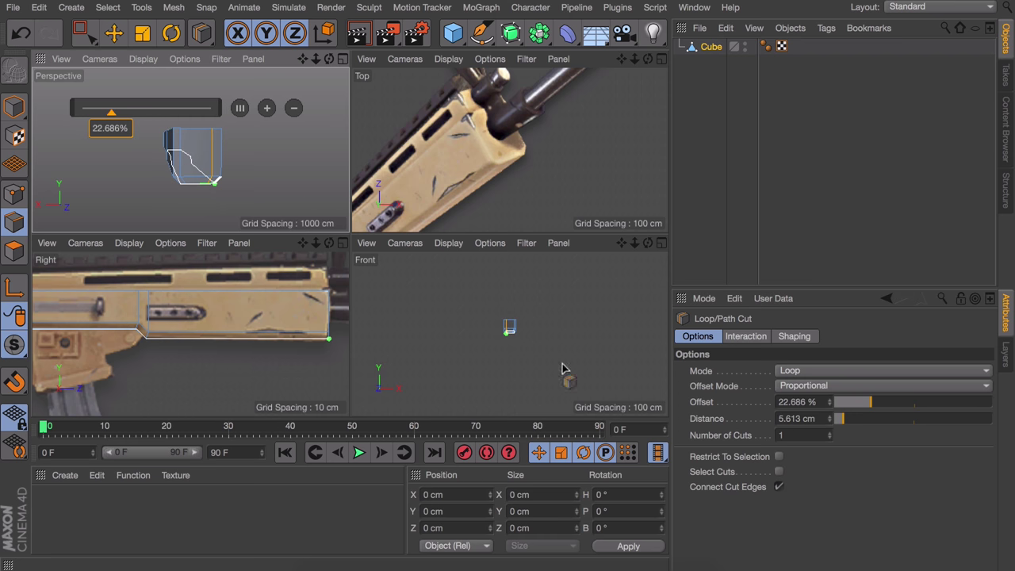
key(e)
key(Return)
Select the top faces between the two loop cuts and extrude them up about 22.4 cm.
scroll(159, 140, up, 3)
click(184, 149)
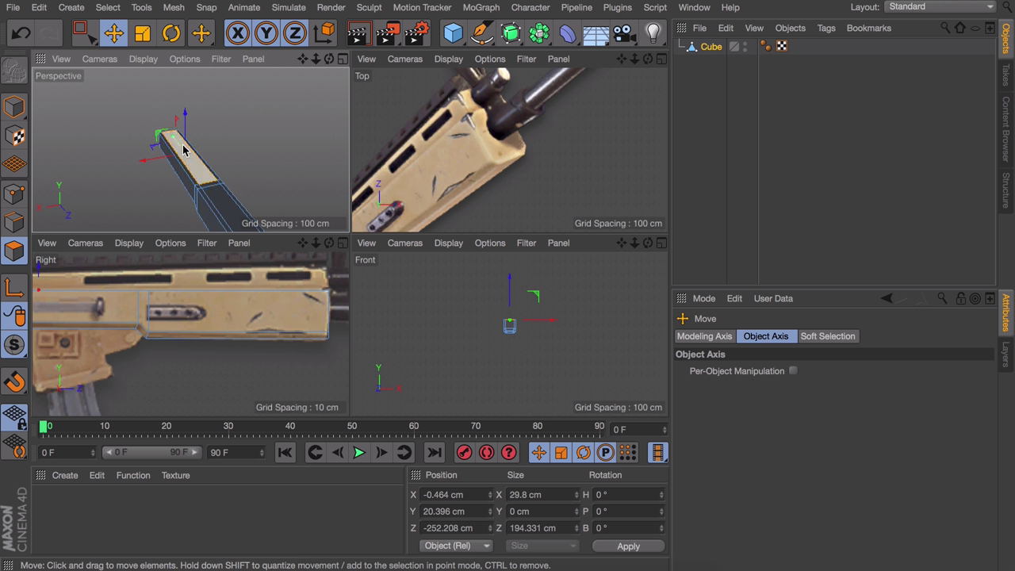
alt+drag(208, 191, 290, 172)
scroll(188, 335, down, 3)
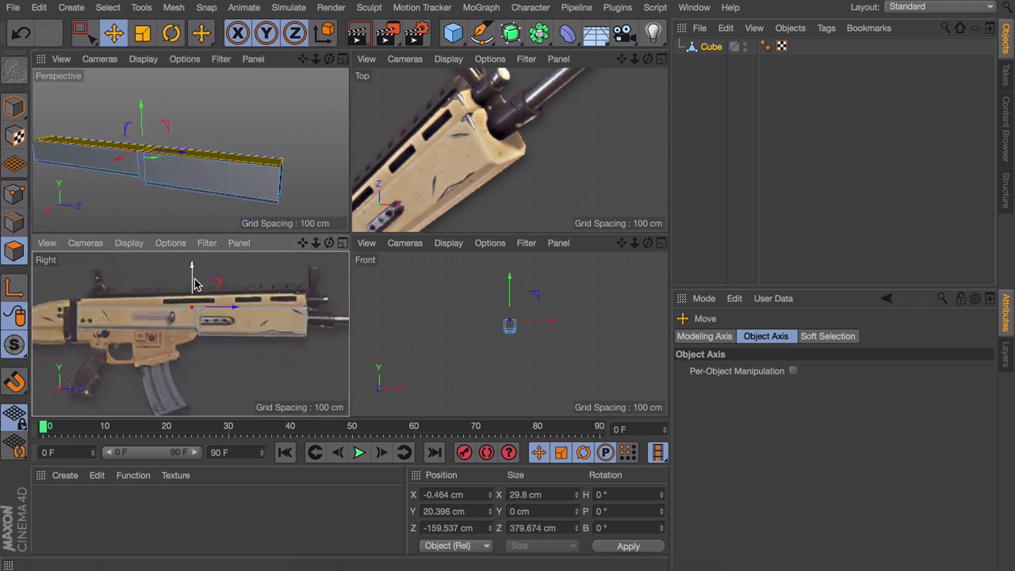
key(d)
drag(248, 284, 270, 283)
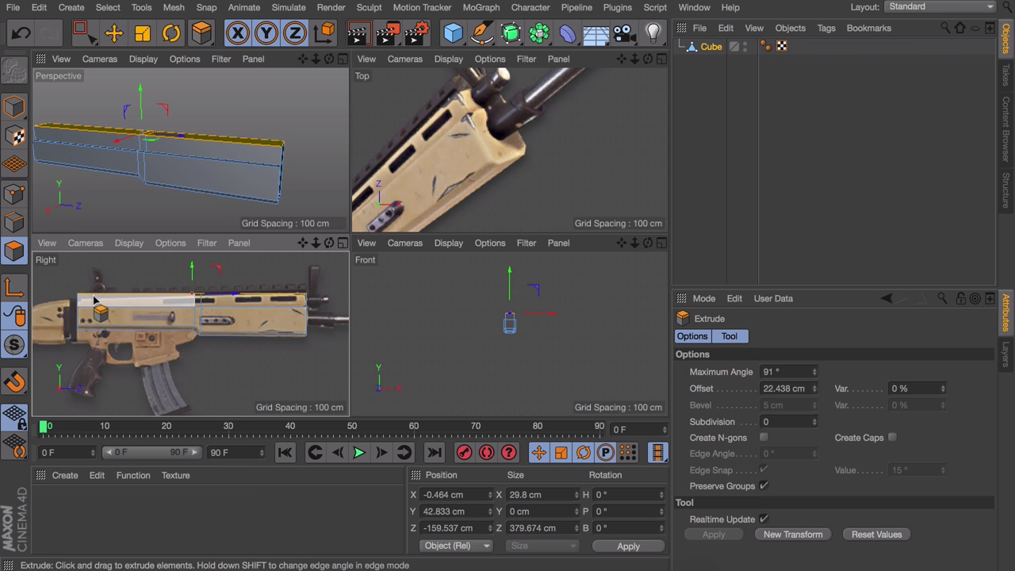
scroll(501, 151, up, 2)
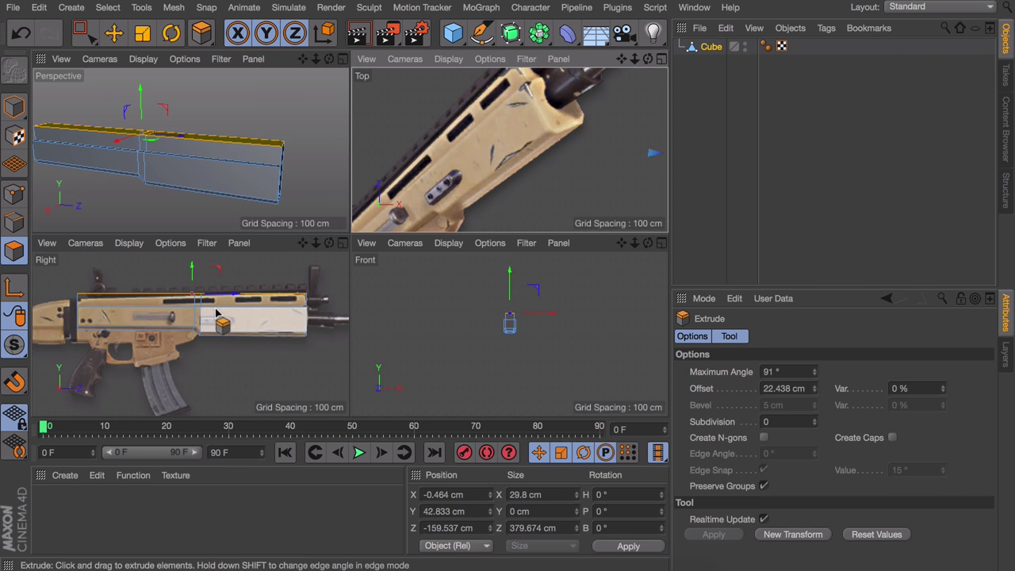
Add a cylinder, rotate its pitch to -90° and fit it to the barrel in the Right view.
key(r)
click(284, 119)
scroll(235, 283, up, 5)
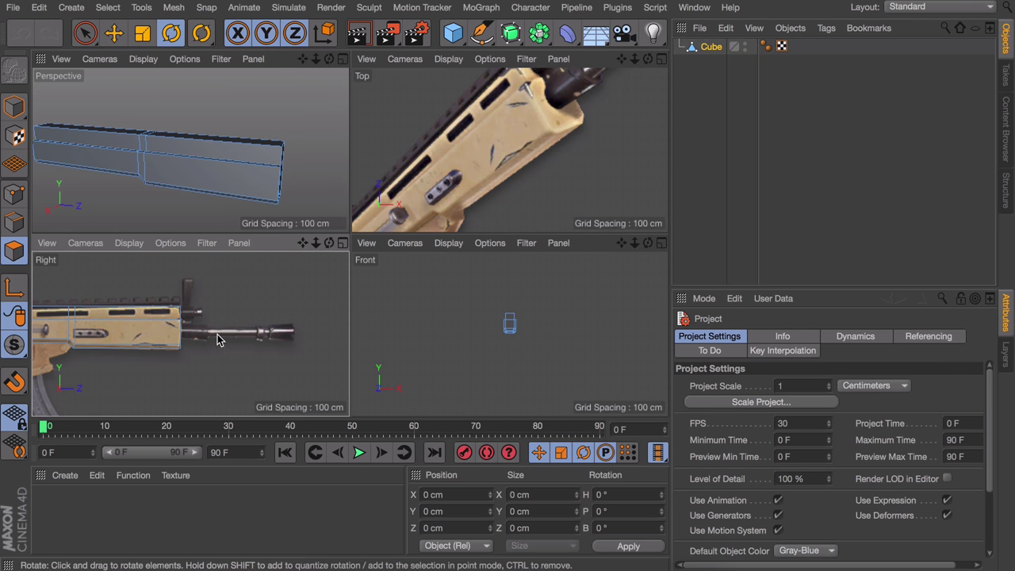
mouse_move(169, 333)
alt+mouse_down()
mouse_move(167, 344)
mouse_move(193, 335)
mouse_move(169, 343)
alt+mouse_up()
click(14, 107)
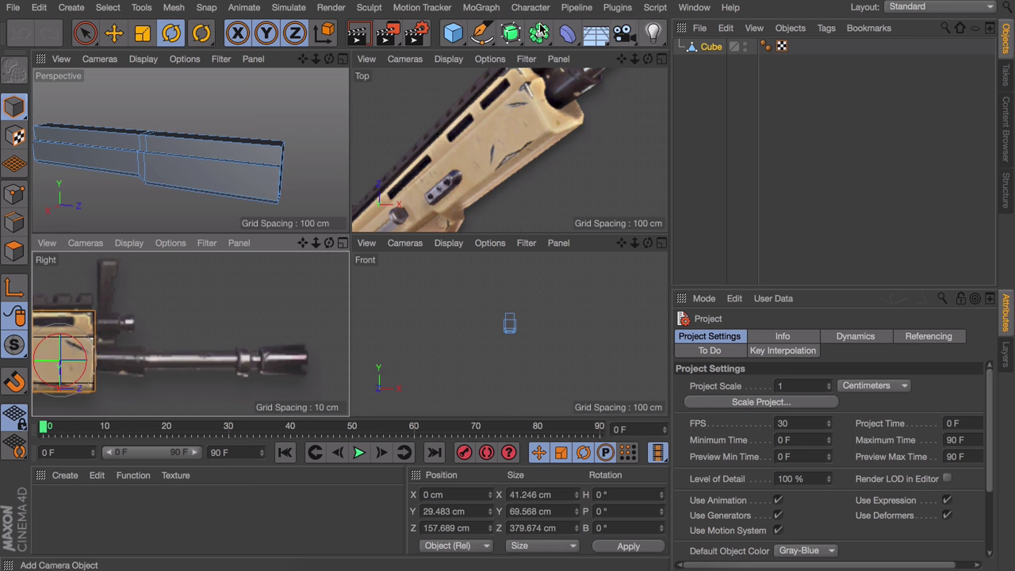
click(453, 32)
click(749, 57)
key(e)
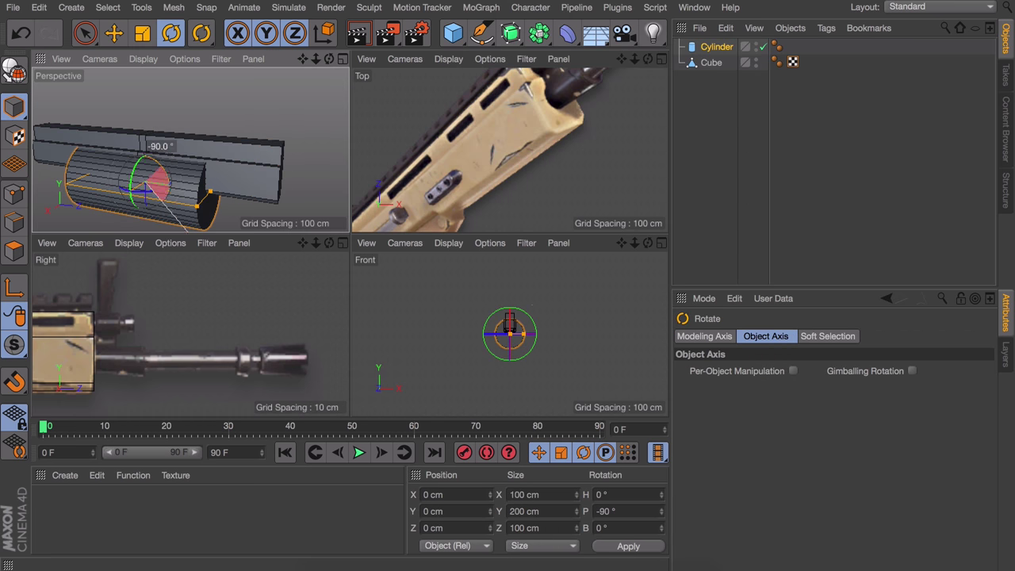
drag(181, 367, 255, 306)
Duplicate the cylinder along the barrel three times, sizing the muzzle copy to about 12.4 cm radius and 11.8 cm height.
scroll(193, 300, down, 2)
ctrl+drag(193, 301, 266, 315)
alt+drag(182, 143, 262, 136)
scroll(270, 307, up, 3)
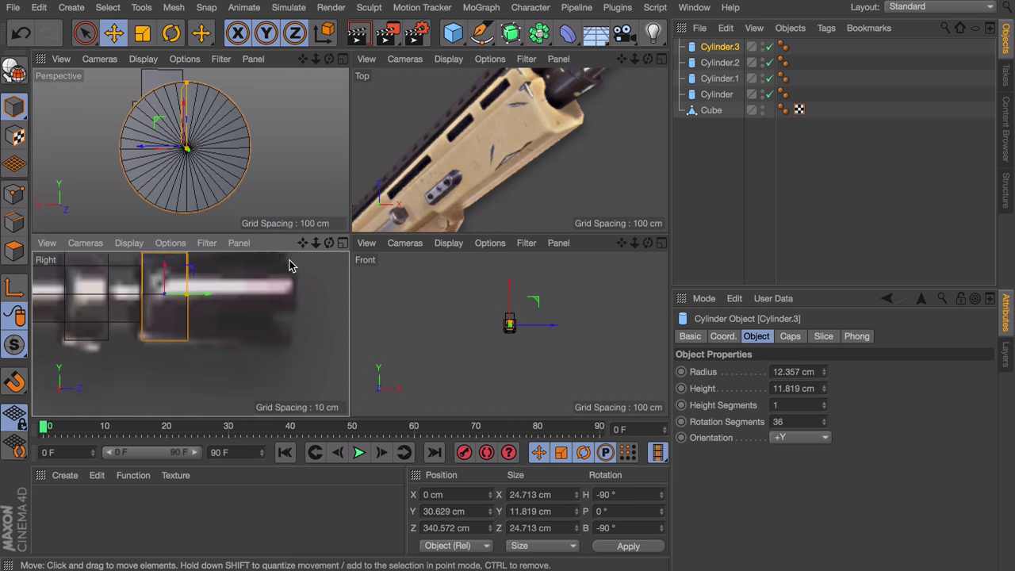
scroll(528, 119, down, 3)
scroll(544, 103, up, 5)
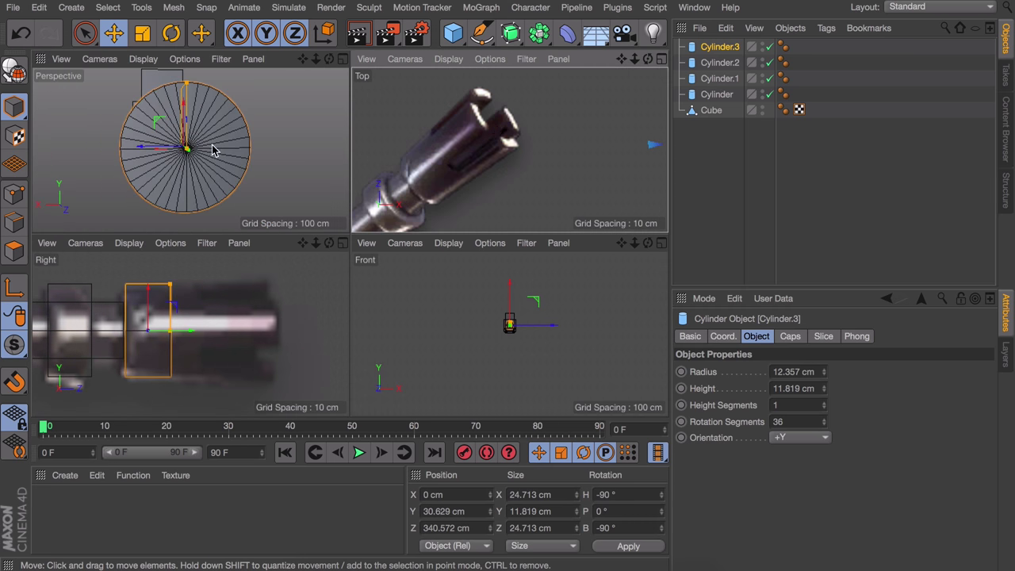
Make the muzzle cylinder editable and select all polygons of its front cap.
scroll(187, 84, up, 2)
key(c)
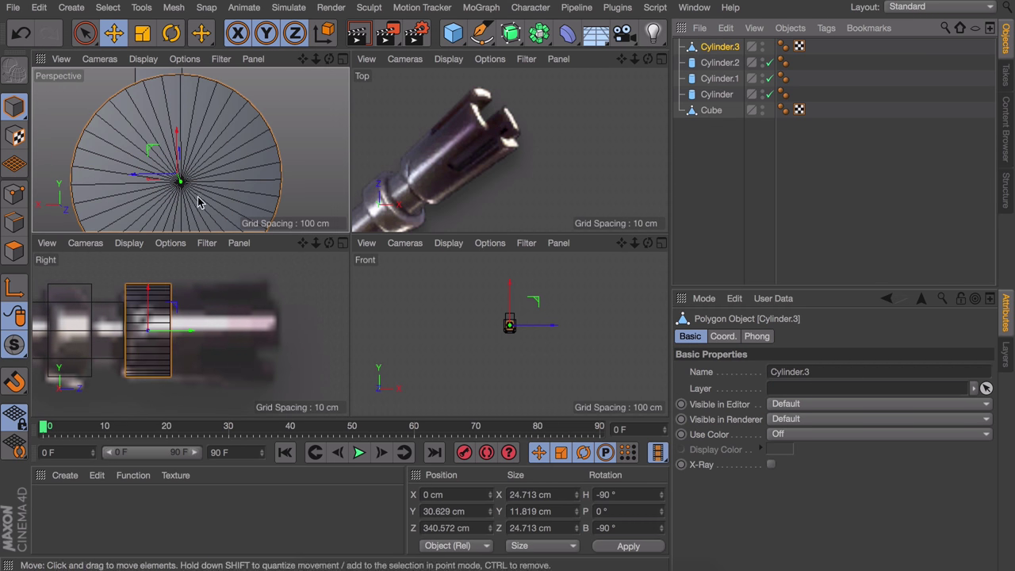
click(14, 251)
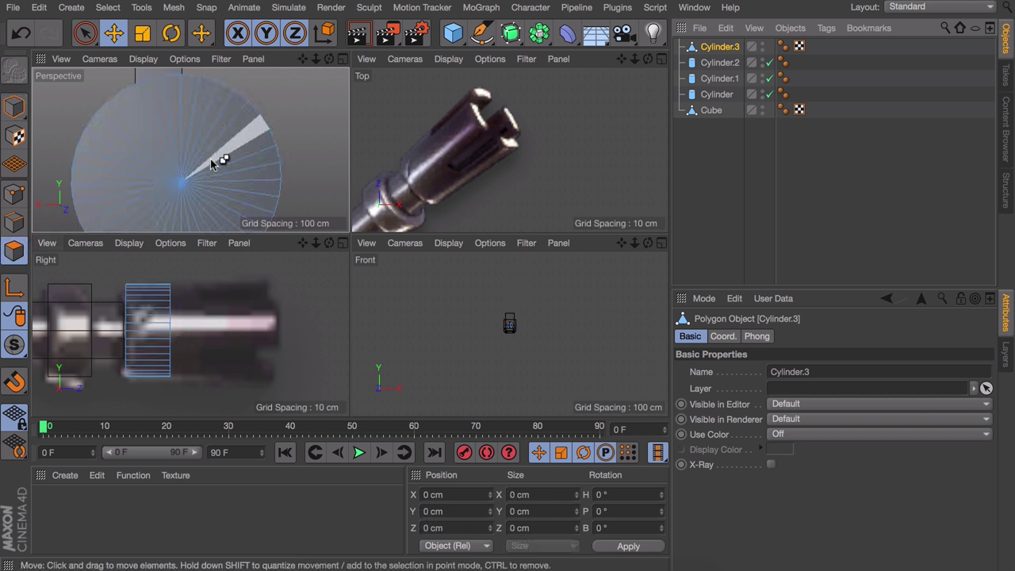
key(ctrl+a)
alt+drag(210, 159, 238, 189)
key(9)
mouse_move(126, 194)
mouse_down()
mouse_move(202, 155)
mouse_move(119, 212)
mouse_move(151, 187)
mouse_move(279, 226)
mouse_move(211, 187)
mouse_move(273, 195)
mouse_move(192, 178)
mouse_move(215, 153)
mouse_up()
key(ctrl+z)
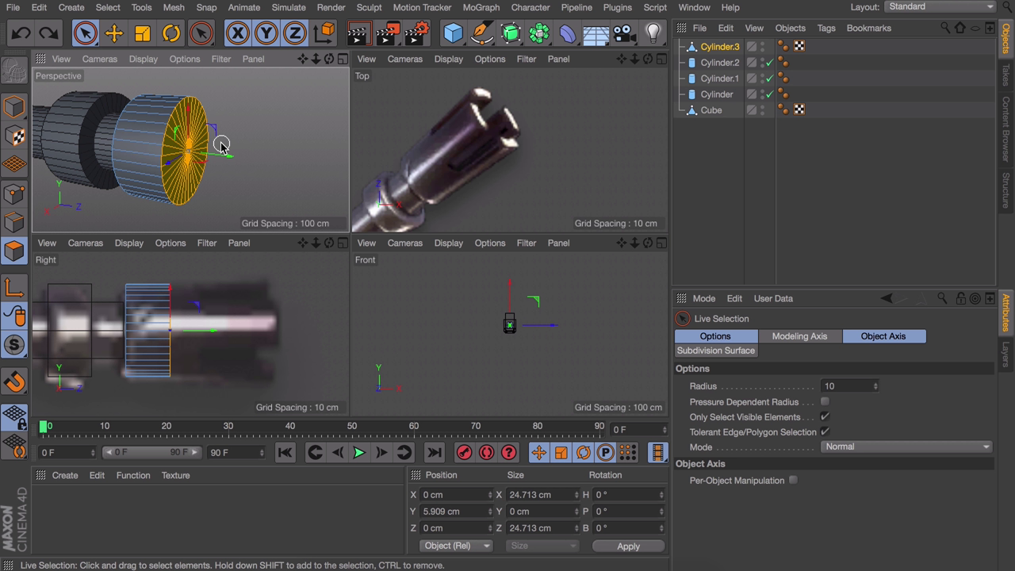
Weld the muzzle cylinder's caps to its sides, reselect the front cap and pull it forward about 7.7 cm.
right_click(219, 144)
key(Escape)
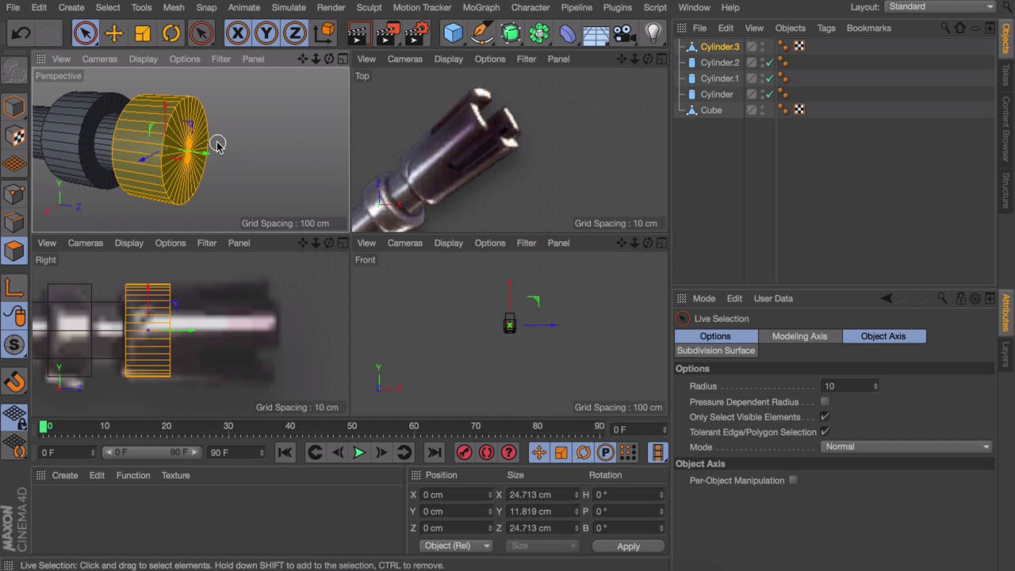
click(238, 132)
click(200, 149)
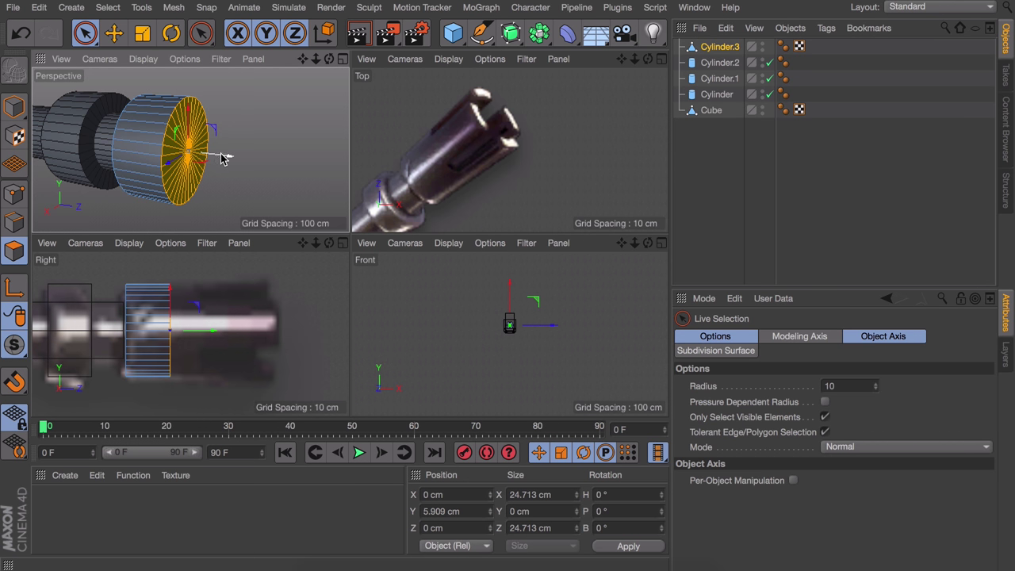
drag(221, 158, 242, 158)
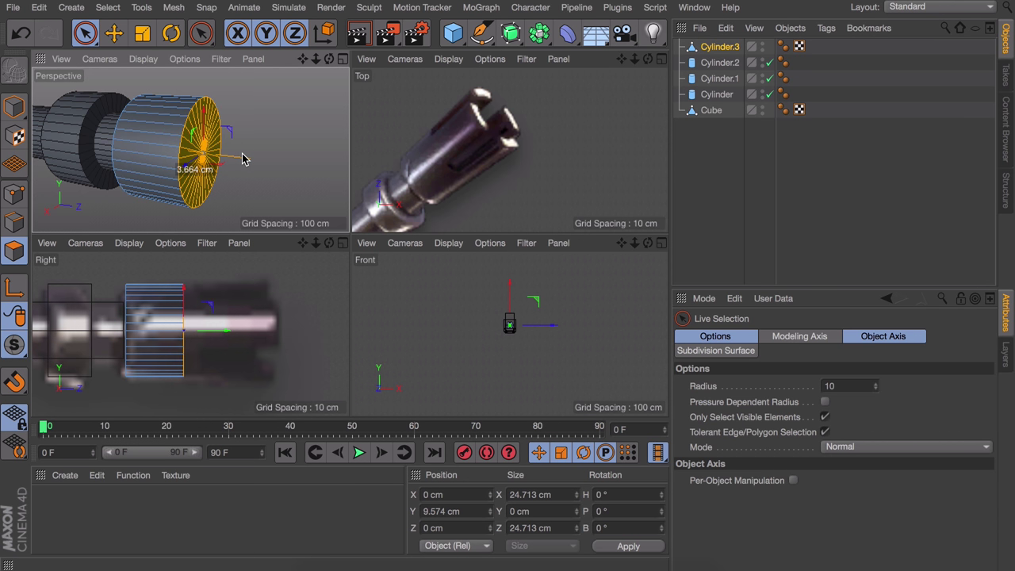
drag(242, 159, 262, 159)
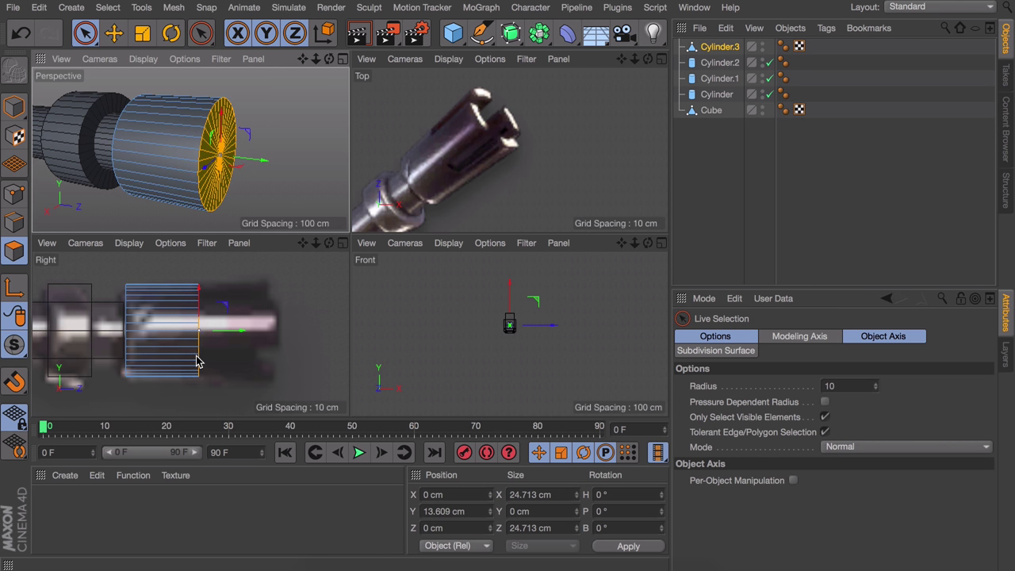
Inset the front cap by about 2.8 cm and extrude the inner faces about 18.3 cm back into the muzzle.
key(e)
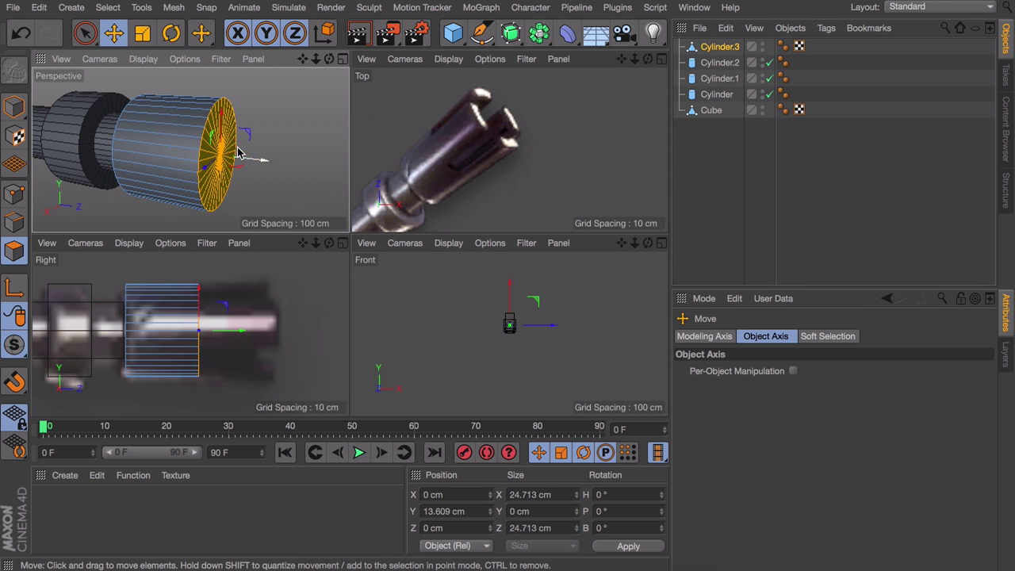
key(i)
alt+drag(238, 153, 118, 151)
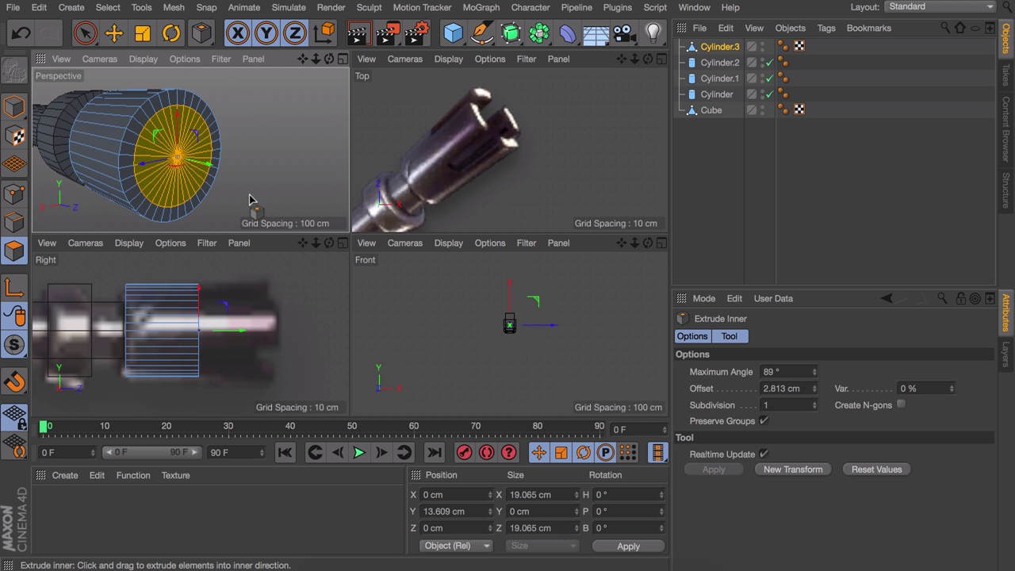
key(d)
drag(244, 176, 272, 173)
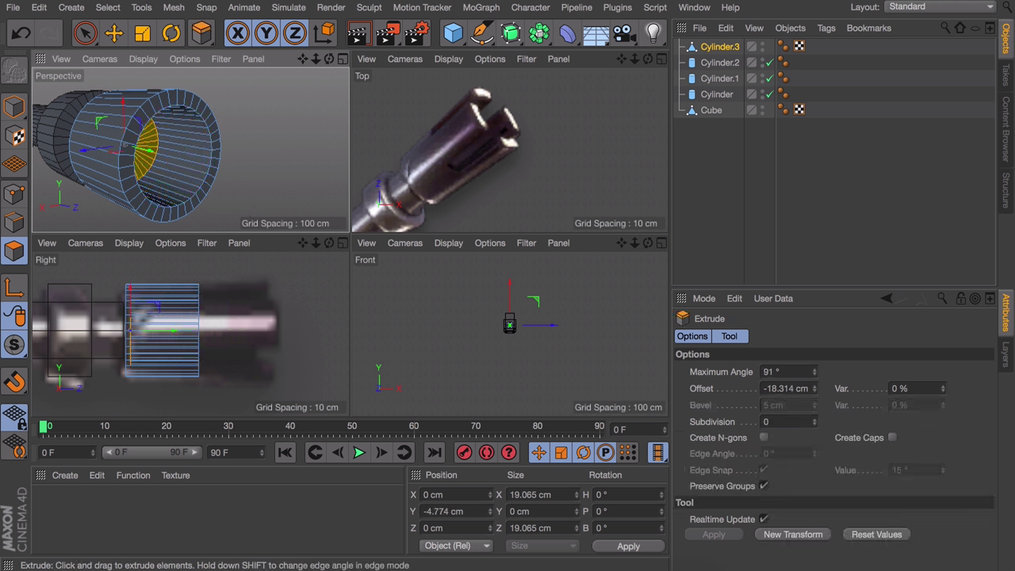
Select four evenly spaced groups of four polygons on the muzzle's front rim, at its top, bottom and both sides.
key(e)
alt+drag(274, 130, 158, 127)
mouse_move(131, 188)
alt+mouse_down()
mouse_move(40, 147)
mouse_move(134, 178)
alt+mouse_up()
shift+click(125, 174)
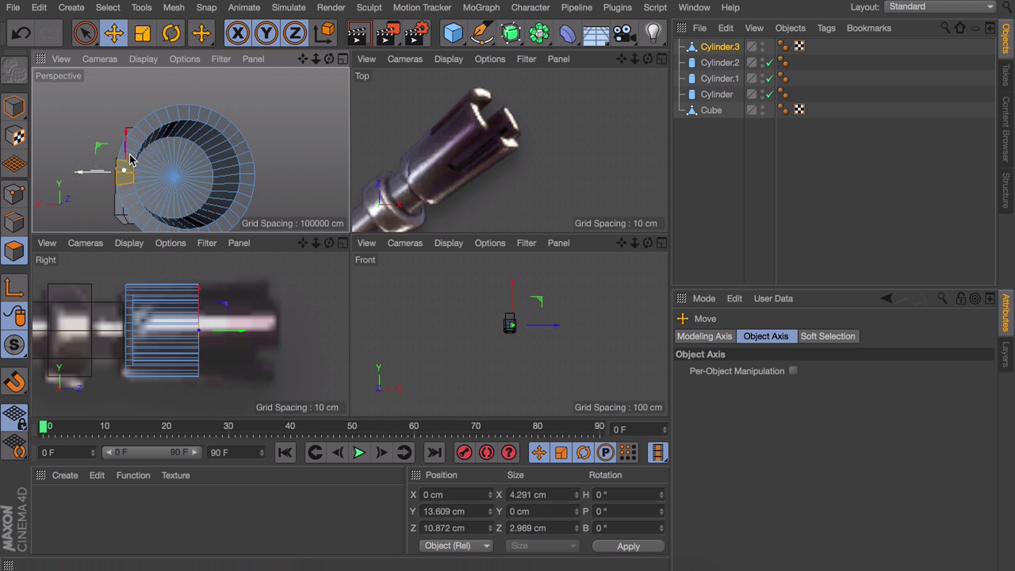
scroll(159, 150, up, 3)
shift+click(123, 182)
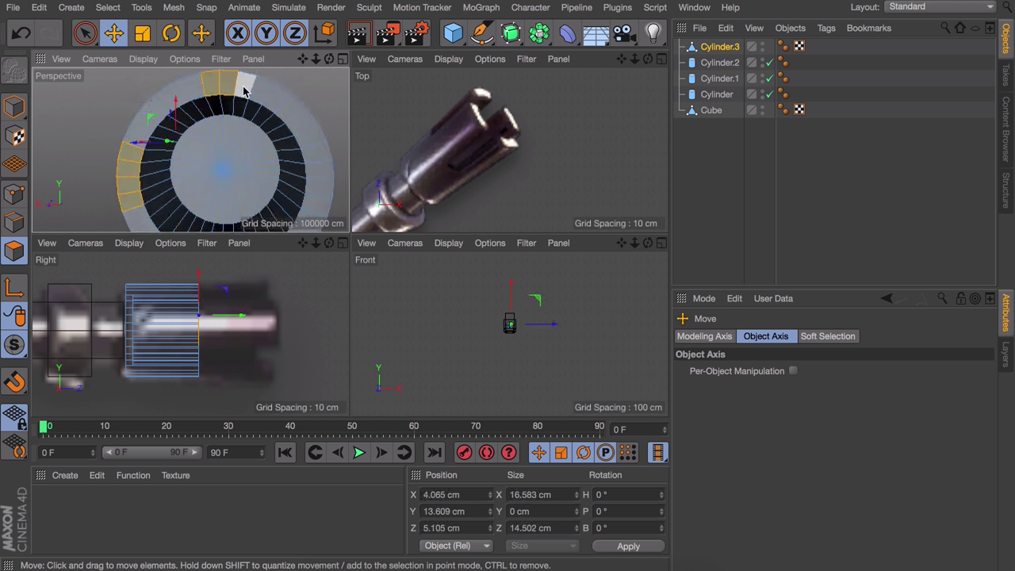
key(h)
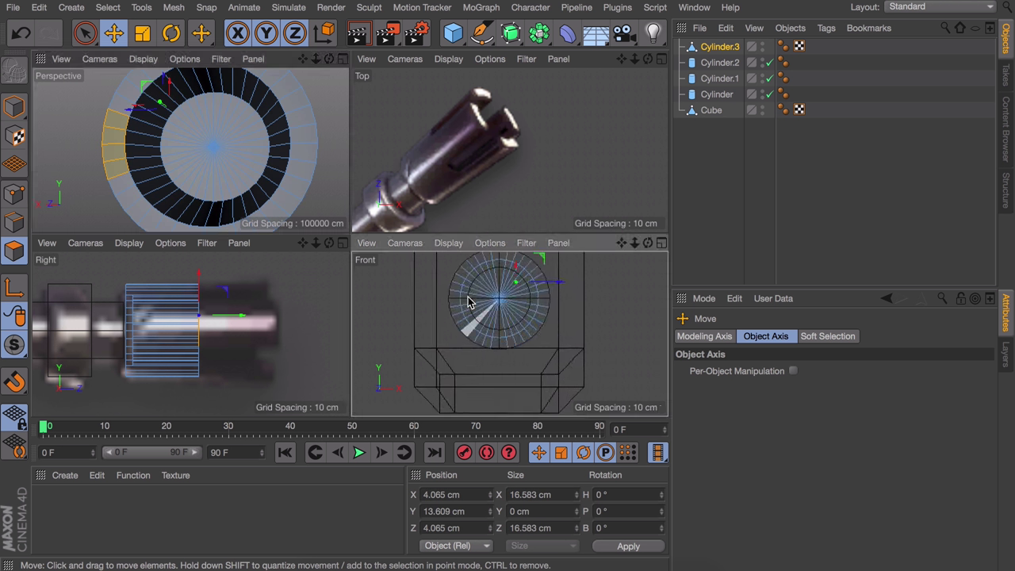
shift+click(304, 127)
shift+click(211, 200)
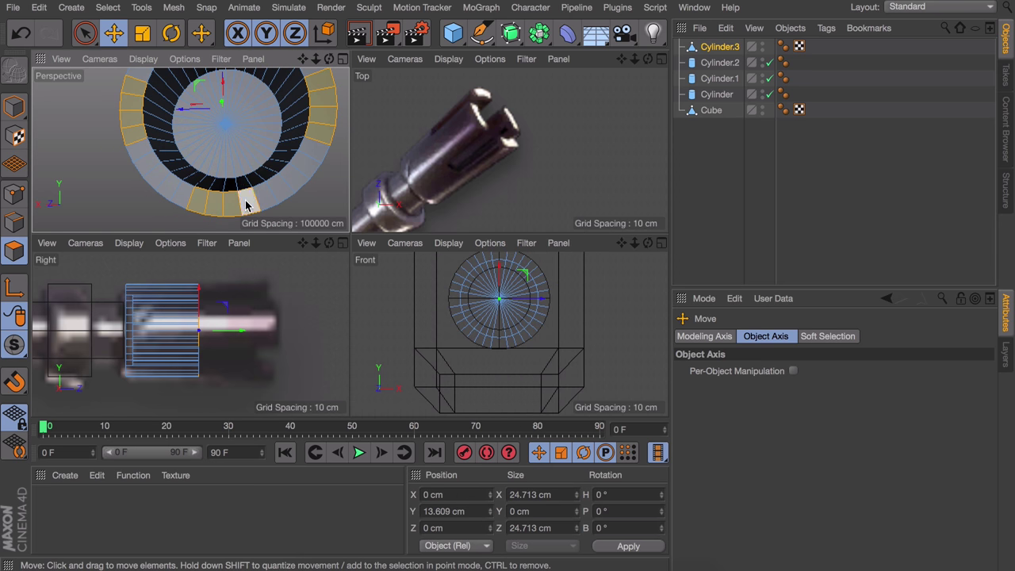
scroll(246, 208, down, 3)
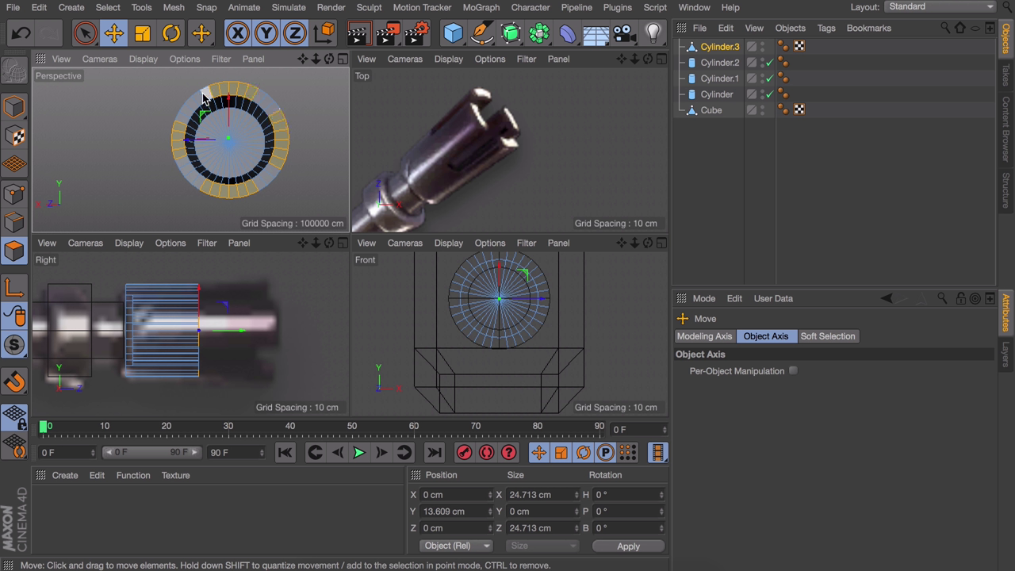
scroll(178, 172, up, 3)
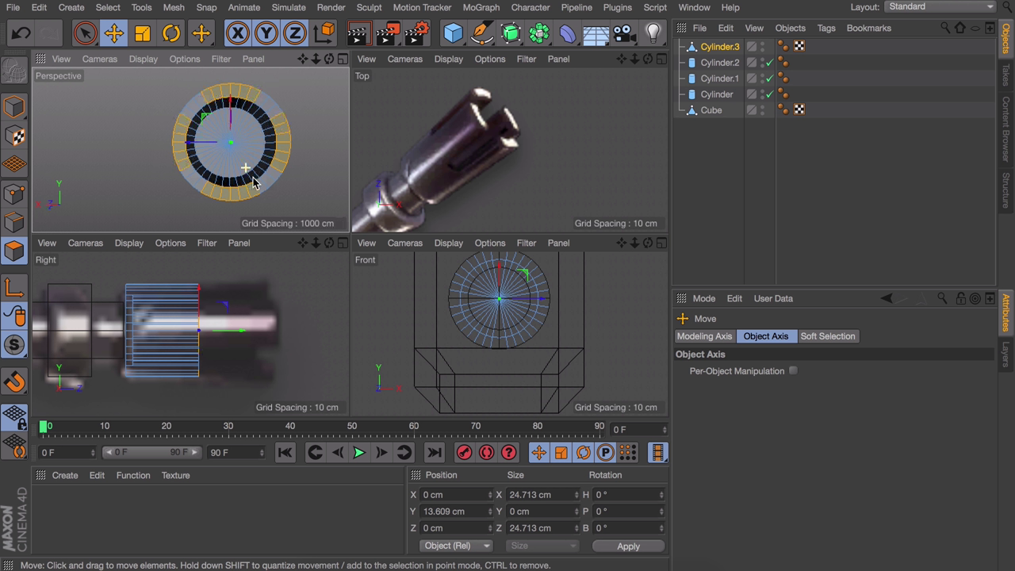
Extrude the four selected rim groups forward to the muzzle tip in the Right reference, forming the flash hider prongs.
key(d)
drag(182, 170, 222, 170)
key(e)
alt+drag(337, 97, 328, 151)
scroll(328, 152, down, 3)
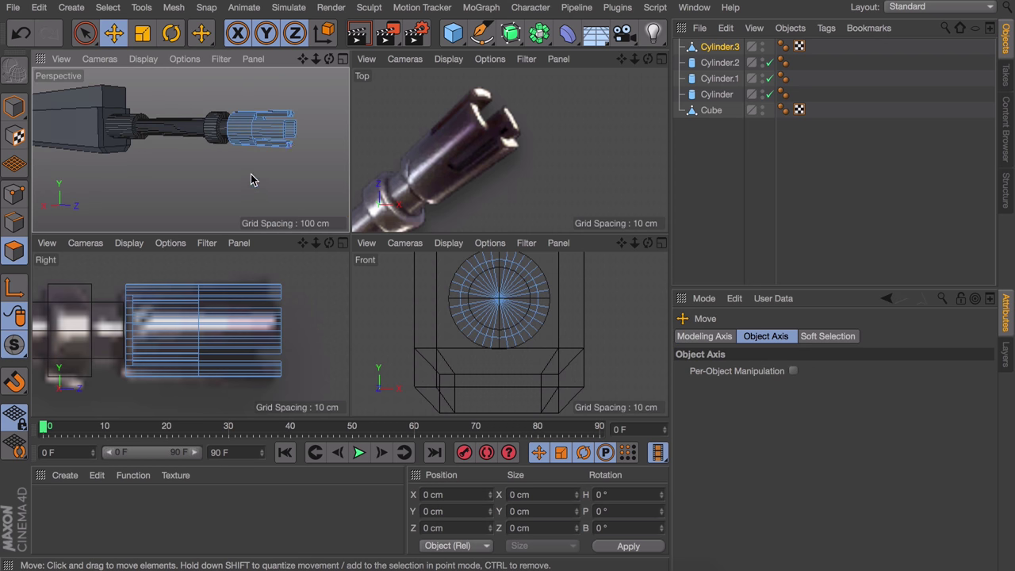
Place three copies of a barrel cylinder above the barrel, sizing the front copy to about 7.8 cm radius and 8.9 cm height.
click(14, 70)
click(164, 265)
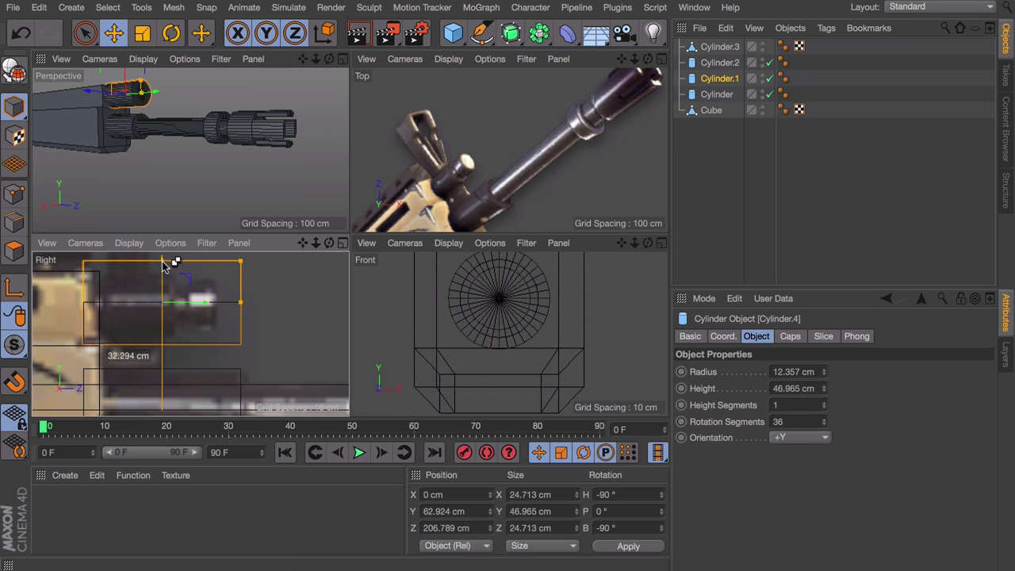
drag(164, 266, 215, 281)
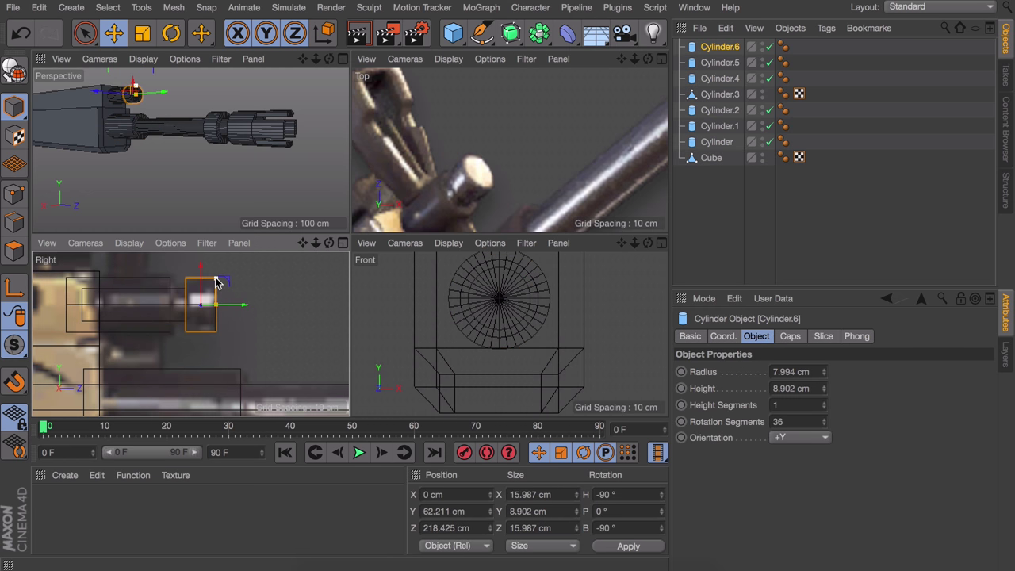
click(162, 318)
scroll(162, 318, down, 2)
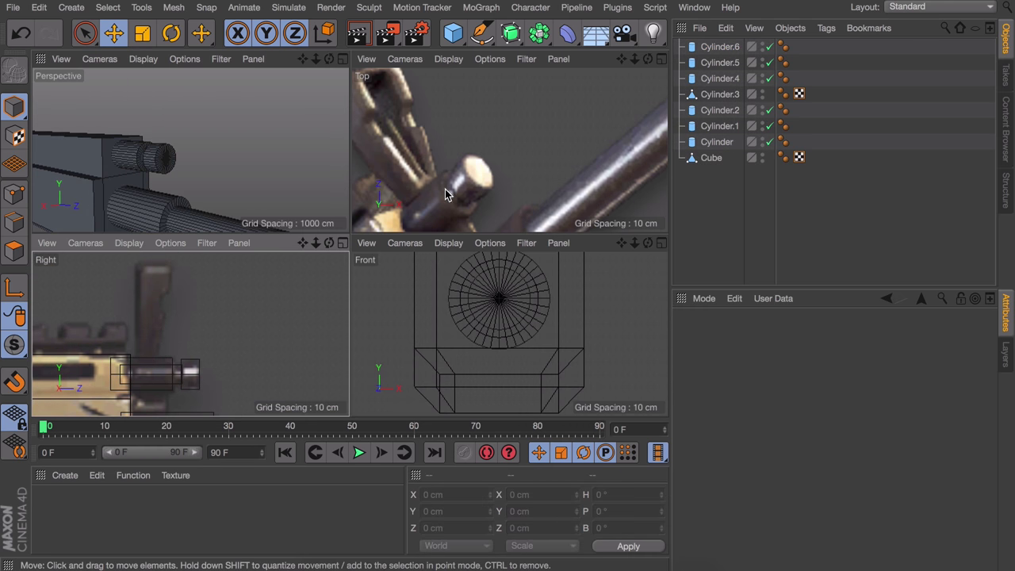
scroll(444, 188, down, 4)
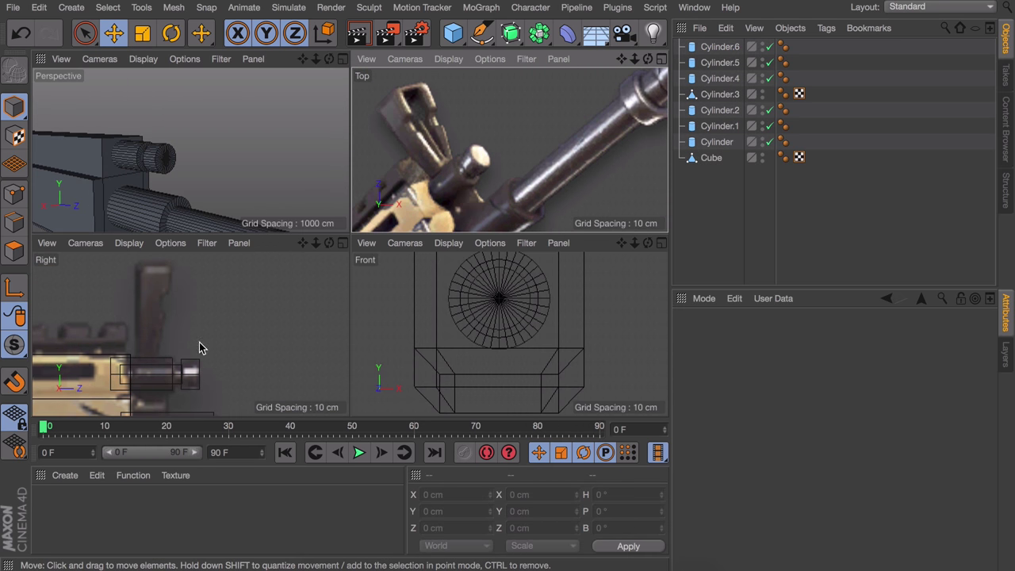
Make the large rear cylinder above the barrel editable and select the lengthwise polygons on its underside.
click(159, 208)
scroll(134, 175, up, 3)
click(168, 150)
click(153, 178)
scroll(153, 113, up, 3)
click(153, 113)
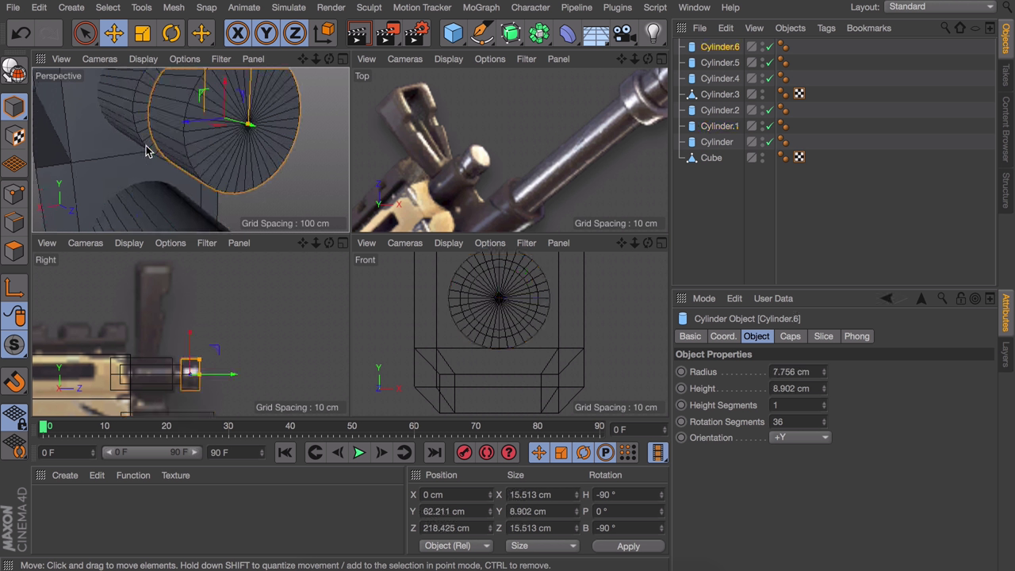
scroll(146, 151, down, 3)
click(196, 143)
key(c)
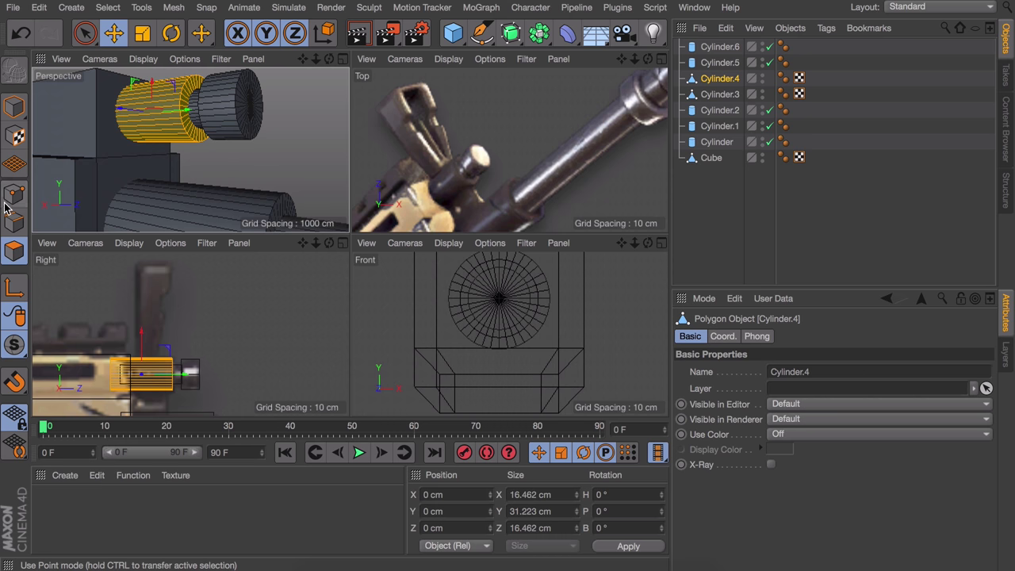
click(176, 140)
scroll(177, 138, up, 1)
alt+drag(177, 138, 199, 140)
Try to extrude the rear upper cylinder's underside polygons down about 10 cm toward the barrel.
key(d)
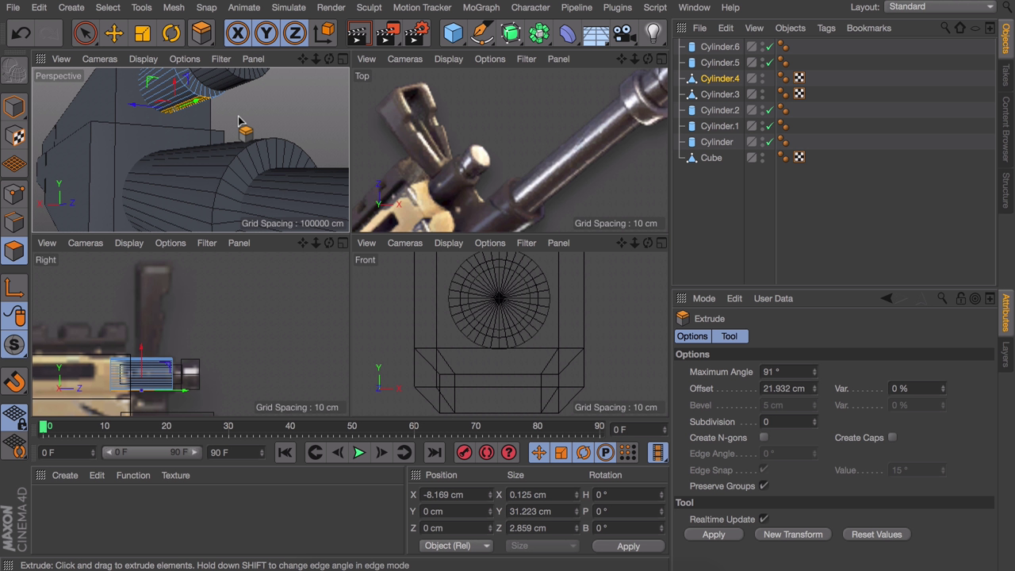
key(s)
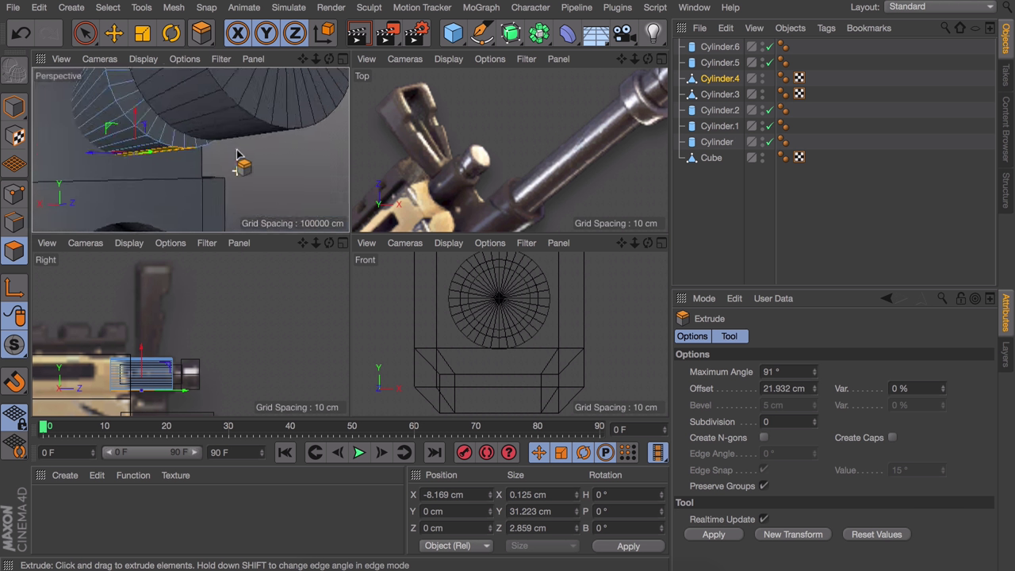
key(e)
drag(145, 115, 222, 95)
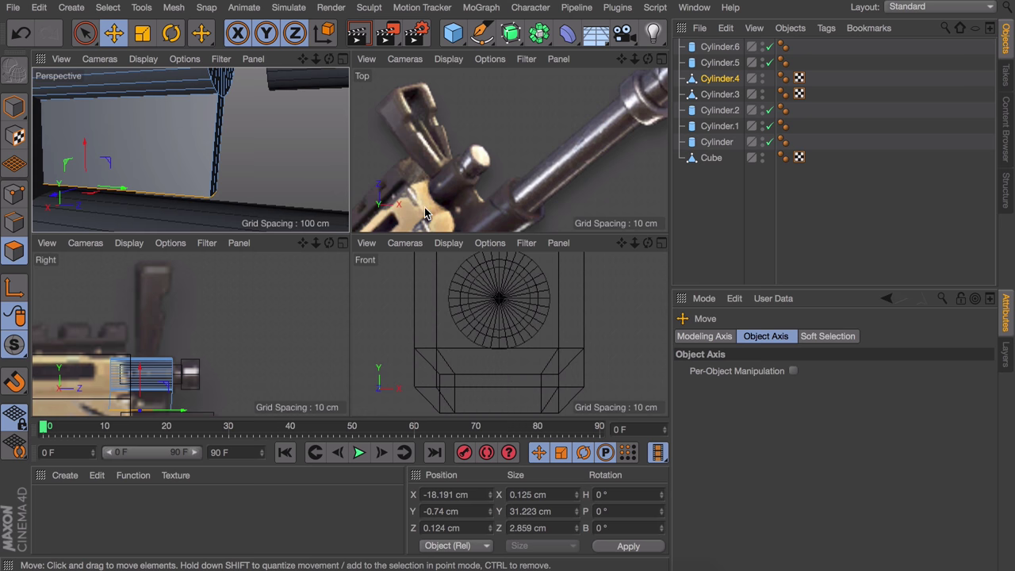
scroll(418, 214, up, 4)
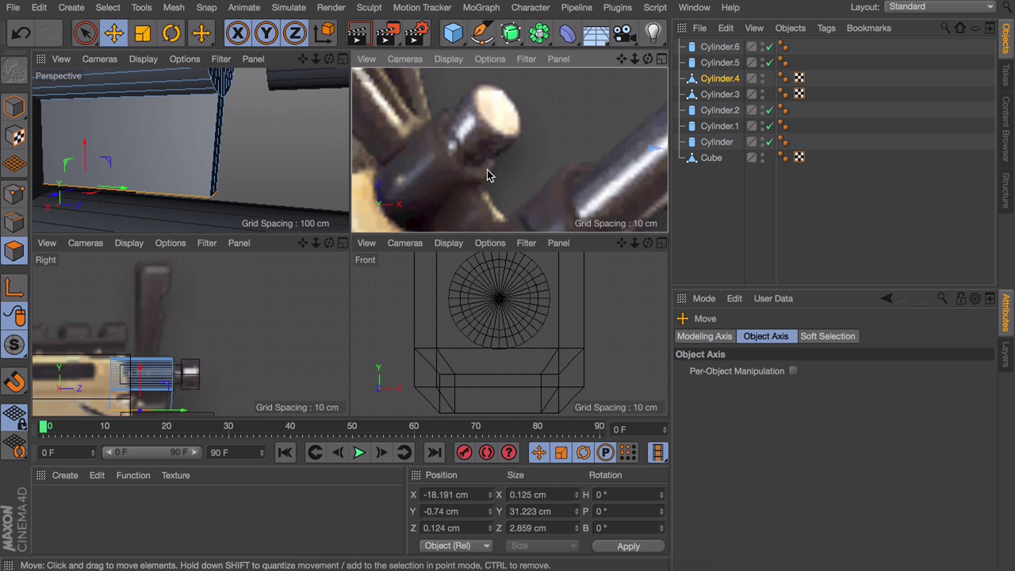
key(ctrl+z)
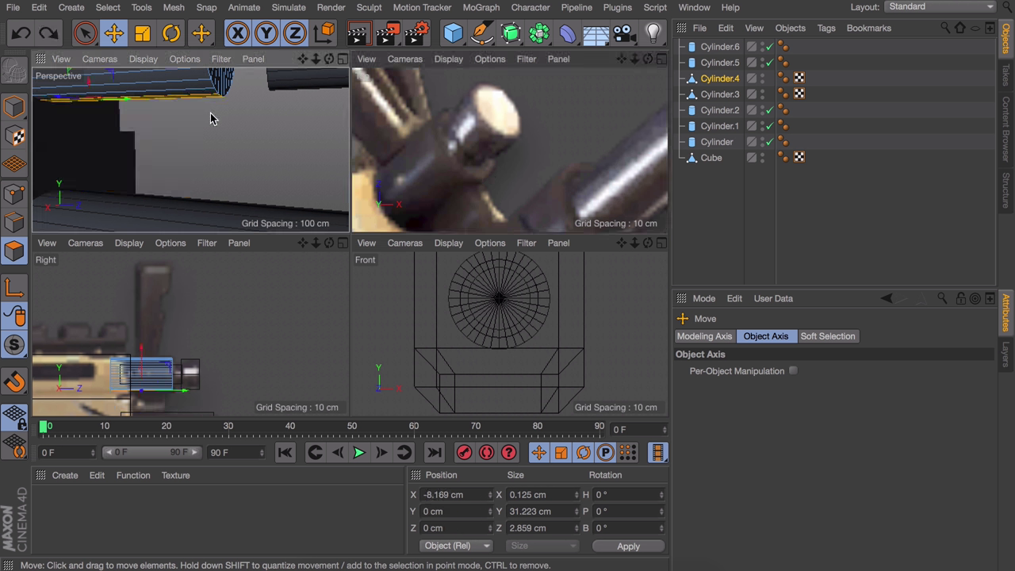
Cut an edge loop around the rear upper cylinder close to its front end.
key(k)
key(l)
click(202, 88)
key(e)
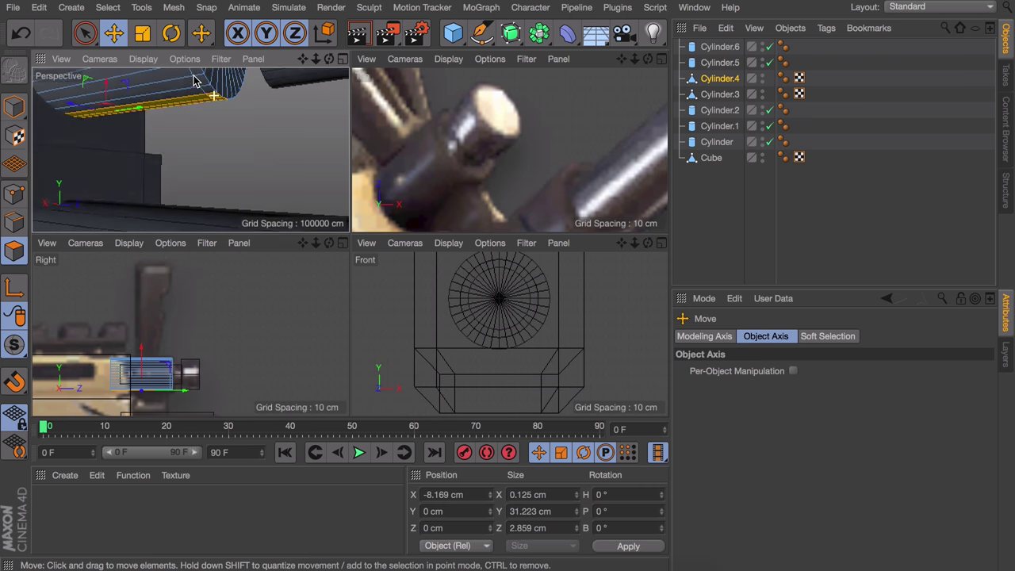
Extrude the underside polygons behind the loop cut down about 11.7 cm to the barrel and widen their end to about 3.8 cm.
key(d)
mouse_move(222, 105)
mouse_down()
mouse_move(119, 86)
mouse_move(111, 176)
mouse_move(108, 135)
mouse_up()
key(ctrl+z)
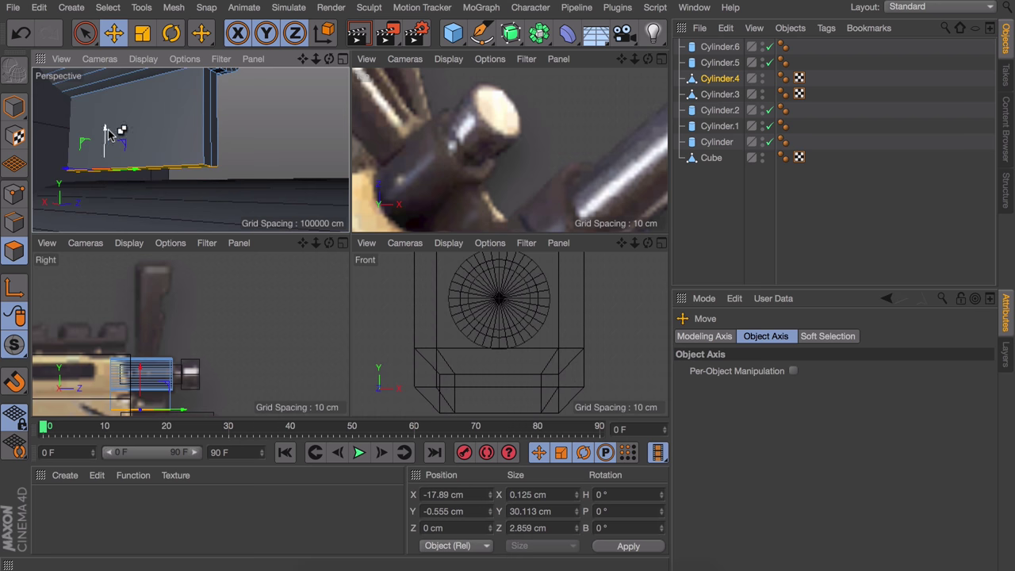
drag(108, 135, 98, 176)
key(t)
key(e)
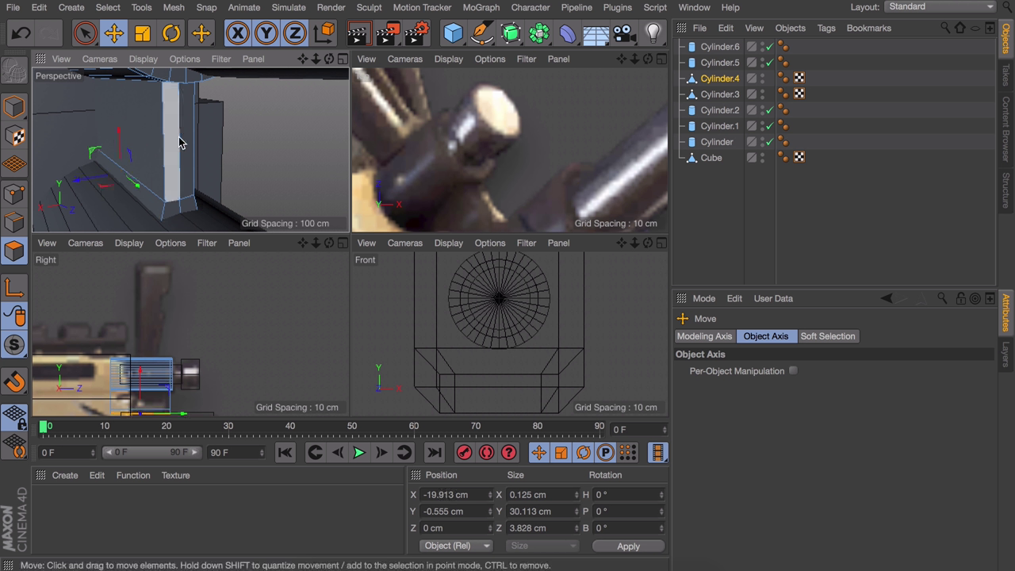
scroll(451, 144, down, 3)
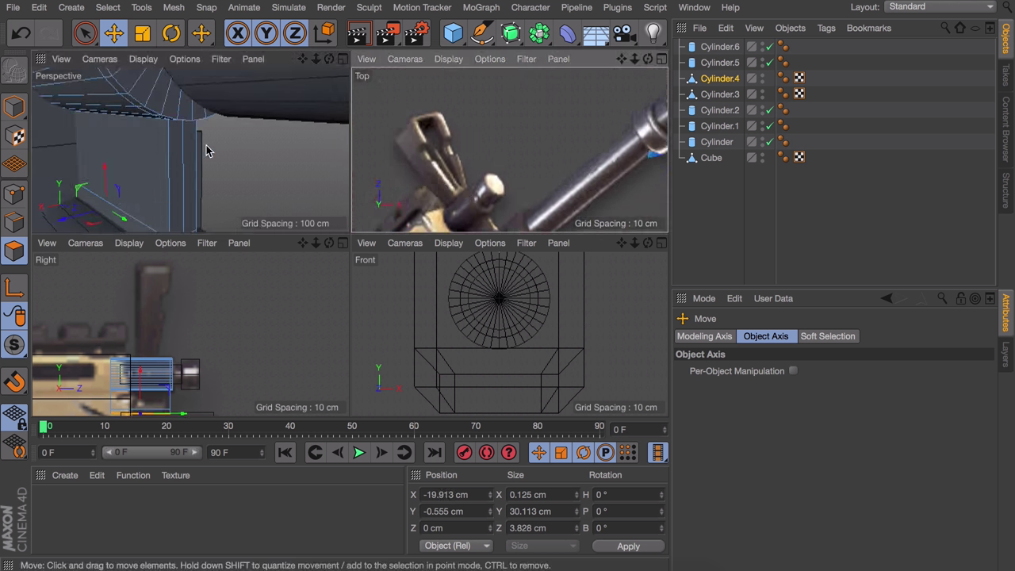
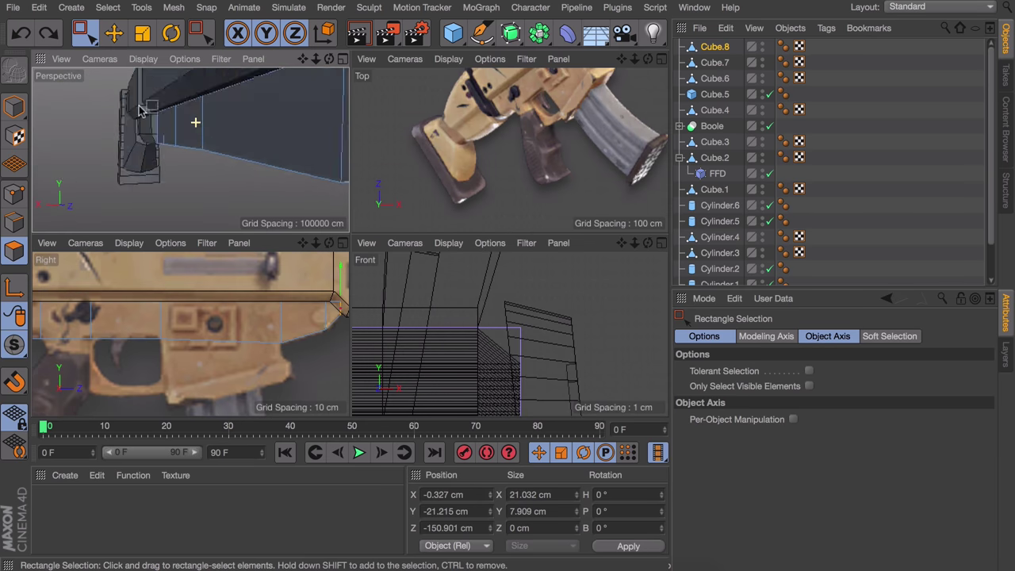
Extend the lower receiver block down over the magazine well, fitting its bottom corner points to the Right reference.
mouse_move(159, 318)
mouse_down()
mouse_move(215, 322)
mouse_move(138, 315)
mouse_up()
click(192, 323)
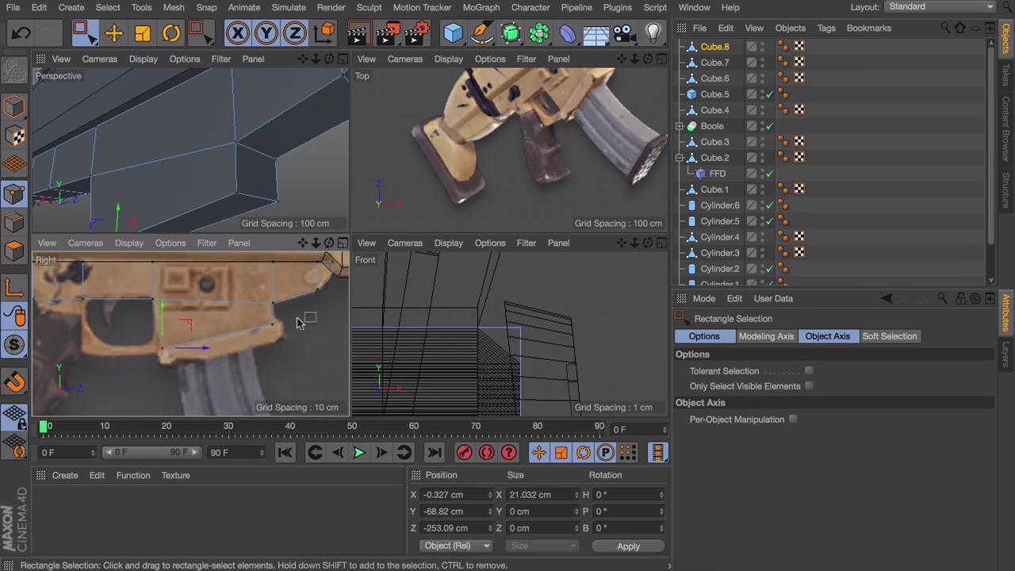
scroll(272, 290, up, 3)
Inner-extrude the magazine well's bottom polygon outward to about 27.9 cm wide and extrude it down to form the flared lip.
key(e)
scroll(532, 93, up, 4)
key(i)
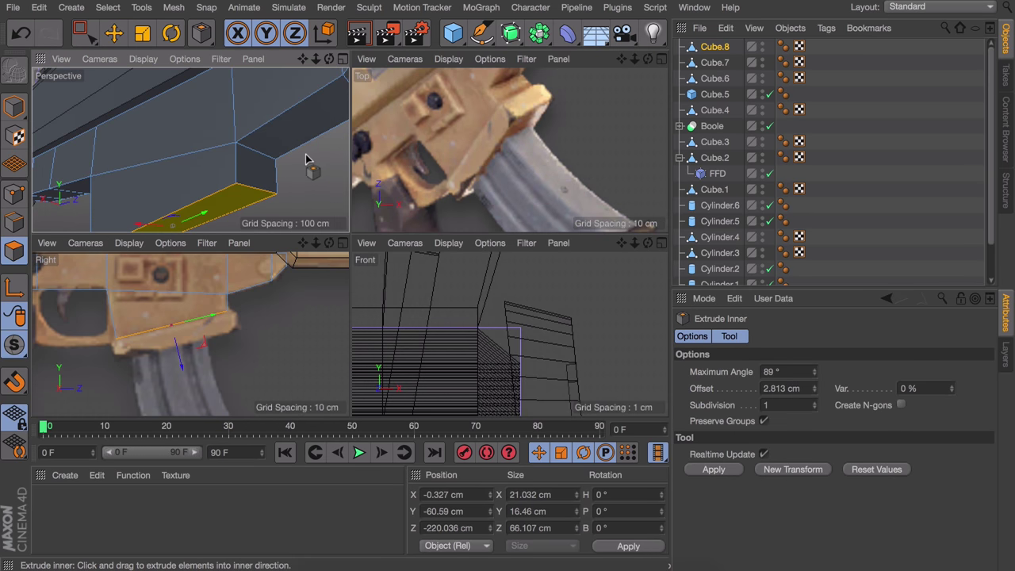
scroll(255, 218, up, 3)
scroll(311, 226, up, 3)
mouse_move(285, 198)
mouse_down()
mouse_move(311, 226)
mouse_move(298, 207)
mouse_up()
scroll(310, 226, down, 4)
key(d)
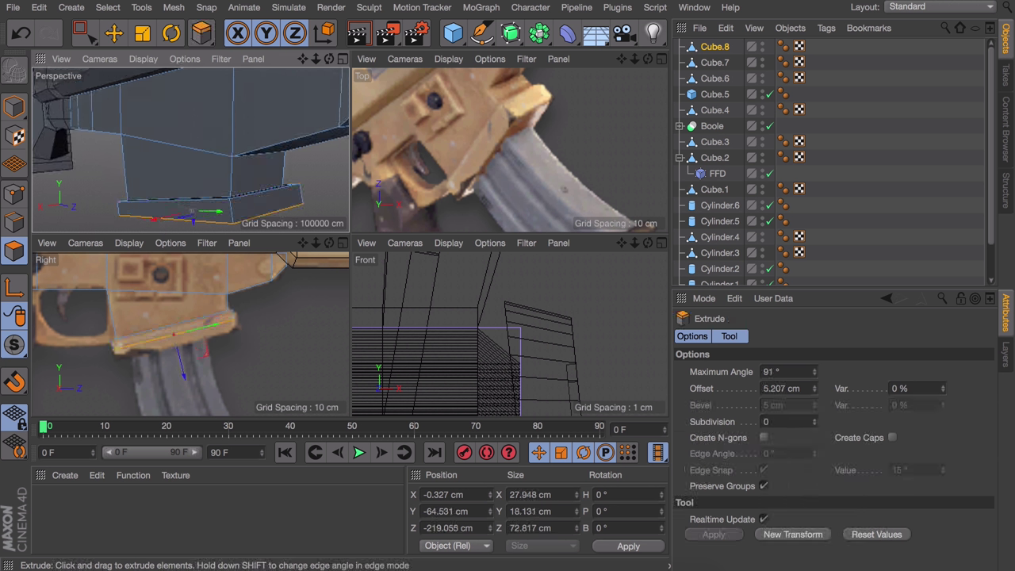
key(e)
scroll(298, 165, down, 5)
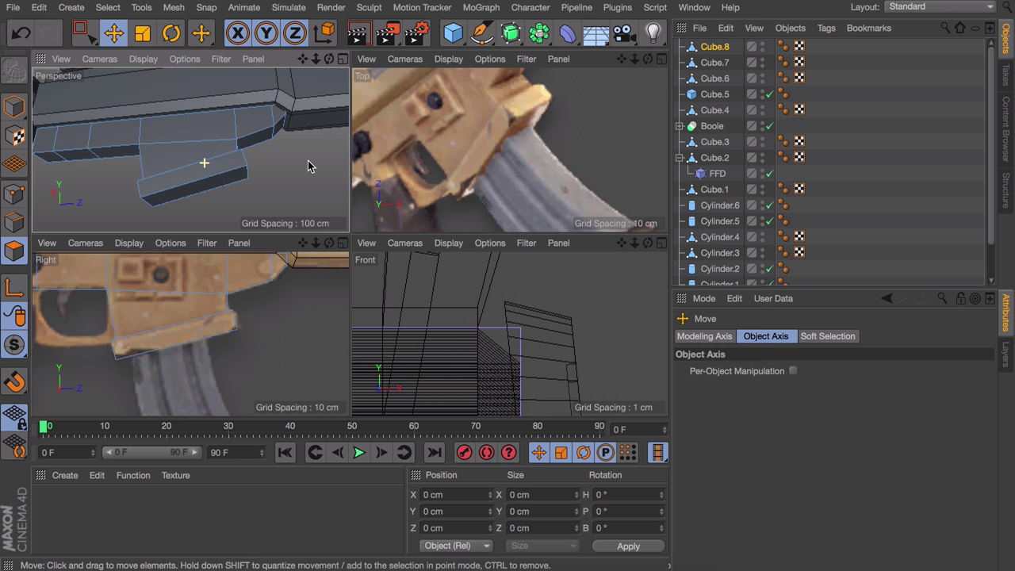
Extrude the receiver's underside polygon above the pistol grip down about 9.4 cm and slant its rear edge to the Right reference.
scroll(450, 135, down, 2)
alt+drag(151, 132, 151, 179)
key(d)
key(e)
click(185, 185)
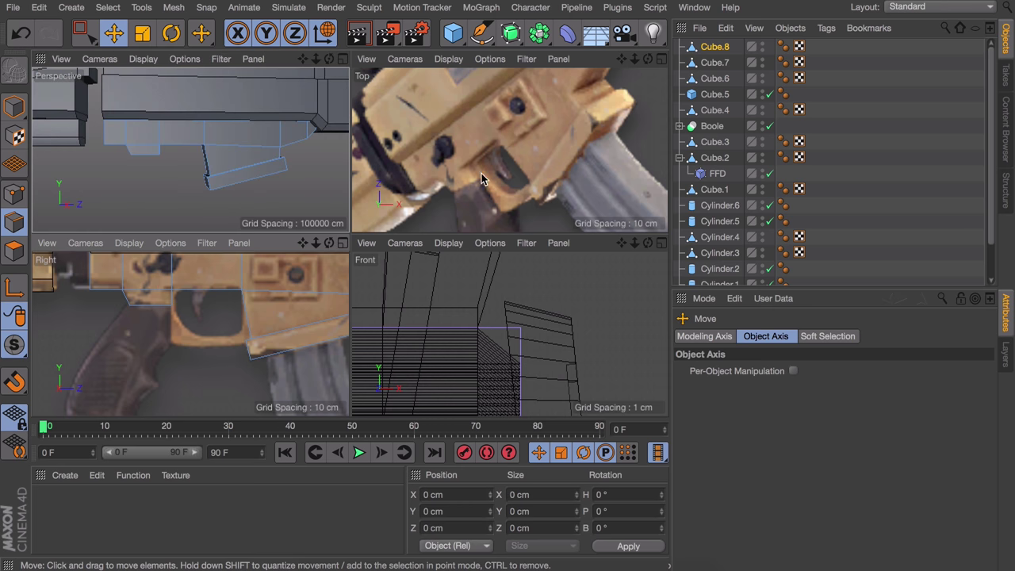
Extrude the grip's upper section down from that polygon and pull its rear lower edge back to the Right reference.
mouse_move(481, 179)
alt+middle_down()
mouse_move(452, 143)
mouse_move(491, 182)
alt+middle_up()
alt+middle_drag(188, 317, 267, 286)
key(ctrl+z)
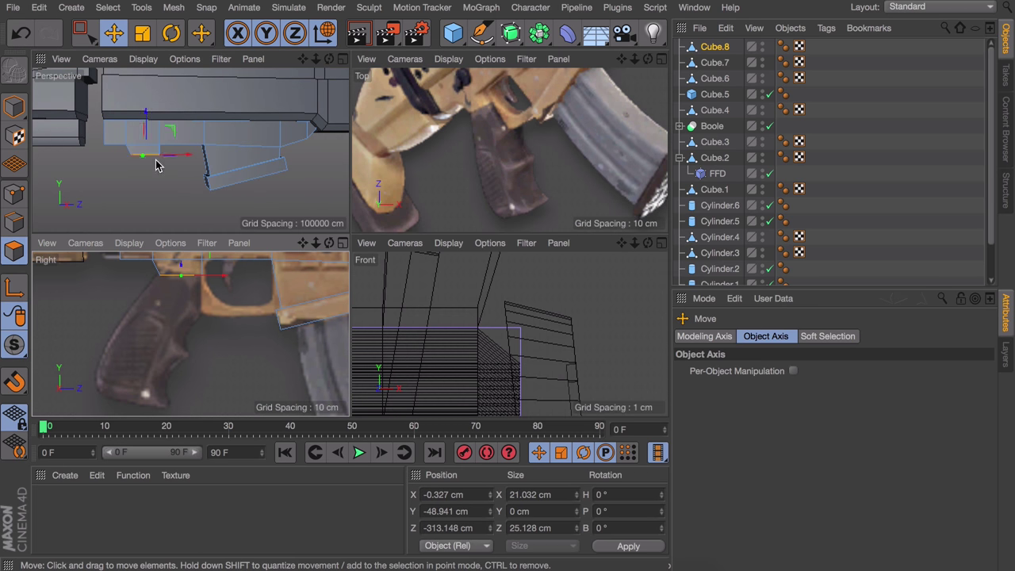
key(ctrl+shift+z)
key(d)
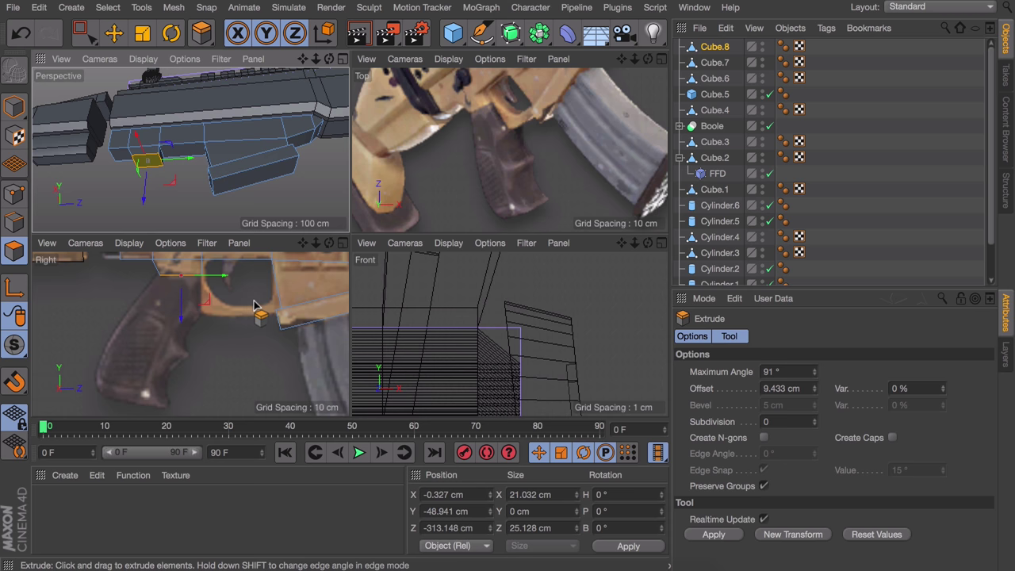
drag(248, 306, 273, 306)
key(e)
alt+drag(191, 198, 170, 203)
click(167, 313)
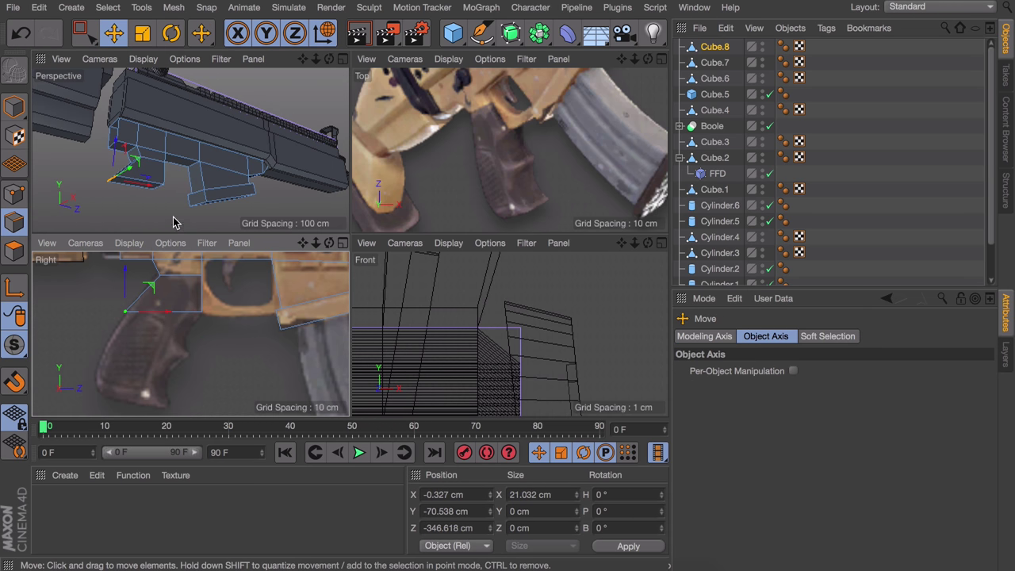
Extrude the grip down to its full length, then rotate and move its bottom polygon to match the reference's slanted base.
key(d)
drag(205, 309, 141, 390)
key(e)
key(r)
key(e)
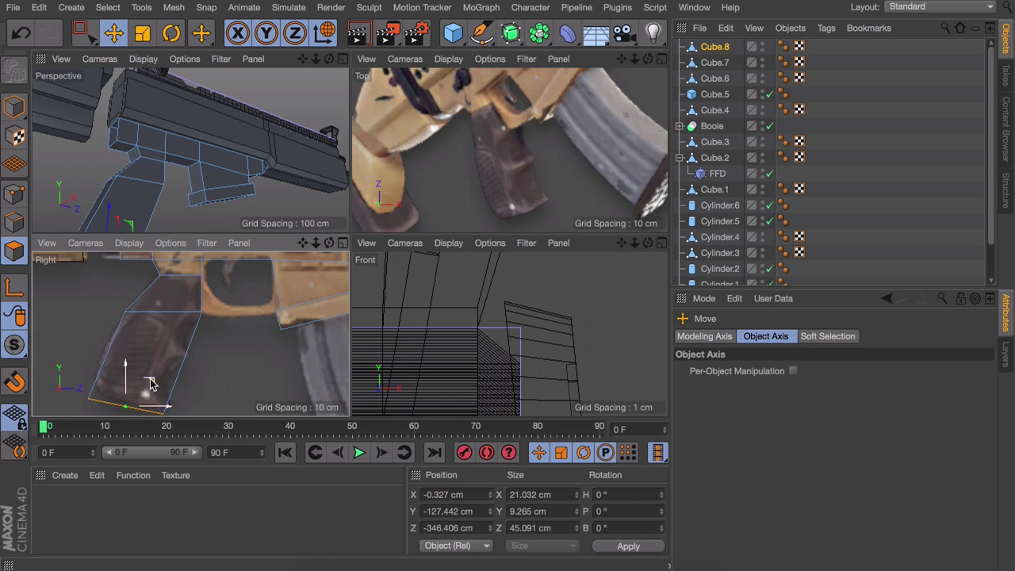
Cut three edge loops across the long lower section of the pistol grip.
key(k)
key(l)
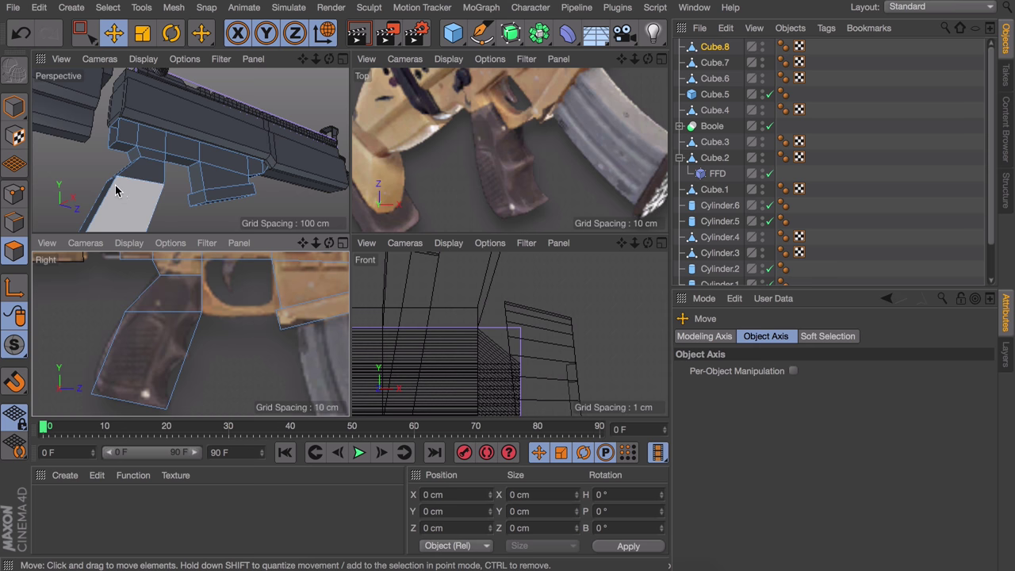
click(189, 358)
drag(189, 358, 182, 380)
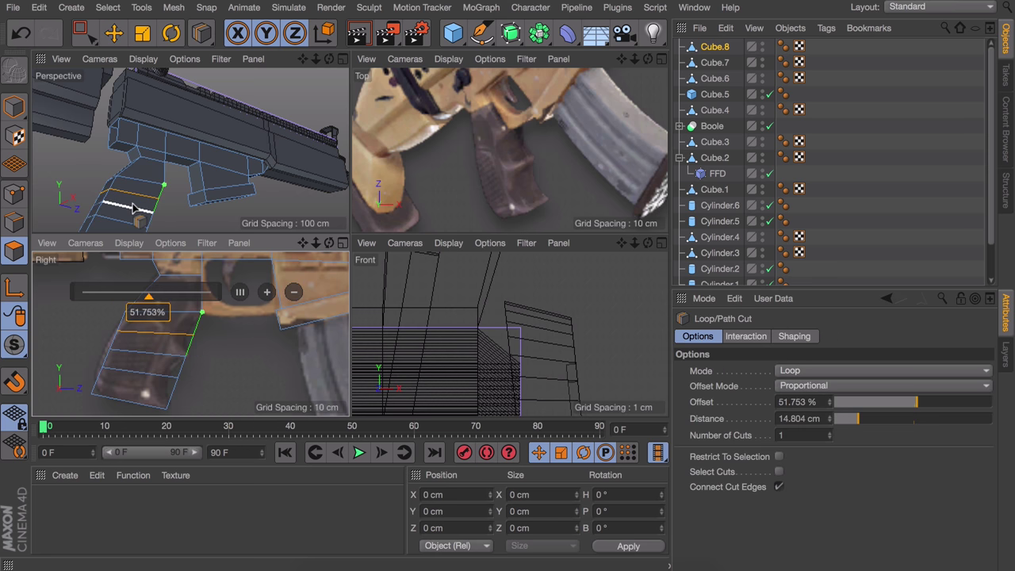
Bridge the edges on the lower receiver's underside at the rear of the grip.
key(e)
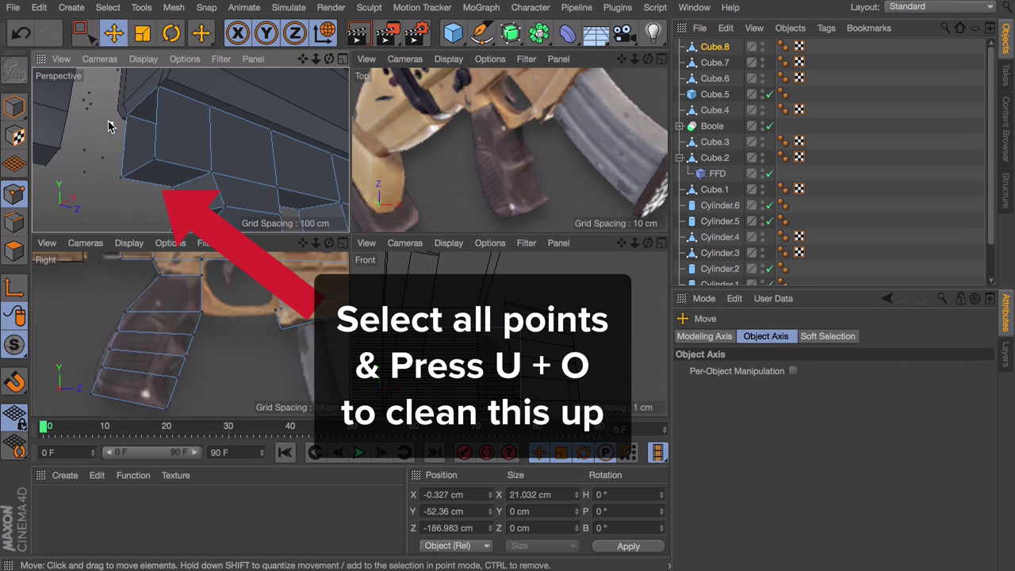
scroll(108, 127, up, 3)
right_click(89, 158)
click(127, 148)
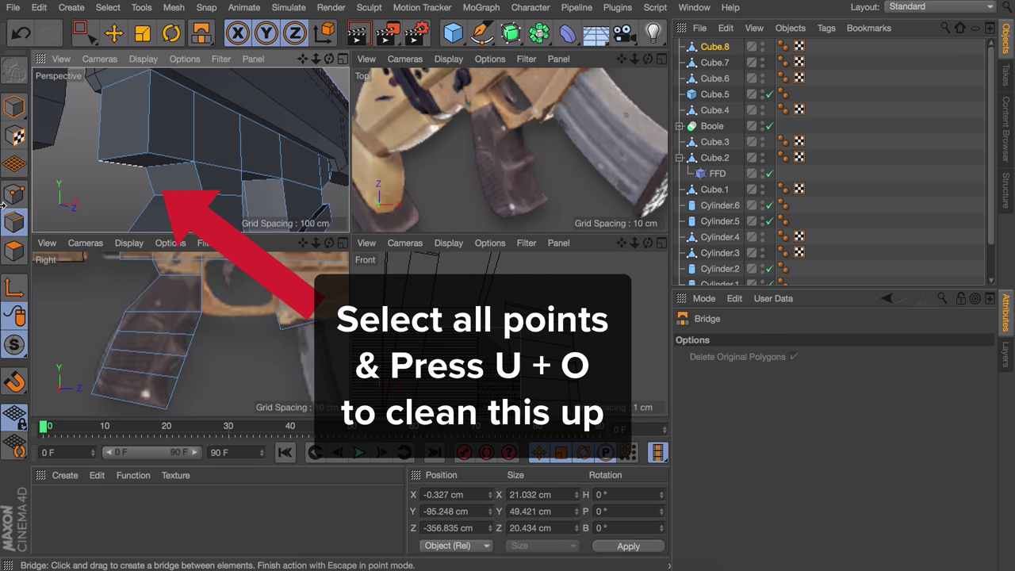
Move the grip's front and rear points to follow the curved grip outline in the Right reference.
key(0)
scroll(188, 335, down, 2)
drag(174, 339, 181, 313)
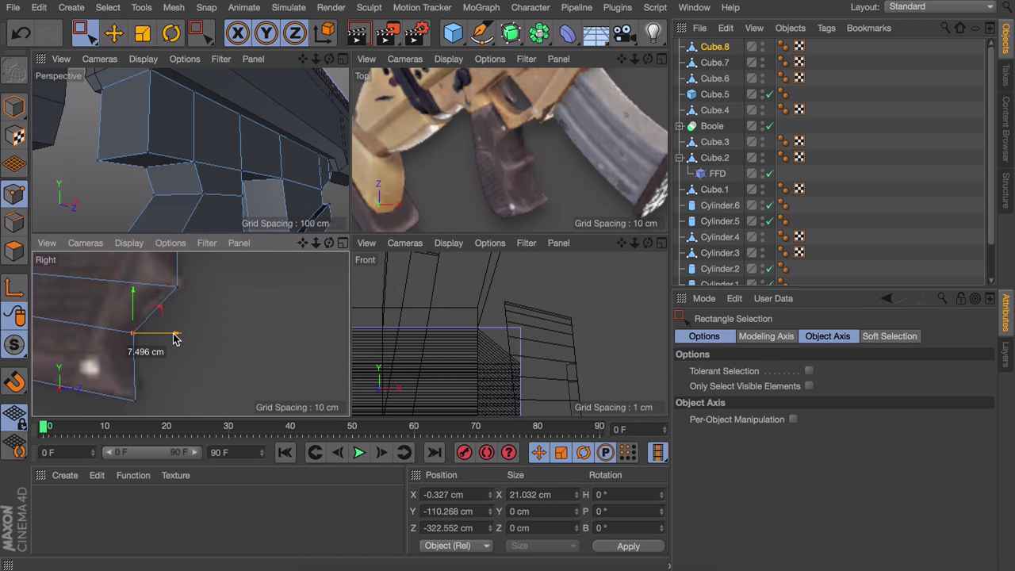
scroll(133, 341, down, 2)
drag(112, 359, 113, 359)
key(e)
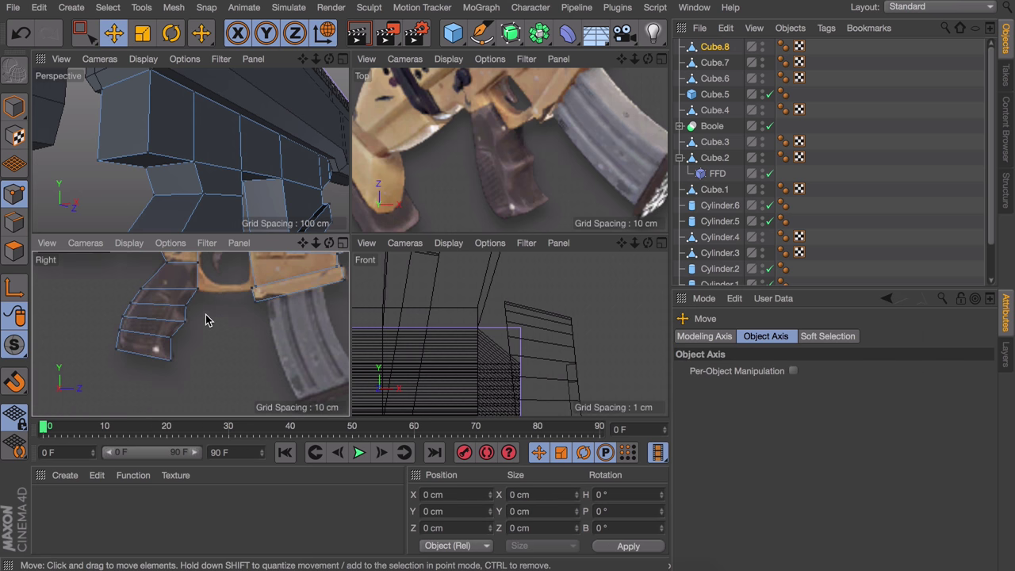
Add a cube about 16.9 × 37.5 × 47.9 cm over the trigger guard between grip and magazine well, and make it editable.
click(14, 106)
scroll(207, 341, up, 2)
scroll(198, 333, down, 3)
scroll(208, 162, up, 3)
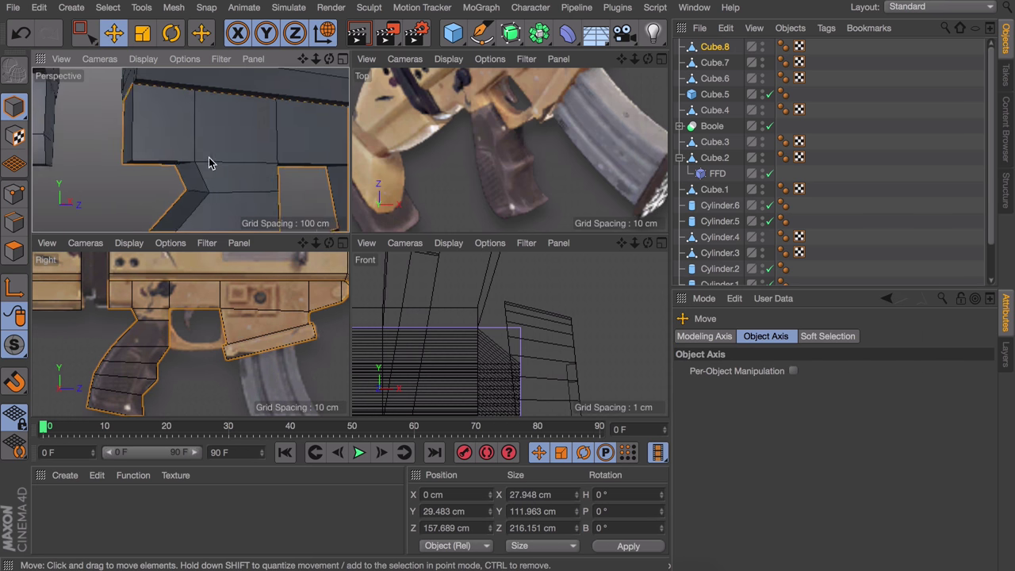
scroll(209, 162, up, 2)
click(209, 162)
click(453, 33)
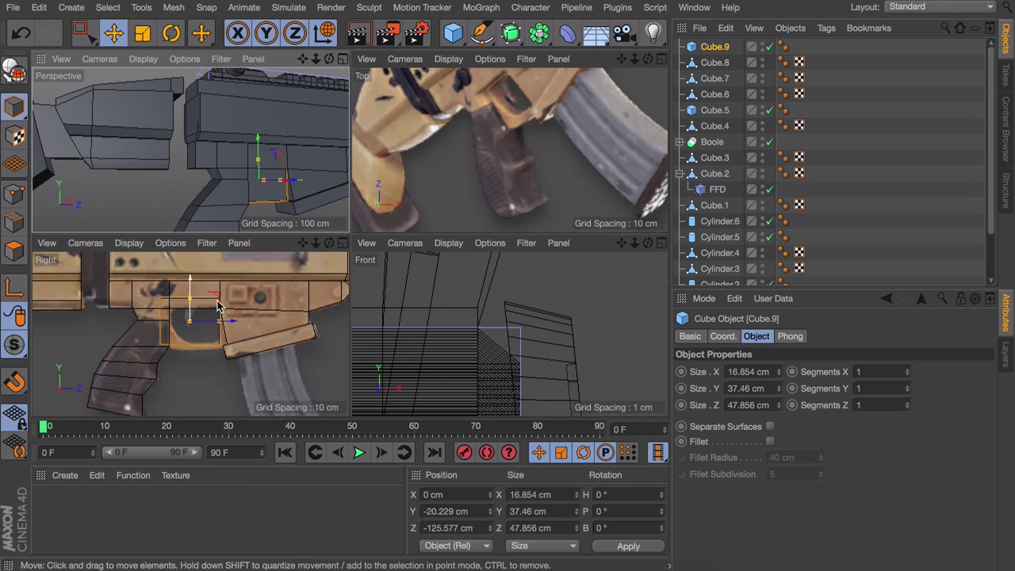
scroll(163, 303, up, 3)
drag(163, 303, 163, 320)
scroll(185, 163, up, 3)
click(14, 69)
Cut edge loops near the trigger guard block's top, bottom and front to frame the opening.
click(15, 222)
key(k)
key(l)
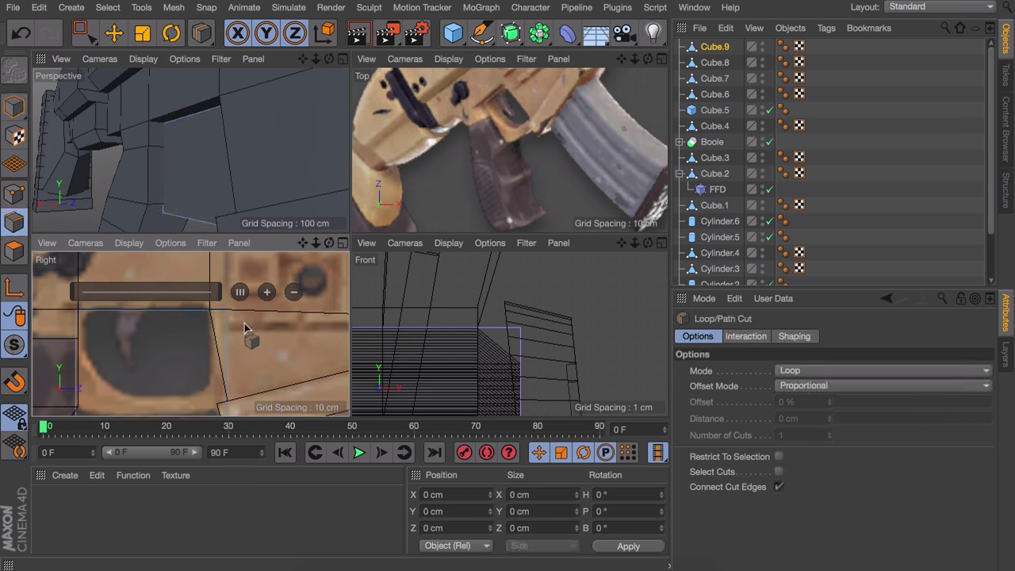
key(space)
key(space)
Slice a diagonal line through the trigger guard block for the opening's slanted rear side.
key(k)
key(k)
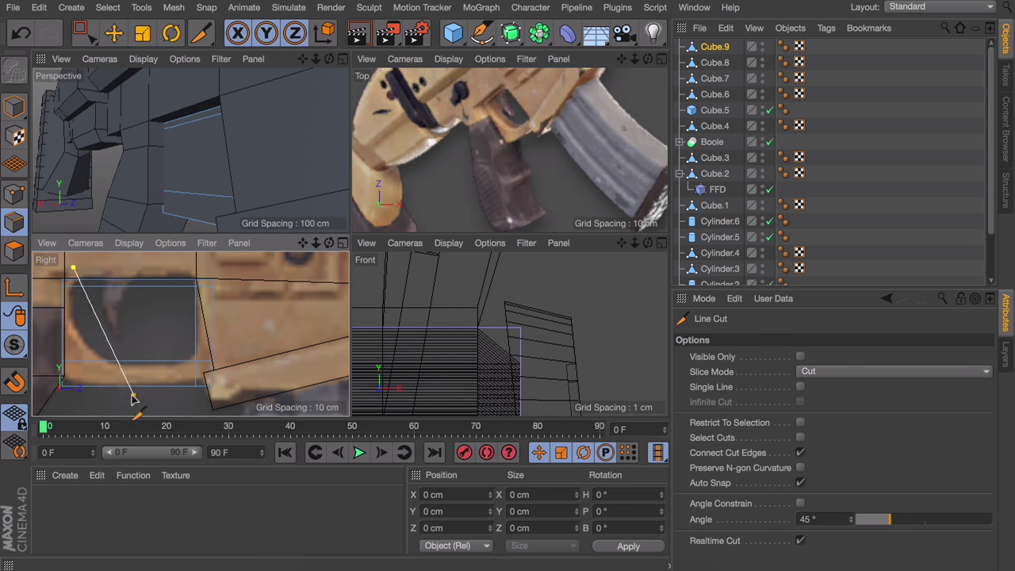
key(e)
Bridge the opposing inner polygons on both sides of the trigger guard block to open a hole through it.
click(15, 250)
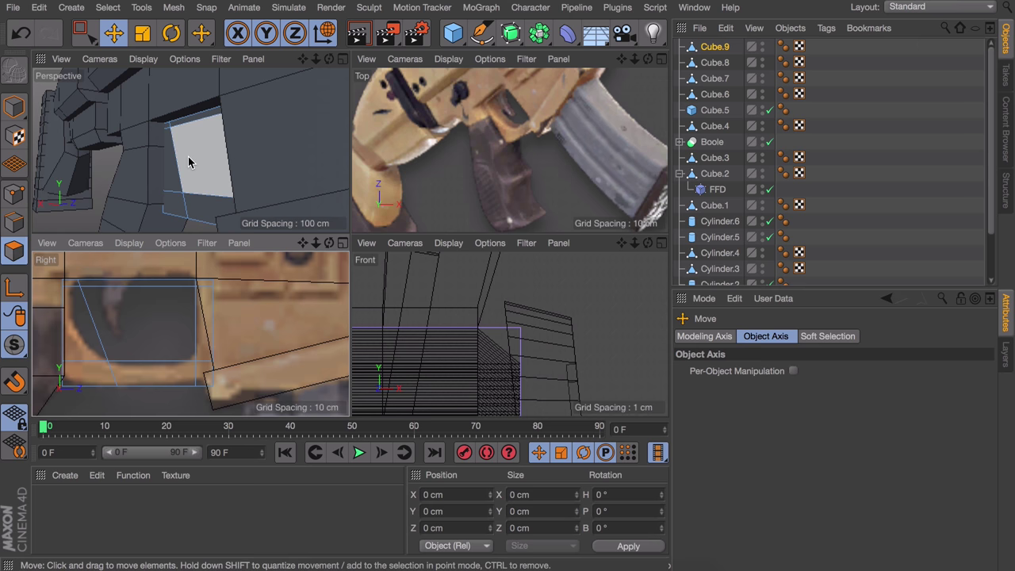
click(205, 162)
ctrl+click(204, 161)
key(m)
key(b)
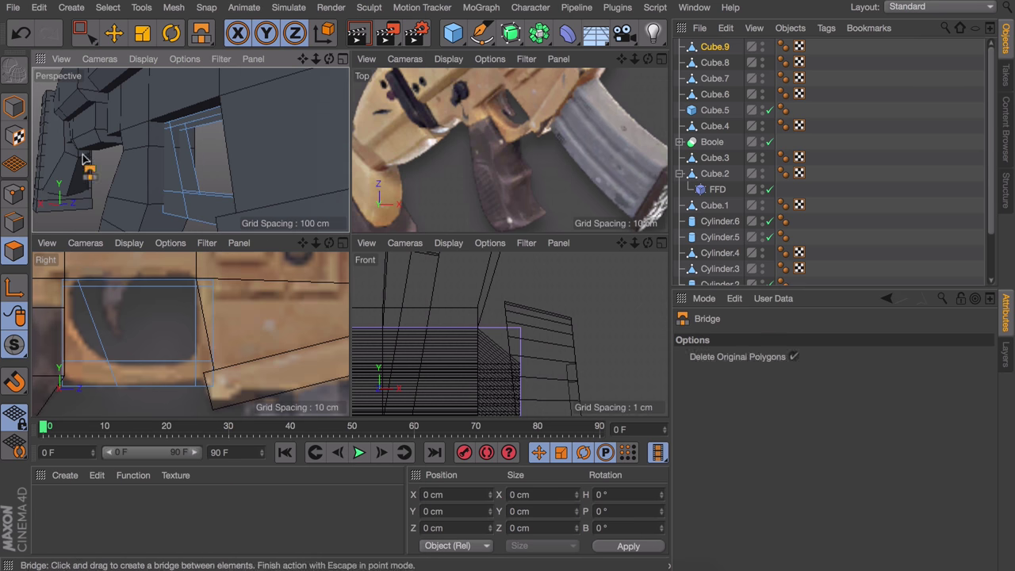
middle_click(196, 162)
alt+drag(384, 334, 306, 256)
scroll(74, 180, down, 5)
key(e)
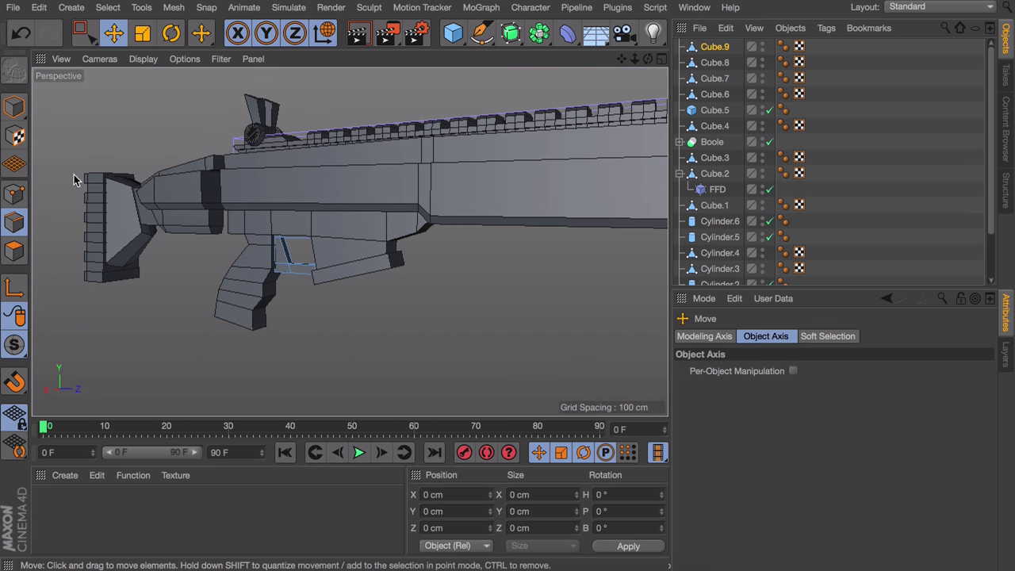
Add a small cube about 4 cm wide at the top of the trigger guard opening and make it editable.
scroll(493, 283, up, 8)
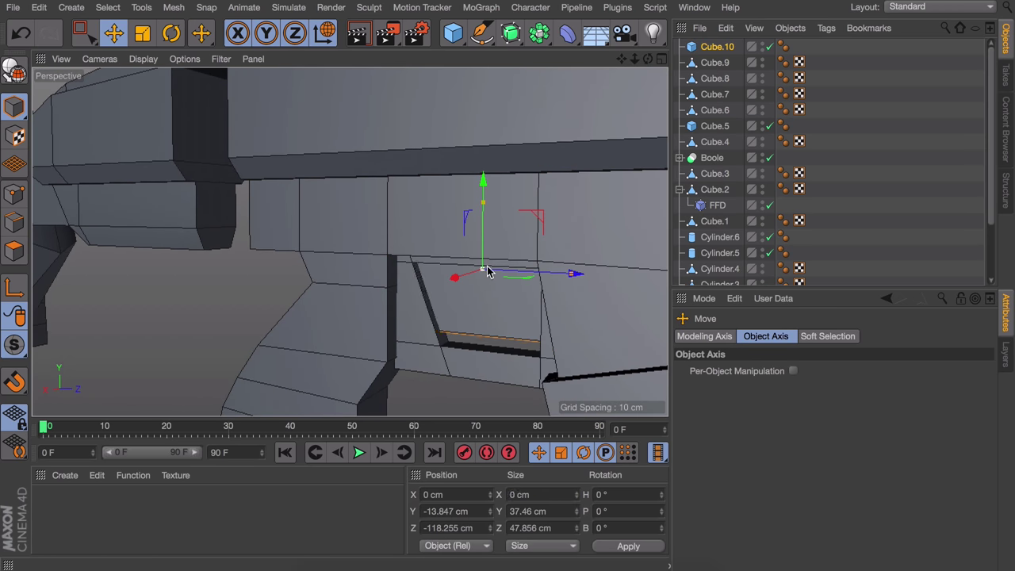
middle_click(141, 275)
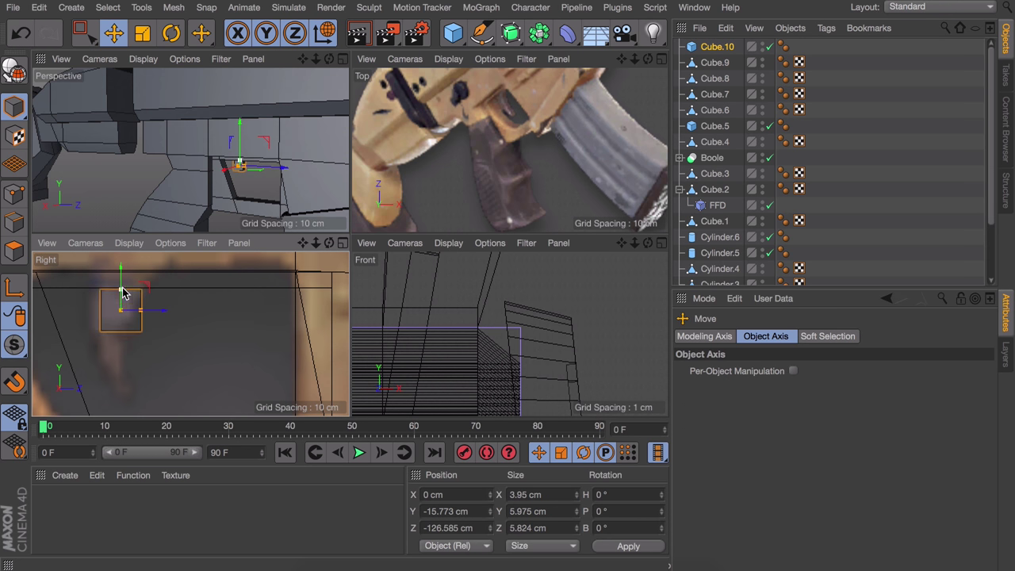
key(c)
Extrude the small cube's underside down in tapering sections, scaling and shifting each end to follow the trigger in the Right reference.
key(d)
key(t)
key(e)
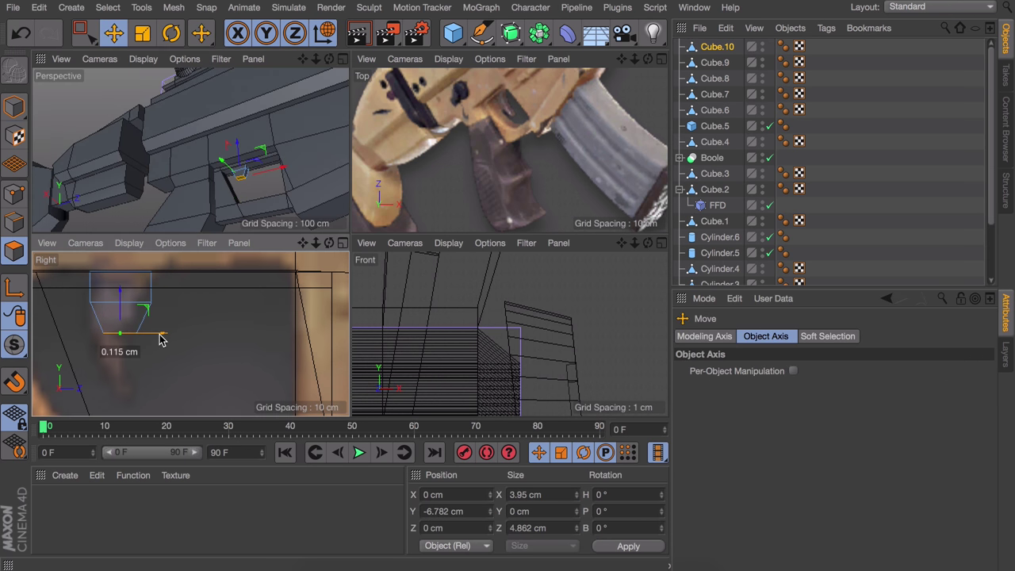
drag(163, 335, 159, 381)
key(d)
key(t)
key(e)
click(325, 33)
alt+drag(283, 152, 177, 172)
scroll(177, 172, down, 5)
scroll(203, 324, down, 3)
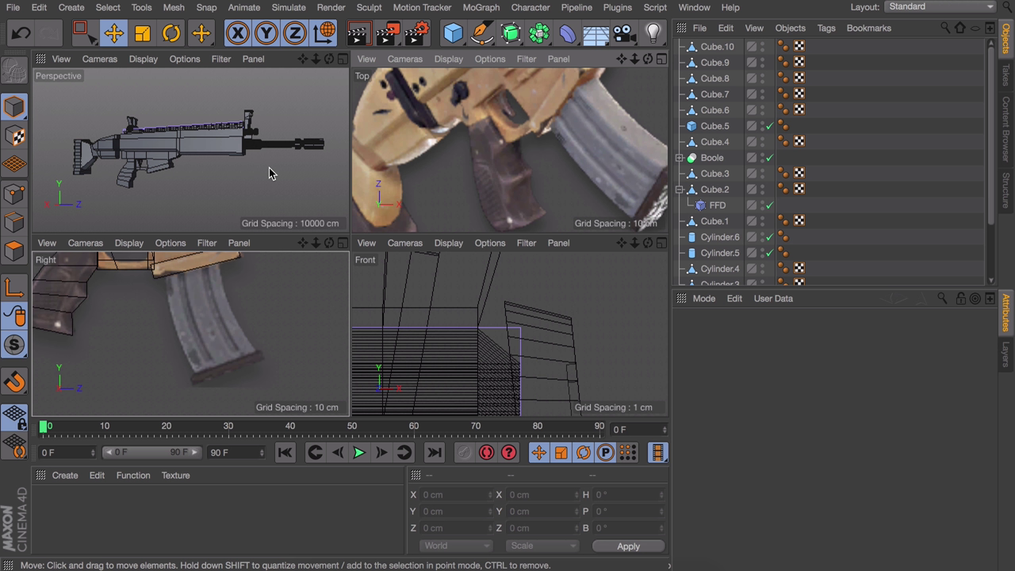
Add a magazine cube sized about 22.6 × 116.9 × 45.9 cm and position it below the magazine well.
click(452, 33)
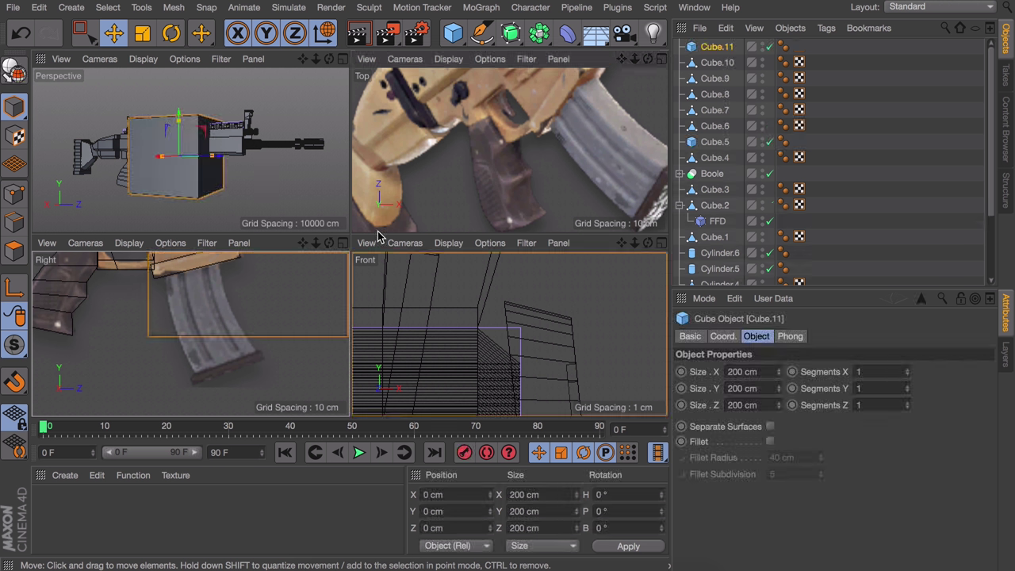
key(F3)
drag(410, 181, 342, 181)
drag(317, 85, 309, 127)
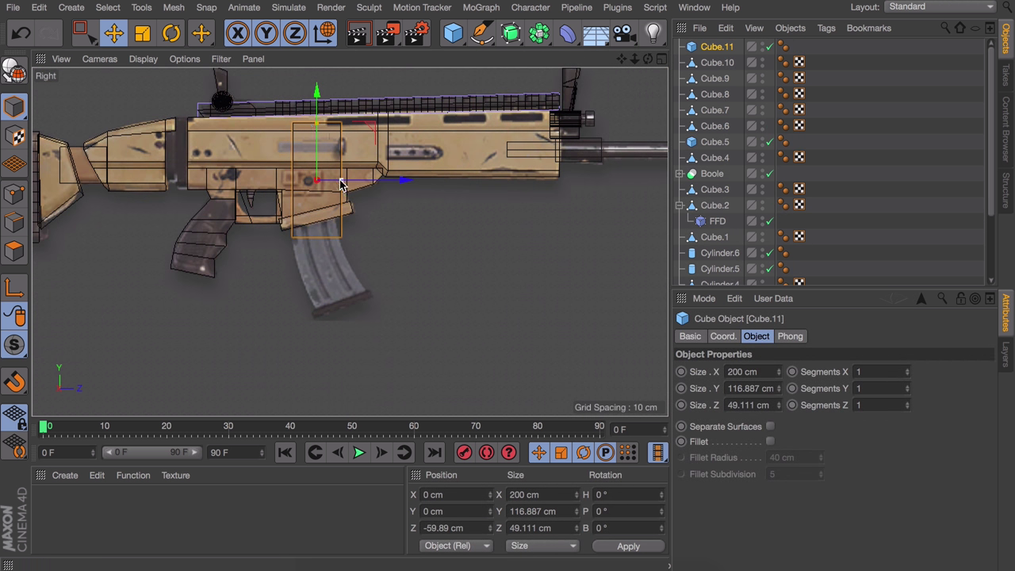
key(F5)
scroll(135, 95, up, 5)
drag(159, 87, 168, 133)
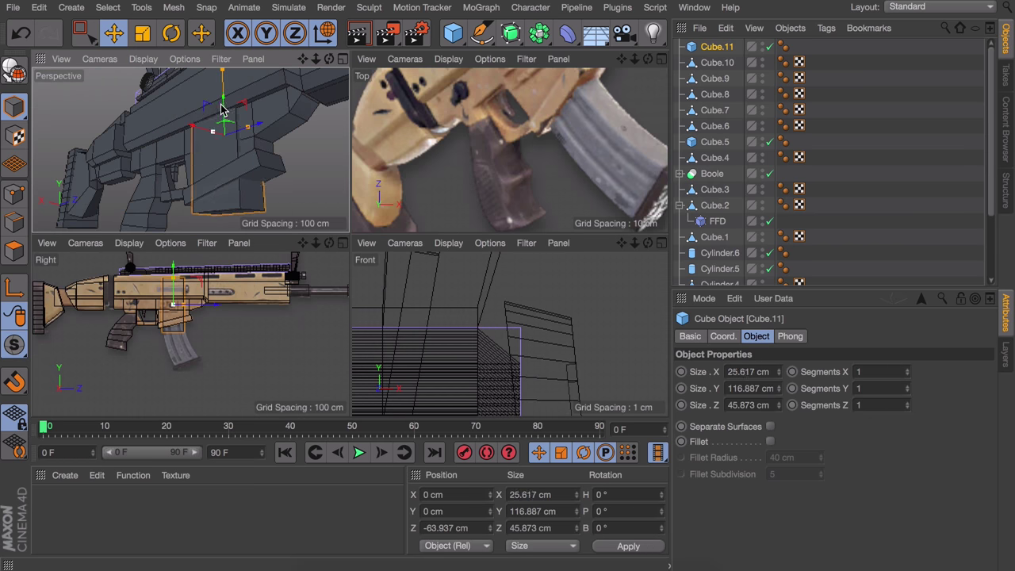
drag(172, 292, 173, 332)
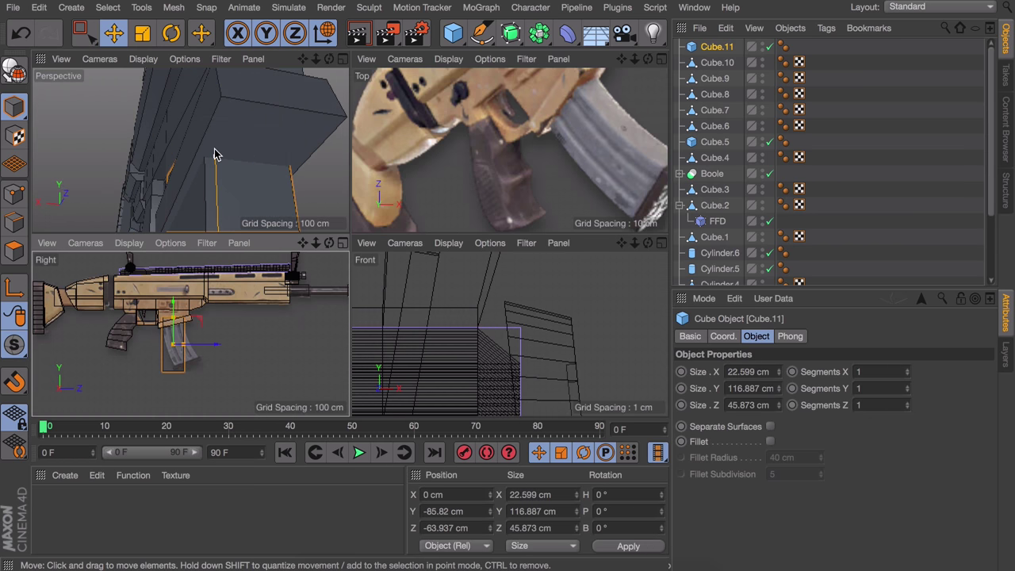
Subdivide the magazine cube into 15 Y segments and 5 Z segments and make it editable.
scroll(215, 152, down, 4)
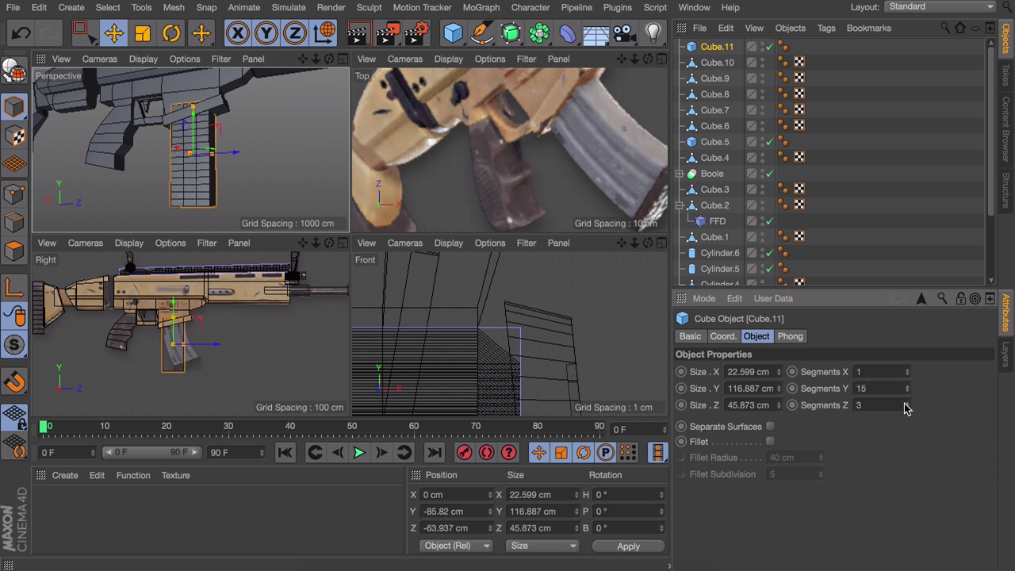
scroll(203, 167, up, 5)
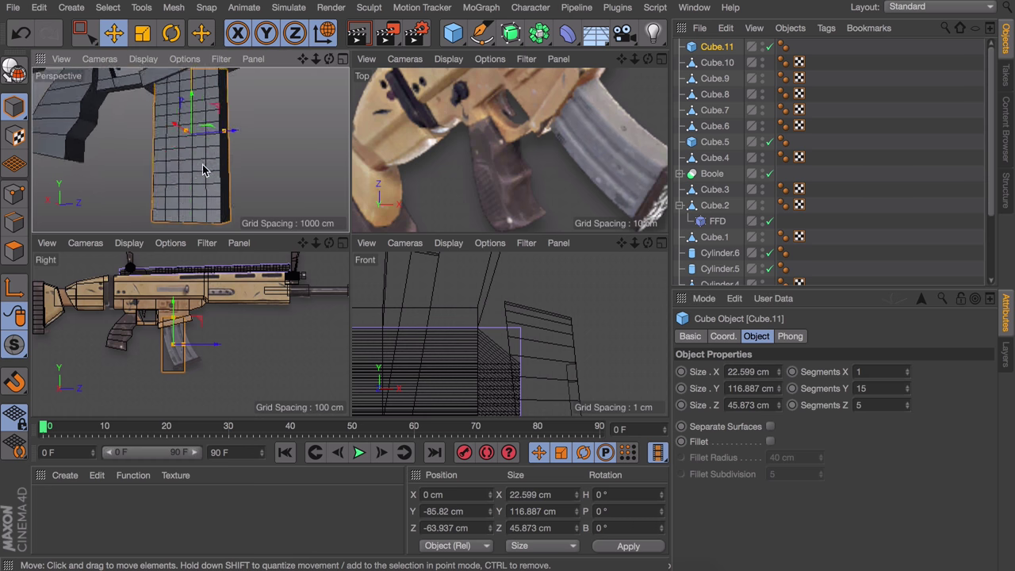
key(c)
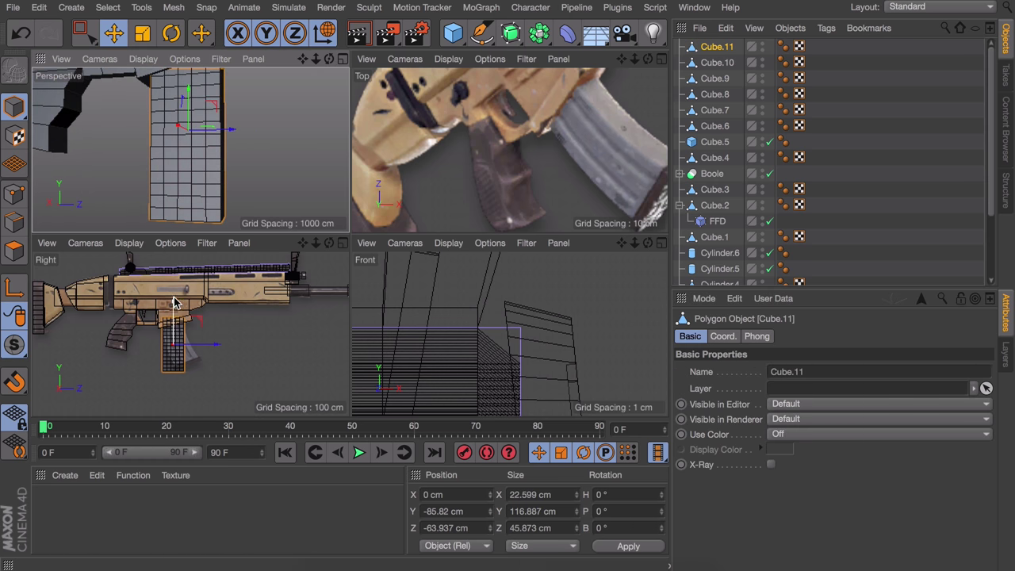
Add a Bend deformer and make it a child of the magazine object.
key(0)
scroll(184, 349, up, 5)
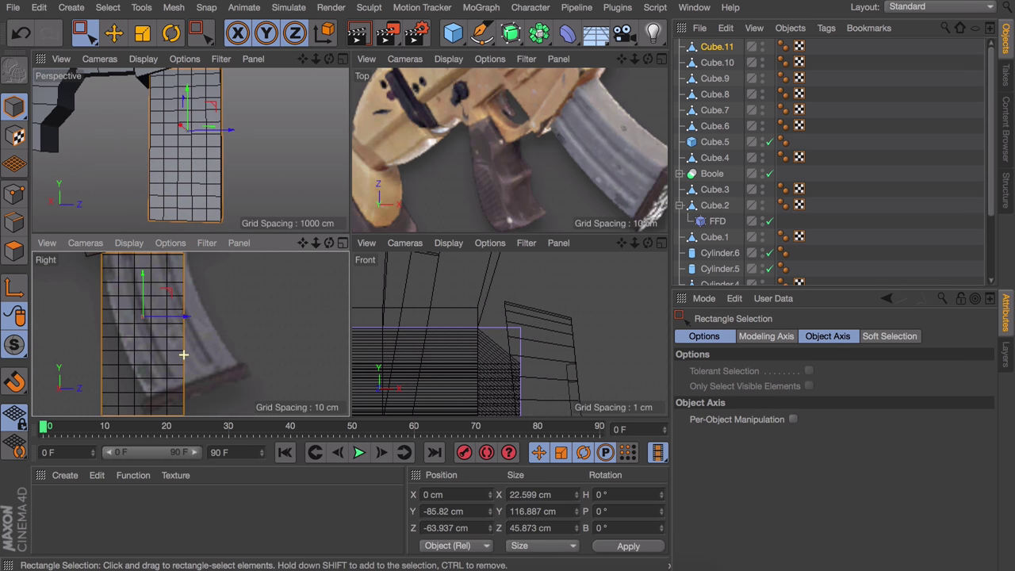
scroll(131, 170, down, 5)
click(568, 34)
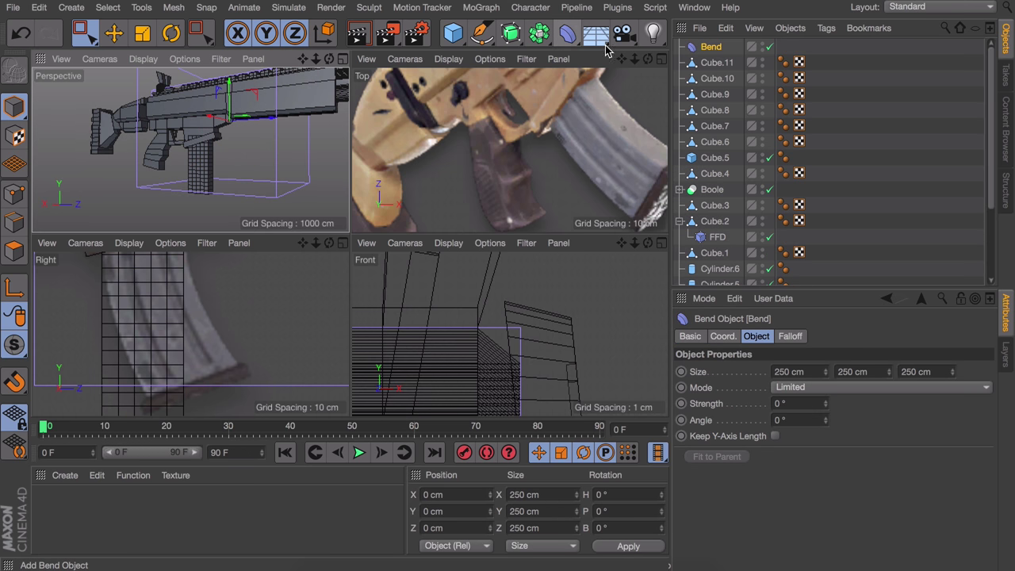
drag(703, 51, 714, 65)
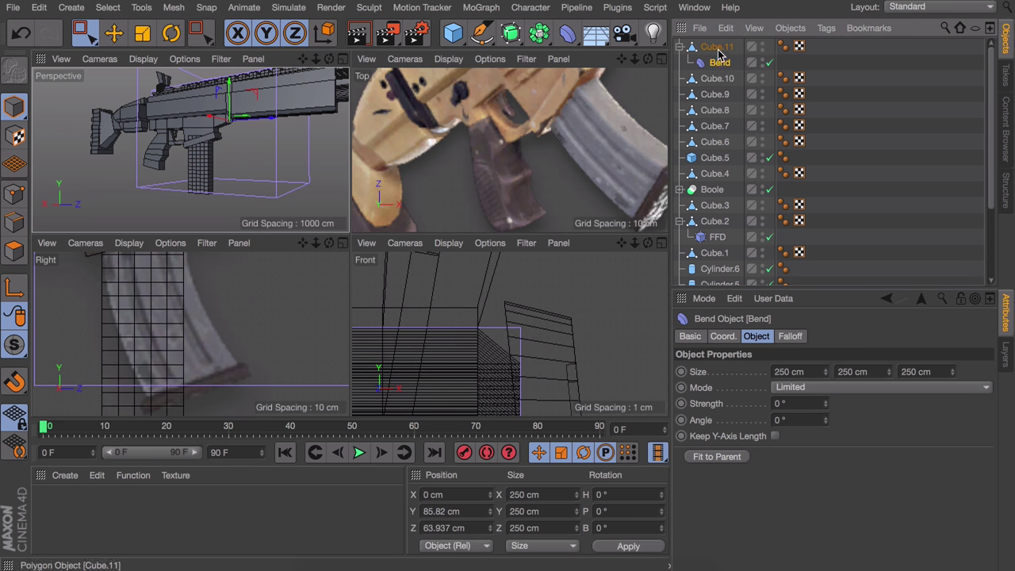
Fit the Bend deformer to the magazine cube and rotate its heading to 90°.
click(719, 456)
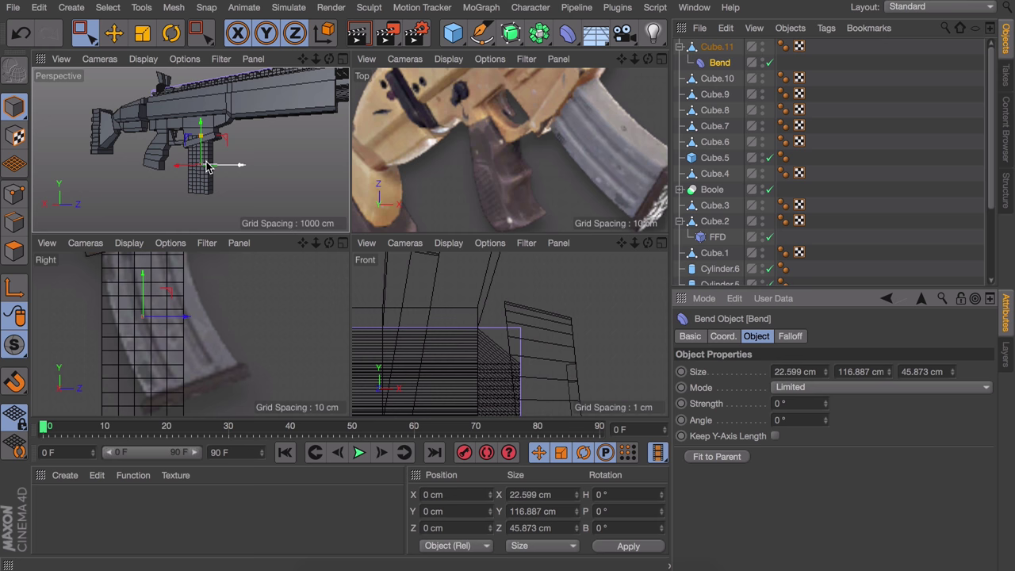
click(6, 107)
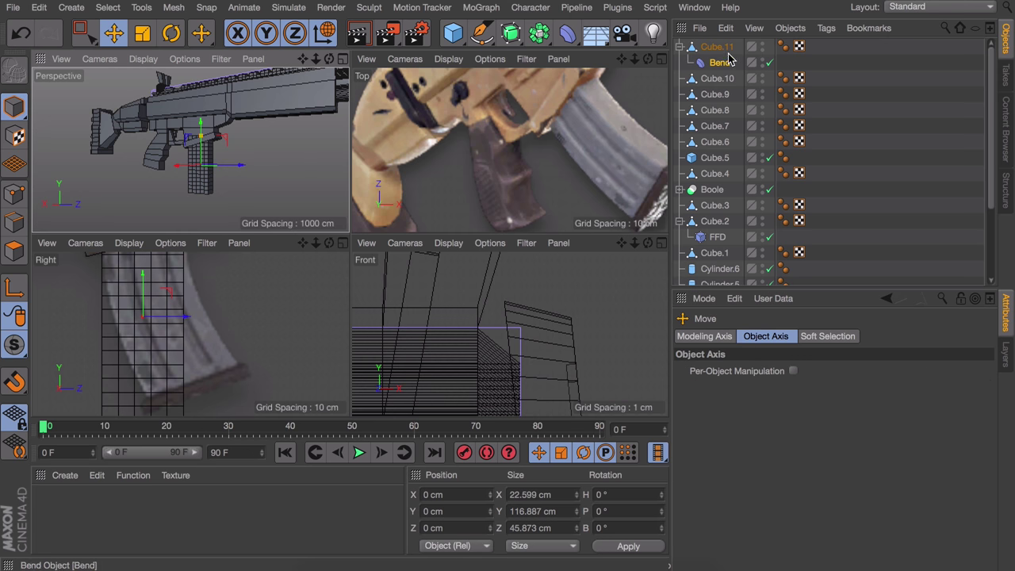
click(722, 62)
drag(825, 402, 872, 398)
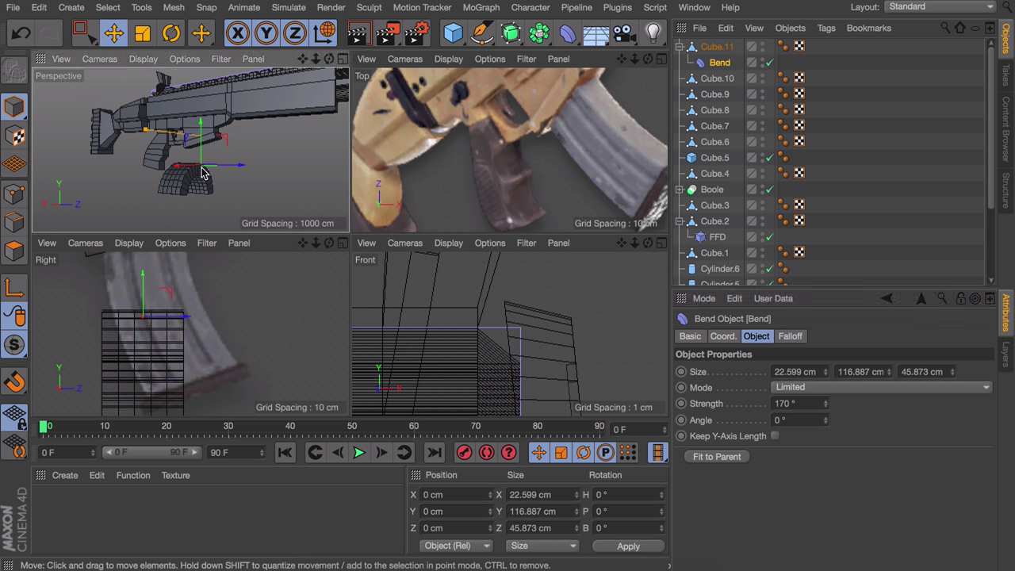
scroll(205, 172, up, 2)
scroll(205, 172, up, 2)
key(r)
drag(206, 171, 254, 165)
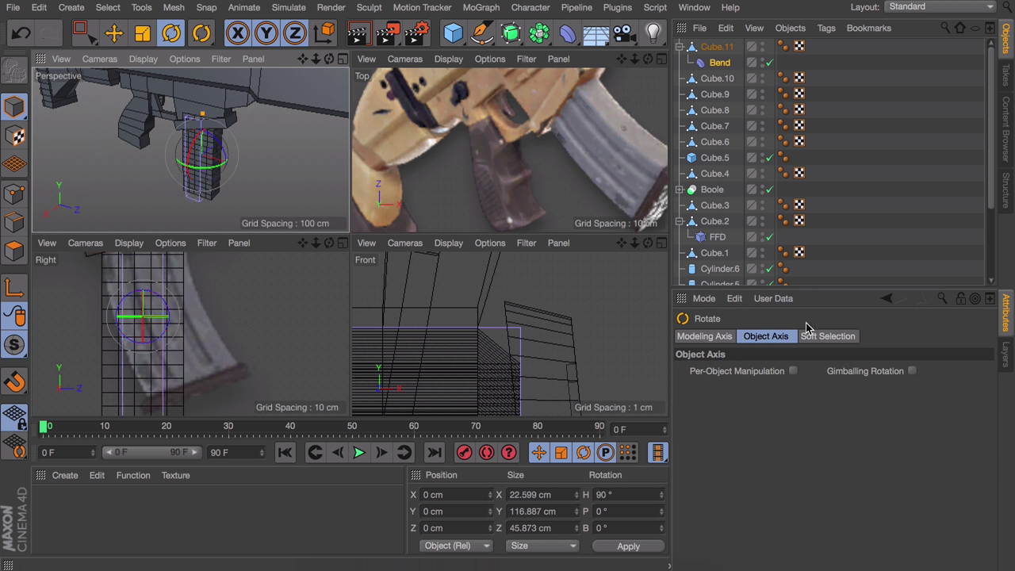
Refit the Bend deformer with its bank at 180°, then bend the magazine with Keep Y-Axis Length enabled and a strength of -38°.
click(719, 62)
drag(202, 114, 174, 187)
key(ctrl+z)
drag(825, 403, 770, 388)
alt+middle_drag(150, 332, 165, 387)
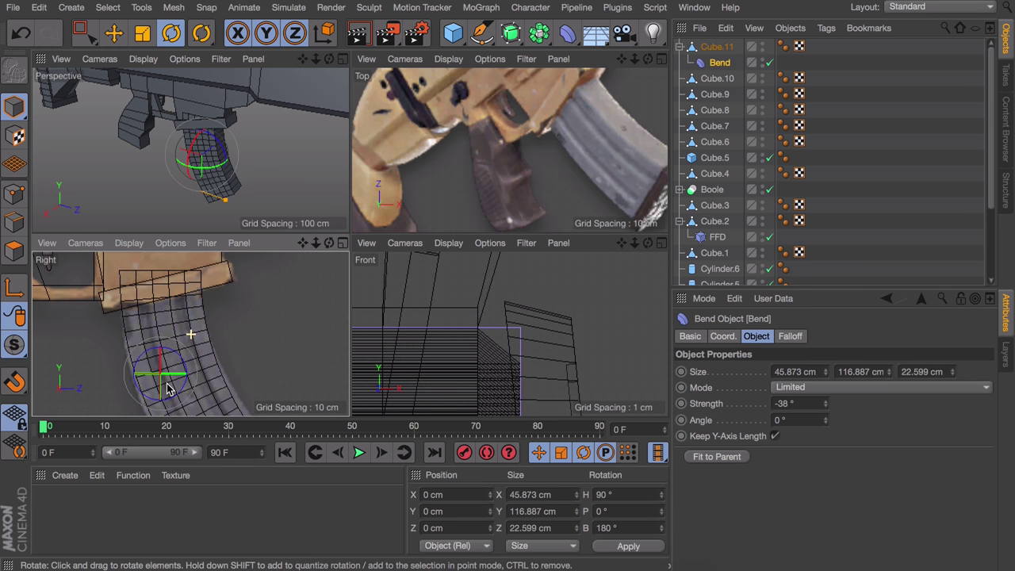
Increase the magazine's bend to a strength of about -51° and reposition it to follow the Right reference.
key(e)
drag(171, 356, 193, 335)
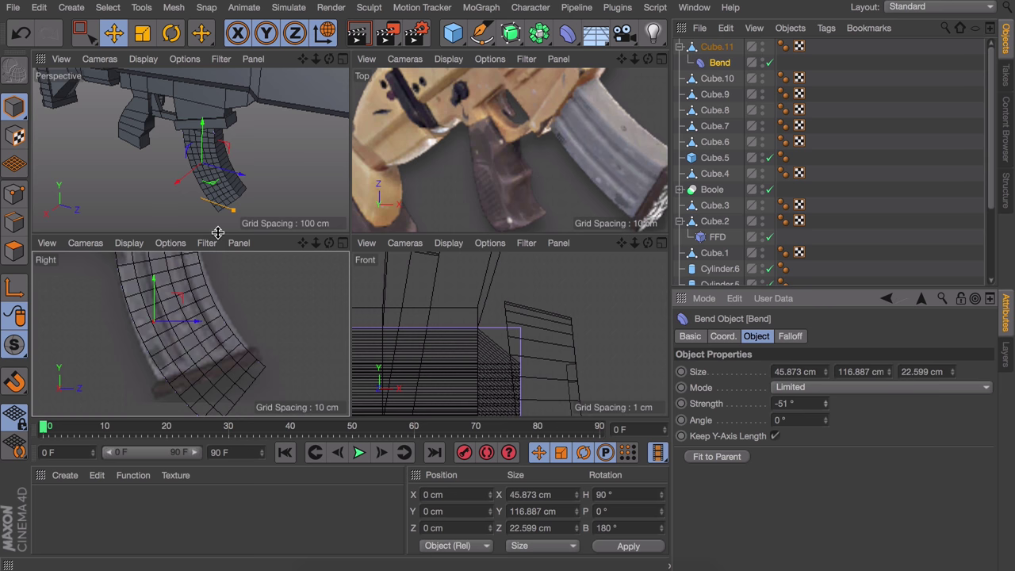
mouse_move(335, 294)
mouse_down()
mouse_move(193, 335)
mouse_move(234, 330)
mouse_up()
drag(824, 403, 820, 399)
Pitch the magazine cube about 8.4° and move it over the reference magazine.
key(r)
click(228, 134)
drag(234, 133, 238, 158)
key(e)
drag(208, 325, 227, 344)
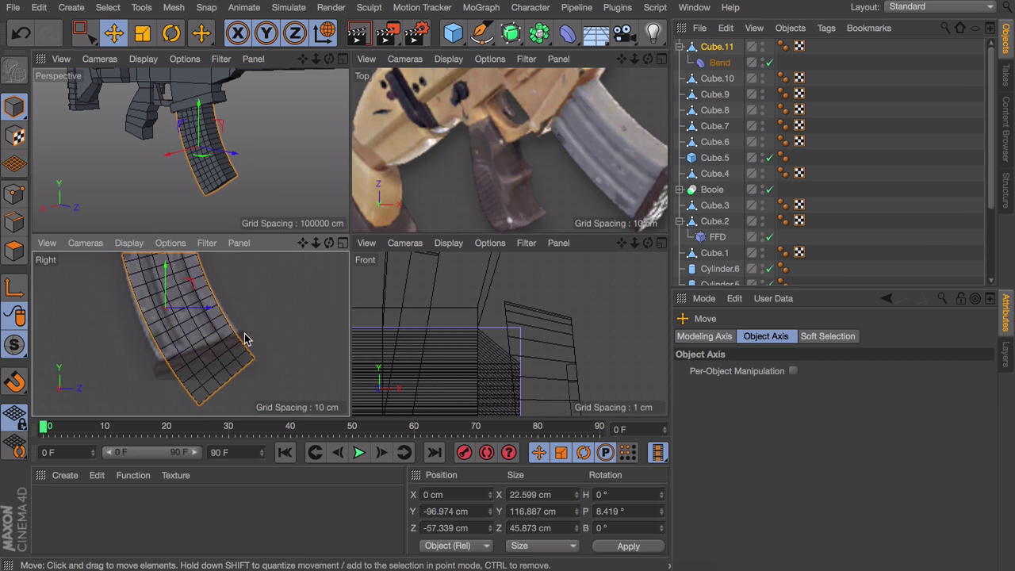
Shorten the magazine by deleting its lowest polygon loops and the separate bottom cap.
key(Return)
key(u)
key(l)
scroll(220, 172, up, 3)
alt+drag(238, 212, 206, 206)
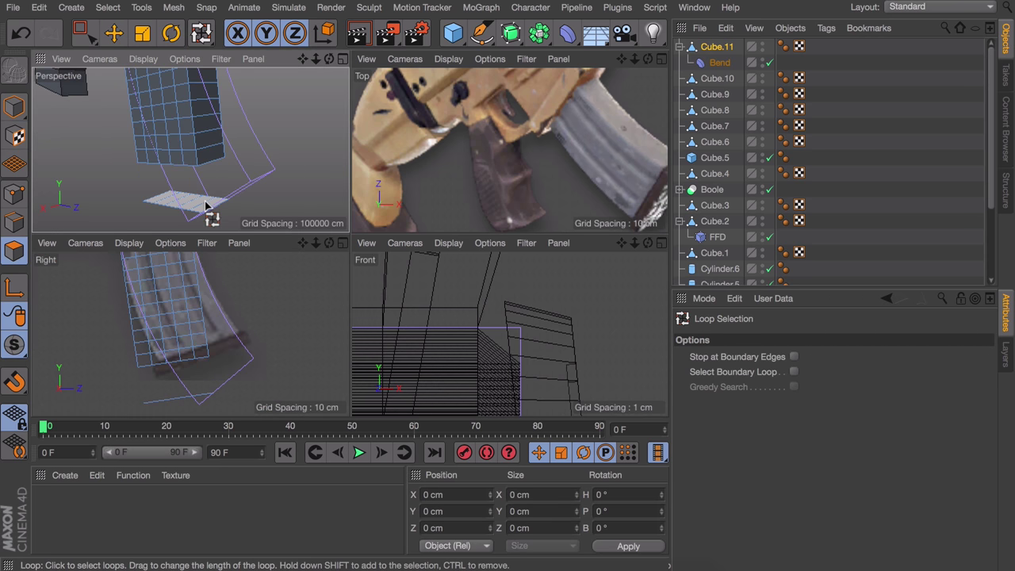
key(0)
scroll(204, 142, up, 5)
Close the open bottom of the magazine by bridging its opposite edges.
right_click(192, 127)
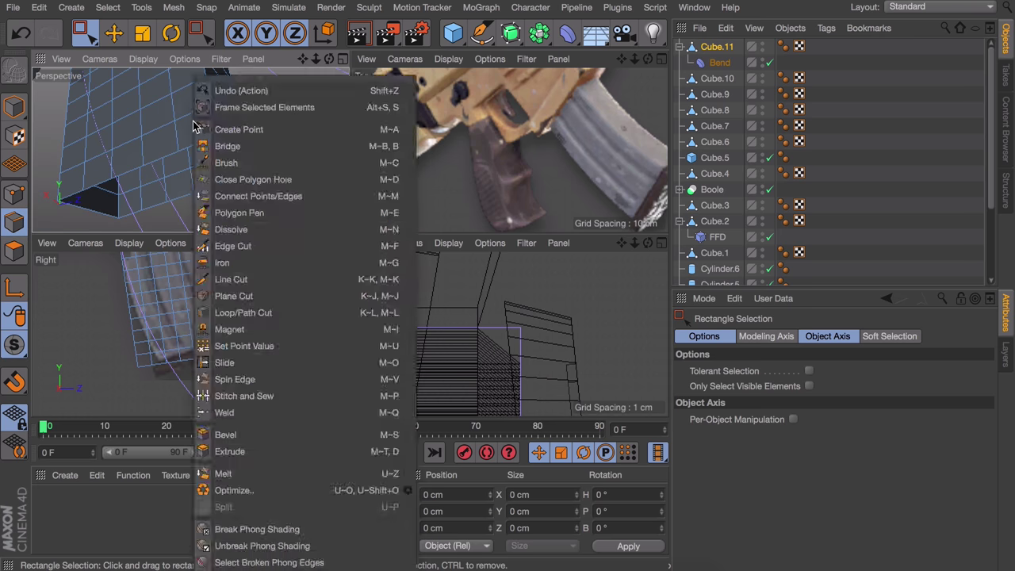
click(207, 146)
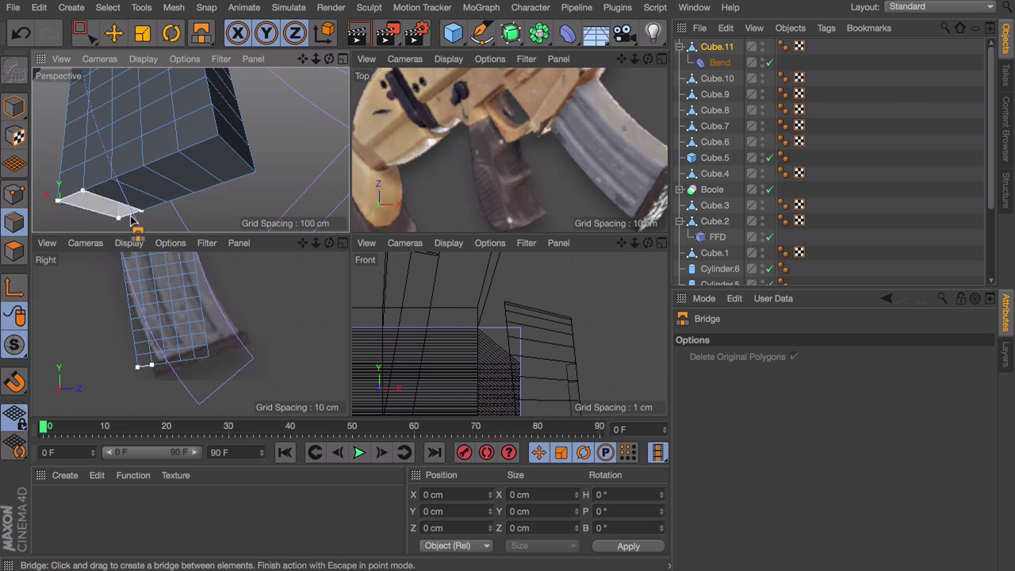
key(e)
alt+drag(133, 221, 265, 141)
key(0)
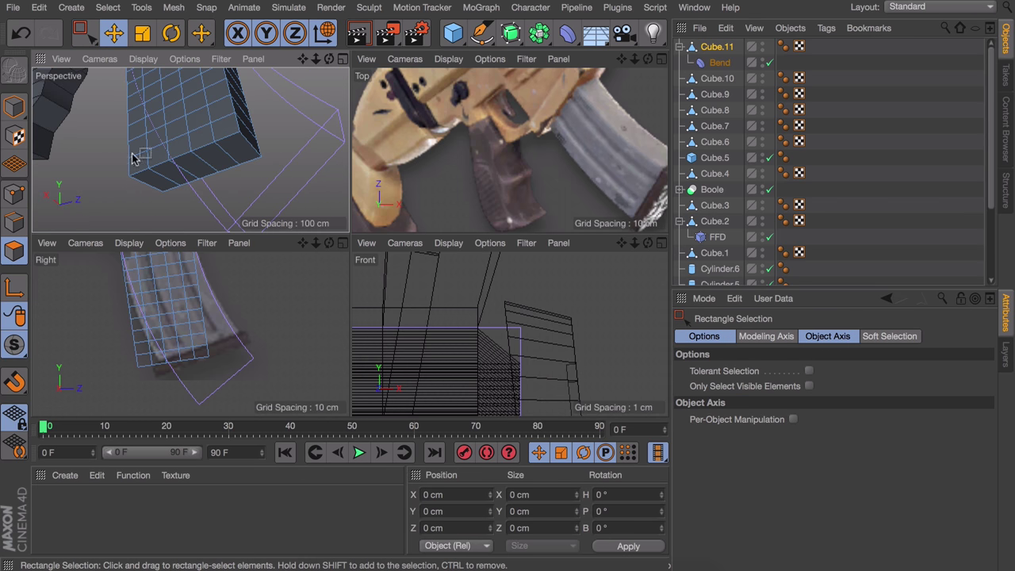
Extrude Inner the magazine's bottom polygons outward to about 28.4 × 51.7 cm, then extrude them about 7.3 cm down as a base plate.
drag(81, 33, 116, 50)
drag(155, 182, 264, 156)
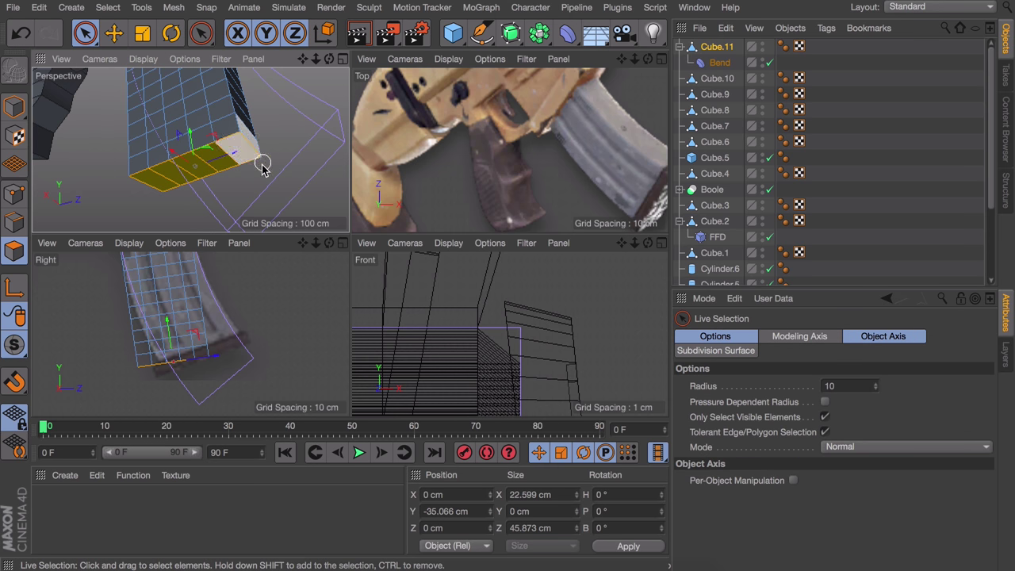
key(i)
drag(281, 164, 254, 163)
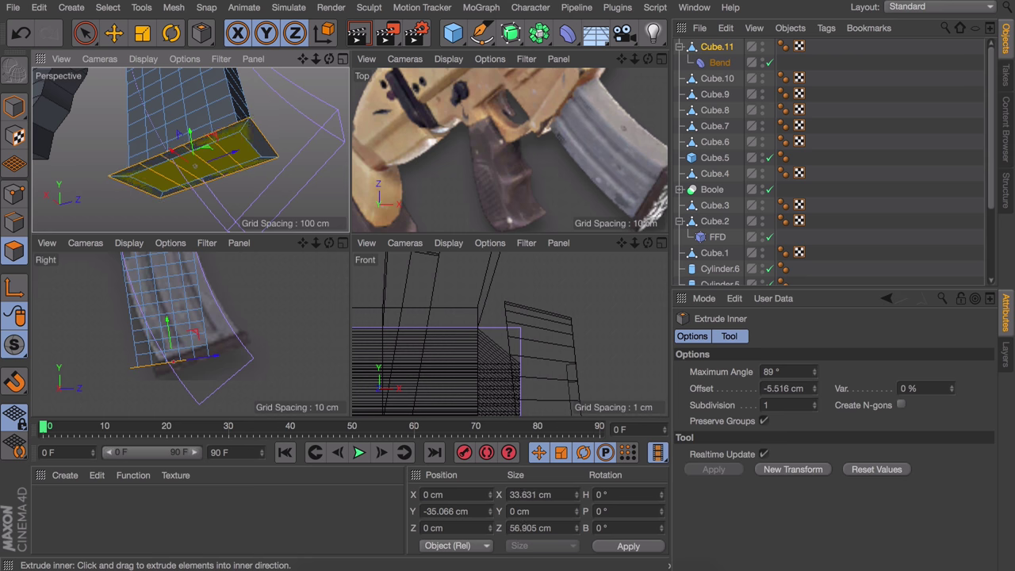
key(d)
drag(290, 174, 313, 172)
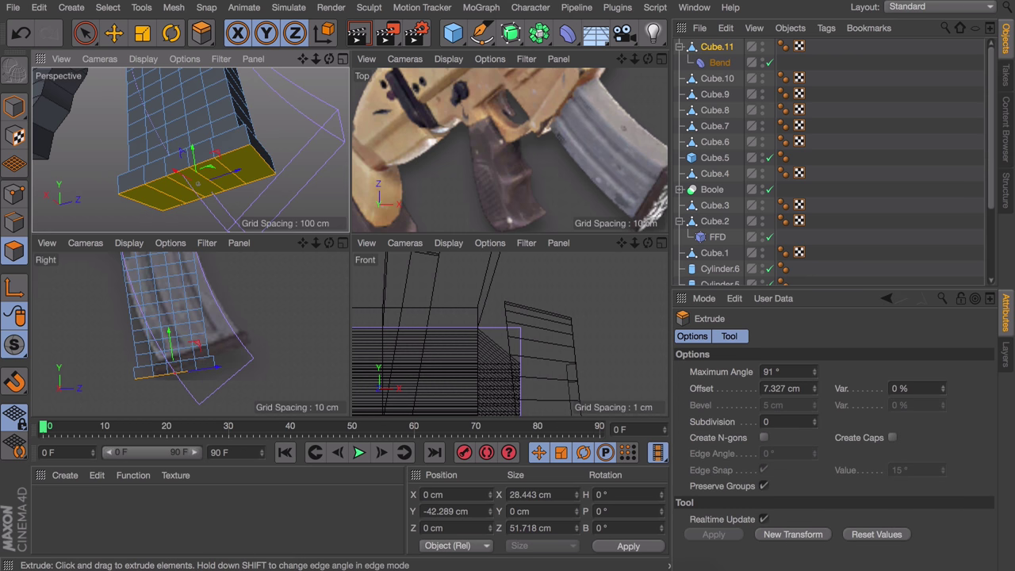
key(e)
Scale the magazine's middle vertical polygon loop along Z to about 168%, making it about 15.4 cm wide.
scroll(202, 170, up, 2)
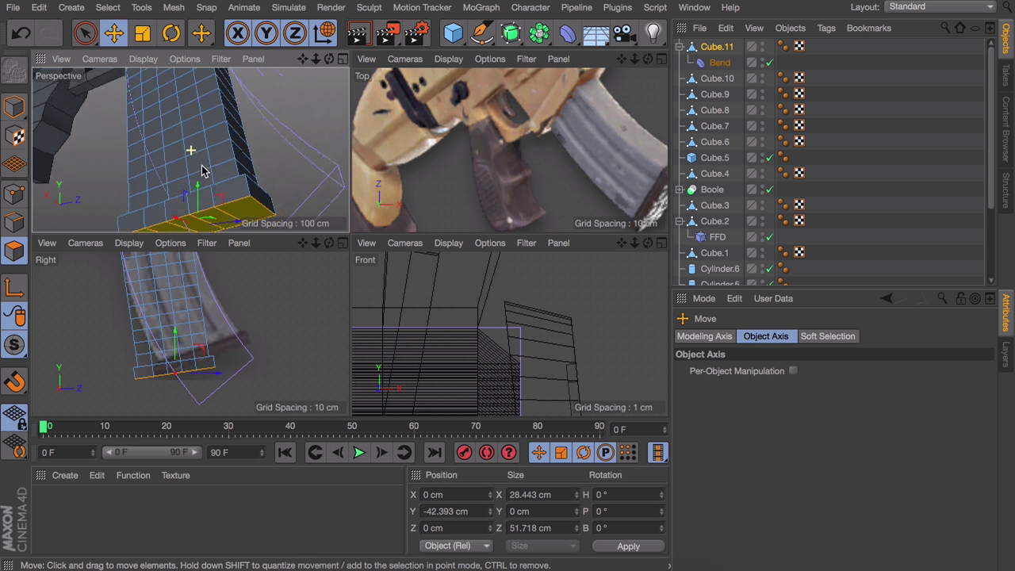
scroll(198, 164, up, 3)
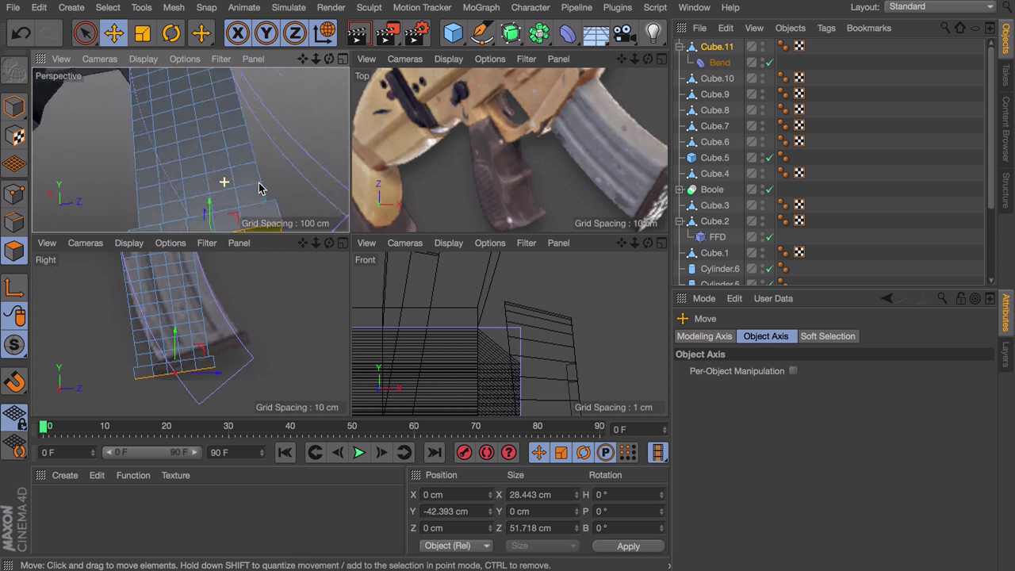
key(u)
key(l)
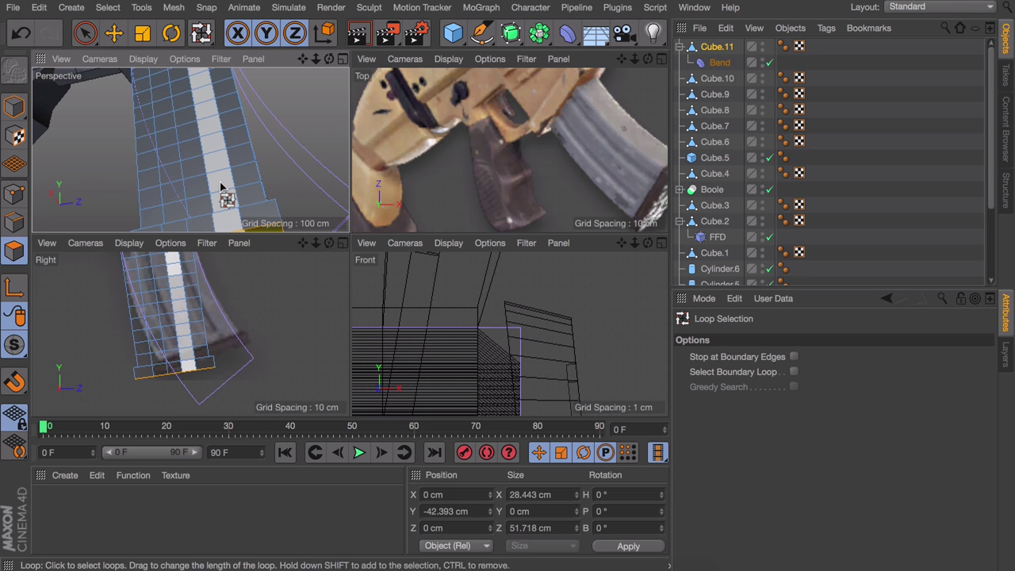
click(221, 187)
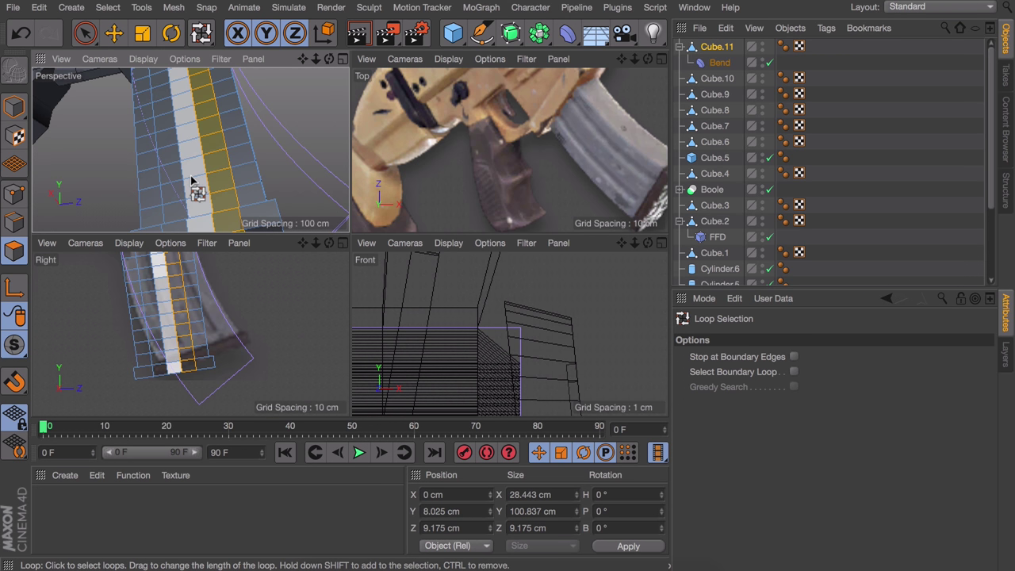
click(190, 175)
key(t)
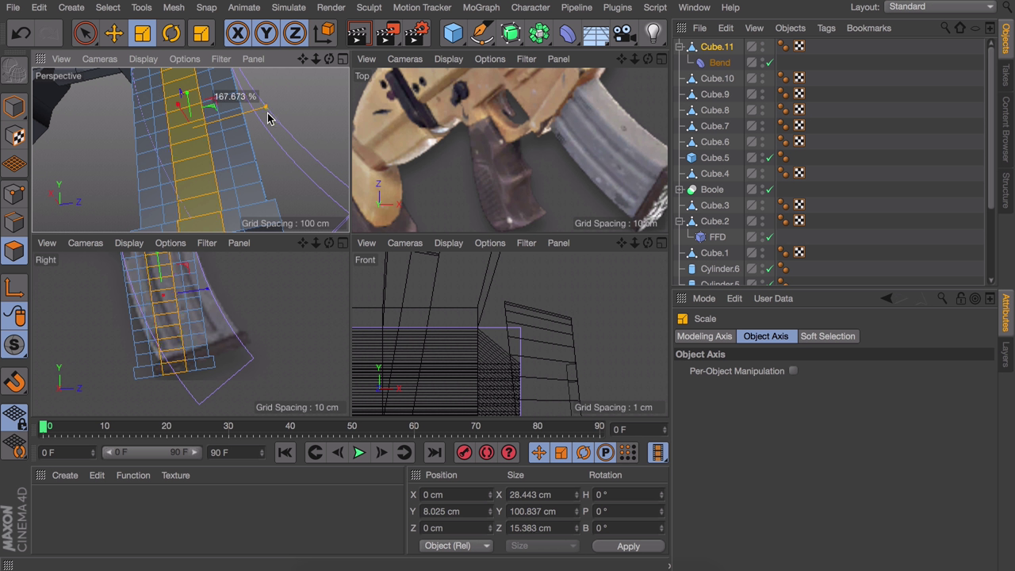
drag(264, 118, 219, 158)
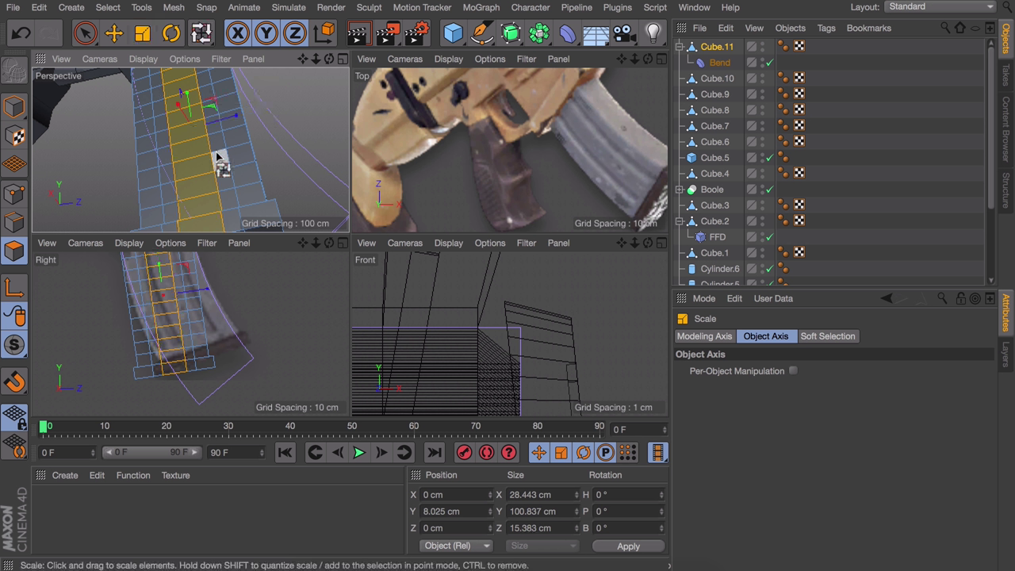
Select the vertical polygon loops on both sides of the middle one, excluding the base plate, and extrude them inward by about -1.9 cm as grooves.
key(u)
key(l)
shift+click(169, 177)
key(9)
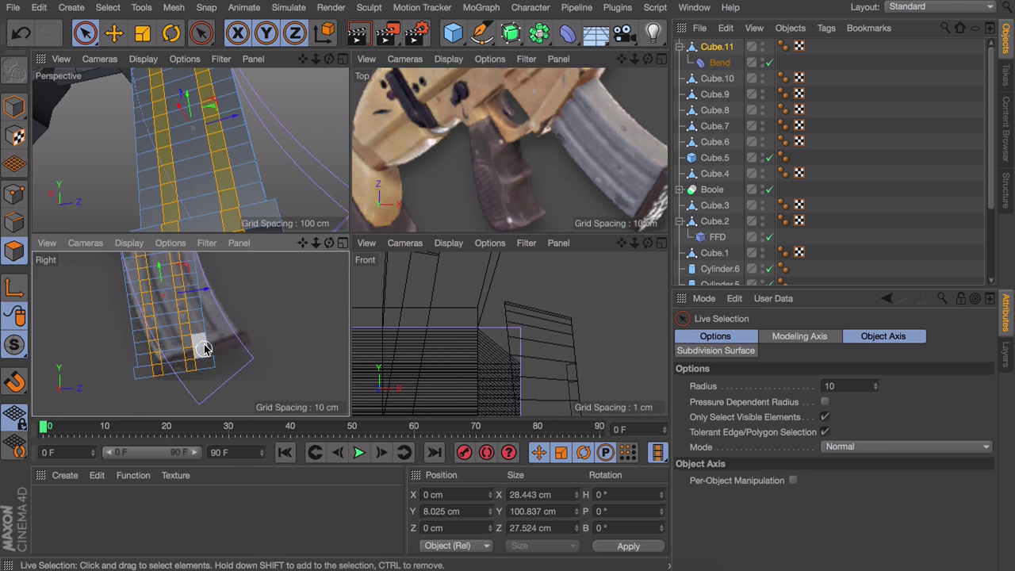
drag(86, 32, 119, 82)
ctrl+drag(243, 386, 94, 350)
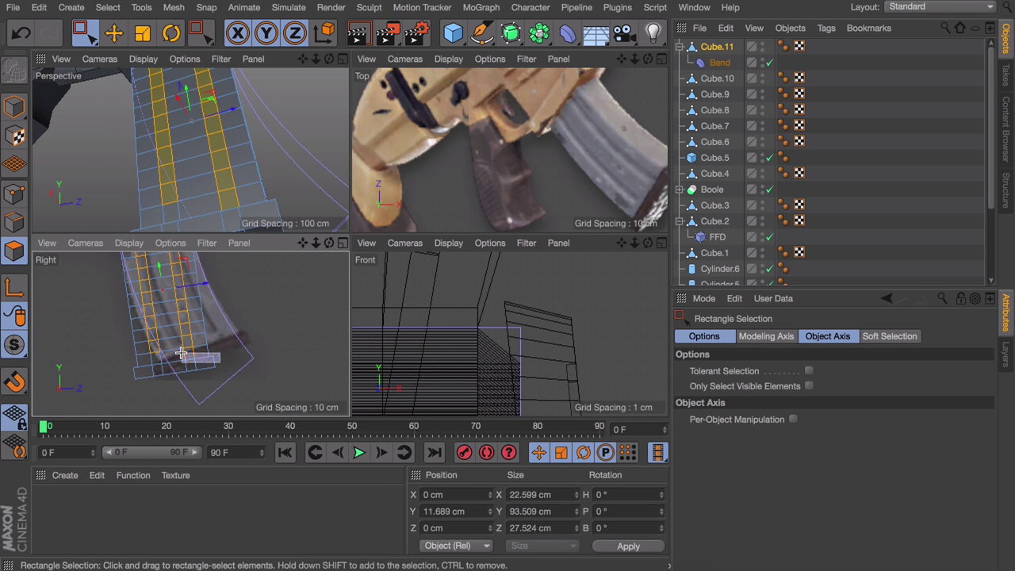
alt+drag(222, 386, 199, 335)
key(d)
drag(204, 153, 176, 155)
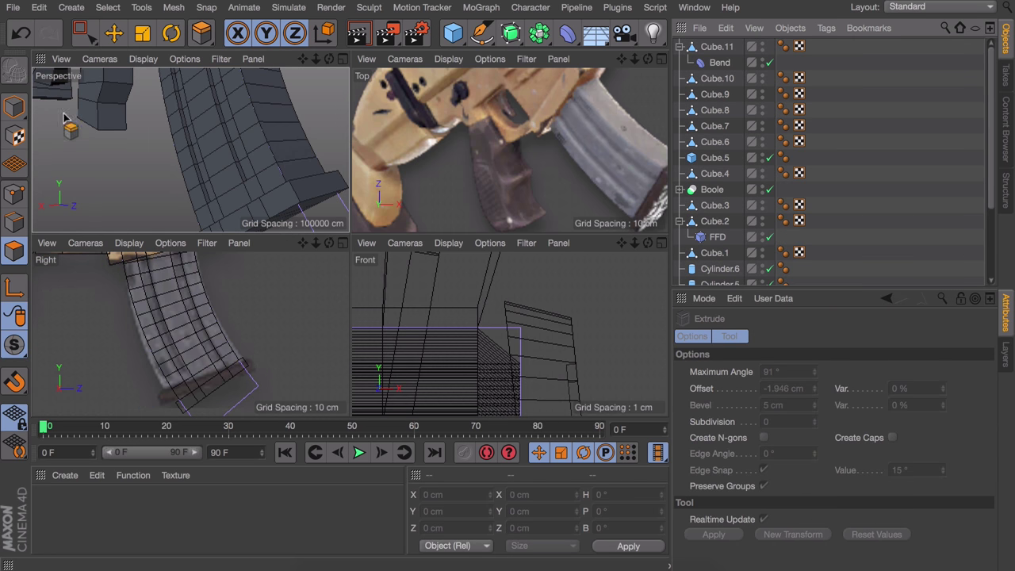
Examine the magazine and the whole rifle in the perspective and Right views.
key(e)
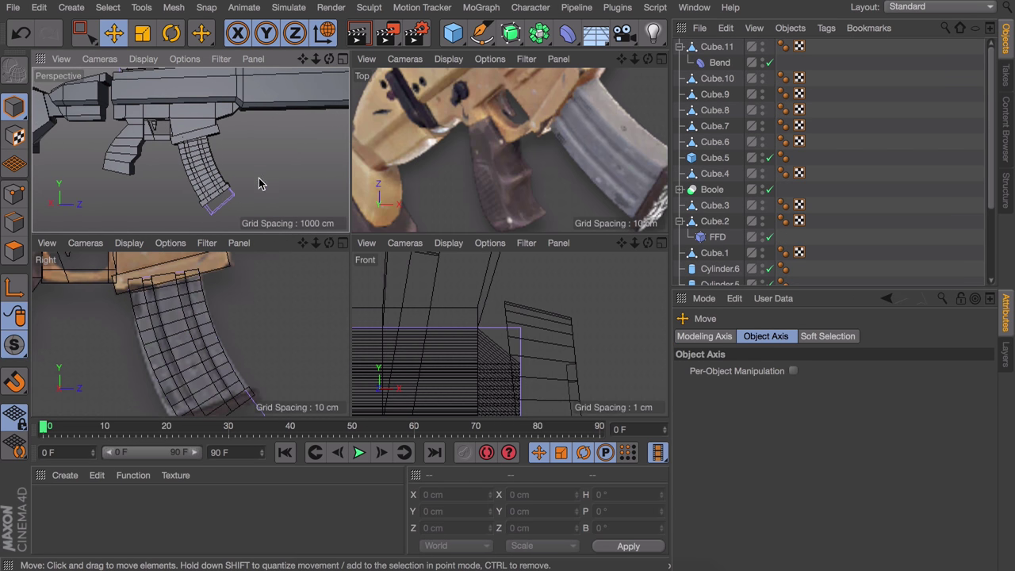
scroll(246, 170, down, 5)
middle_click(264, 181)
middle_click(475, 129)
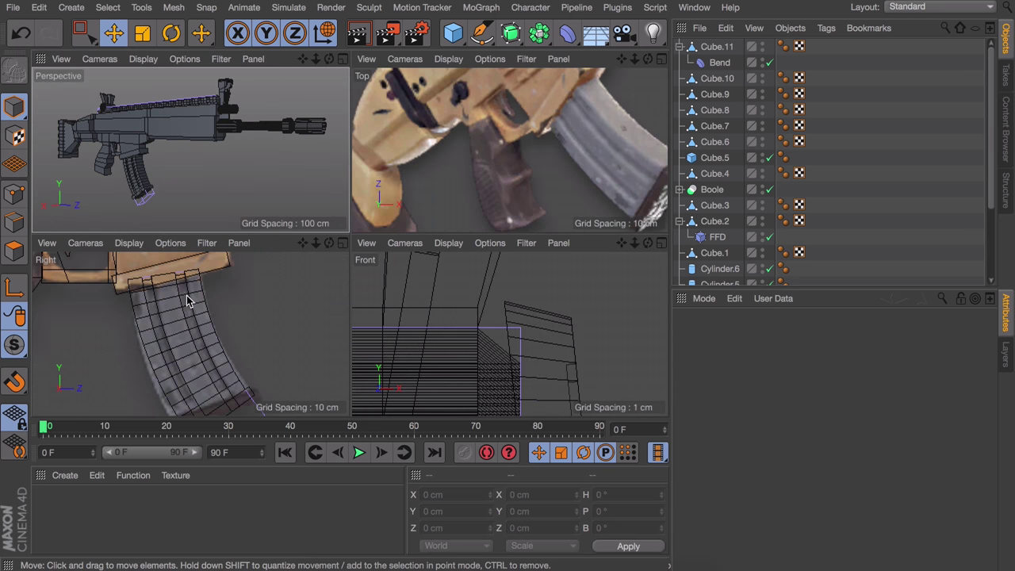
scroll(188, 300, down, 5)
scroll(100, 123, up, 5)
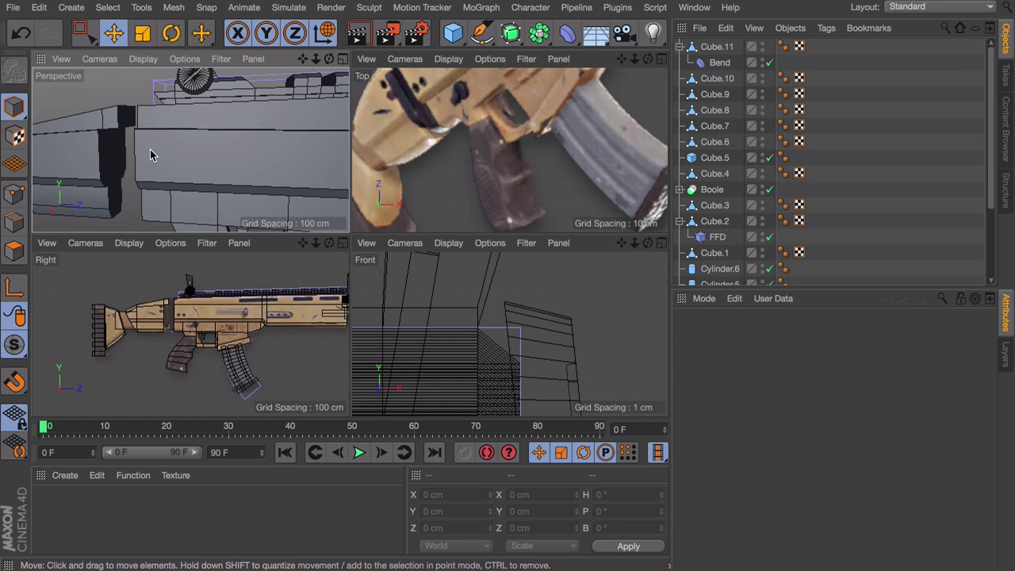
click(125, 323)
middle_click(127, 321)
Duplicate the stock connector cube into the two dark bands behind the receiver, sizing the front copy about 73.8 cm high and 11.6 cm deep.
click(203, 203)
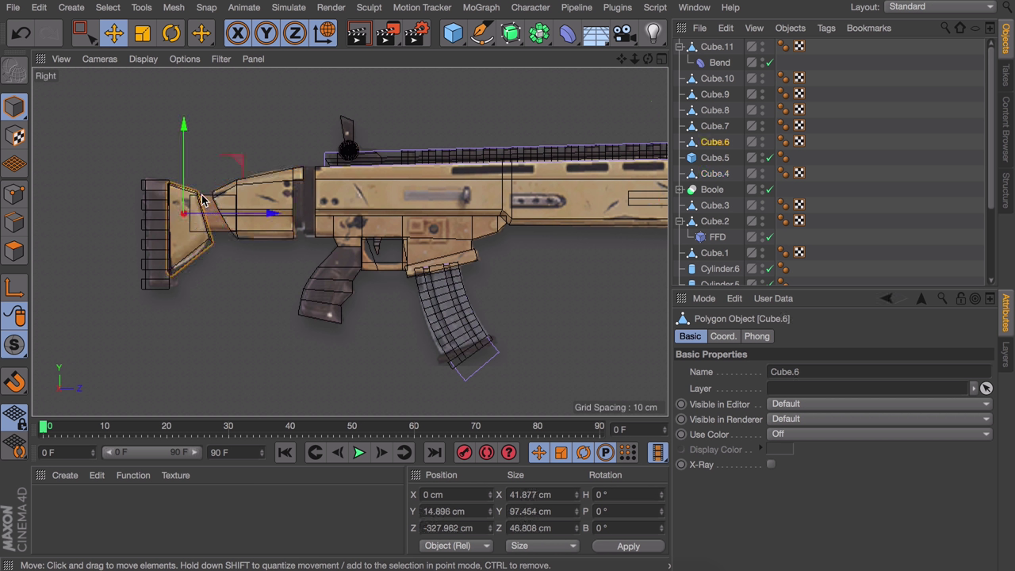
scroll(203, 202, up, 5)
click(226, 204)
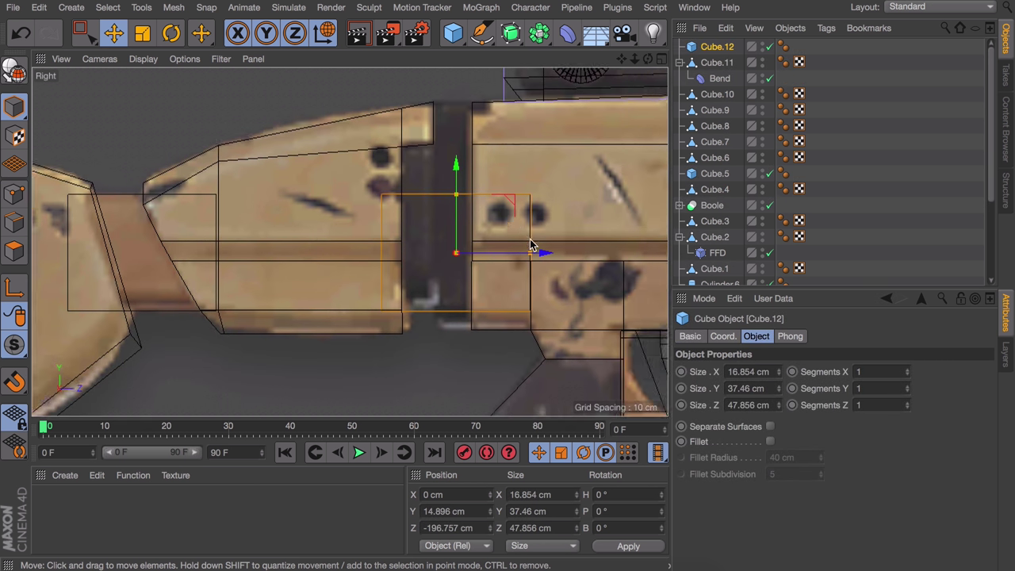
drag(526, 255, 521, 252)
drag(454, 194, 455, 129)
Resize the rear band block to about 41.3 cm wide and 53.1 cm high, align it with the reference and make it editable.
middle_click(421, 199)
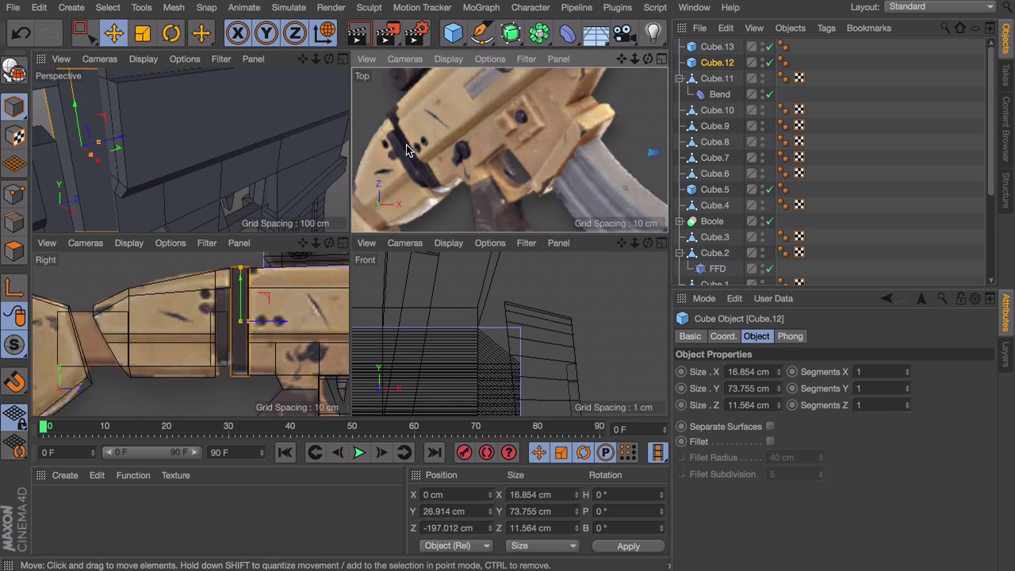
scroll(406, 151, up, 3)
scroll(140, 151, up, 5)
click(109, 176)
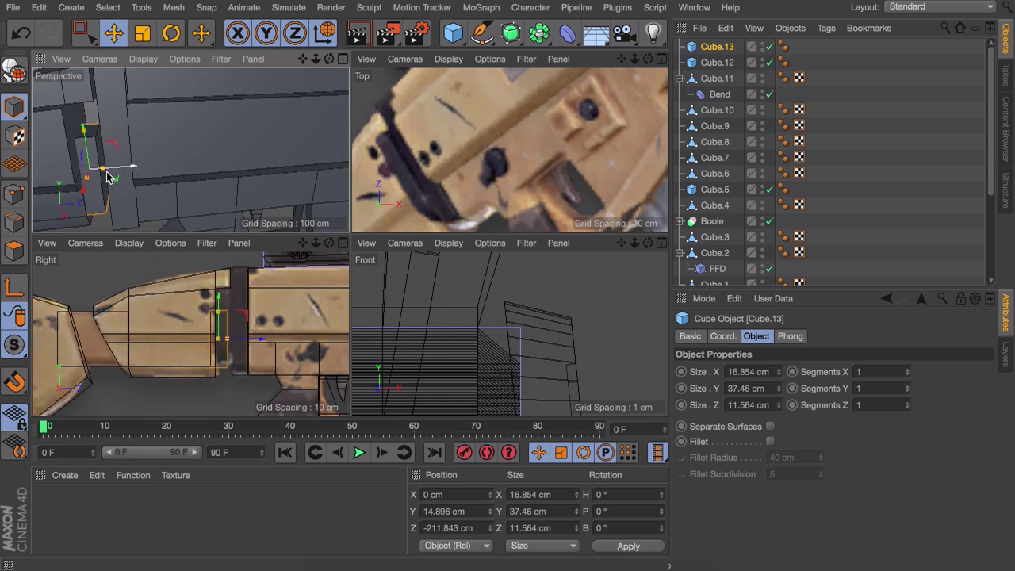
scroll(132, 188, up, 5)
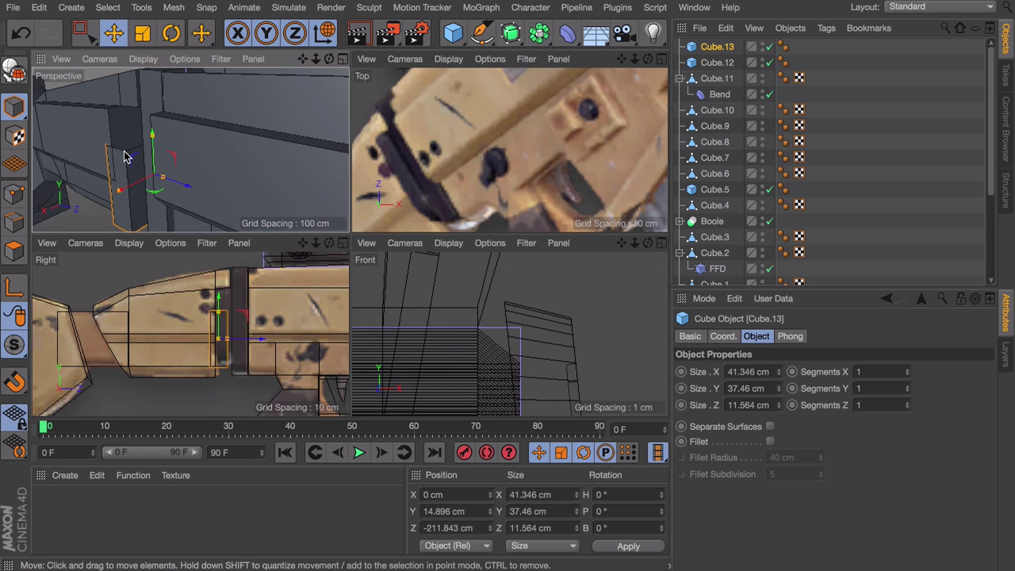
key(c)
scroll(143, 140, up, 5)
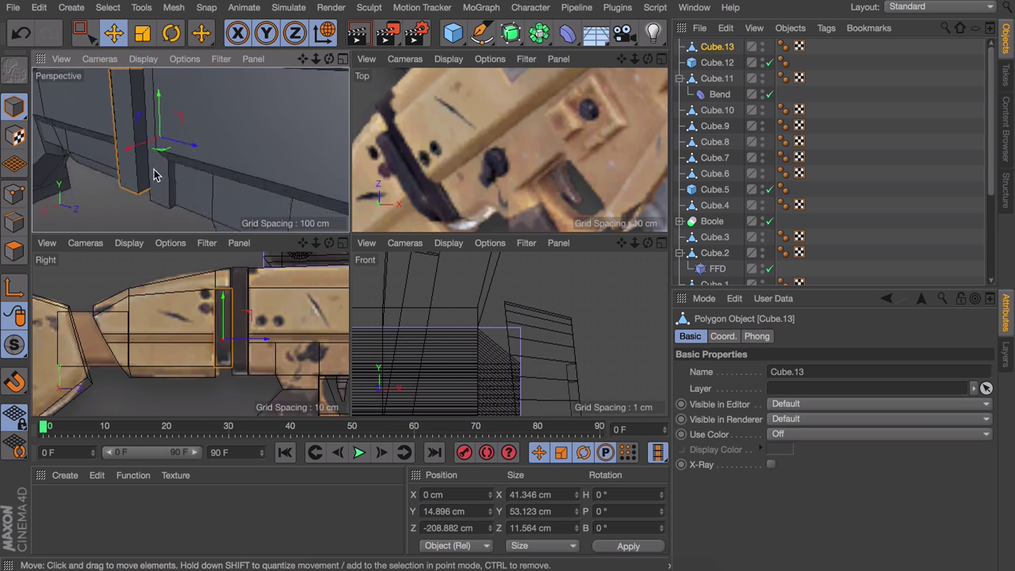
Extrude the rear band block's bottom face downward and scale it along X to about 22.2 cm wide.
scroll(227, 283, up, 5)
key(Return)
scroll(143, 191, down, 3)
click(139, 194)
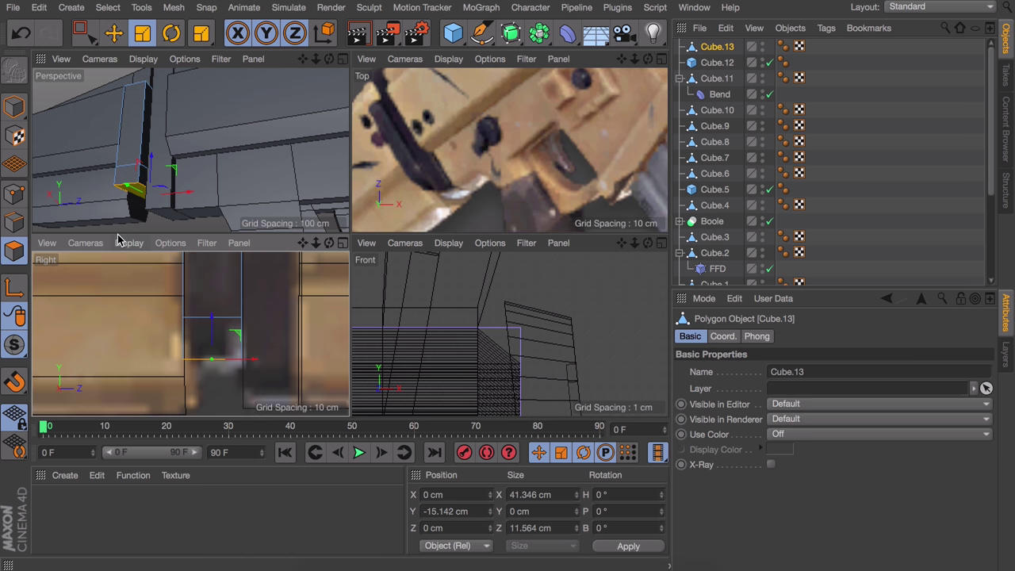
key(t)
scroll(126, 204, down, 3)
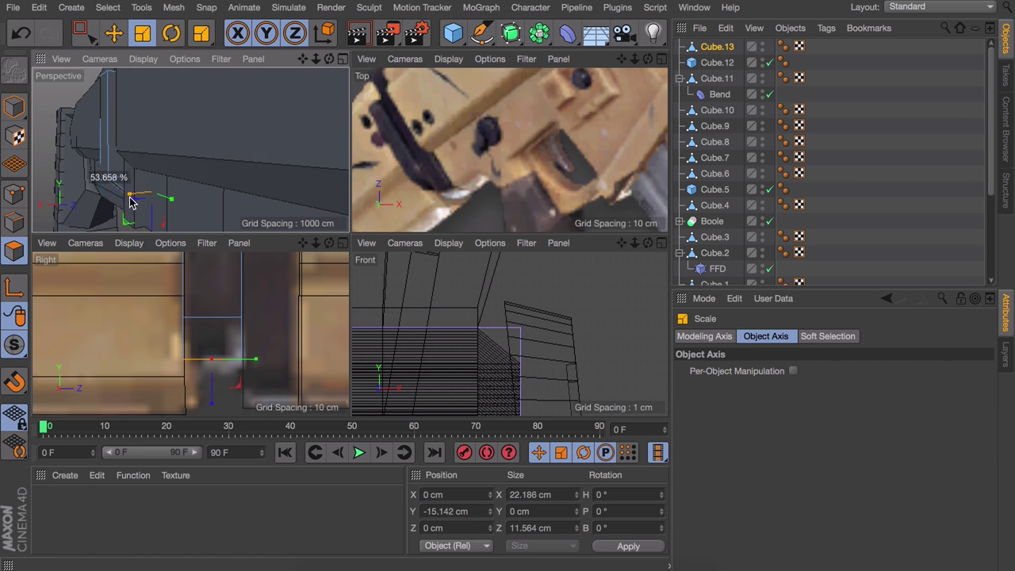
key(e)
click(130, 124)
scroll(166, 135, up, 3)
alt+drag(269, 201, 111, 190)
click(14, 107)
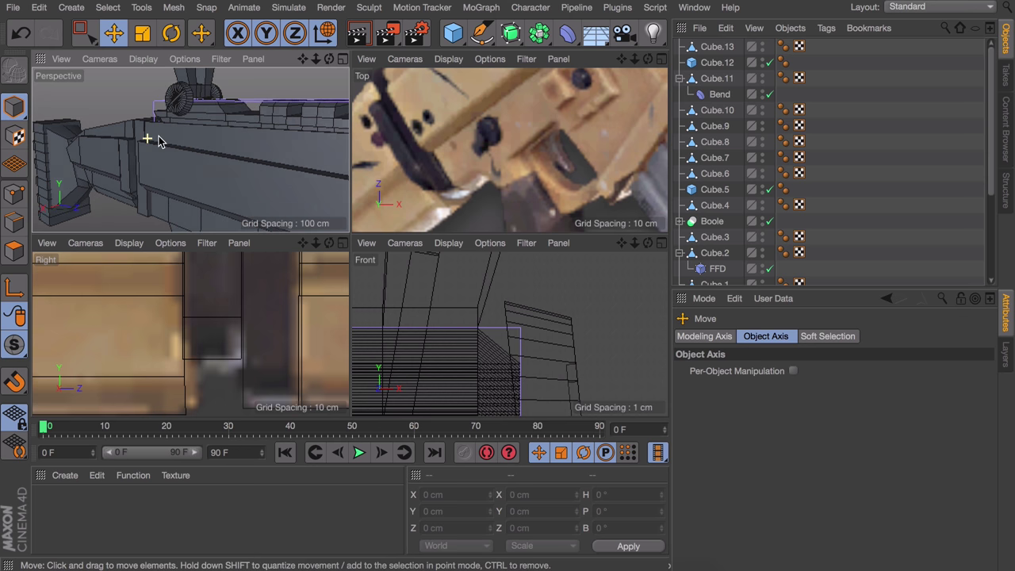
Examine the whole rifle model against the reference images in the perspective, Top and Right views.
scroll(516, 151, down, 6)
scroll(531, 141, up, 1)
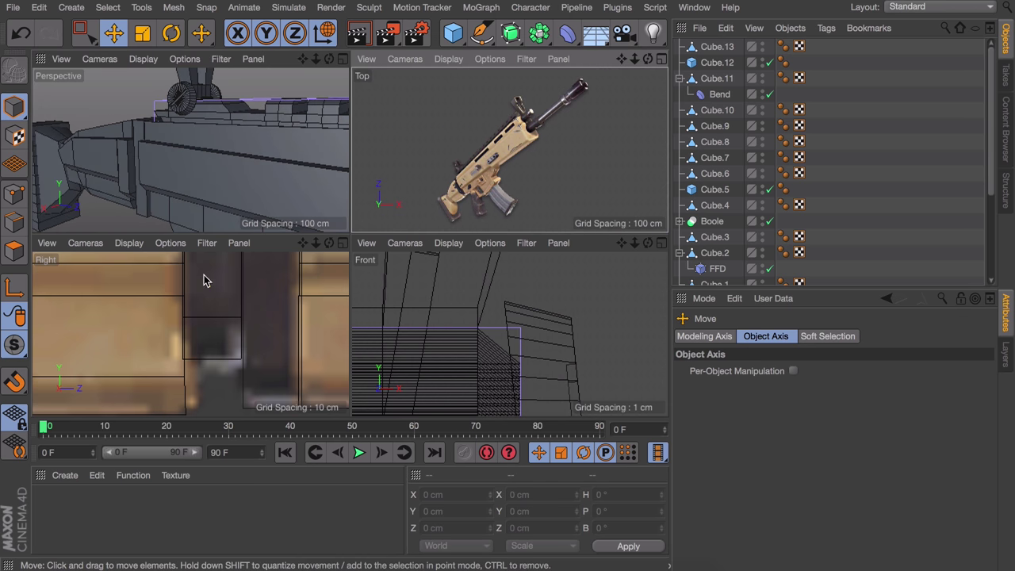
scroll(174, 351, down, 8)
scroll(174, 352, down, 2)
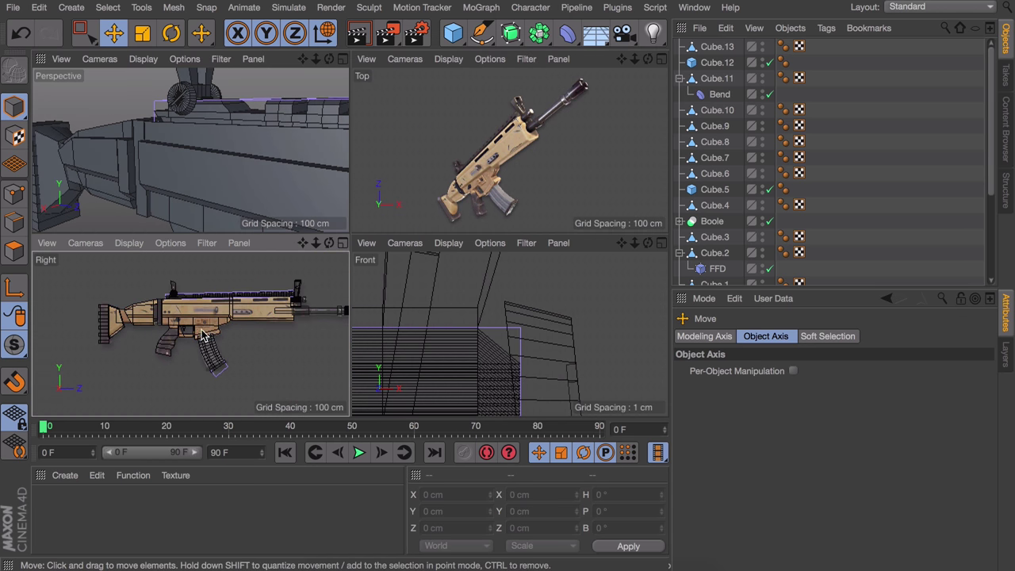
scroll(253, 173, down, 6)
alt+drag(140, 143, 265, 132)
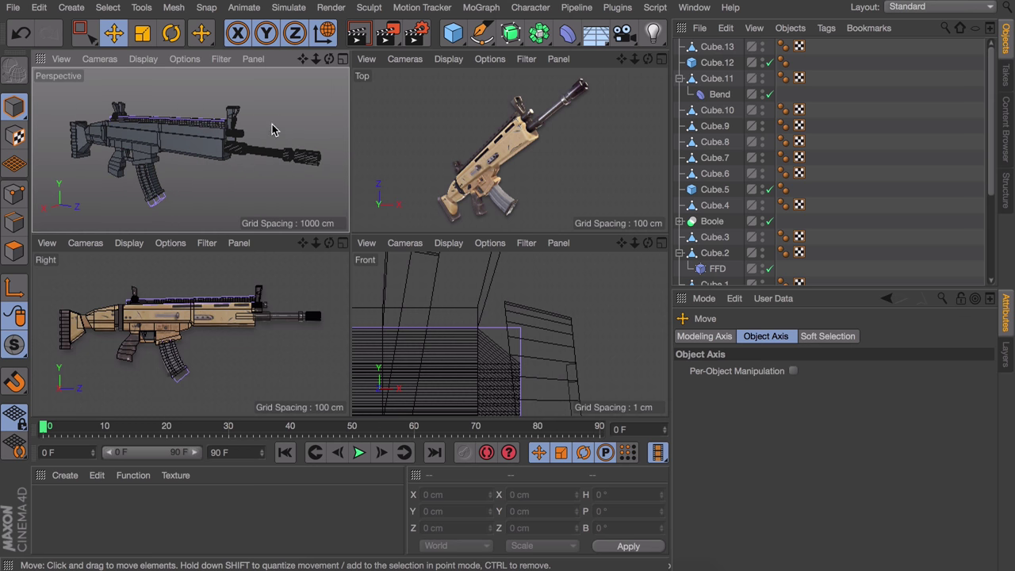
click(349, 234)
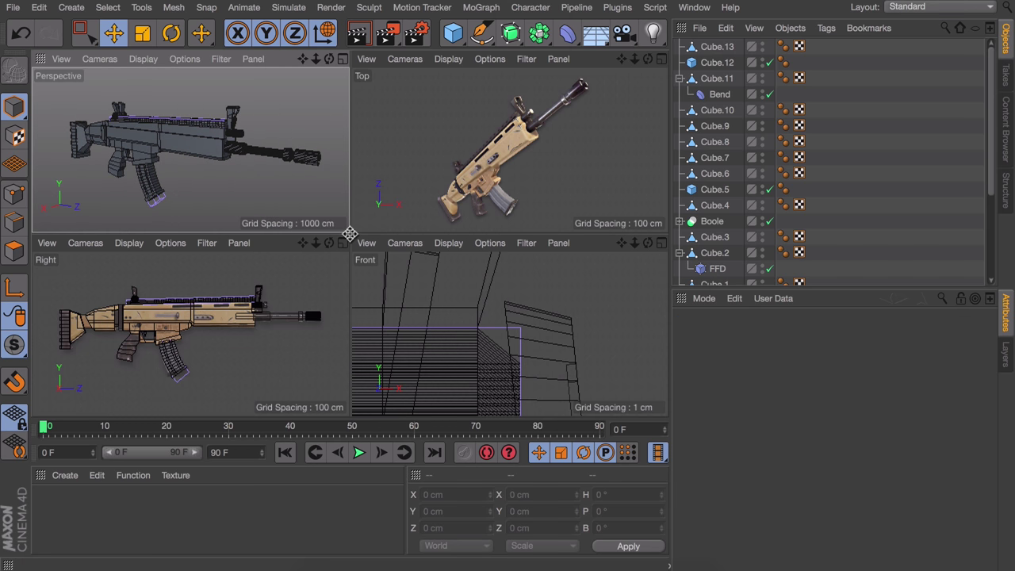
scroll(171, 317, up, 5)
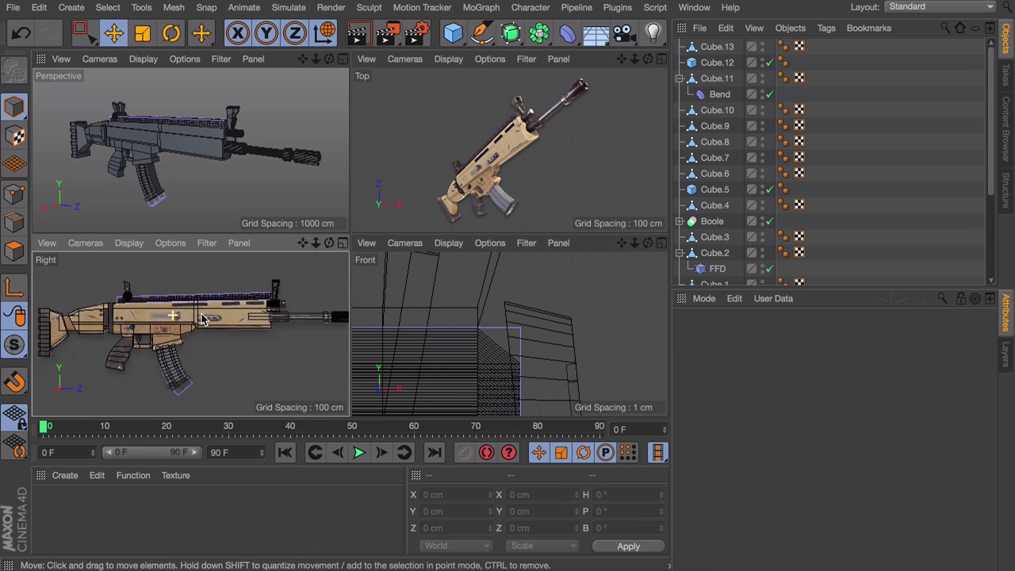
Try to loop-cut the receiver body along the lower edge and at the ends of the dark upper slots.
alt+middle_drag(293, 316, 148, 343)
click(203, 325)
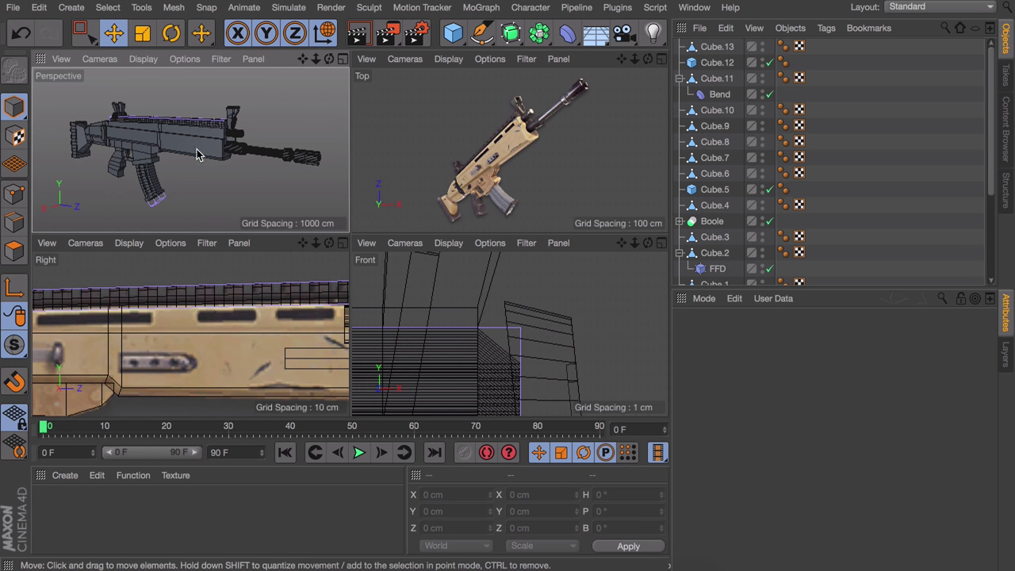
key(k)
key(l)
scroll(278, 329, up, 3)
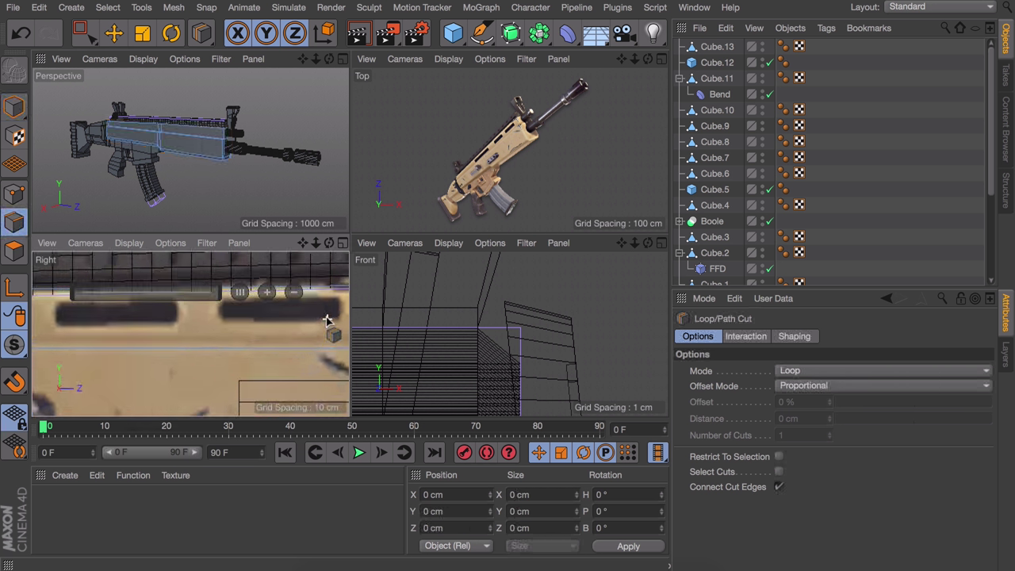
middle_click(317, 325)
scroll(515, 293, up, 3)
drag(538, 291, 423, 277)
alt+middle_drag(192, 290, 391, 298)
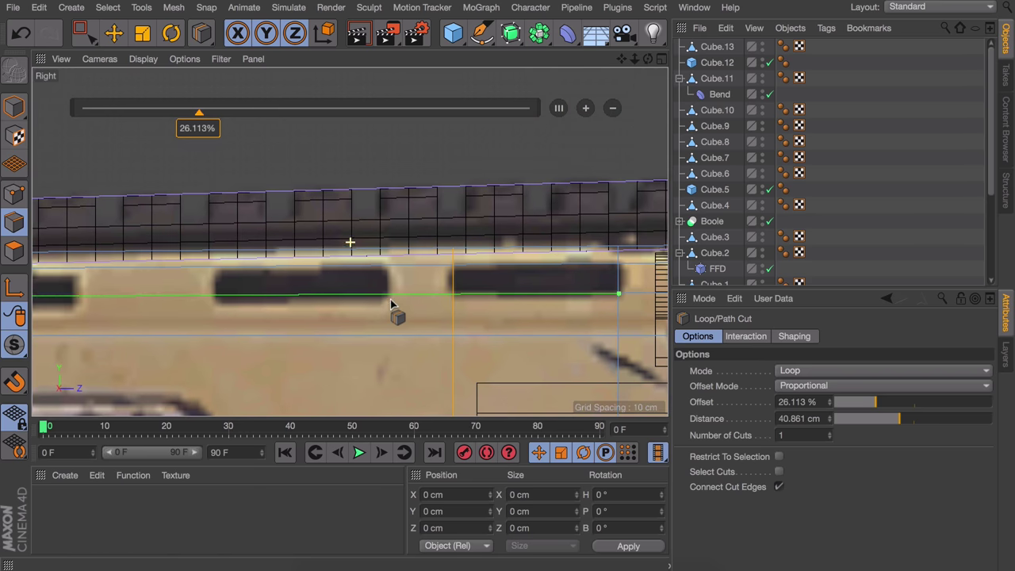
alt+middle_drag(214, 295, 303, 299)
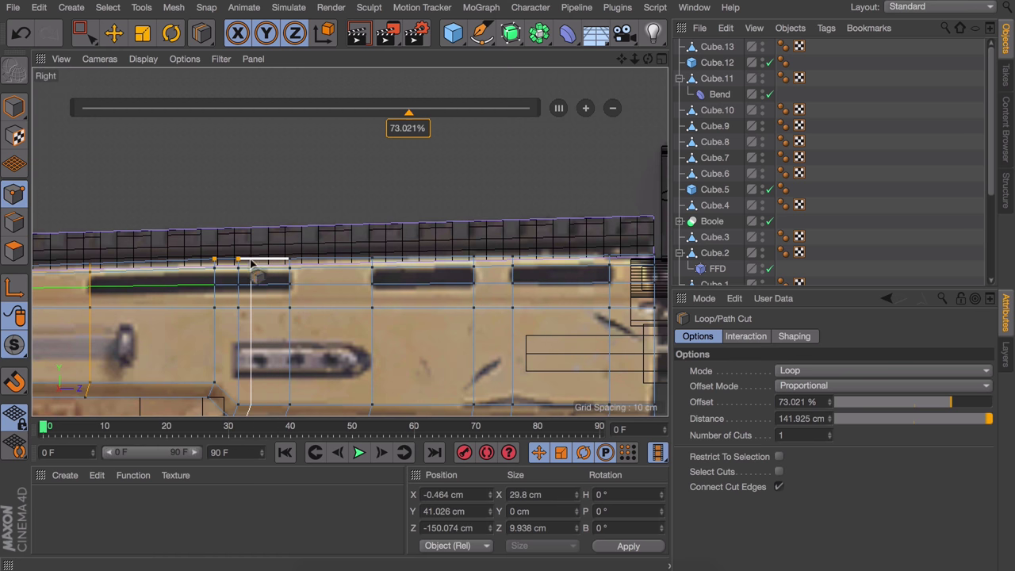
key(ctrl+z)
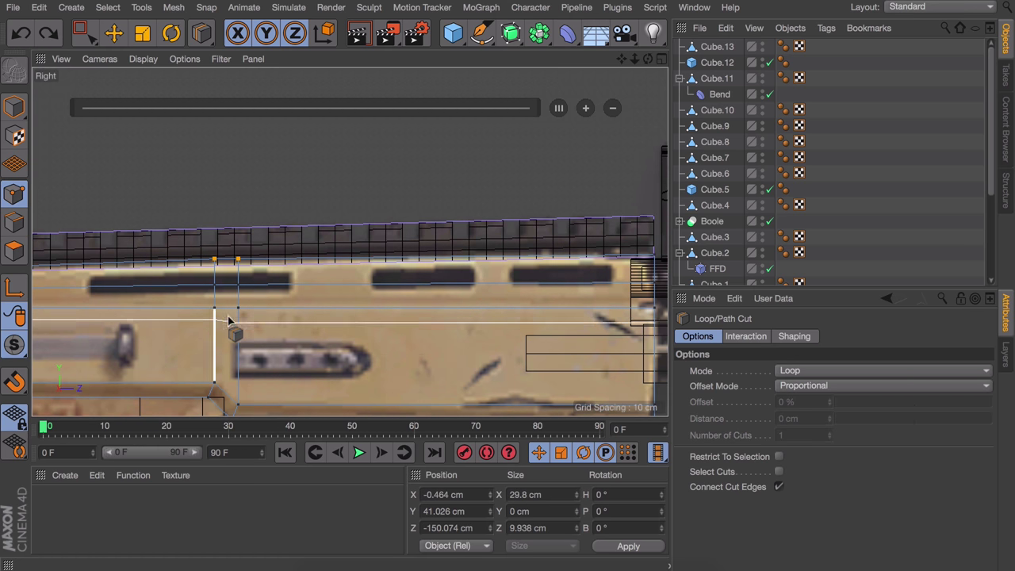
Lower the two selected points on the receiver's top edge to about Y 39 cm.
click(220, 258)
key(e)
alt+middle_drag(222, 216, 137, 271)
Loop-cut the receiver lengthwise along the lower edge of the dark upper slots and vertically at each slot's ends.
key(k)
key(l)
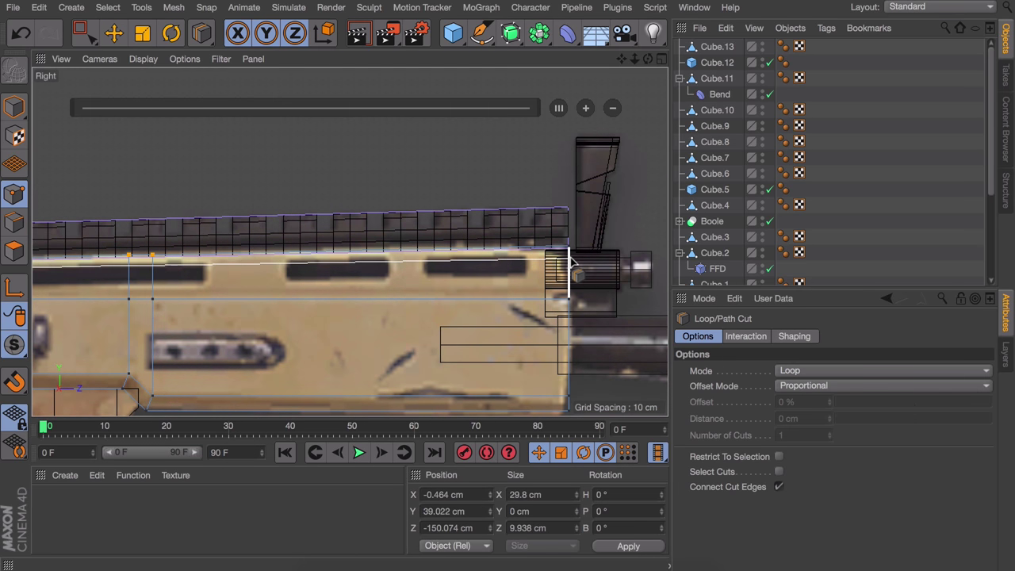
click(523, 252)
click(424, 252)
alt+middle_drag(361, 248, 467, 252)
click(397, 252)
click(310, 252)
key(e)
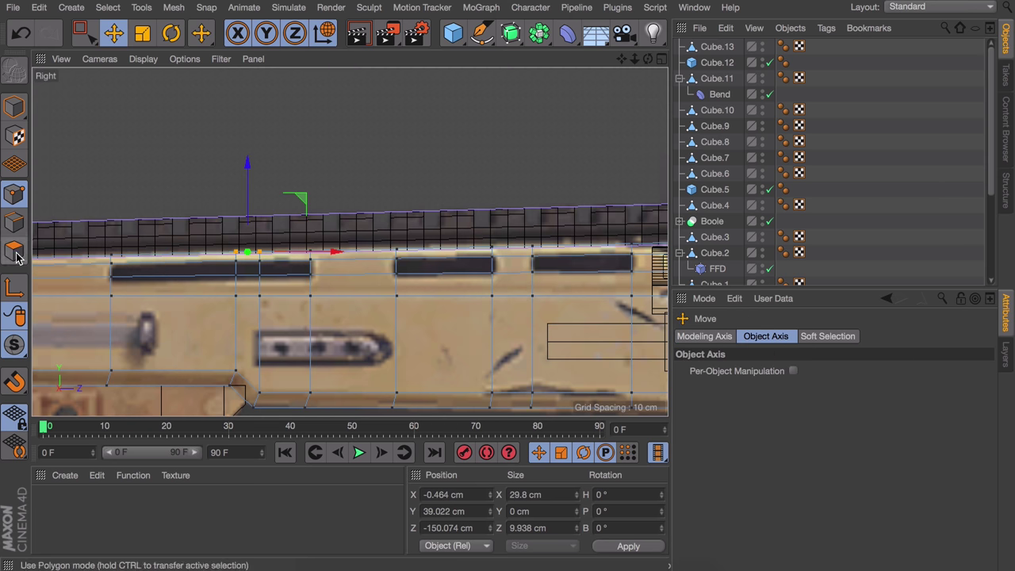
Select the upper slot faces on both sides of the receiver and extrude them inward about 1.1 cm.
click(20, 257)
scroll(263, 238, up, 2)
scroll(521, 272, up, 1)
scroll(559, 263, up, 1)
scroll(559, 263, down, 3)
middle_click(277, 249)
scroll(212, 151, up, 4)
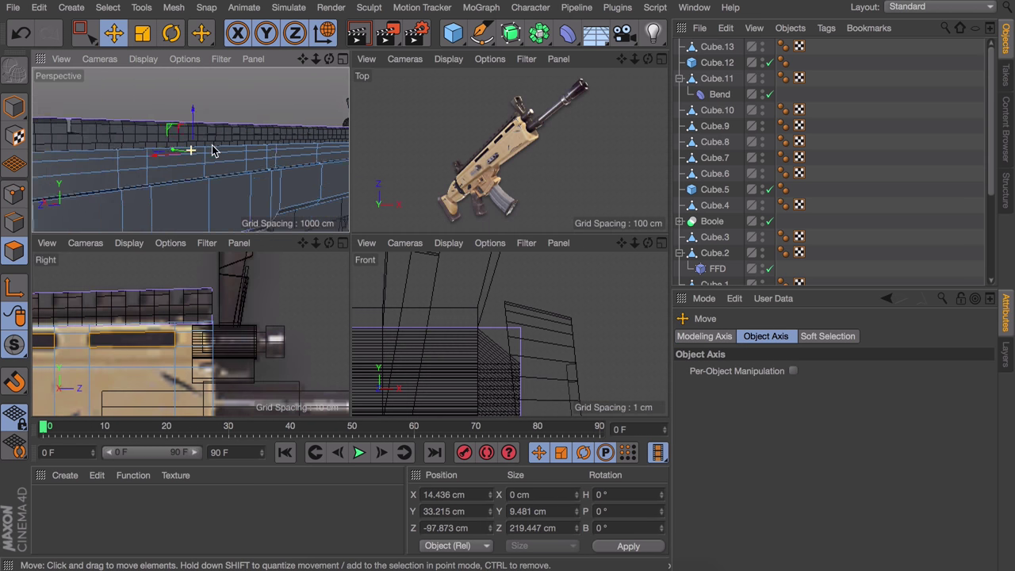
click(135, 164)
shift+click(205, 164)
scroll(192, 333, up, 2)
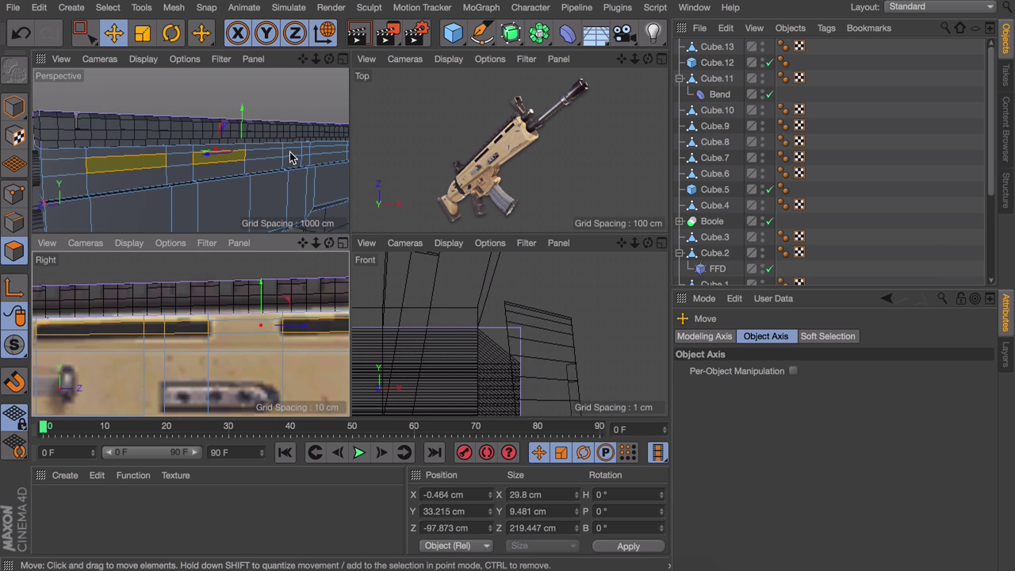
scroll(289, 157, up, 3)
key(d)
scroll(141, 154, up, 3)
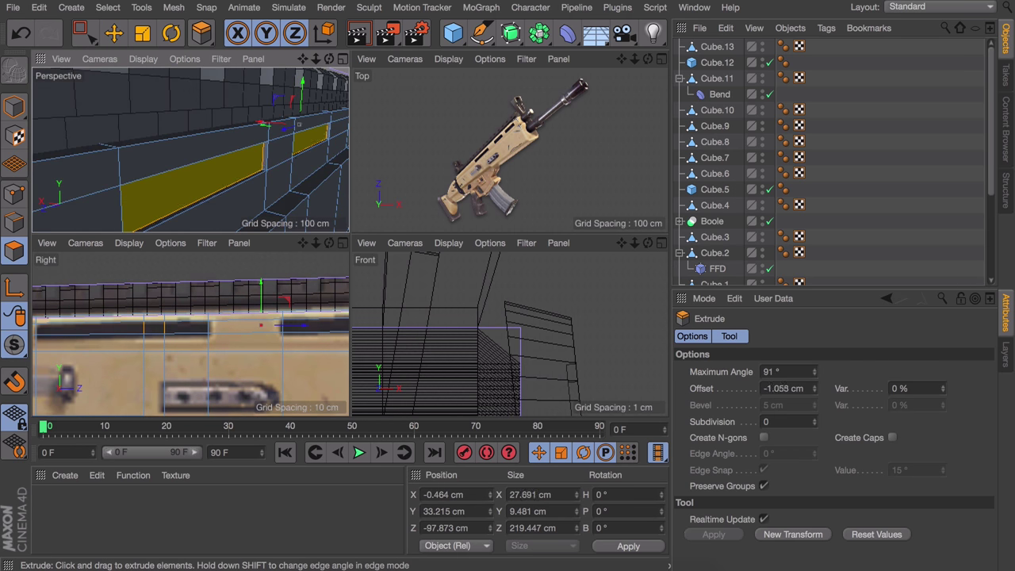
alt+drag(252, 196, 317, 141)
key(e)
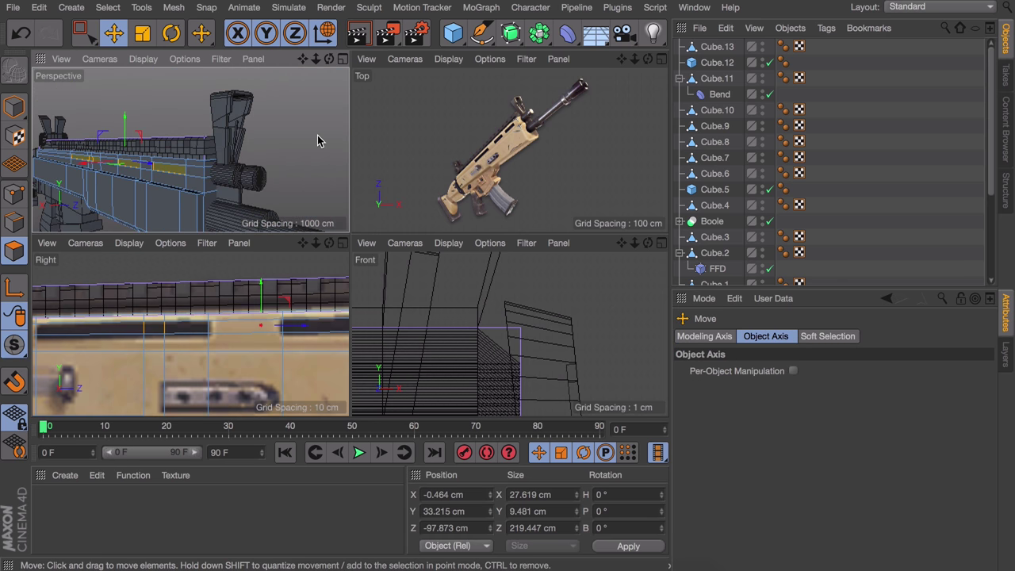
alt+drag(94, 135, 139, 162)
scroll(194, 343, down, 2)
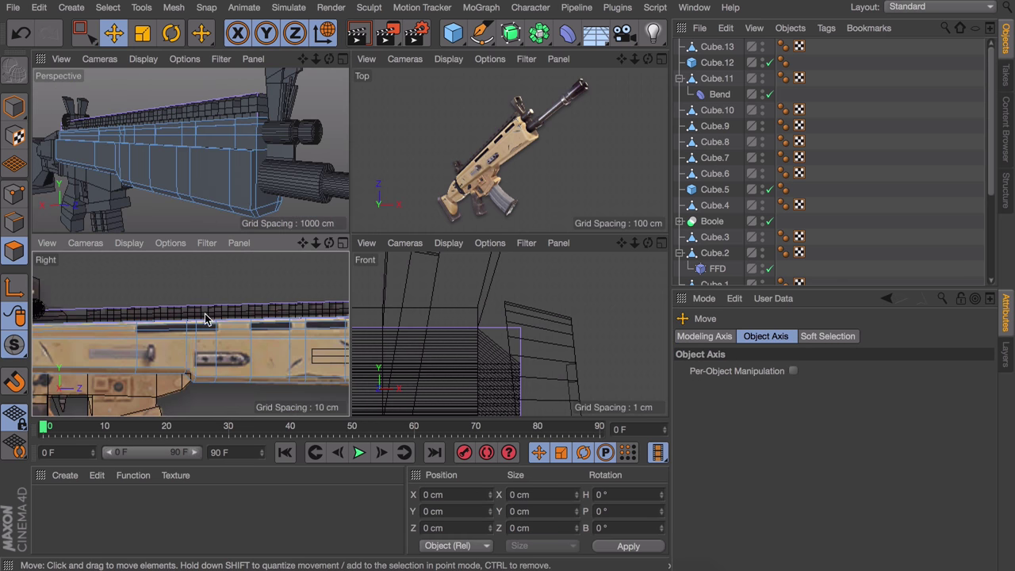
Add a Tube primitive, rotate it 90° in bank and begin scaling it down uniformly.
middle_click(196, 324)
scroll(352, 240, down, 2)
scroll(217, 242, up, 4)
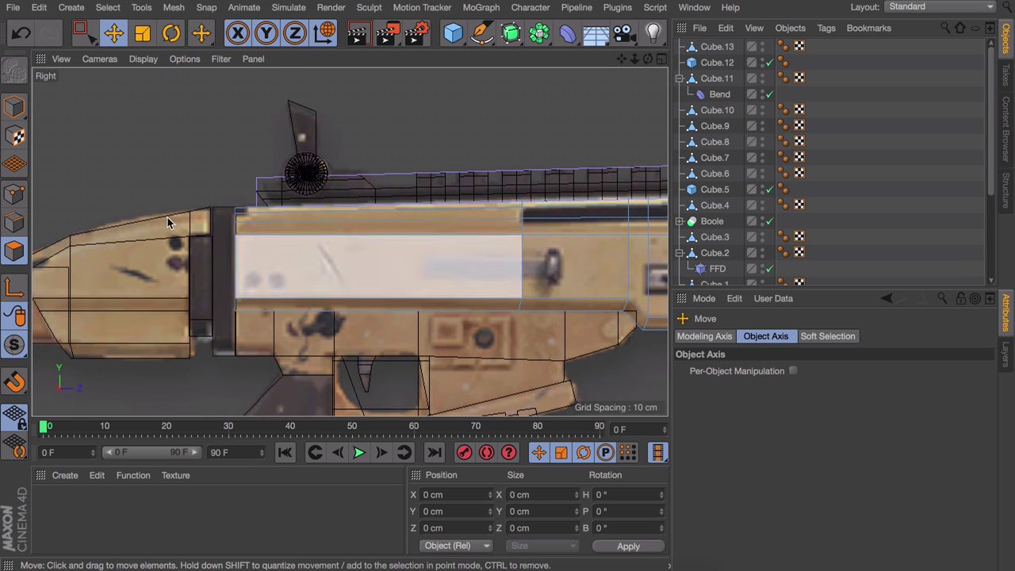
drag(452, 31, 712, 173)
key(r)
drag(423, 219, 444, 238)
key(t)
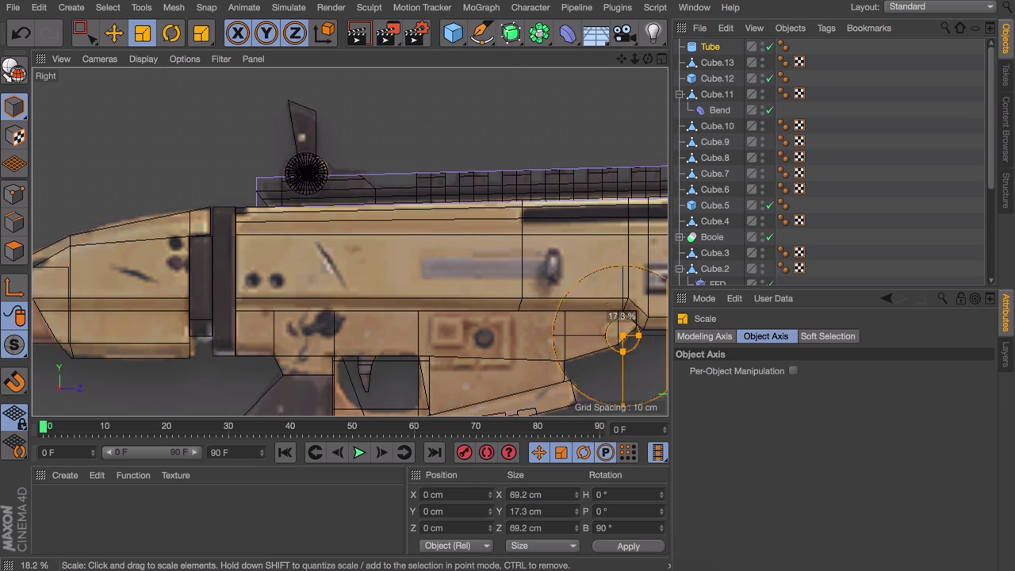
Move the tube onto the rearmost receiver rivet in the Right view and scale it to about 7.9 cm across.
key(e)
alt+middle_drag(666, 281, 641, 277)
drag(591, 331, 220, 276)
scroll(235, 283, up, 5)
key(t)
drag(372, 154, 163, 277)
key(e)
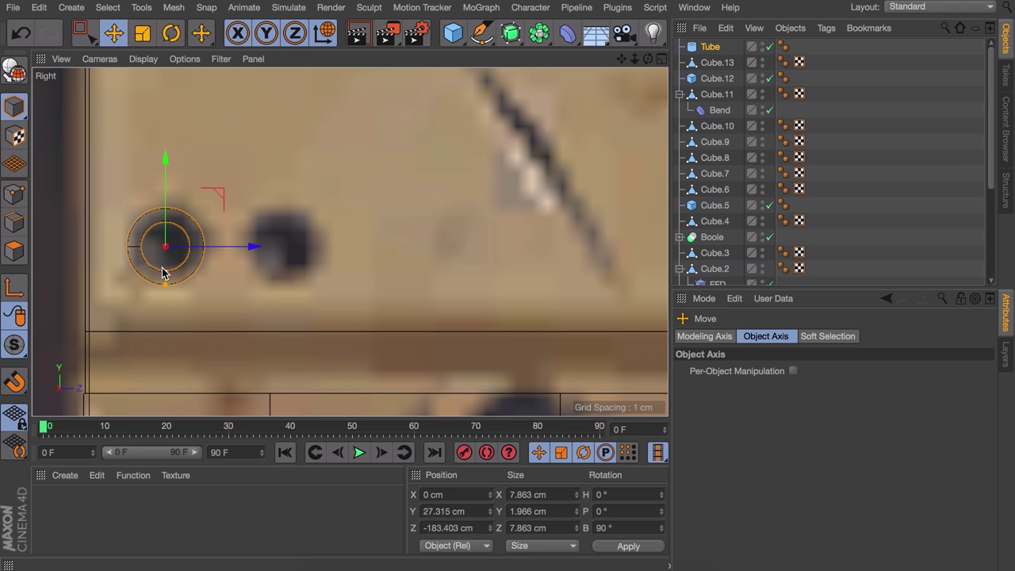
Move the tube out to the receiver's side surface and fillet it with a 0.5 cm radius.
middle_click(66, 154)
key(o)
click(773, 491)
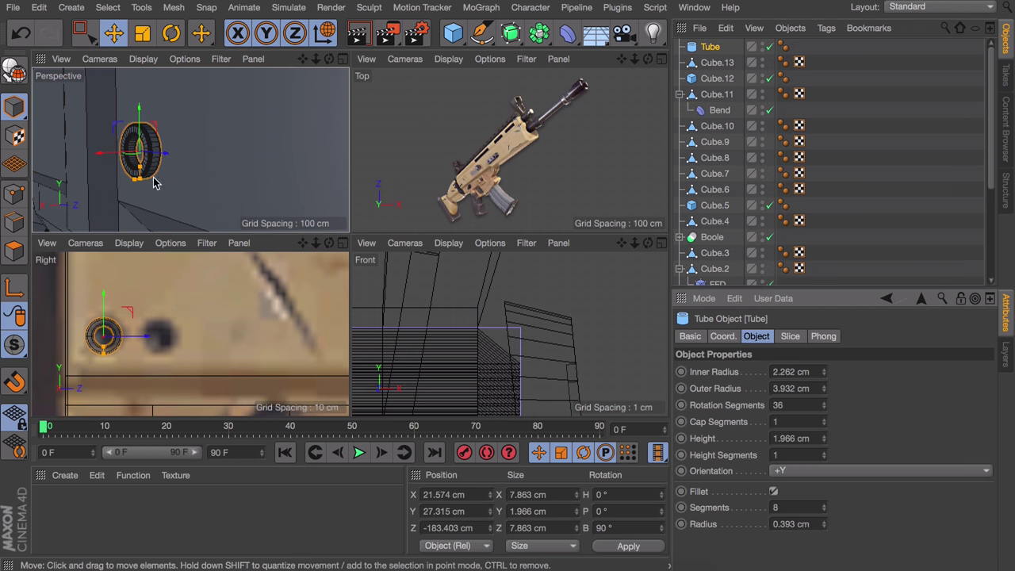
key(e)
Duplicate the tube onto the second receiver rivet and the two stacked rivets on the stock, aligning the copies with the surface.
scroll(182, 267, down, 3)
ctrl+drag(103, 335, 160, 319)
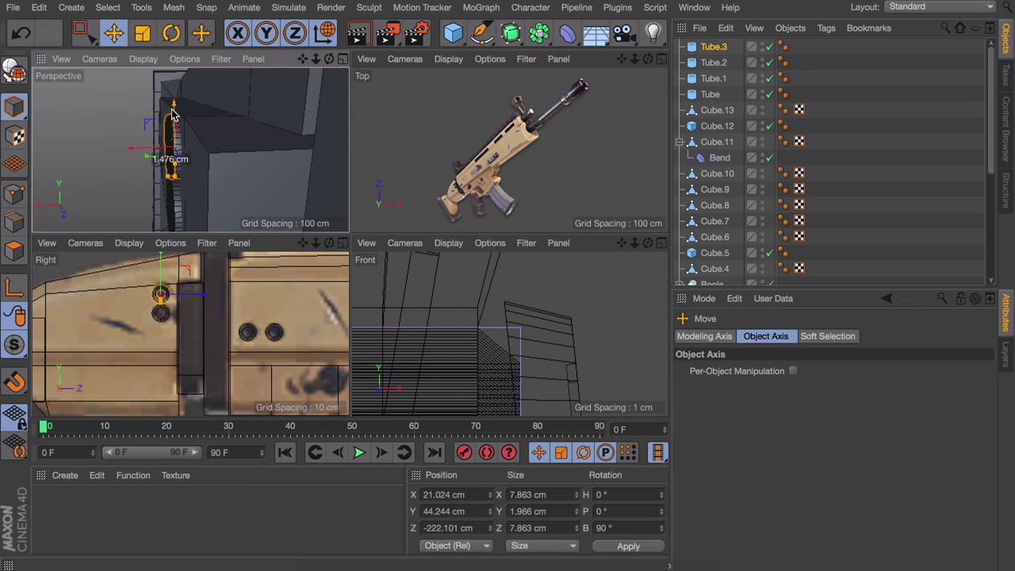
scroll(466, 184, up, 5)
scroll(466, 184, up, 3)
Select all four rivet tubes and reduce their inner radius together.
click(713, 46)
shift+click(710, 94)
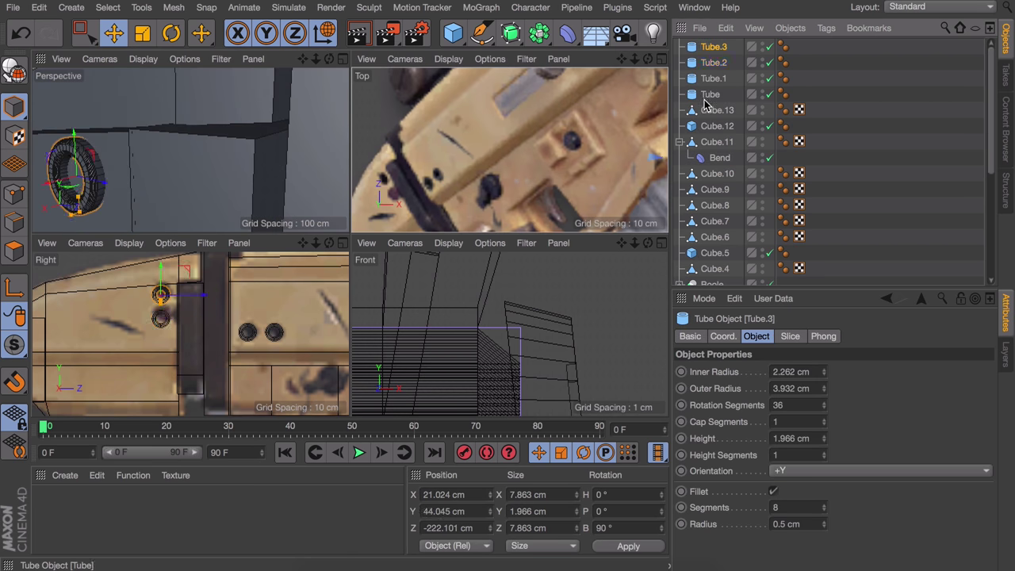
click(824, 374)
click(207, 140)
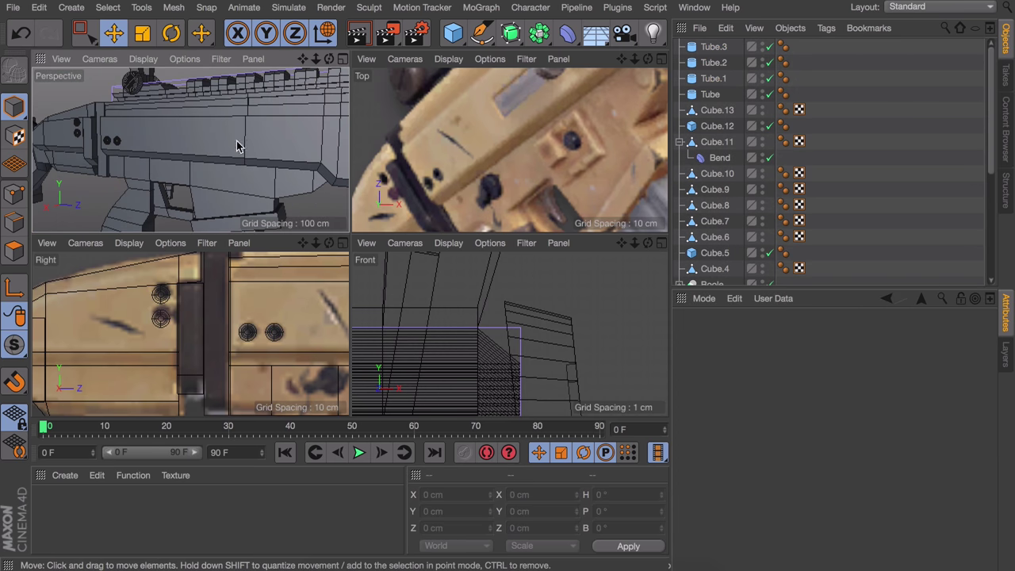
Add a cube and fit it over the three-hole metal plate on the receiver's side, about 16.6 × 14 × 57 cm.
scroll(445, 134, down, 3)
scroll(492, 135, down, 2)
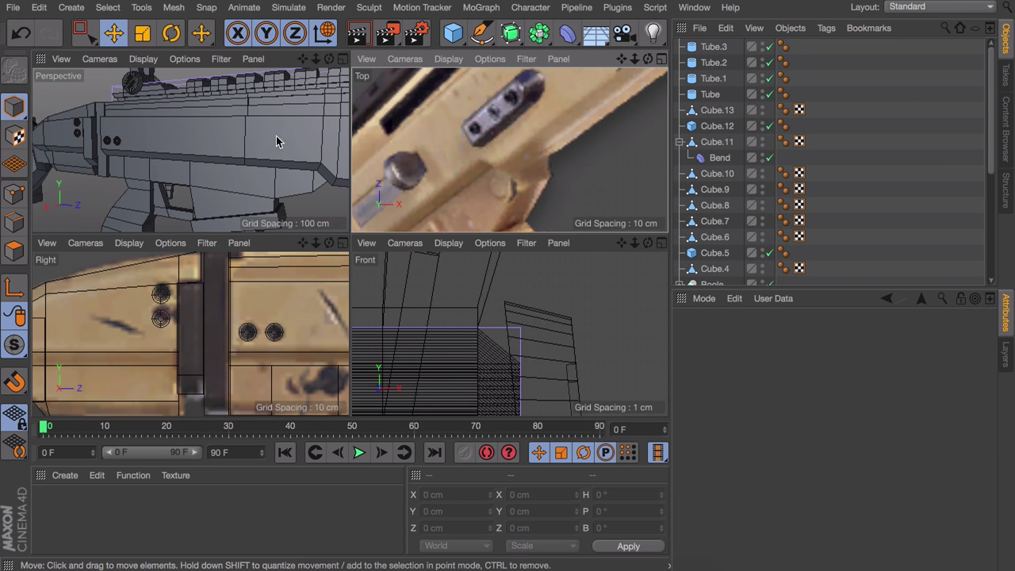
click(451, 33)
key(t)
scroll(198, 151, down, 3)
drag(238, 147, 198, 150)
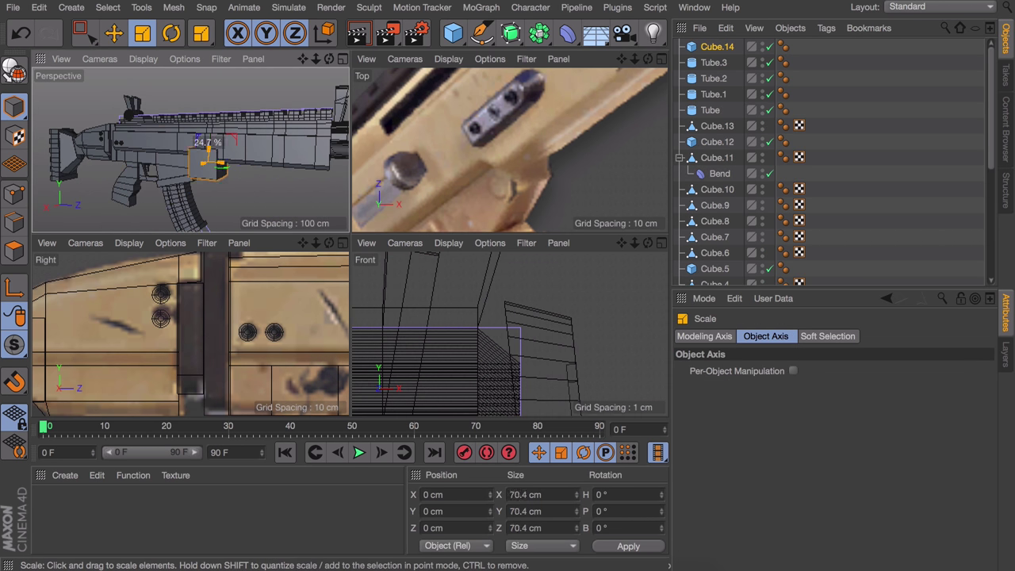
key(e)
scroll(190, 333, up, 3)
drag(190, 335, 291, 305)
mouse_move(298, 313)
mouse_down()
mouse_move(324, 317)
mouse_move(279, 309)
mouse_up()
alt+drag(198, 151, 182, 158)
drag(206, 152, 170, 164)
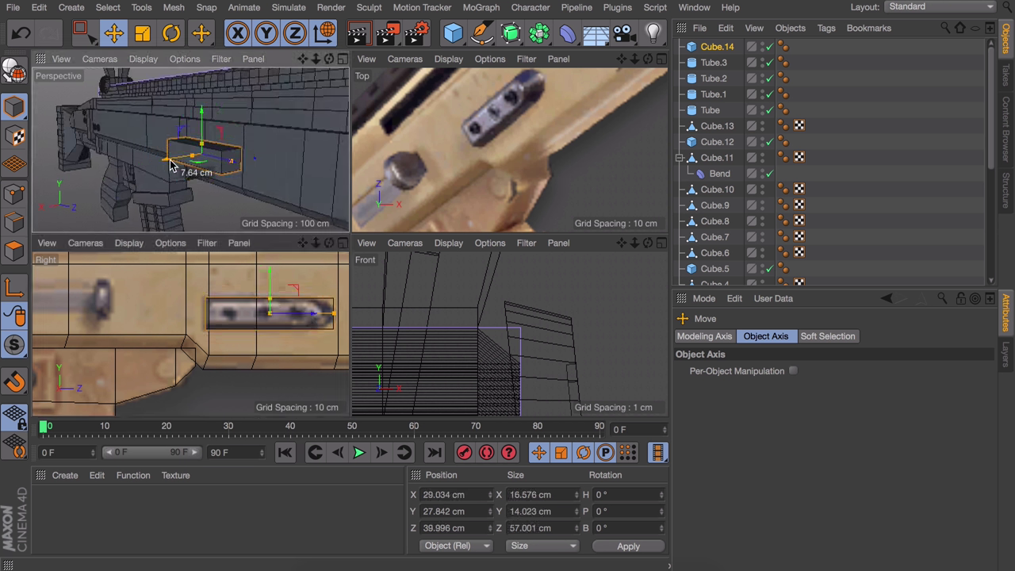
Give the plate block 2 segments along Y and make it editable.
click(748, 53)
click(908, 386)
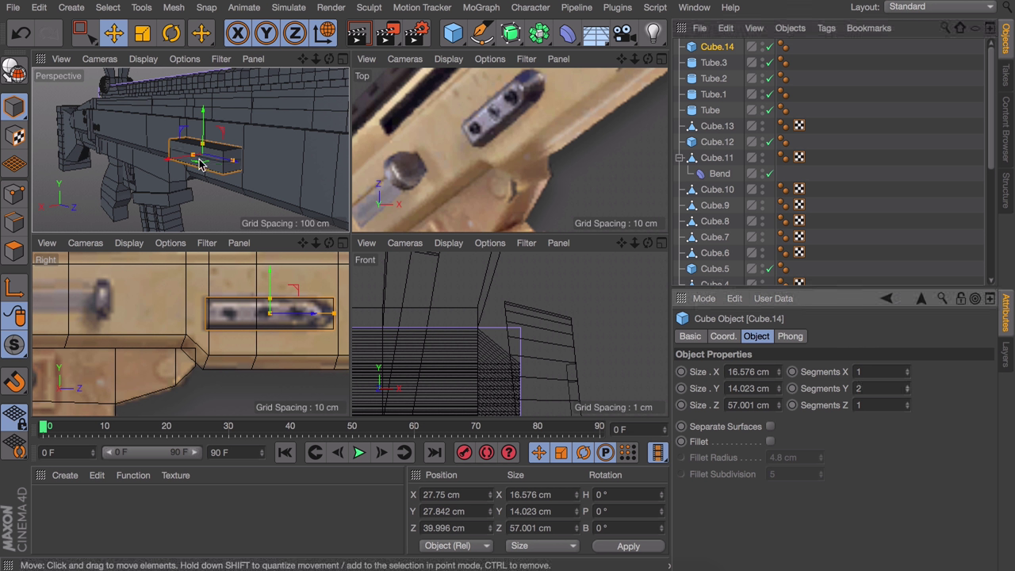
key(c)
Scale the plate block's outer side faces to about 11.7 cm high and 49.5 cm long, shifting them about 2.8 cm rearward.
click(14, 251)
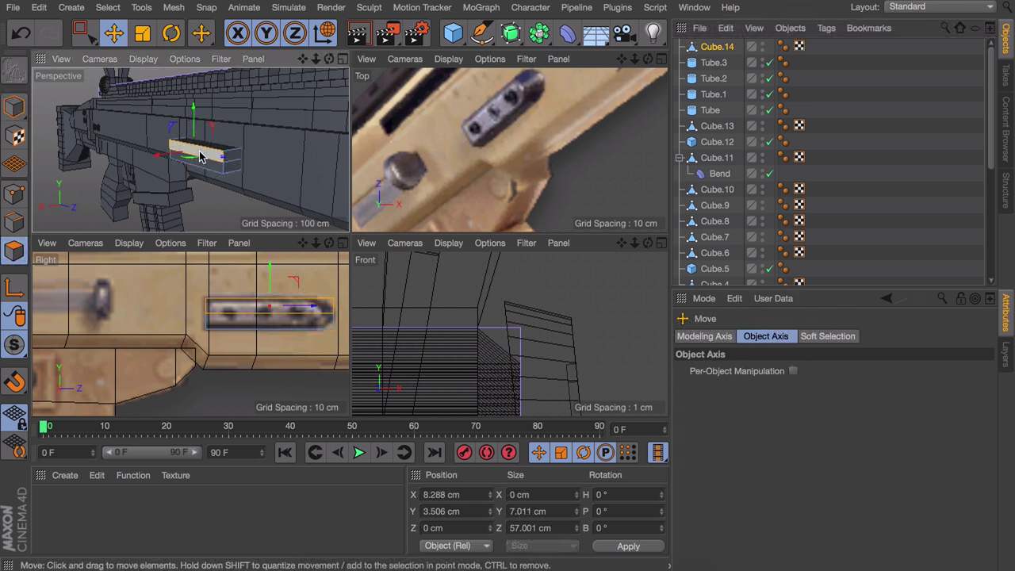
key(t)
scroll(242, 140, up, 3)
key(e)
drag(202, 144, 140, 135)
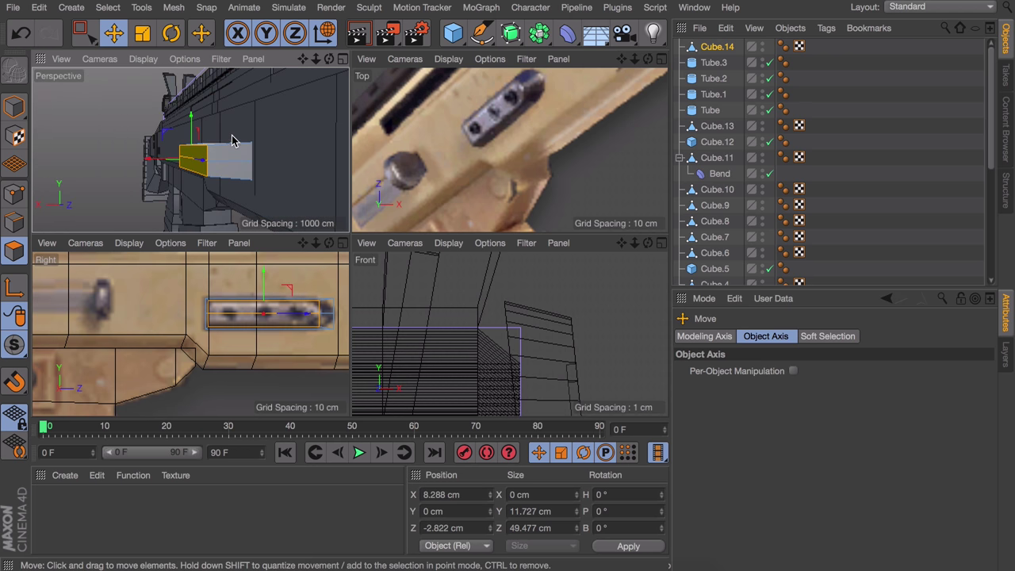
Pull the middle edge of the plate block's front end forward into a point, extending the block to about 59.5 cm.
key(s)
click(15, 222)
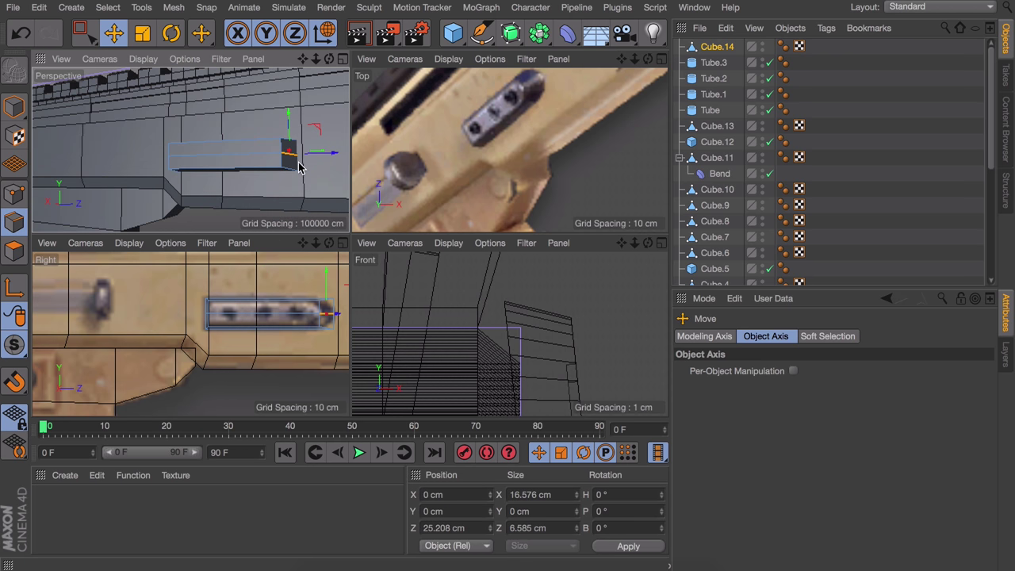
drag(330, 157, 342, 168)
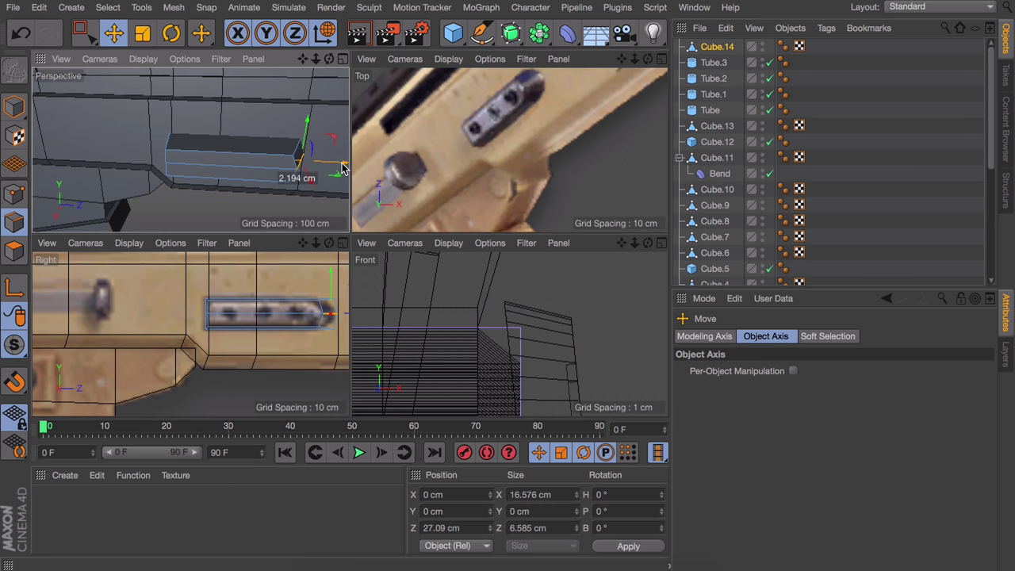
key(Return)
Scale the plate block along X to about 13.2 cm thick and seat it against the receiver's side.
alt+drag(226, 163, 196, 168)
key(t)
key(e)
scroll(204, 163, down, 3)
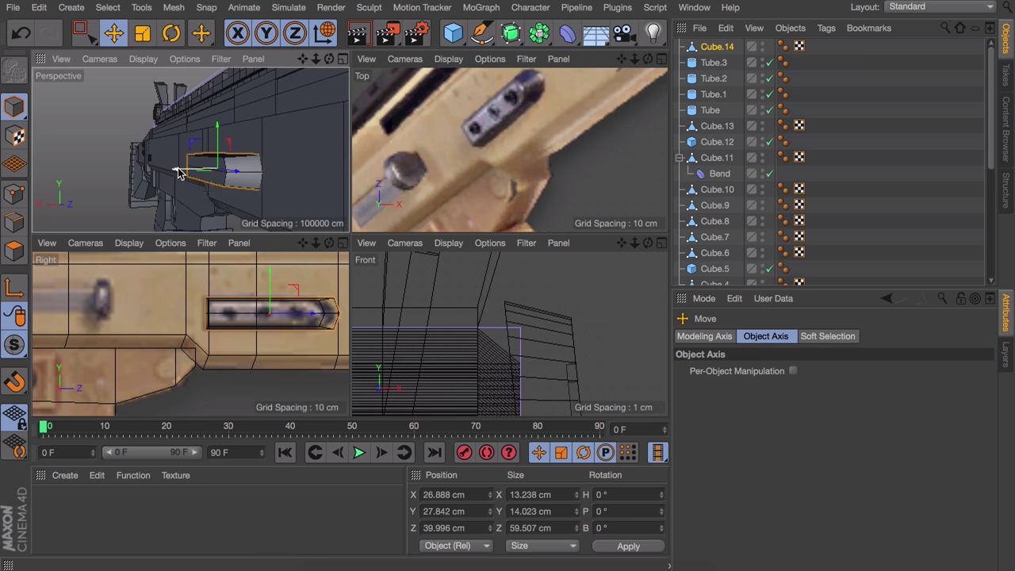
Copy a rivet tube onto each of the plate block's three holes and bring the copies out to its outer face.
click(713, 62)
drag(317, 162, 337, 167)
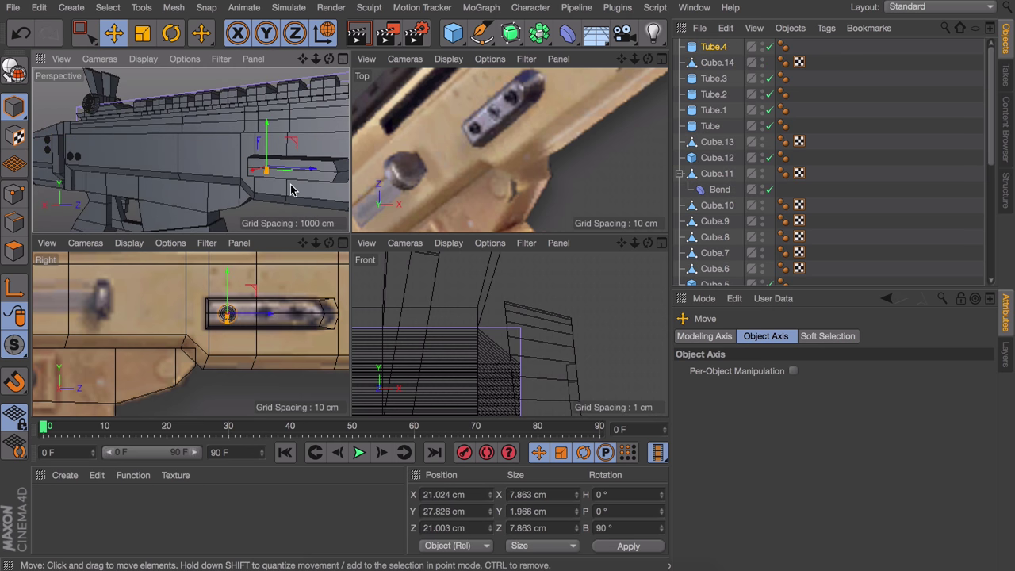
drag(290, 188, 208, 165)
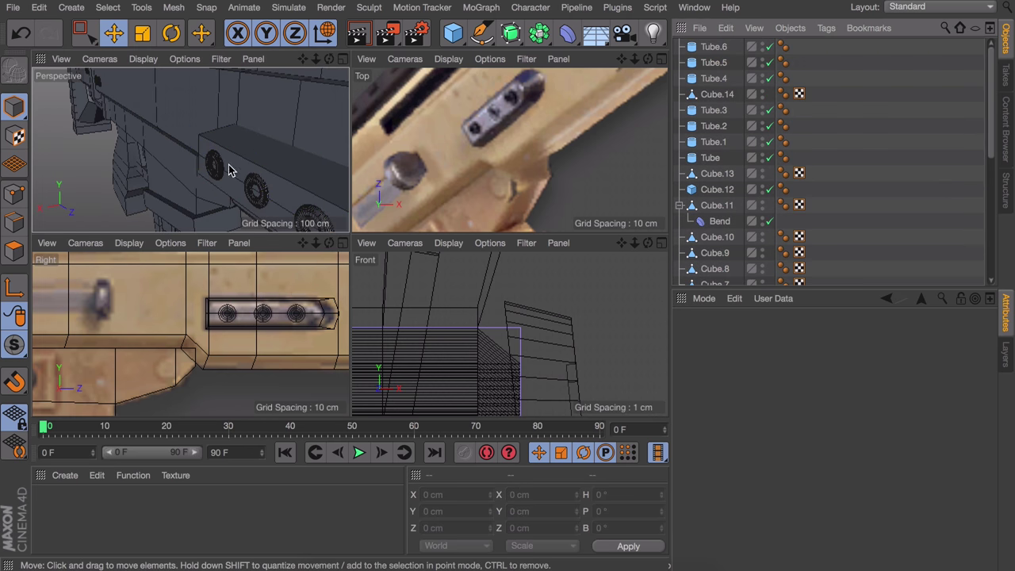
Add a cylinder primitive and rotate it 90° in bank so it lies crosswise through the receiver.
click(199, 156)
scroll(199, 155, down, 5)
scroll(255, 326, down, 3)
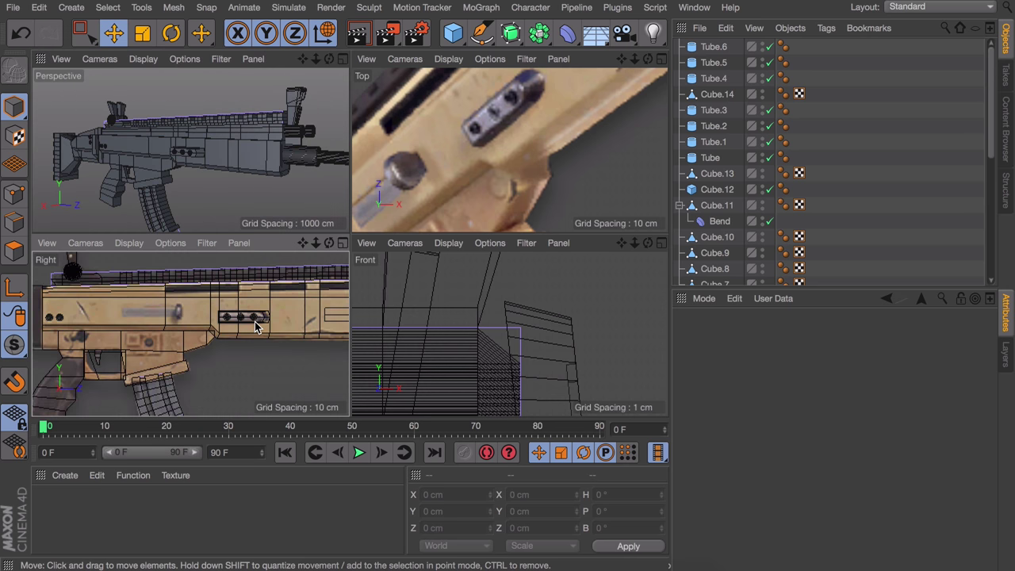
drag(466, 40, 781, 52)
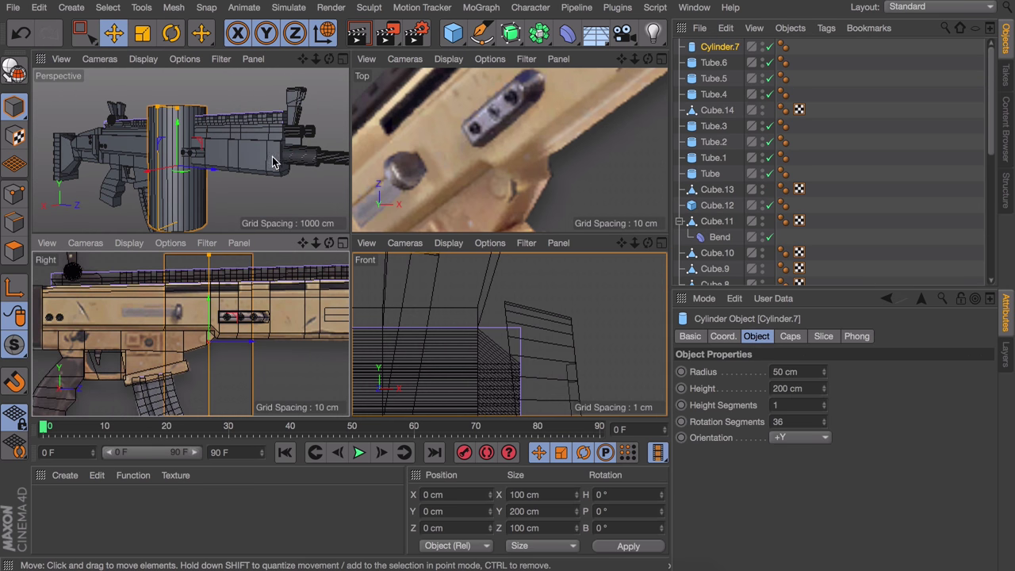
key(r)
drag(186, 139, 156, 214)
key(e)
Scale the crosswise cylinder to about 8.7 cm across and 22 cm long, seating it as the pin at the lower receiver's front corner.
scroll(170, 285, up, 5)
drag(169, 301, 169, 279)
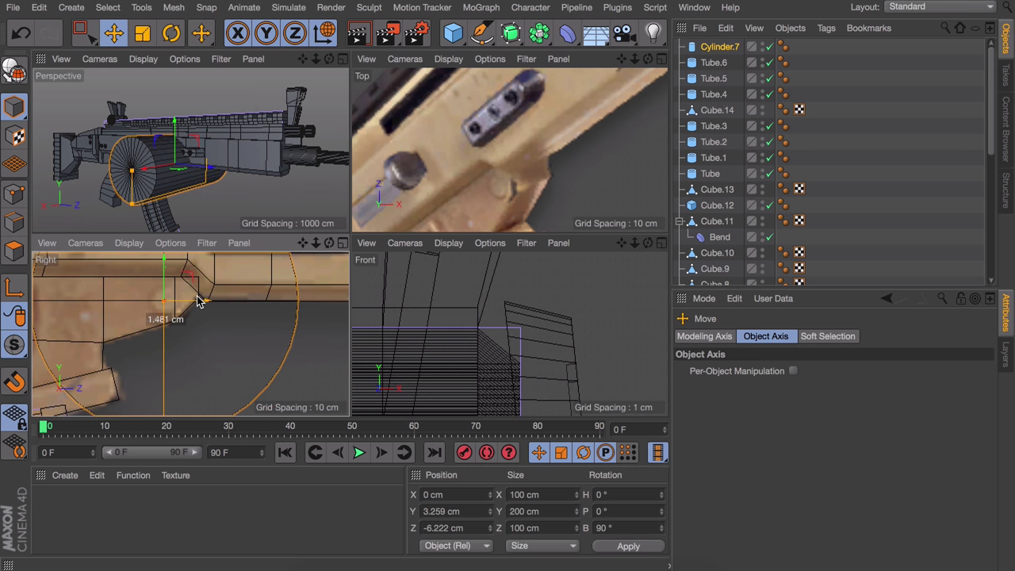
drag(131, 204, 133, 188)
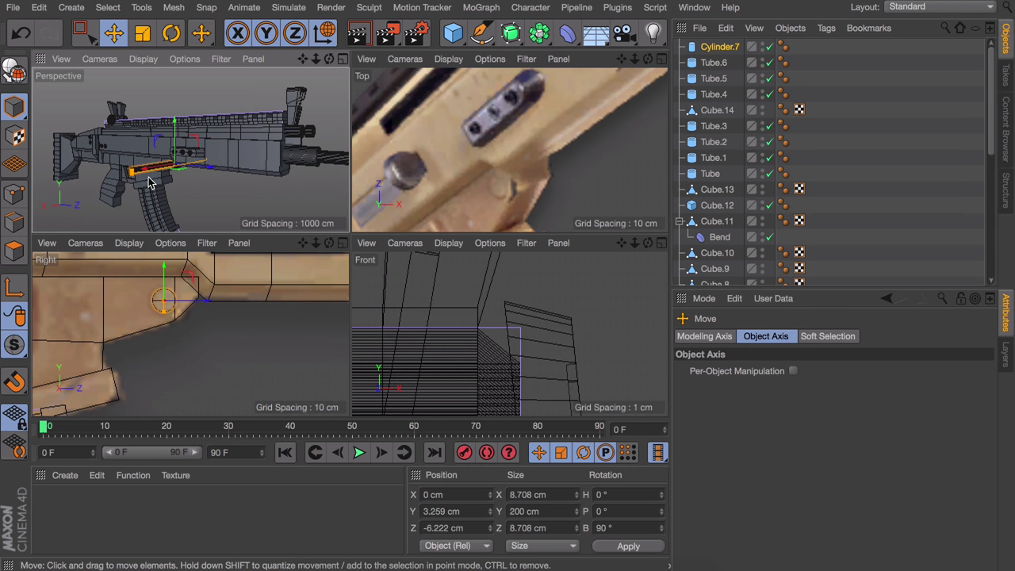
scroll(135, 181, up, 3)
scroll(194, 164, up, 3)
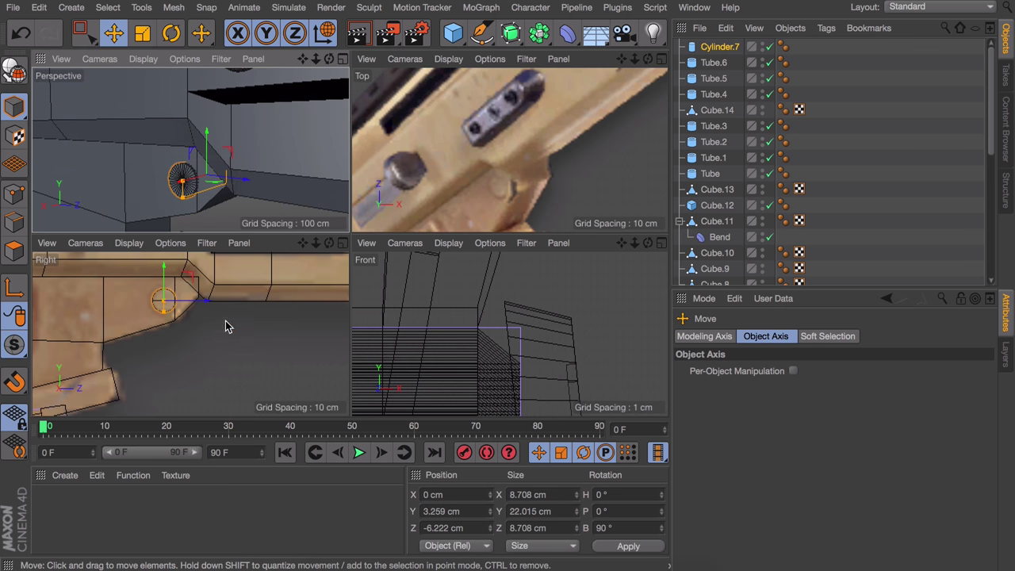
scroll(186, 166, up, 3)
click(199, 308)
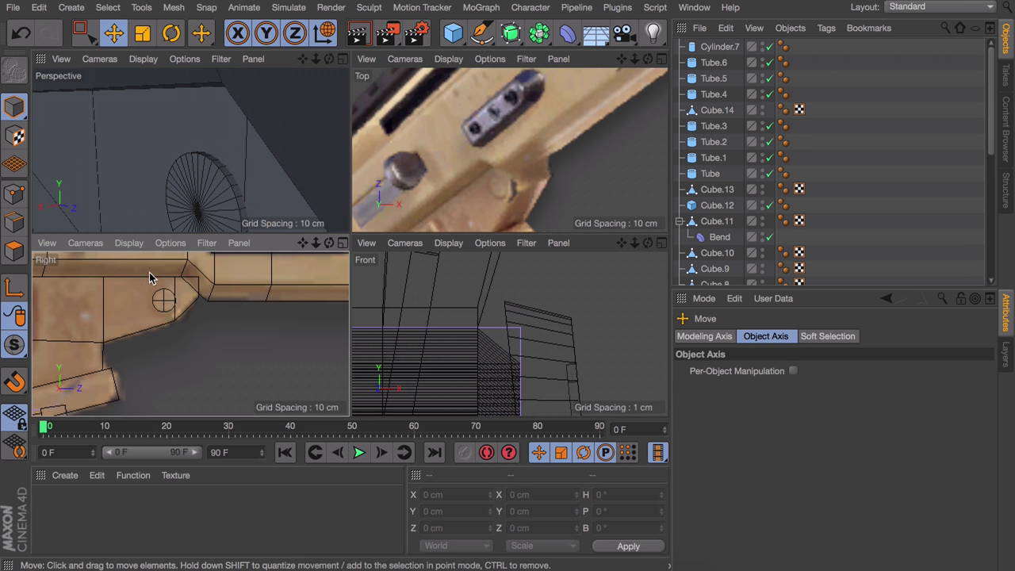
Loop-cut the upper receiver horizontally and vertically to outline the charging-handle slot.
scroll(160, 290, down, 3)
scroll(184, 329, up, 2)
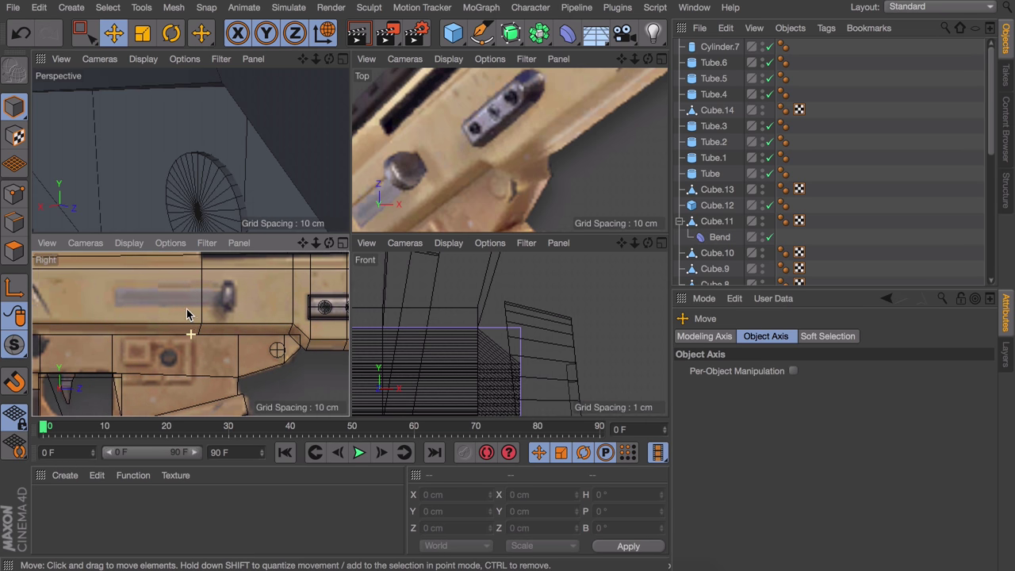
scroll(212, 123, down, 5)
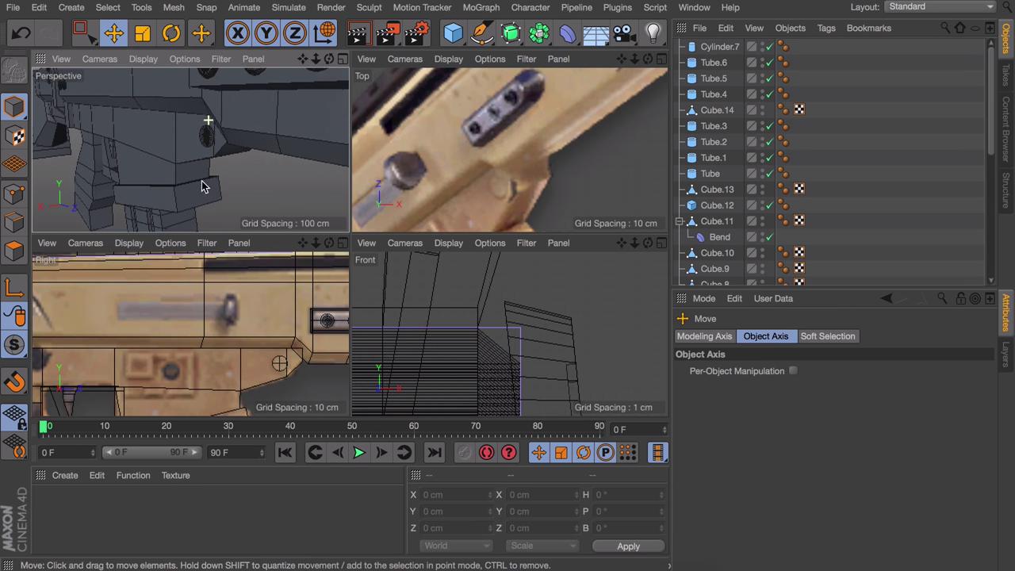
click(189, 147)
key(k)
key(l)
key(Return)
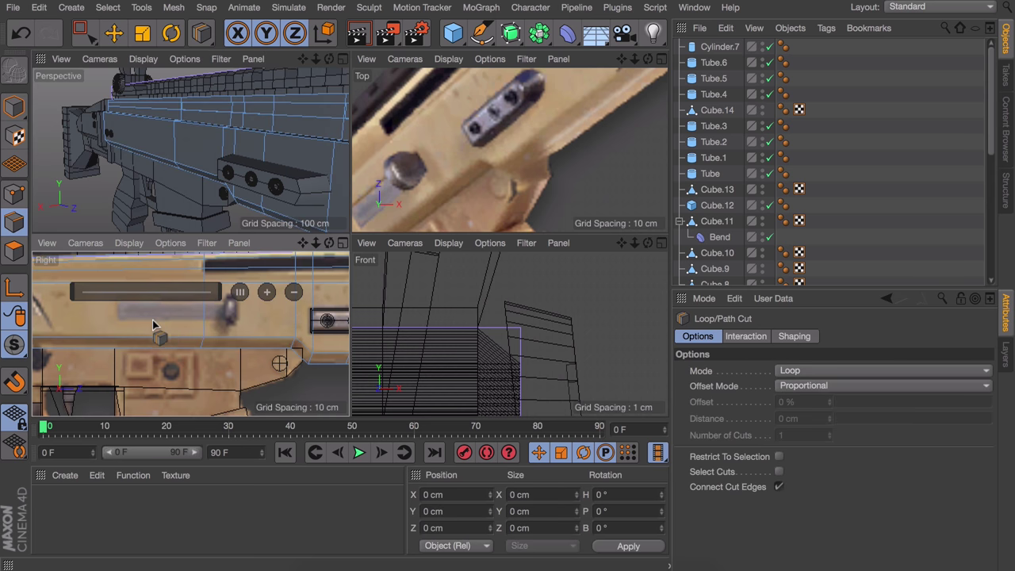
click(205, 324)
alt+middle_drag(220, 323, 222, 374)
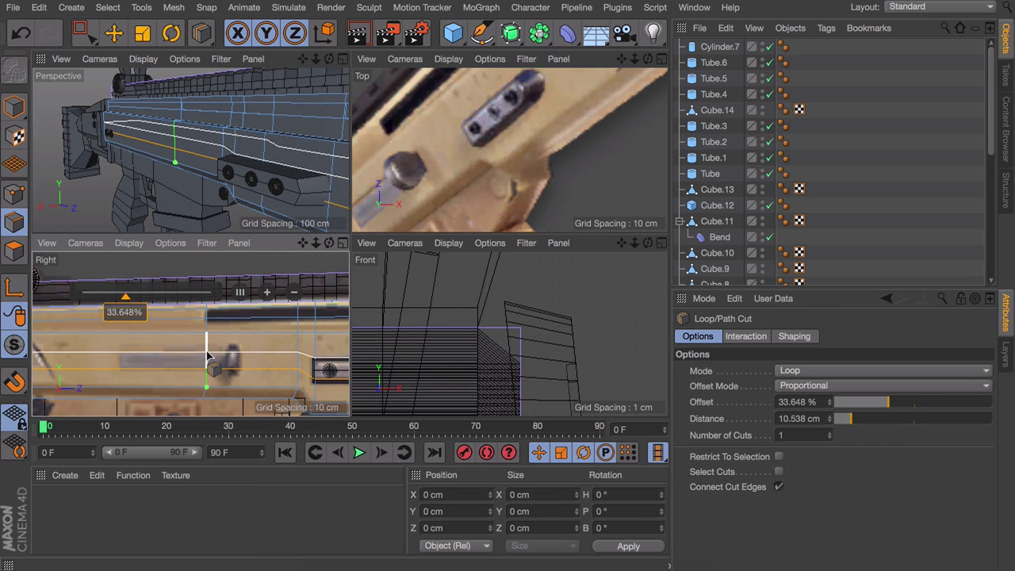
click(161, 369)
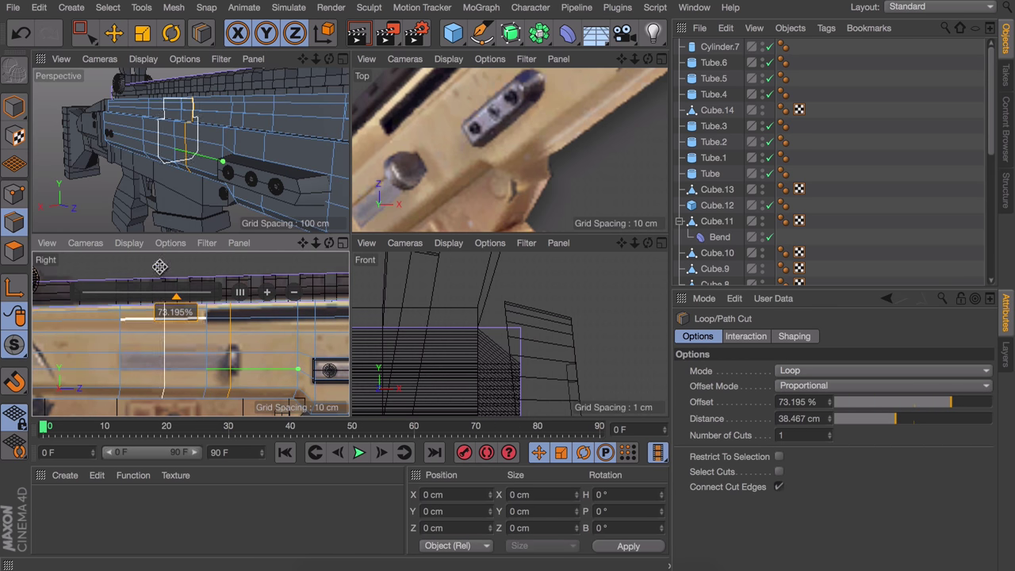
Select the faces inside the charging-handle slot outline and extrude them about 0.65 cm inward.
key(e)
key(Return)
click(174, 360)
key(d)
key(s)
drag(339, 154, 345, 155)
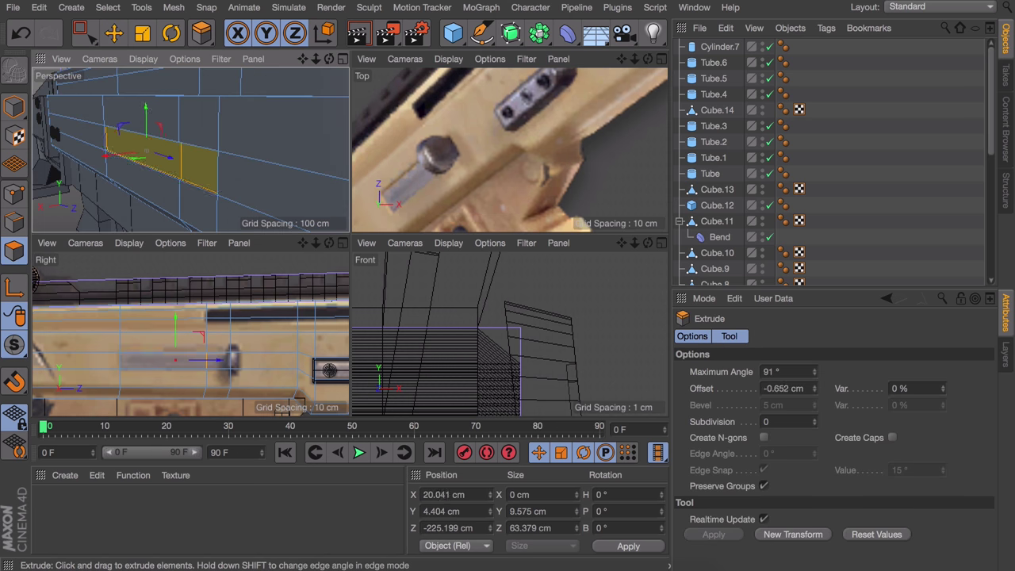
key(e)
Add a cylinder as the charging-handle knob, turned 90° in heading and bank, about 20.3 cm across and 3.4 cm thick.
drag(453, 32, 772, 49)
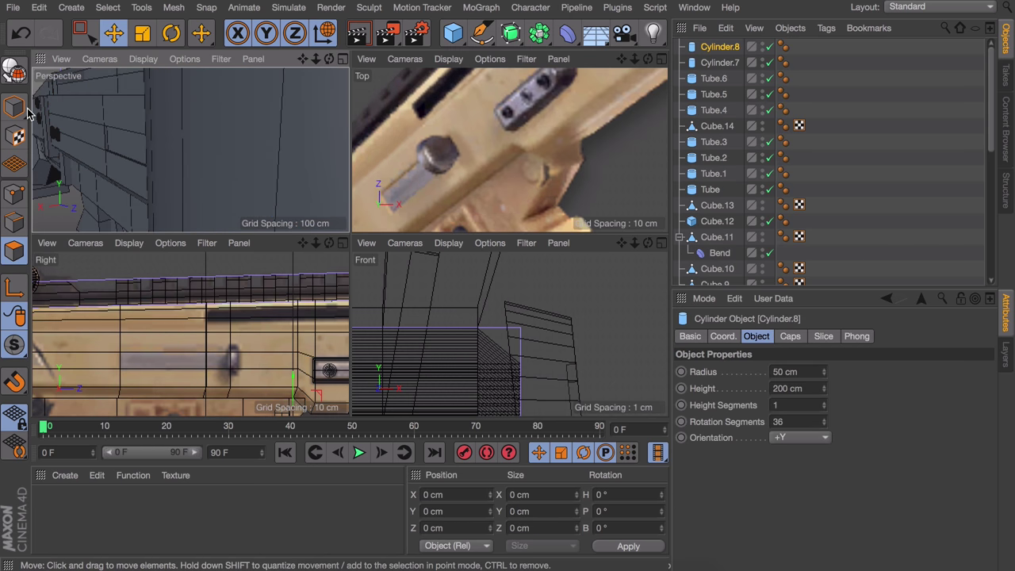
key(ctrl+z)
key(ctrl+y)
key(s)
key(e)
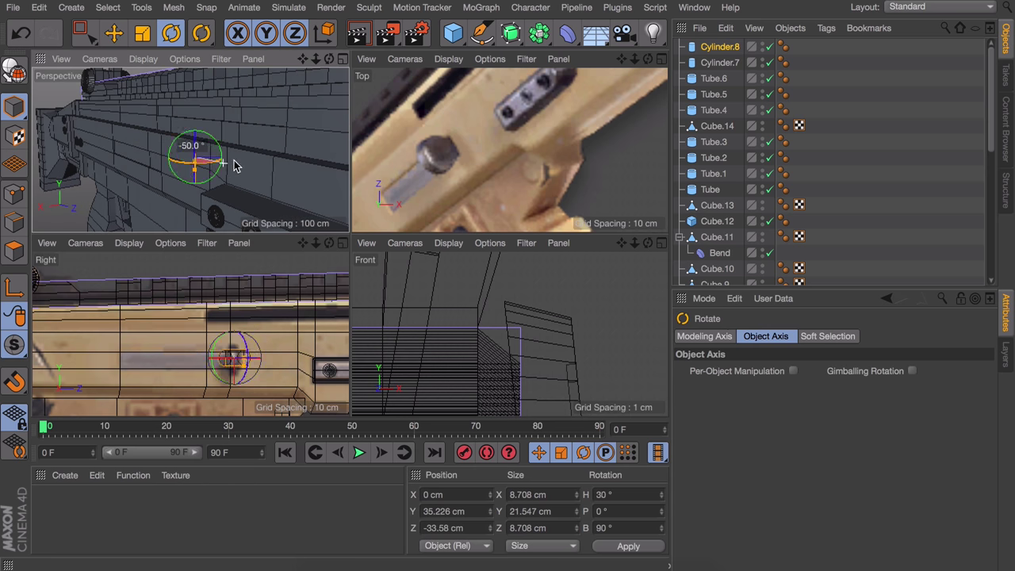
drag(111, 182, 127, 171)
drag(192, 333, 193, 358)
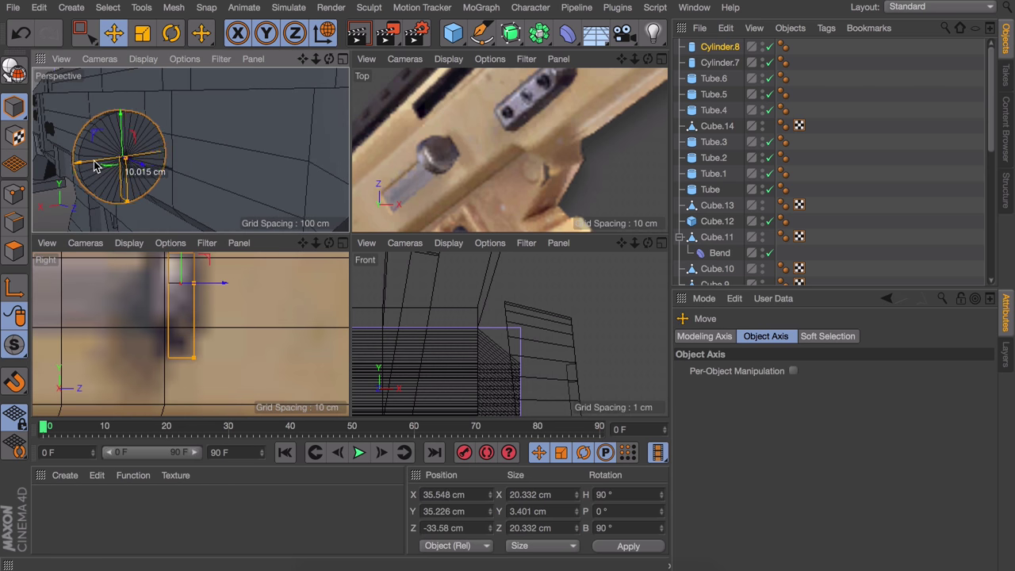
Make the knob cylinder editable and select the rim faces on the side towards the receiver.
alt+drag(99, 161, 178, 120)
click(14, 251)
key(c)
key(ctrl+a)
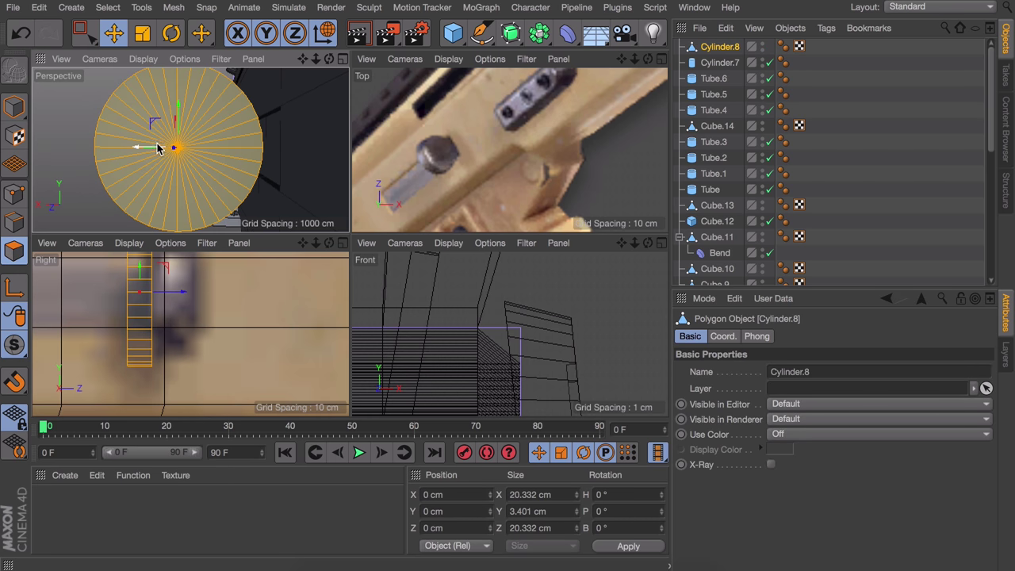
key(Delete)
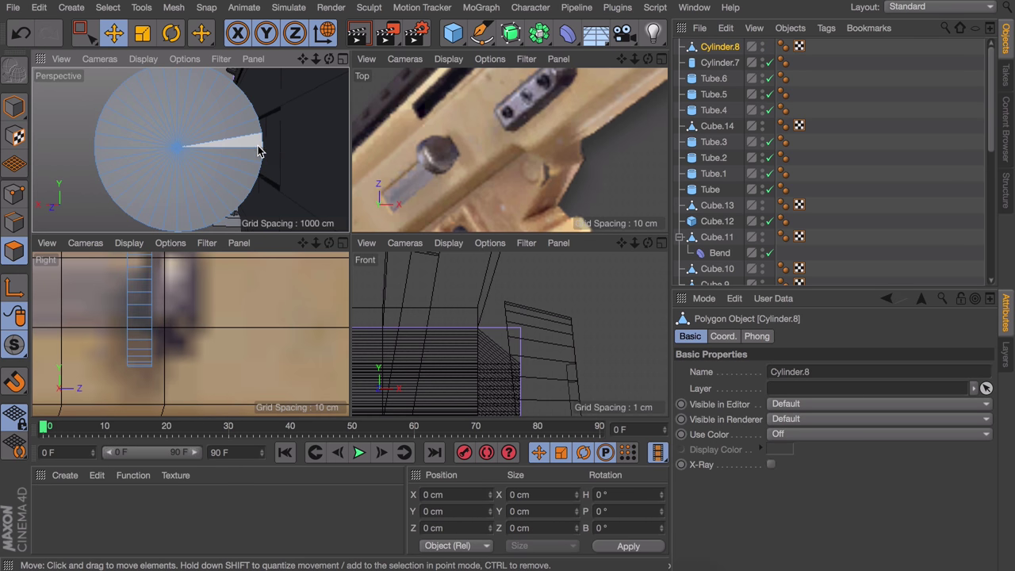
alt+drag(198, 155, 289, 85)
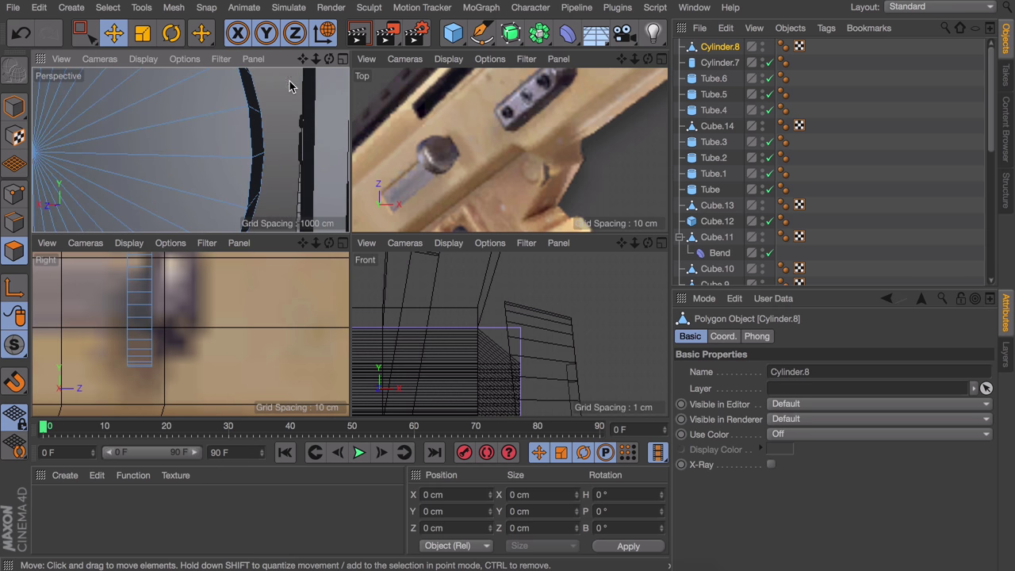
key(ctrl+a)
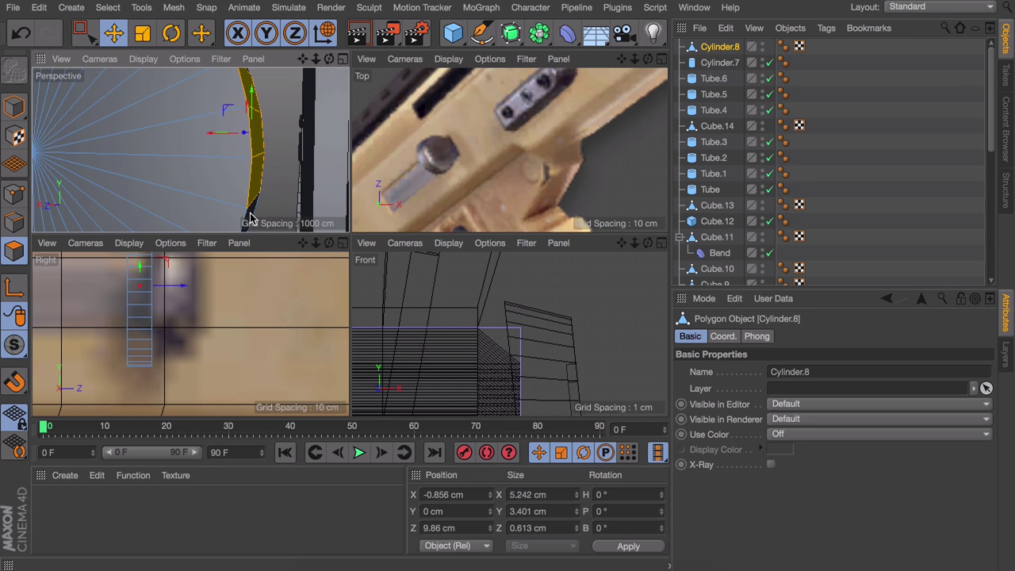
alt+drag(250, 186, 208, 100)
Shift the charging-handle knob slightly up and forward against the receiver's slot.
click(833, 102)
click(213, 188)
drag(213, 188, 254, 158)
click(833, 96)
scroll(256, 124, down, 5)
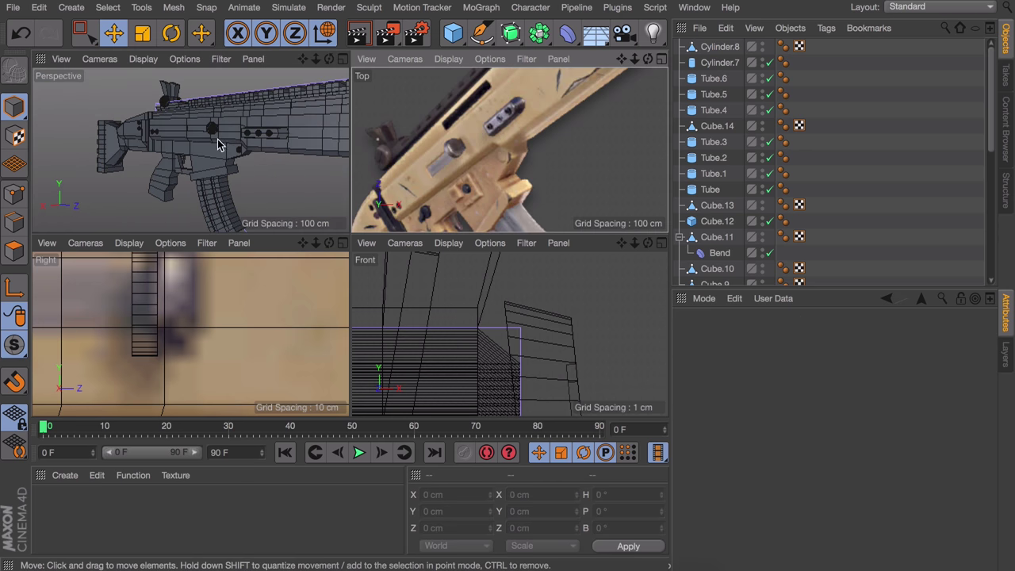
Place a cylinder turned 90° in bank on the fire selector, about 6.1 cm in radius and 2.6 cm thick.
scroll(146, 152, up, 5)
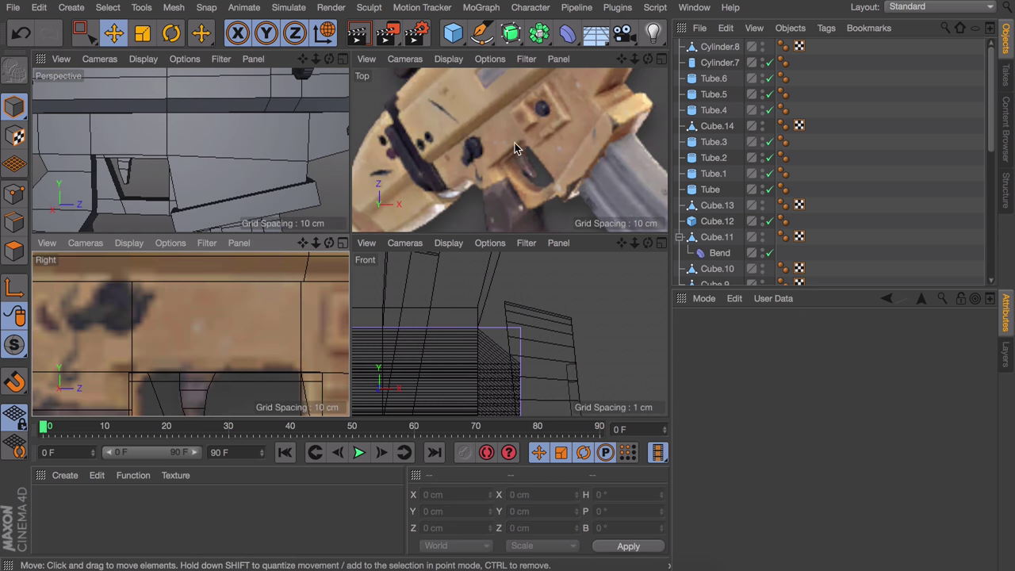
key(ctrl+v)
drag(158, 143, 77, 145)
scroll(94, 144, up, 5)
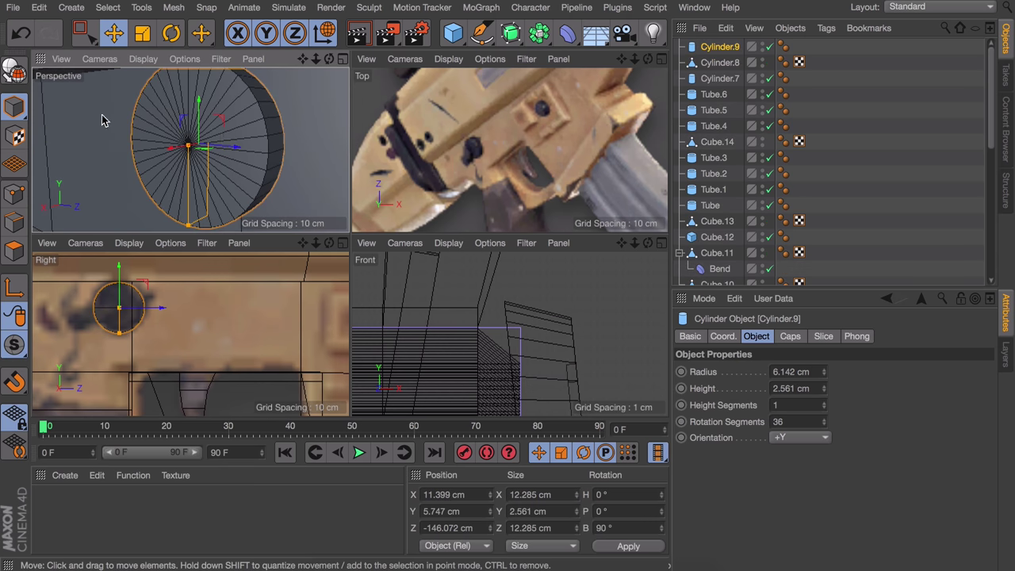
Make the selector cylinder editable and inner-extrude its outer cap by about 2.7 cm.
key(c)
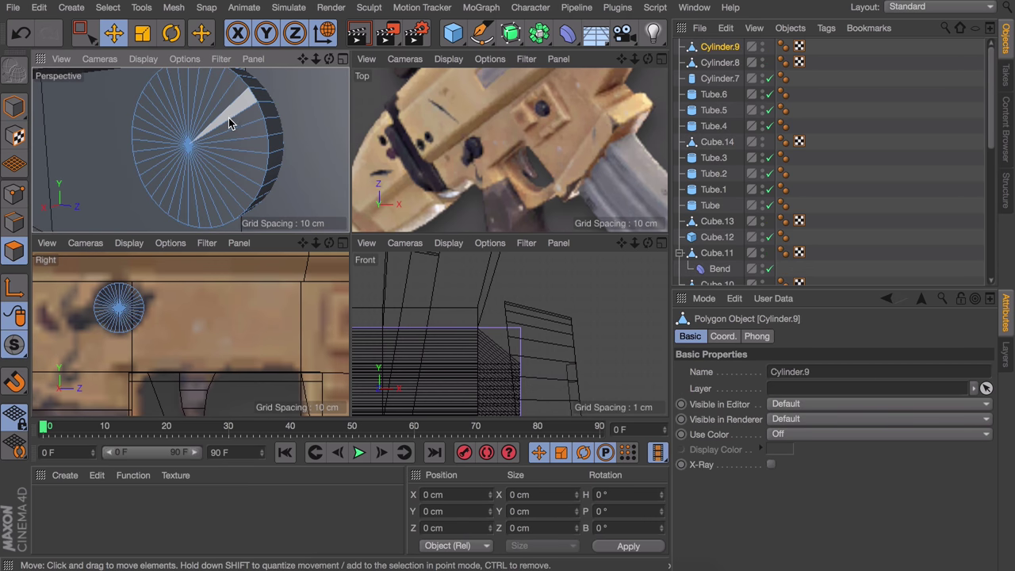
key(9)
double_click(222, 119)
key(i)
drag(222, 119, 261, 119)
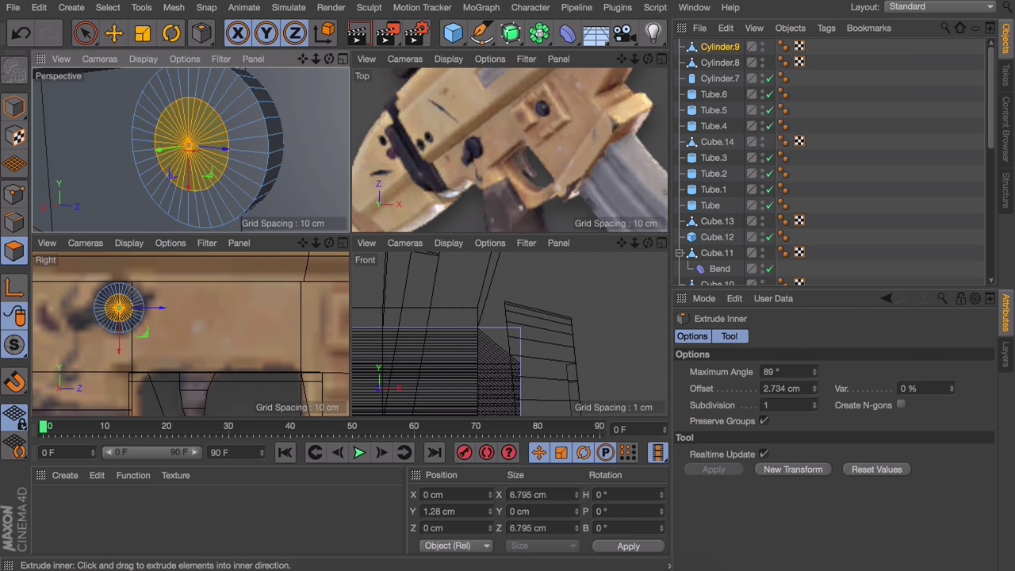
Extrude the selector's rearward rim faces about 5 cm into a lever and widen its end to about 5.9 cm.
key(e)
alt+drag(215, 154, 208, 136)
click(208, 136)
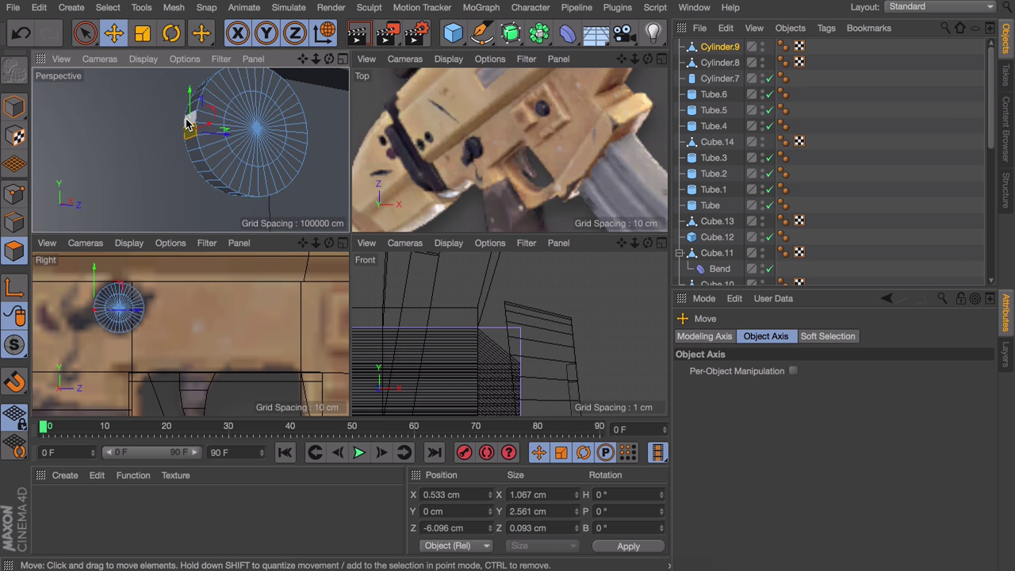
shift+click(206, 113)
alt+drag(214, 107, 203, 125)
shift+click(215, 83)
key(d)
key(e)
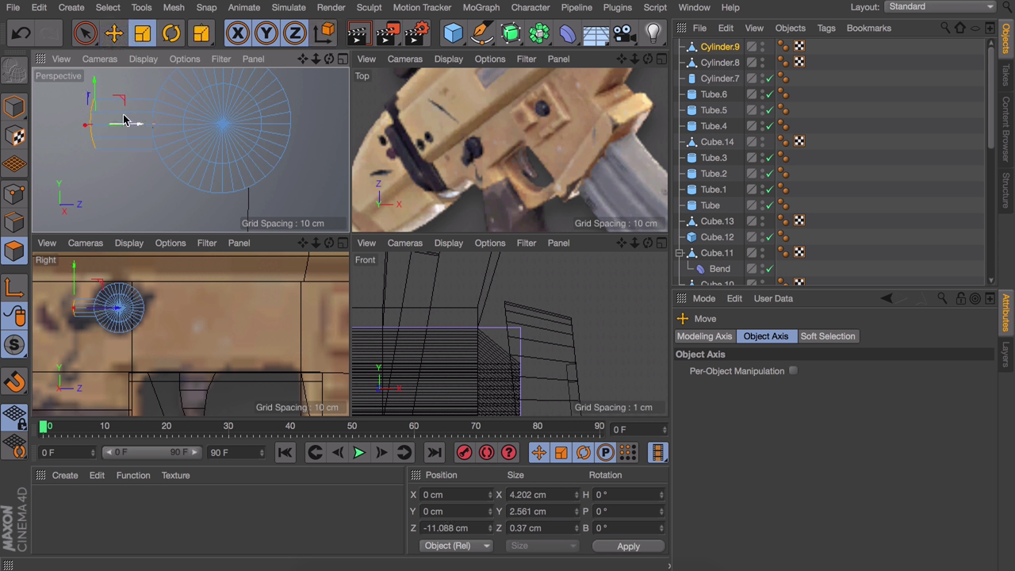
alt+drag(105, 172, 209, 148)
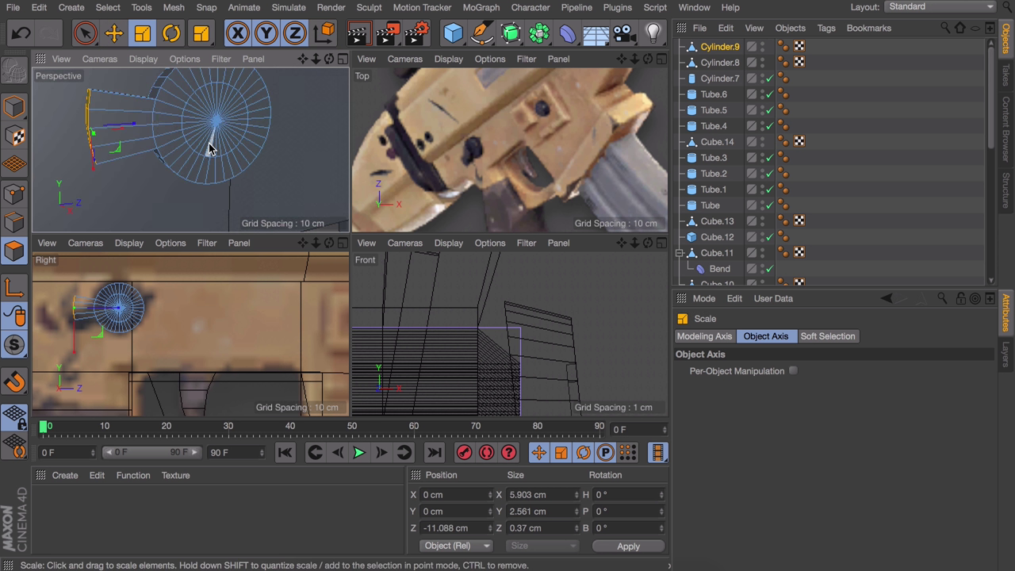
Select the lever's outer side faces and extrude them about 1.5 cm outward.
key(9)
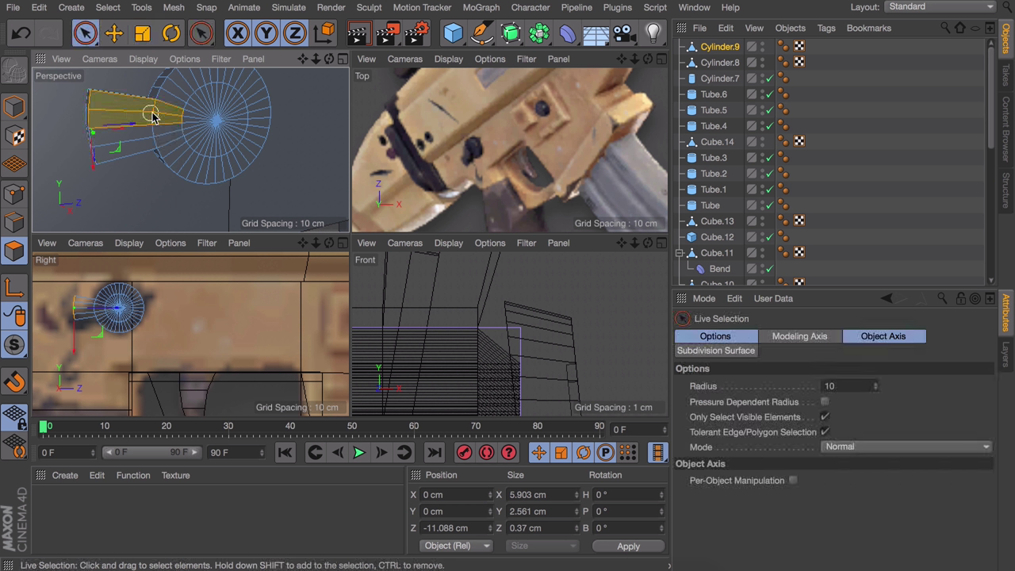
key(d)
key(e)
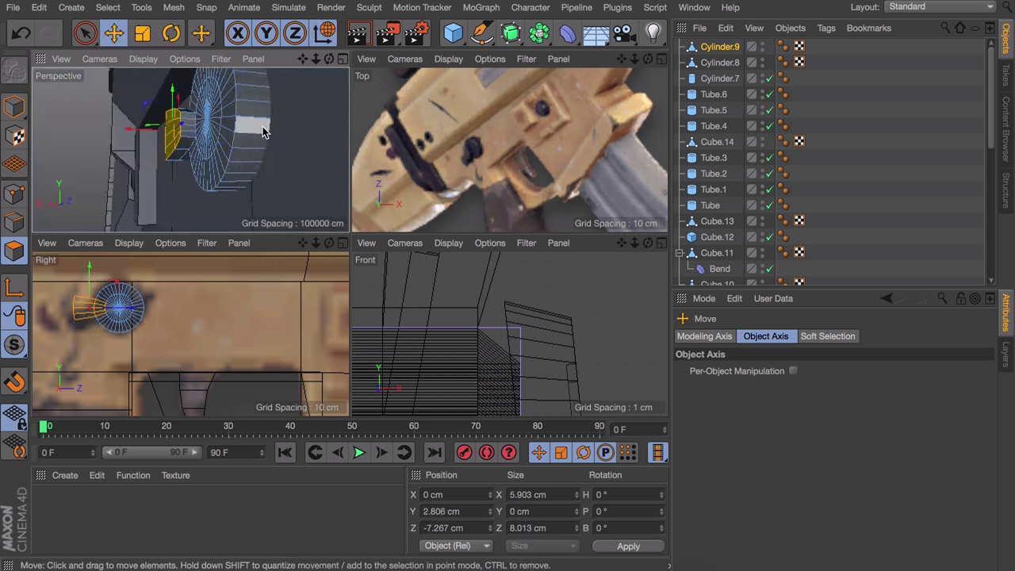
Rotate the fire selector so its lever slants down towards the rear.
key(r)
key(e)
click(800, 113)
click(230, 147)
scroll(249, 137, down, 3)
click(283, 142)
scroll(283, 143, down, 5)
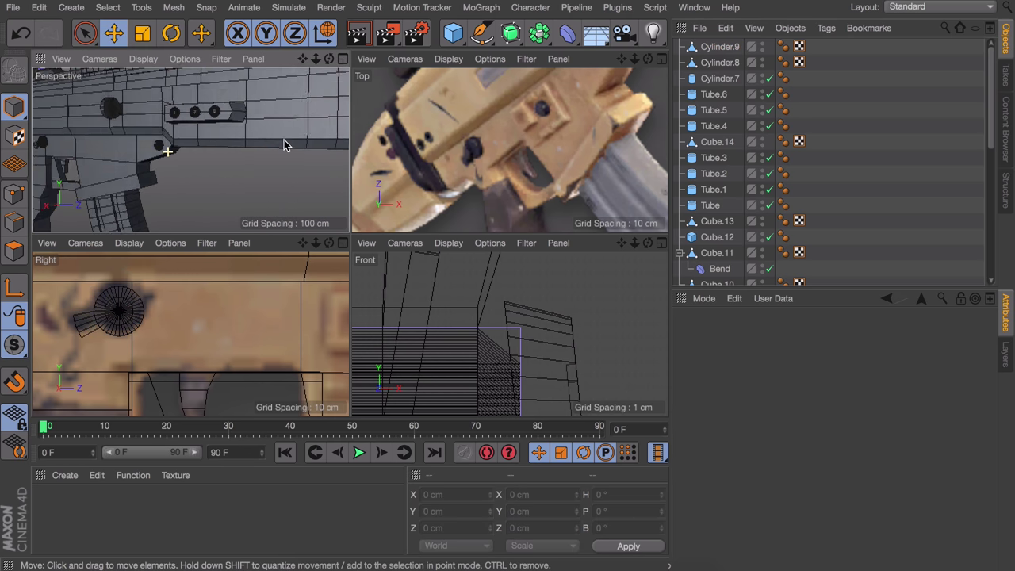
Add a cube over the raised panel on the lower receiver's side, sized about 3.7 × 24.7 × 42.1 cm.
scroll(200, 89, up, 3)
scroll(190, 333, up, 3)
click(453, 33)
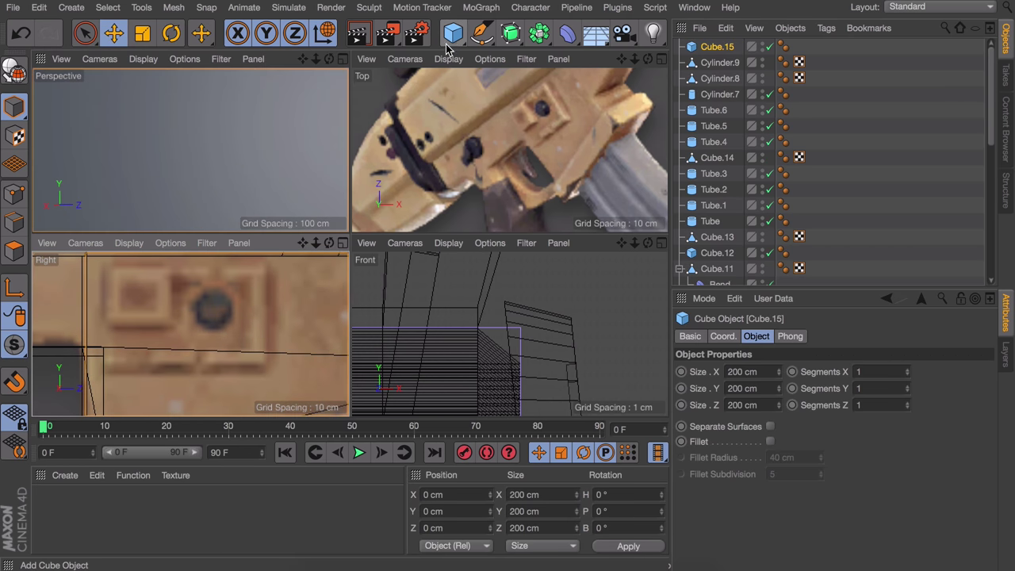
key(t)
drag(262, 153, 200, 153)
key(e)
drag(198, 333, 158, 268)
drag(238, 339, 261, 344)
drag(192, 301, 142, 181)
drag(211, 267, 193, 290)
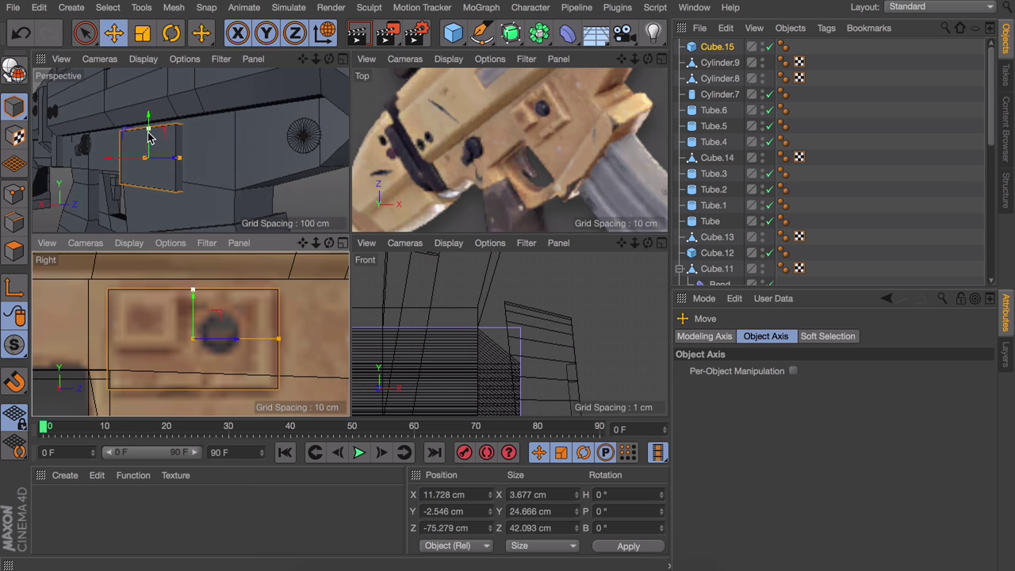
Make the panel cube editable and add loop cuts along the reference's rim, square block and round button edges.
key(c)
key(k)
key(l)
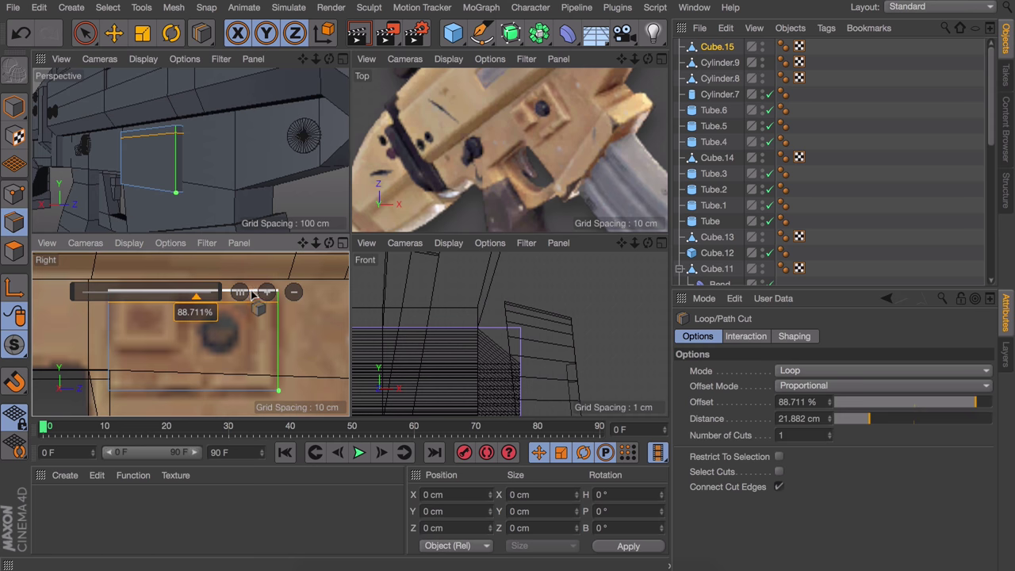
click(115, 362)
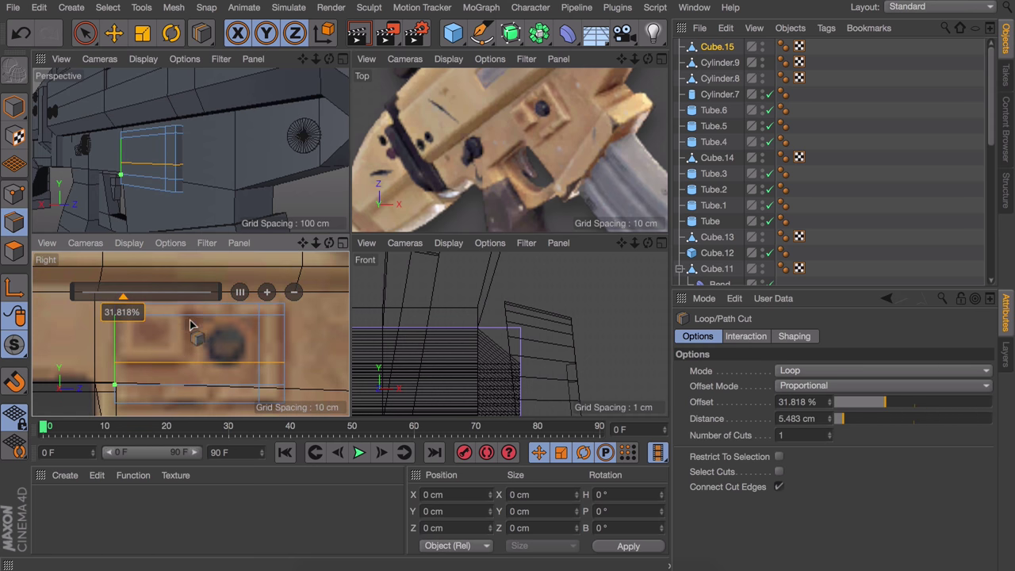
middle_click(192, 335)
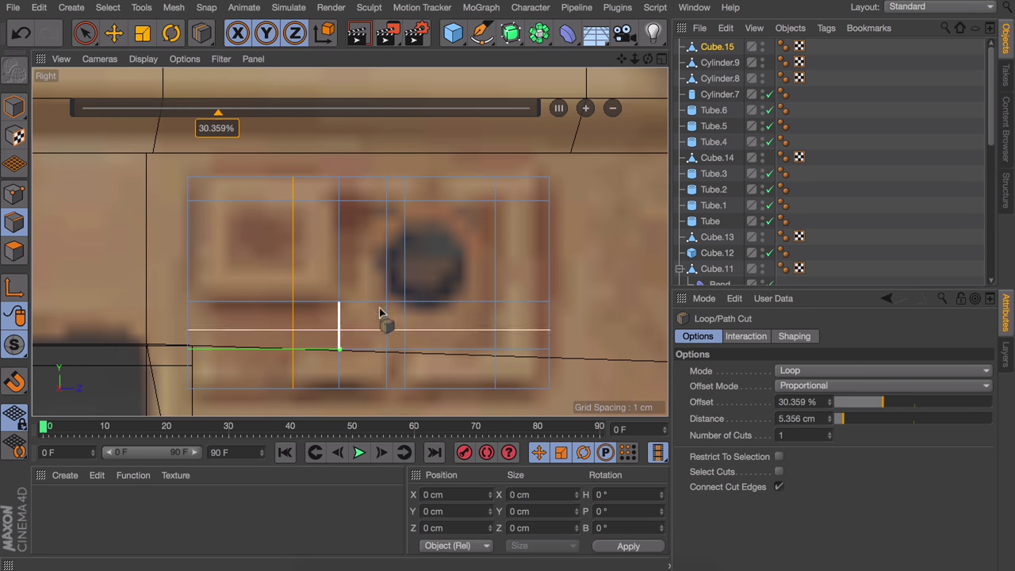
Try selecting the faces over the reference's square block and adding another vertical loop cut through them.
key(space)
click(286, 244)
key(i)
drag(286, 245, 294, 141)
middle_click(294, 136)
key(k)
key(l)
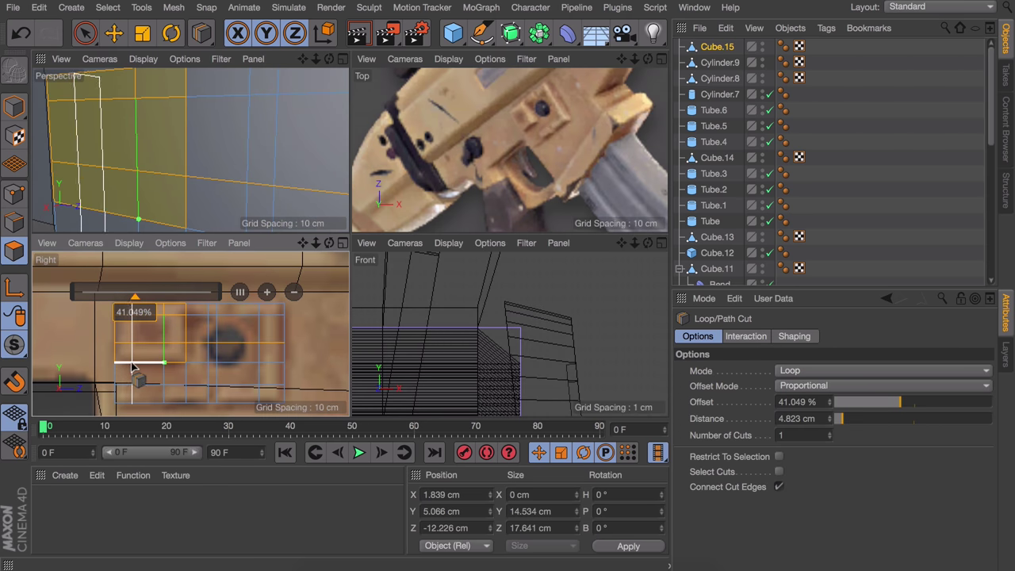
click(132, 366)
key(e)
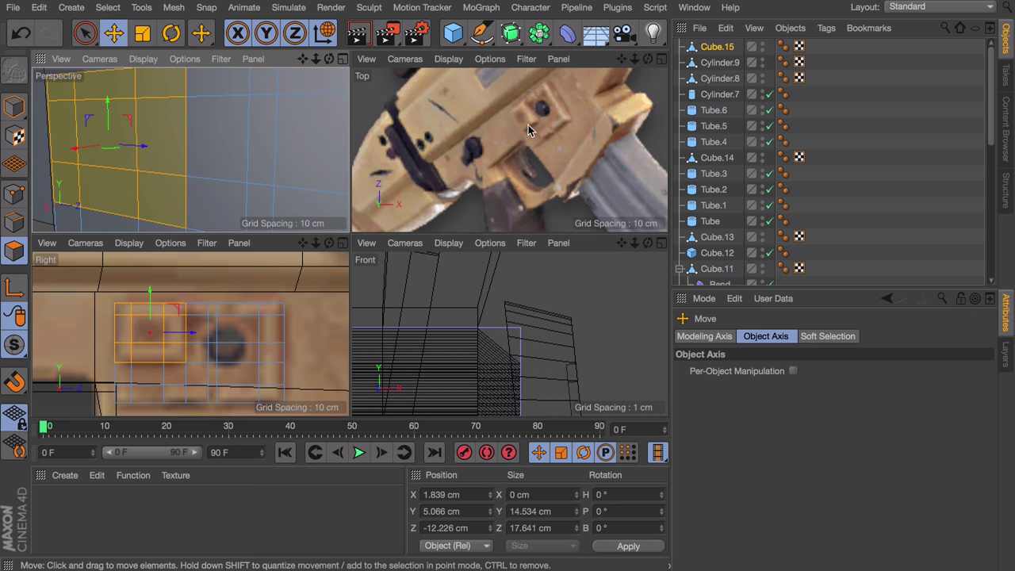
scroll(530, 131, up, 3)
key(ctrl+z)
key(ctrl+z)
key(ctrl+z)
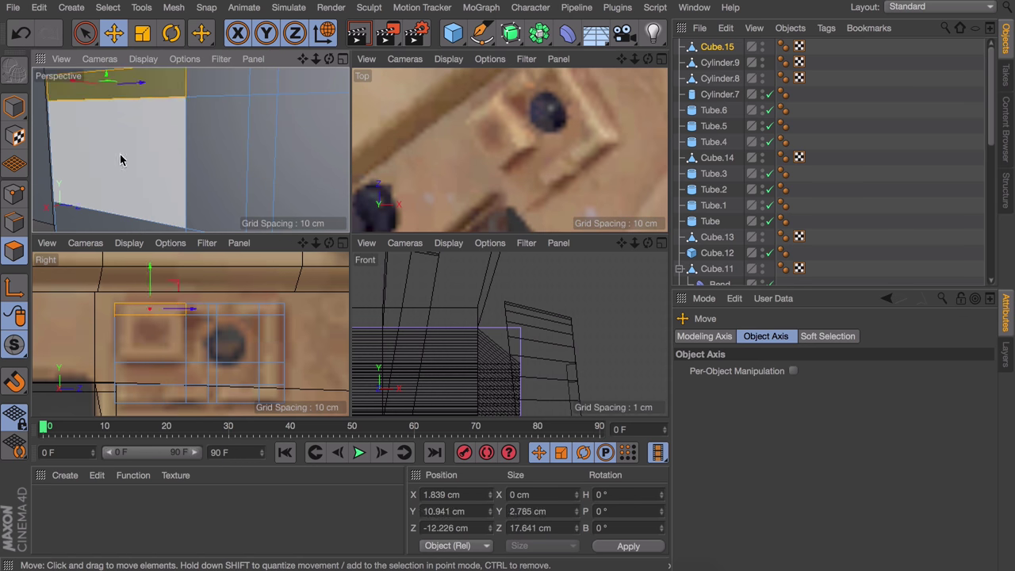
Extrude the panel's rim and square block faces about 3.1 cm outward and sink the panel partly into the receiver.
key(ctrl+z)
key(ctrl+z)
key(ctrl+z)
key(ctrl+z)
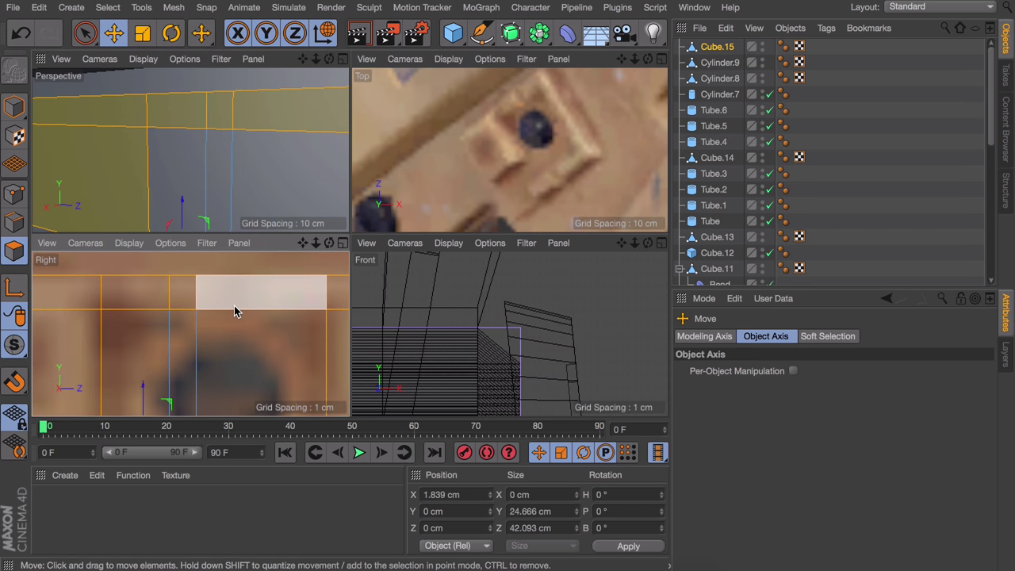
scroll(213, 304, down, 5)
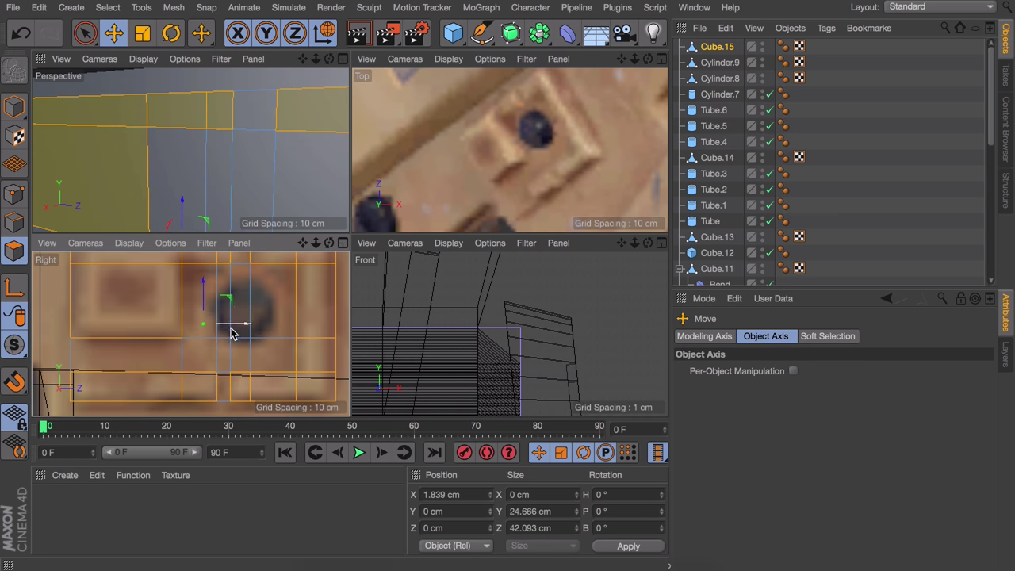
key(d)
drag(181, 148, 160, 161)
key(ctrl+shift+z)
key(ctrl+shift+z)
key(ctrl+shift+z)
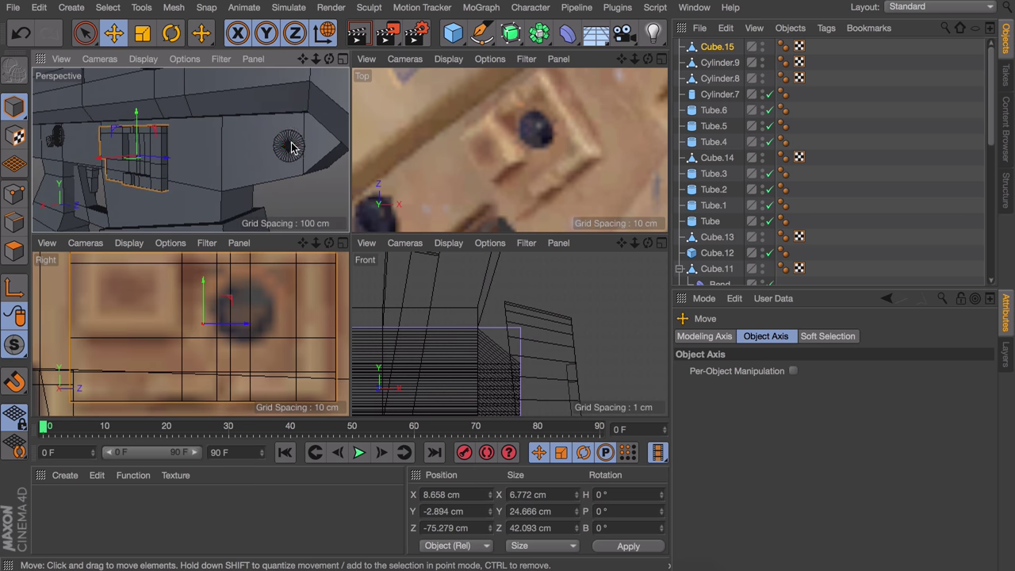
Duplicate a receiver pin cylinder onto the panel's round button and narrow its front cap to about 7.3 cm.
click(286, 145)
key(o)
drag(147, 129, 112, 157)
key(c)
key(Return)
key(9)
key(ctrl+a)
scroll(181, 122, up, 3)
key(t)
key(e)
key(w)
scroll(192, 147, down, 3)
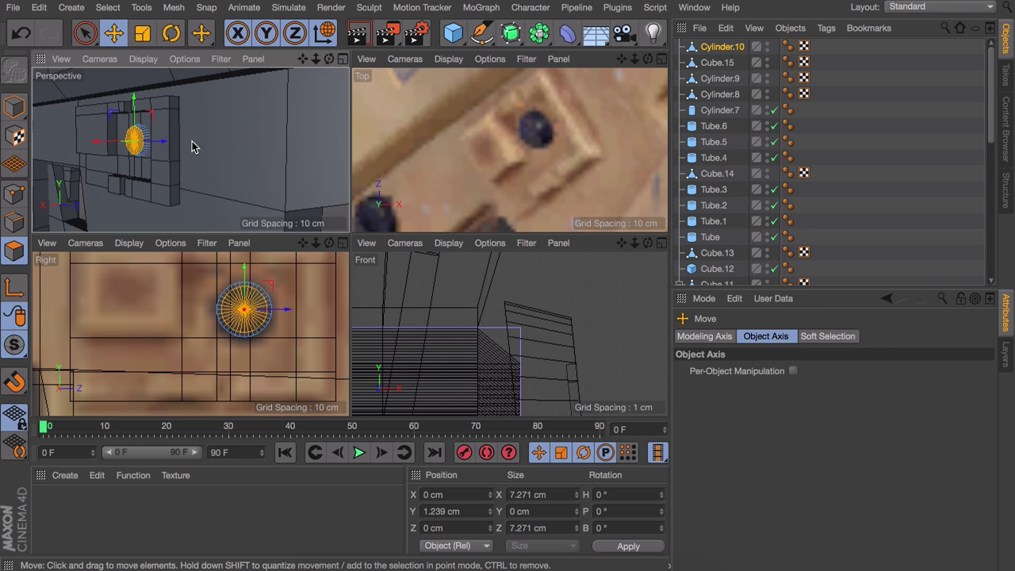
Switch to the Fortnite RPG.c4d project and copy its four lights.
click(811, 116)
scroll(507, 218, down, 5)
mouse_move(508, 218)
alt+mouse_down()
mouse_move(523, 210)
mouse_move(512, 216)
alt+mouse_up()
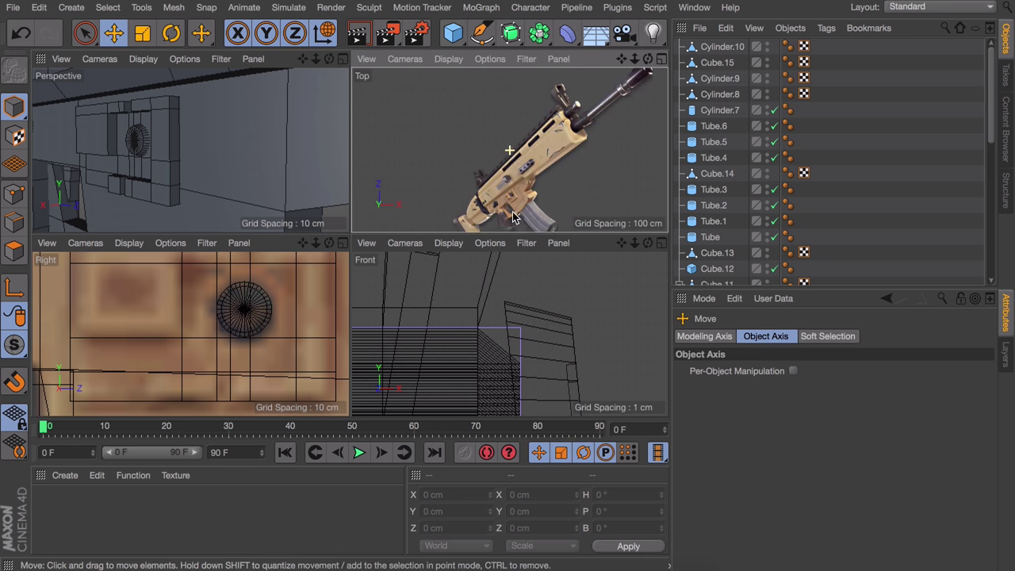
key(F1)
alt+drag(320, 198, 407, 106)
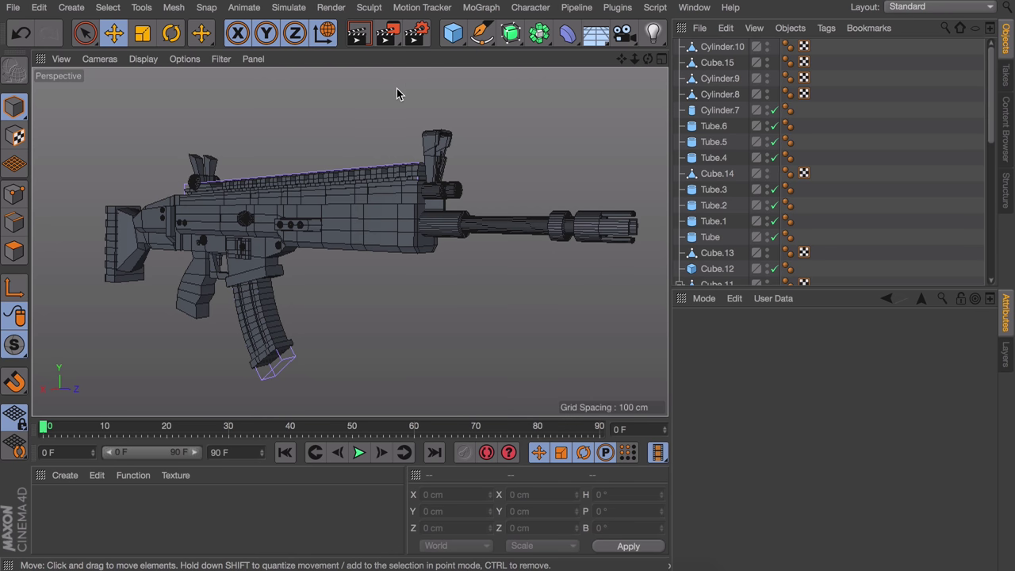
key(v)
click(391, 139)
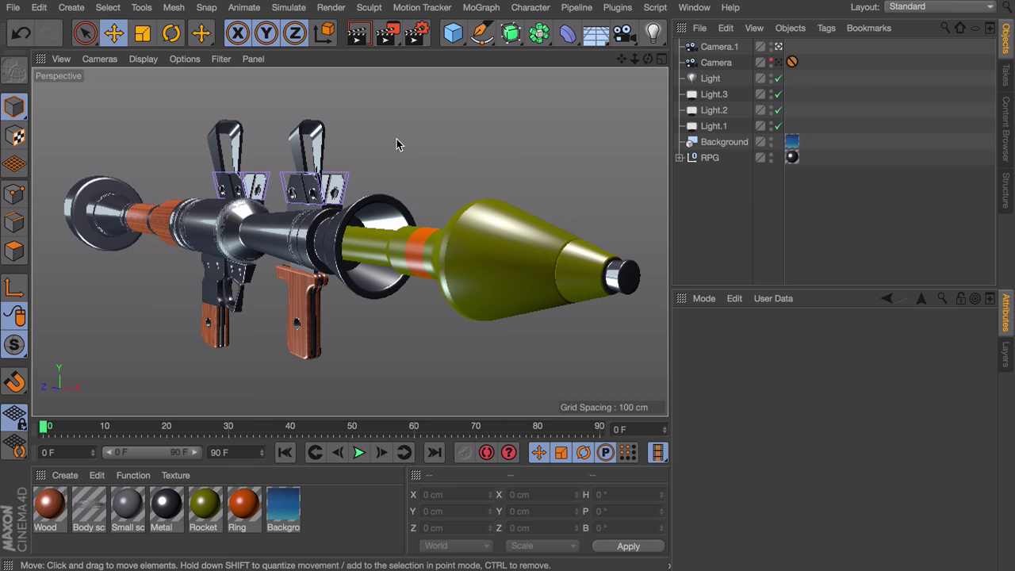
click(710, 78)
shift+click(714, 126)
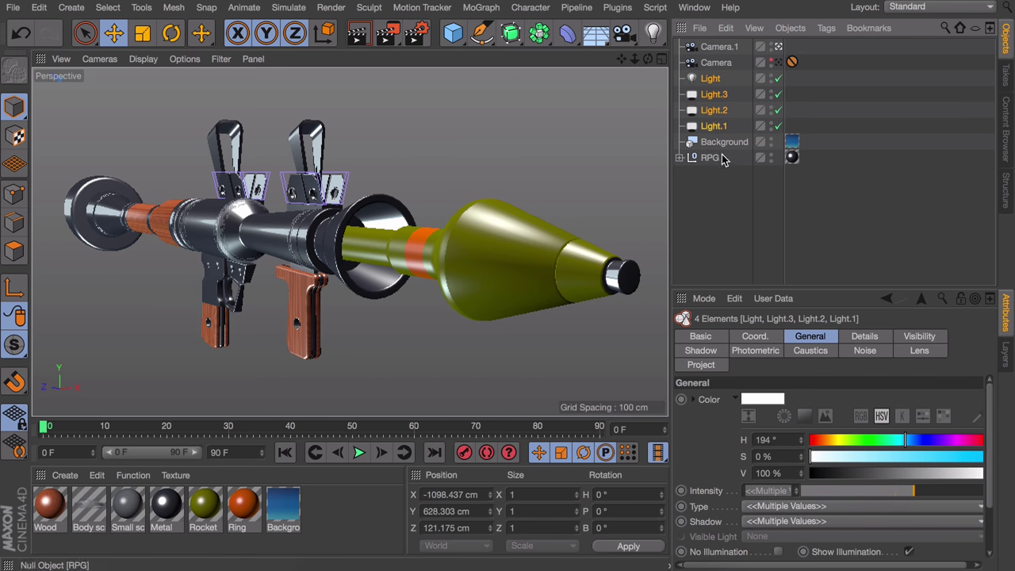
Paste the four lights into the Tutorial_scar_0013.c4d project and group them under a null.
key(v)
click(658, 217)
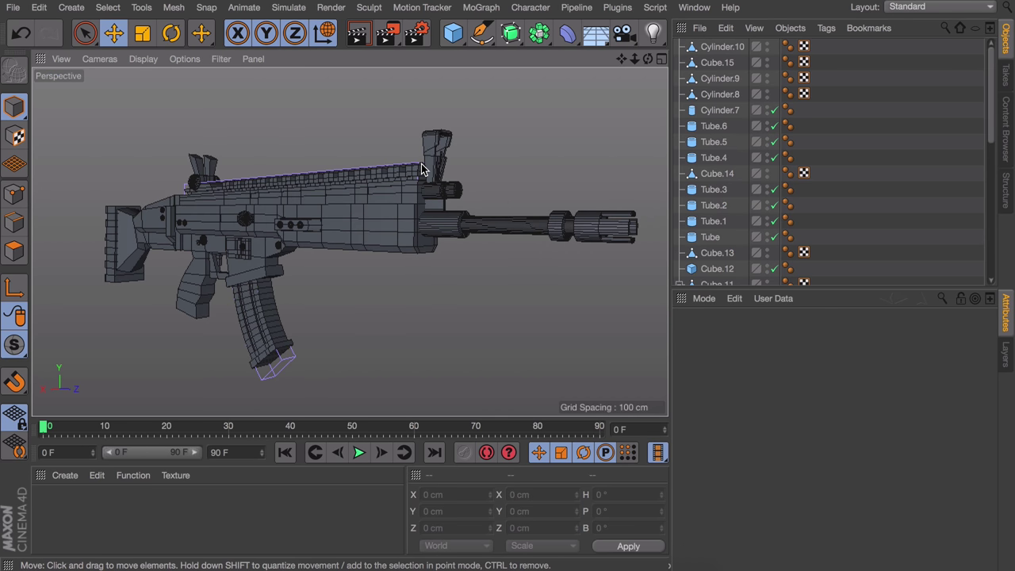
key(ctrl+v)
key(alt+g)
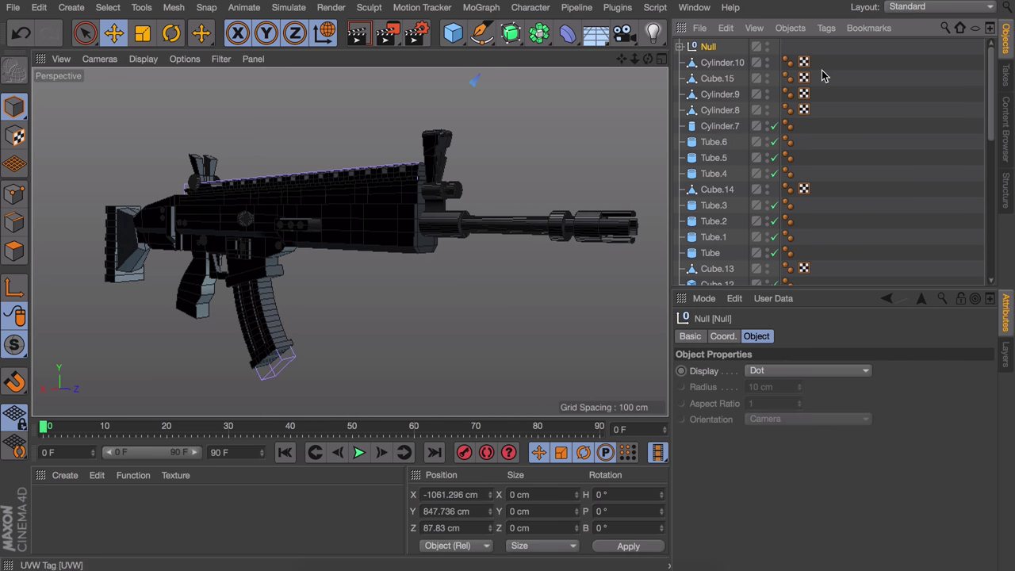
Rotate the light group to a 180° heading and move it to about X 1155 cm on the rifle's opposite side.
alt+drag(460, 142, 130, 219)
key(r)
key(e)
alt+drag(351, 240, 444, 222)
Move Light.3 along the rifle's length to about Z -1611 cm and check the other lights in the group.
click(680, 46)
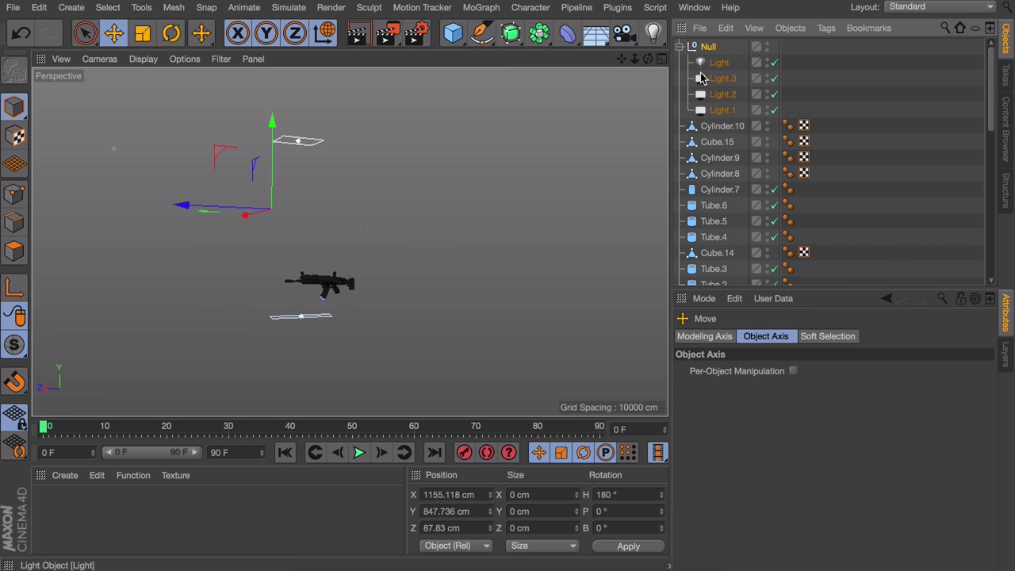
click(723, 109)
click(722, 78)
drag(333, 231, 143, 230)
alt+drag(607, 199, 587, 214)
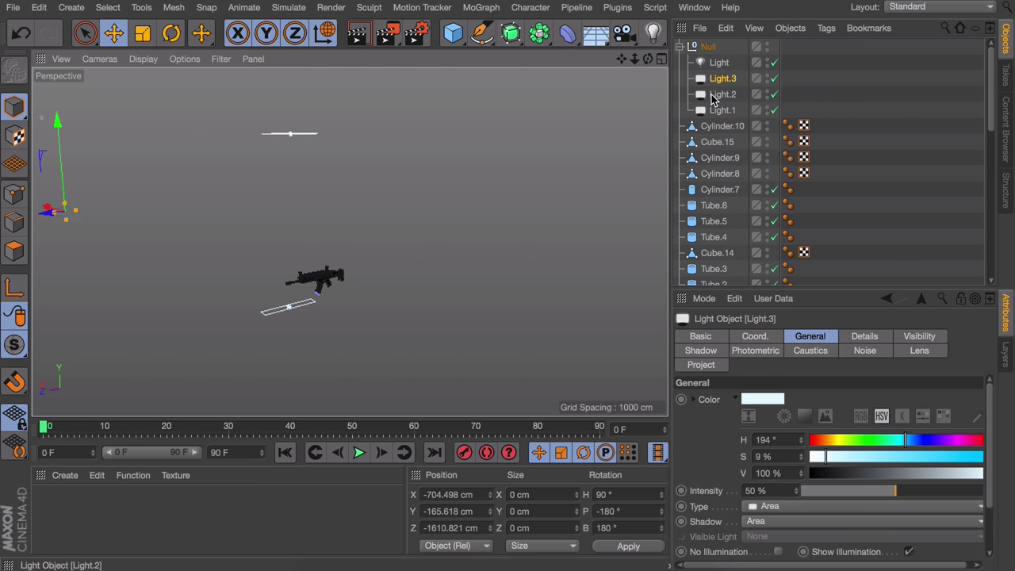
click(718, 63)
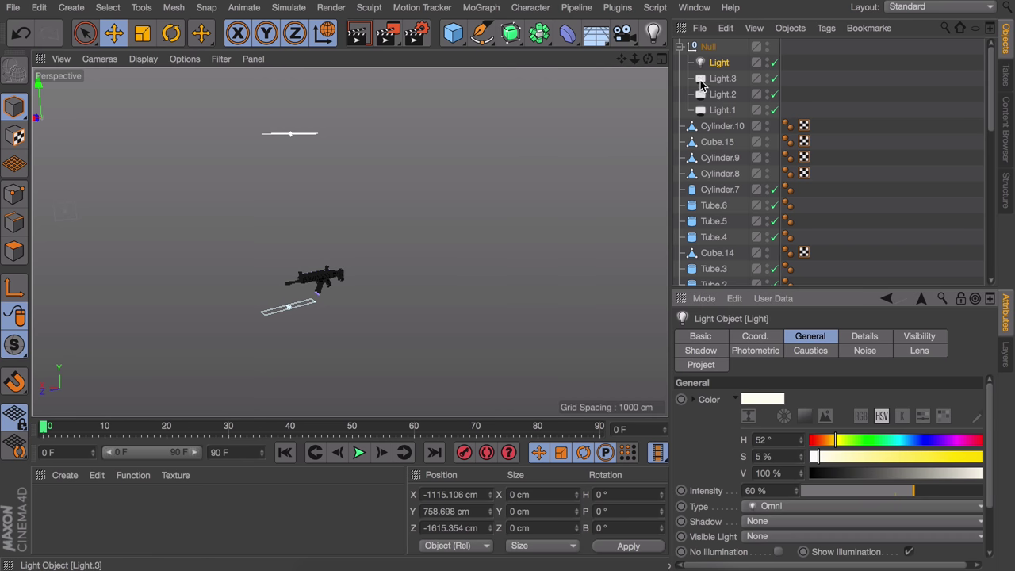
click(718, 94)
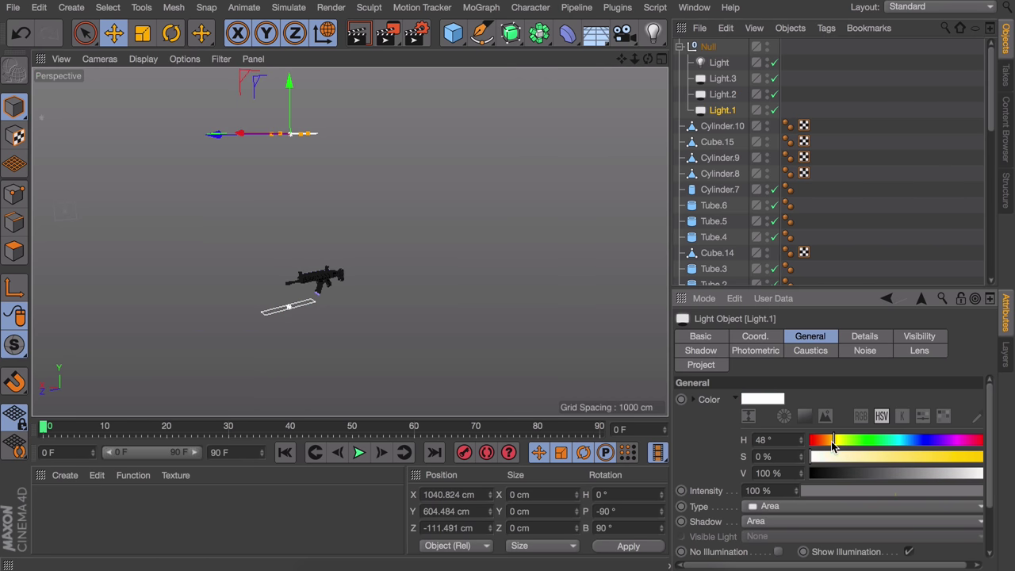
Set the project's default object color to 80% Gray.
click(881, 195)
key(ctrl+d)
click(804, 459)
click(796, 473)
Add a render effect to the render settings and render the rifle in the perspective view.
click(417, 32)
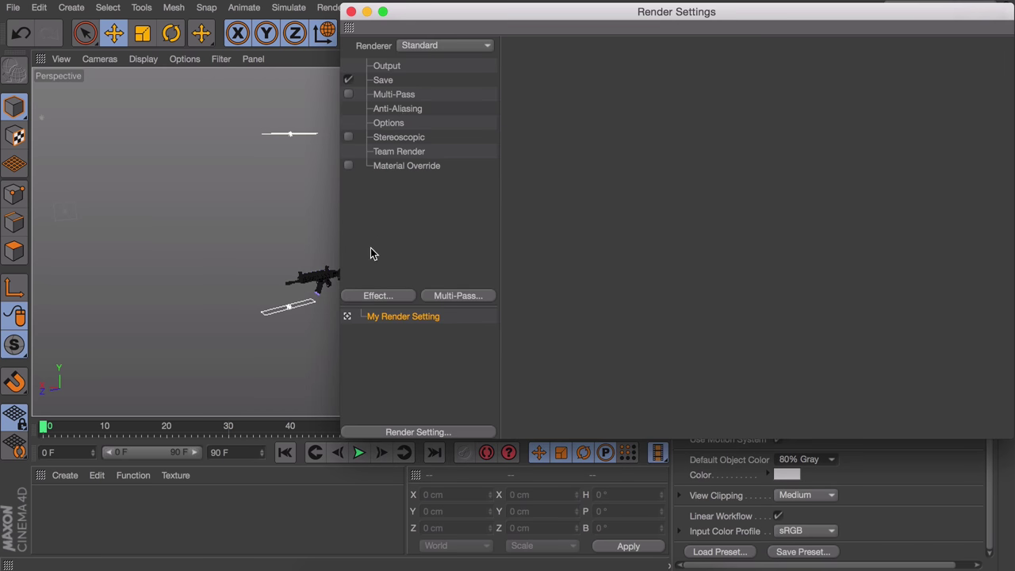
click(378, 295)
click(460, 180)
click(351, 11)
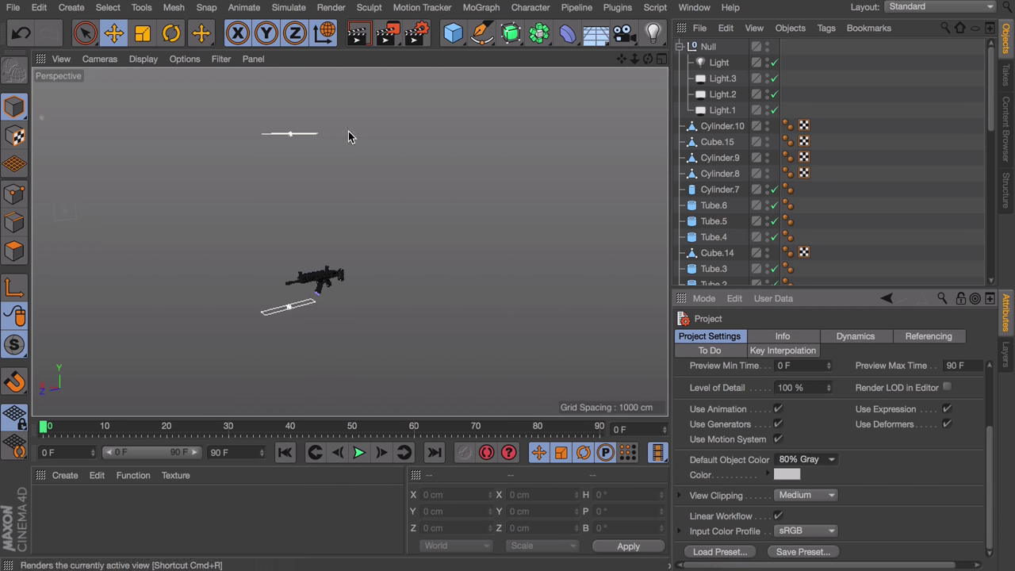
key(h)
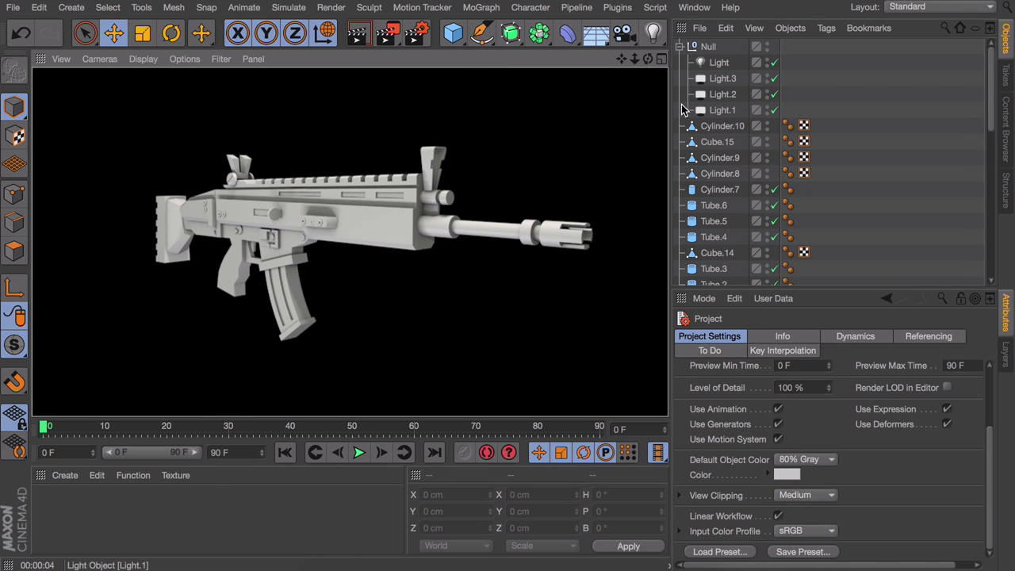
Tilt Light.2 below the rifle to a pitch of about -56.7° and set its shadow to Shadow Maps (Soft).
click(723, 94)
alt+drag(333, 238, 162, 229)
key(r)
click(770, 507)
click(781, 383)
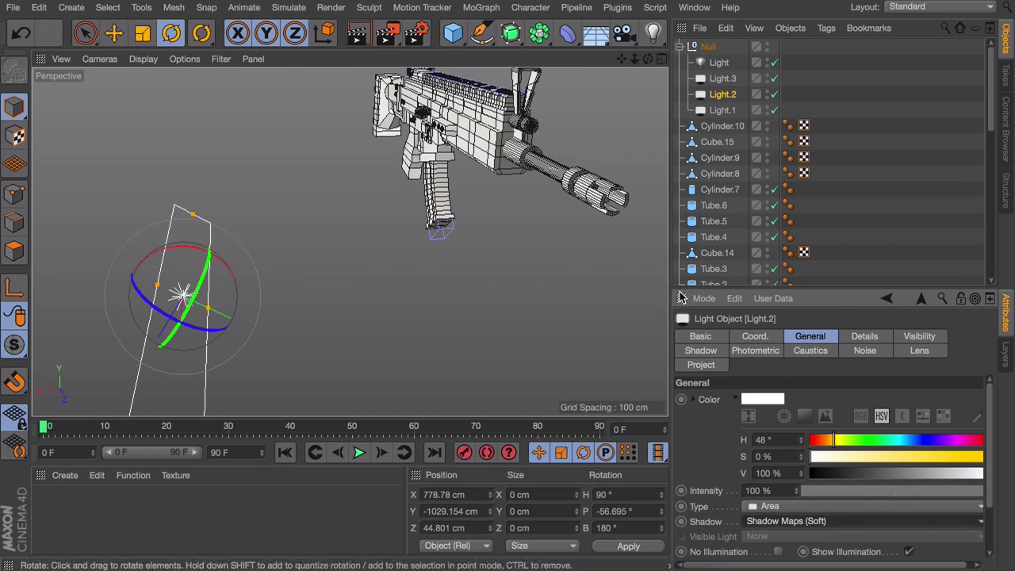
Render the rifle view, set Light.2's shadow to None, and render again.
key(ctrl+shift+z)
key(ctrl+r)
click(773, 521)
click(769, 454)
key(ctrl+r)
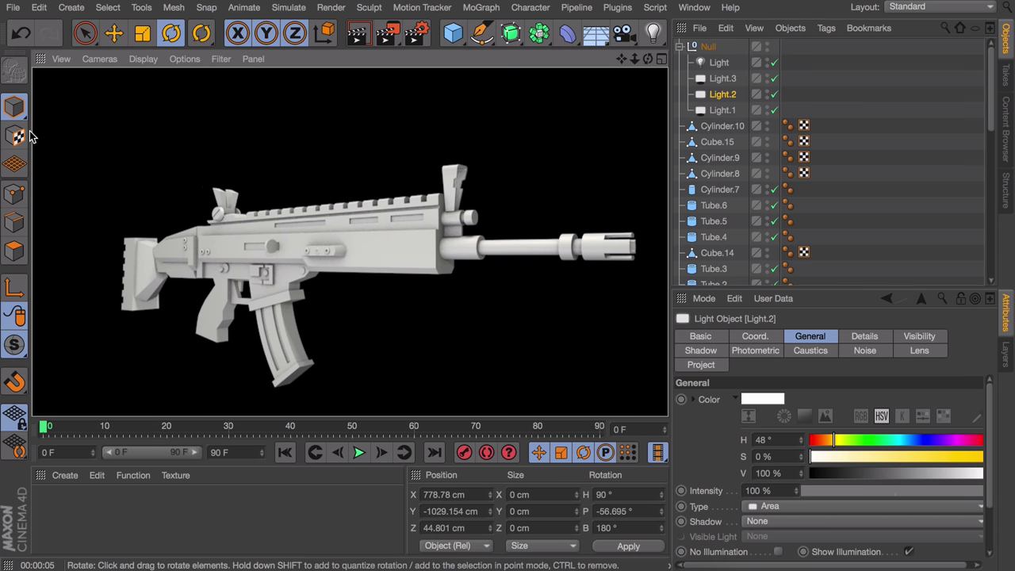
Switch to the Fortnite RPG.c4d project and copy its Metal material.
click(833, 113)
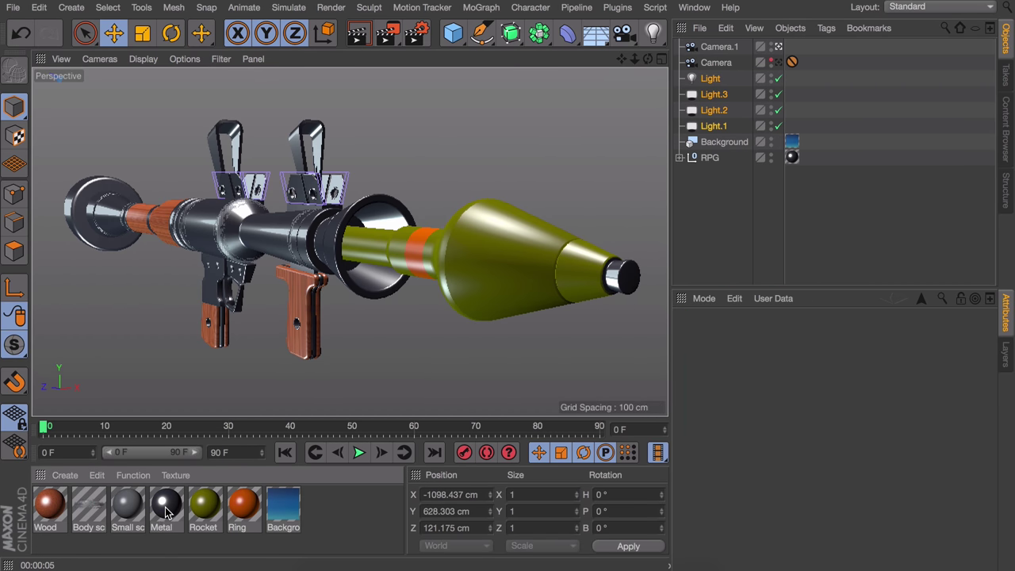
click(165, 507)
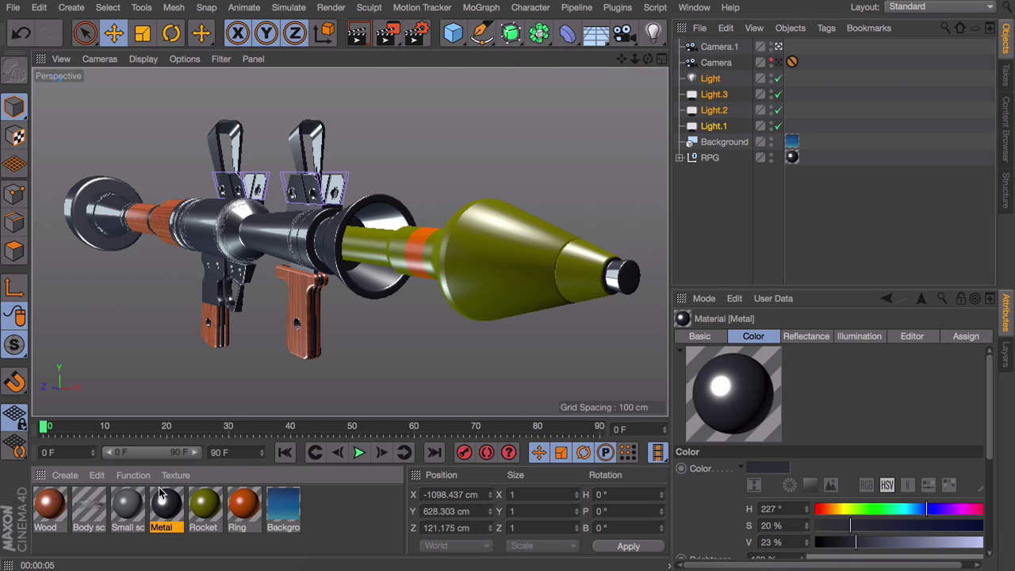
click(94, 476)
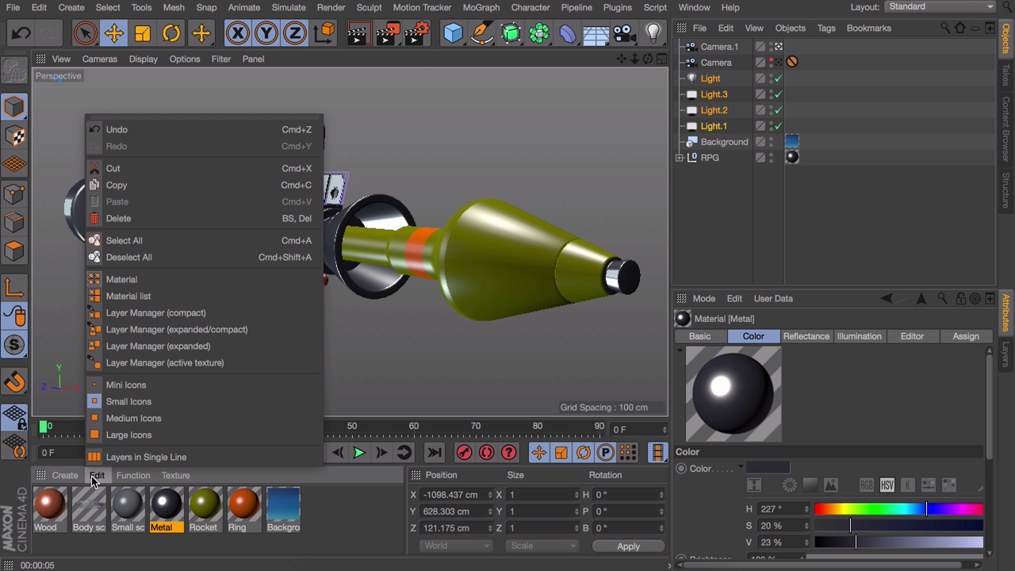
click(187, 178)
Paste the Metal material into the Tutorial_scar_0013.c4d project.
key(v)
mouse_move(345, 226)
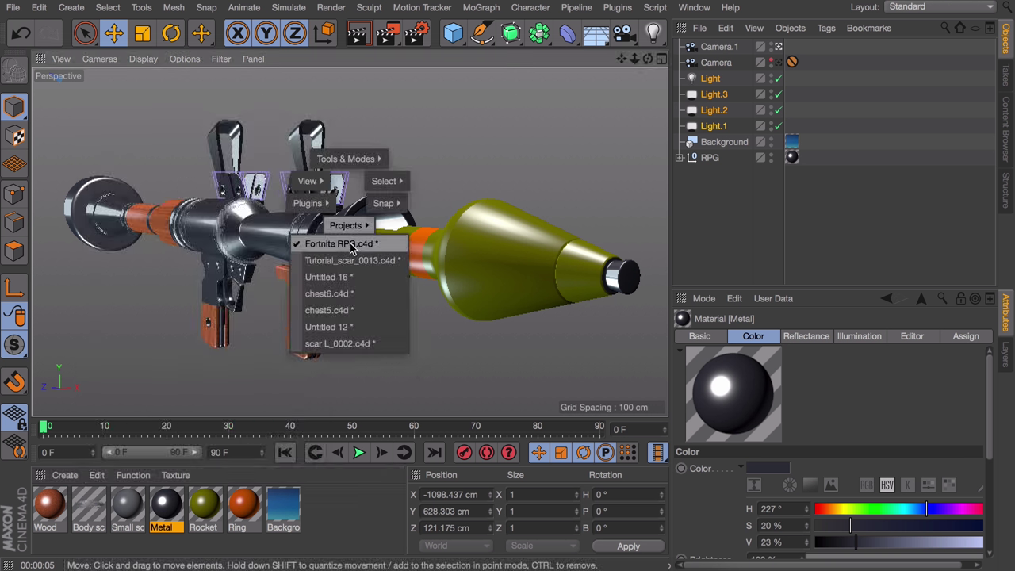
click(332, 261)
click(97, 476)
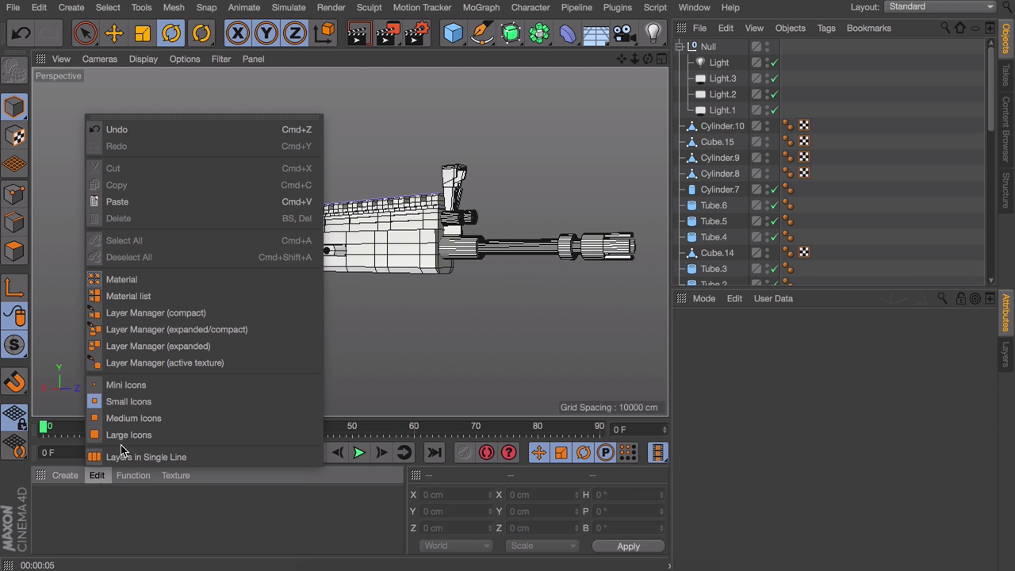
click(149, 203)
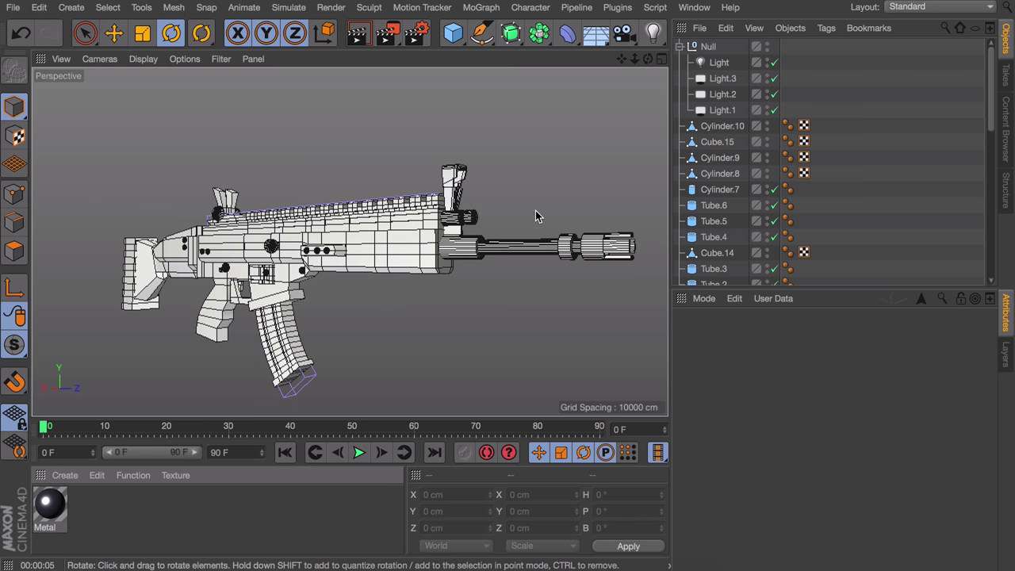
Set the Metal material's color to H 9°, S 16%, V 23% and its Default Specular 1 strength to 100%.
double_click(51, 505)
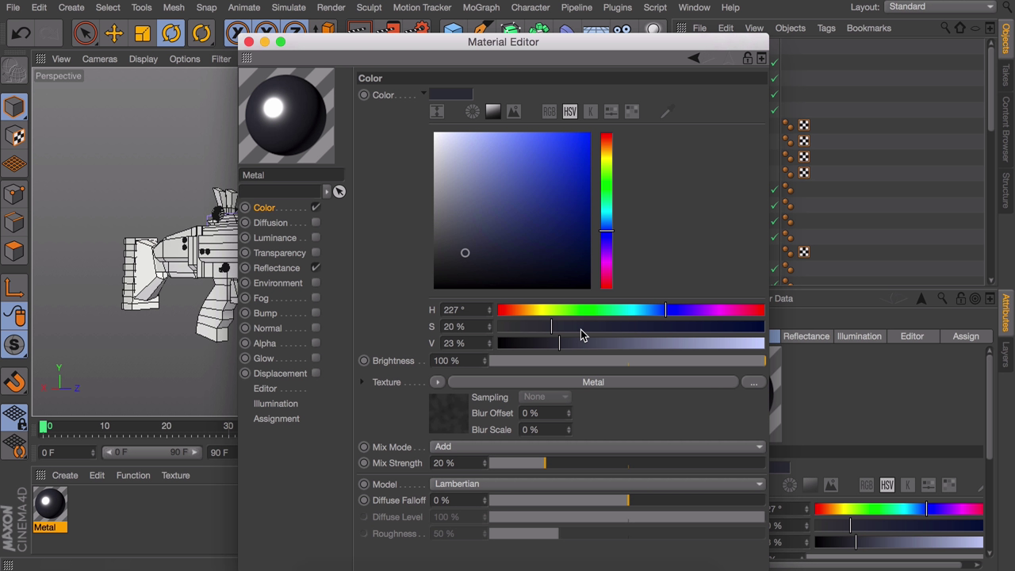
mouse_move(529, 314)
mouse_down()
mouse_move(504, 312)
mouse_move(540, 328)
mouse_up()
click(274, 268)
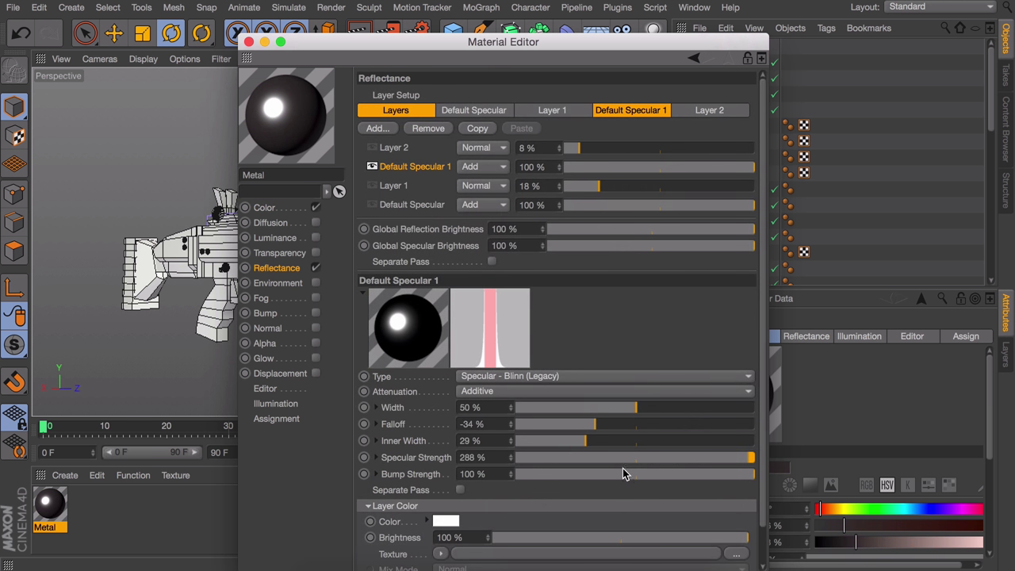
click(496, 456)
text(100)
key(Return)
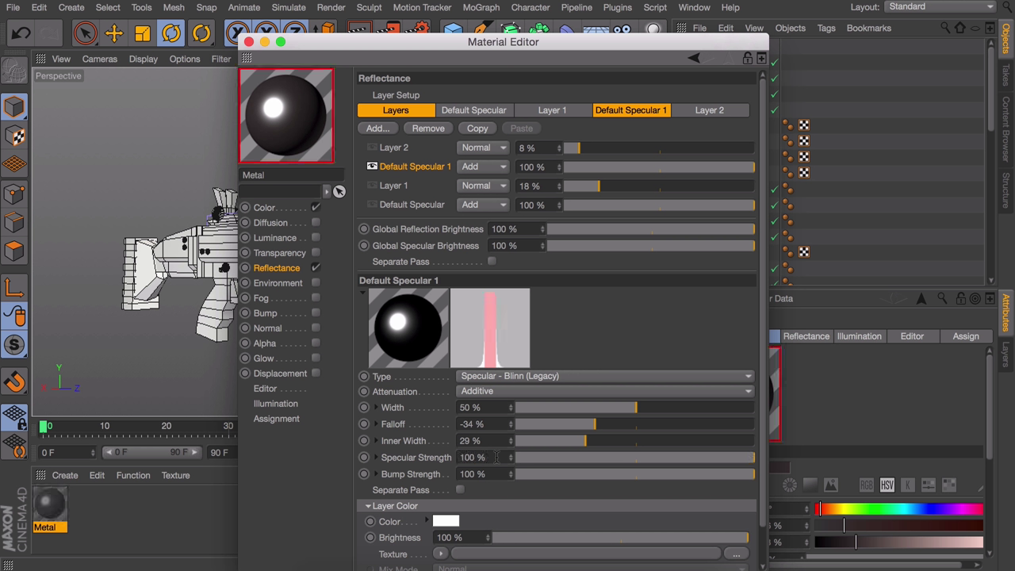
click(248, 42)
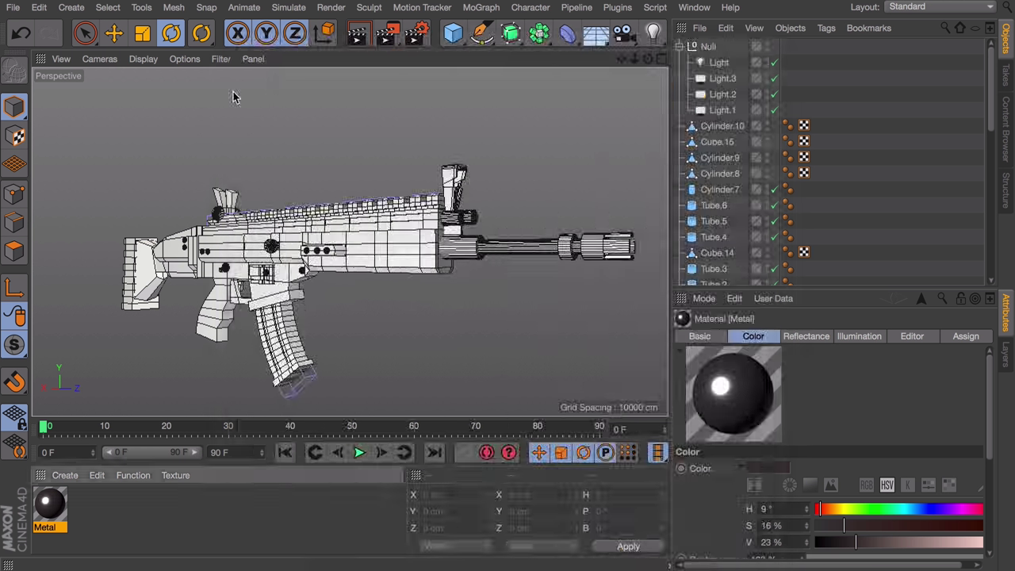
Create a material named Main and set its color to tan with H 36°, S 46%, V 67%.
double_click(135, 508)
double_click(49, 507)
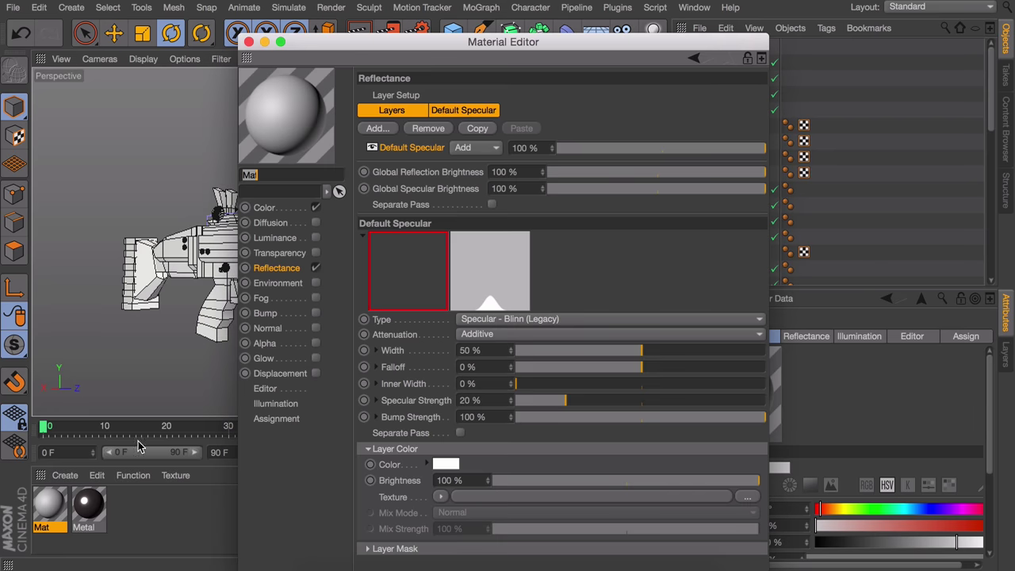
click(264, 207)
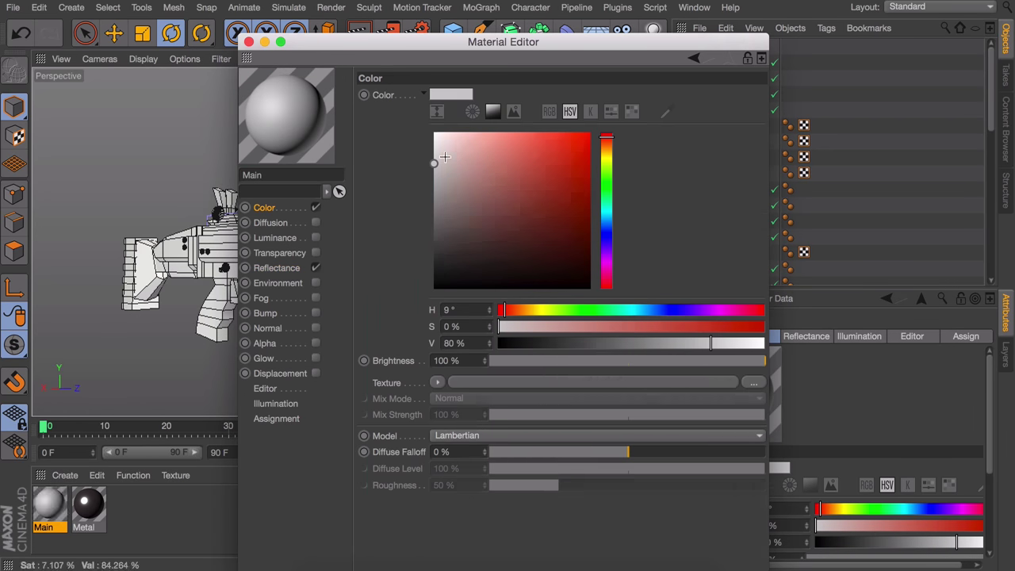
drag(491, 310, 675, 343)
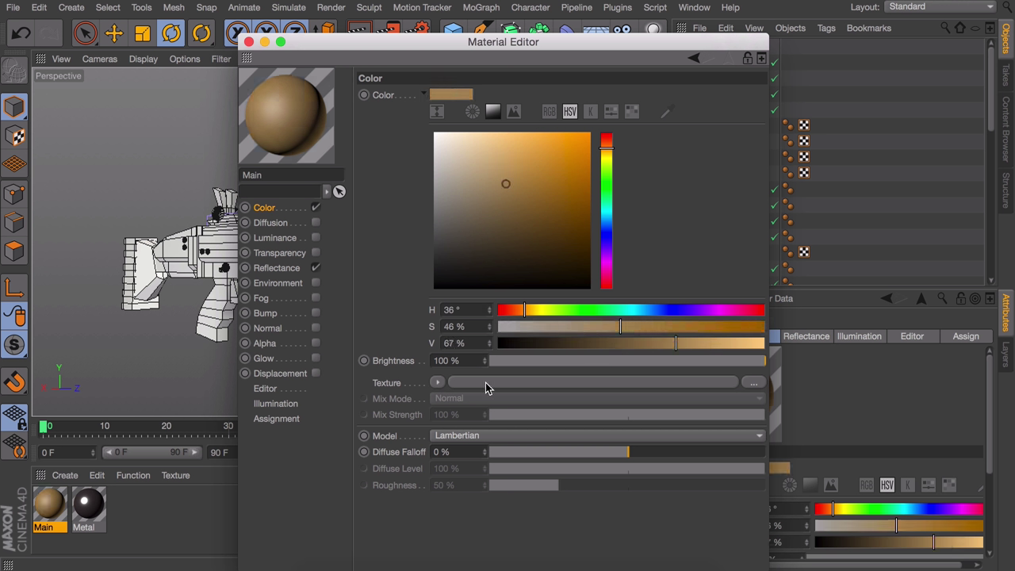
Add a Noise shader to the Main material's color texture and choose the Sparse Convolution noise type.
click(438, 383)
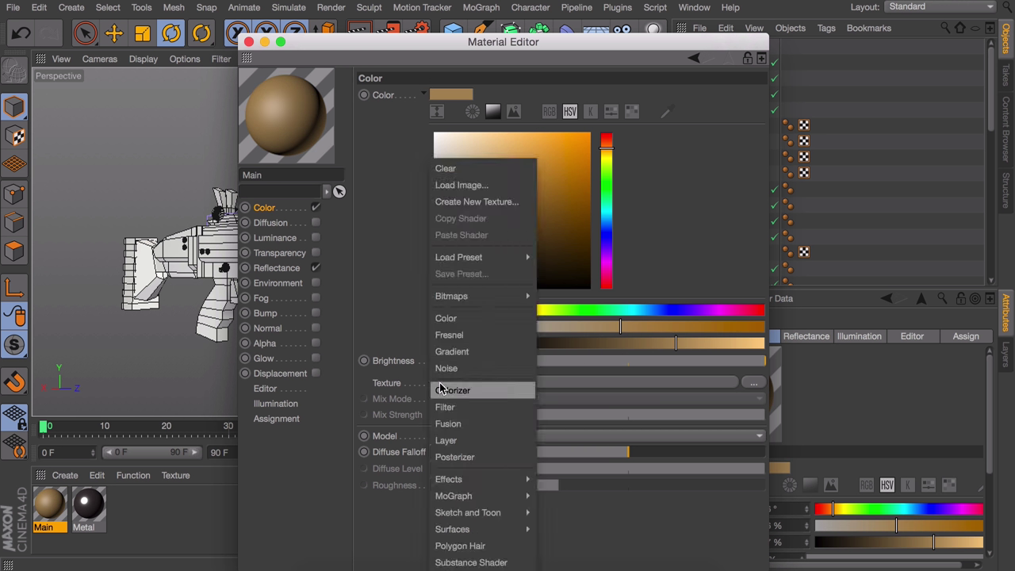
click(445, 368)
click(456, 401)
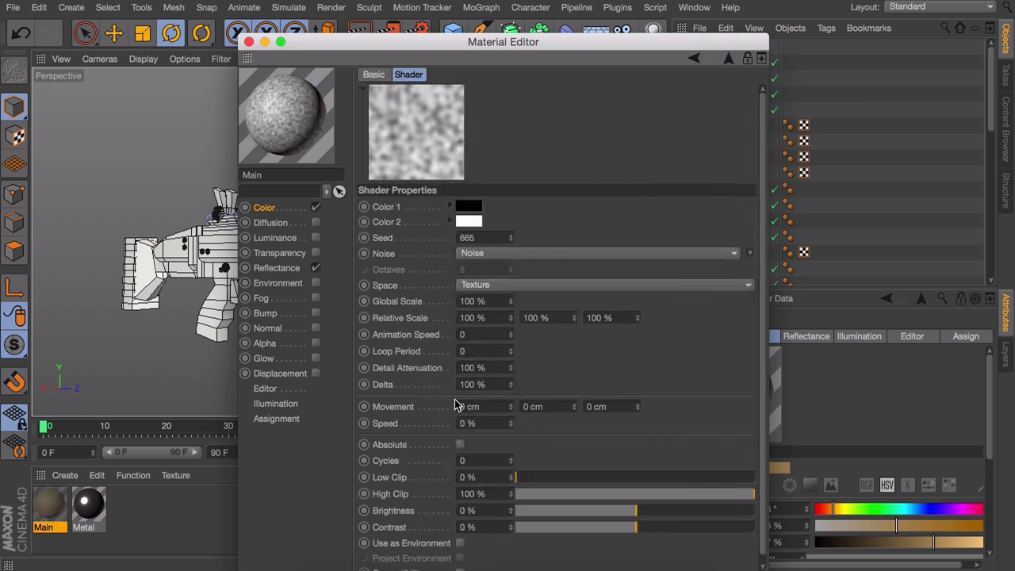
click(750, 253)
scroll(865, 374, down, 1)
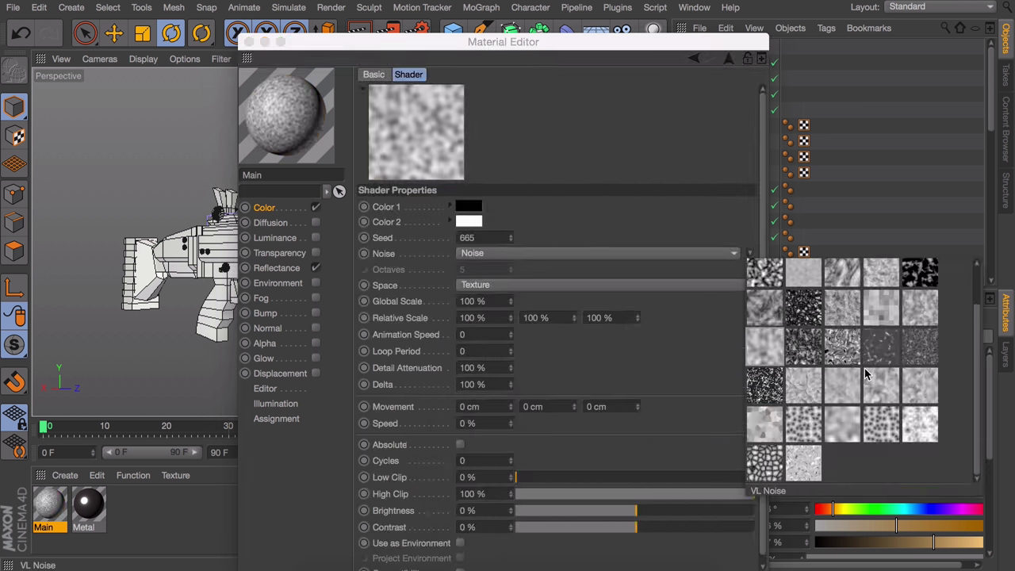
click(840, 430)
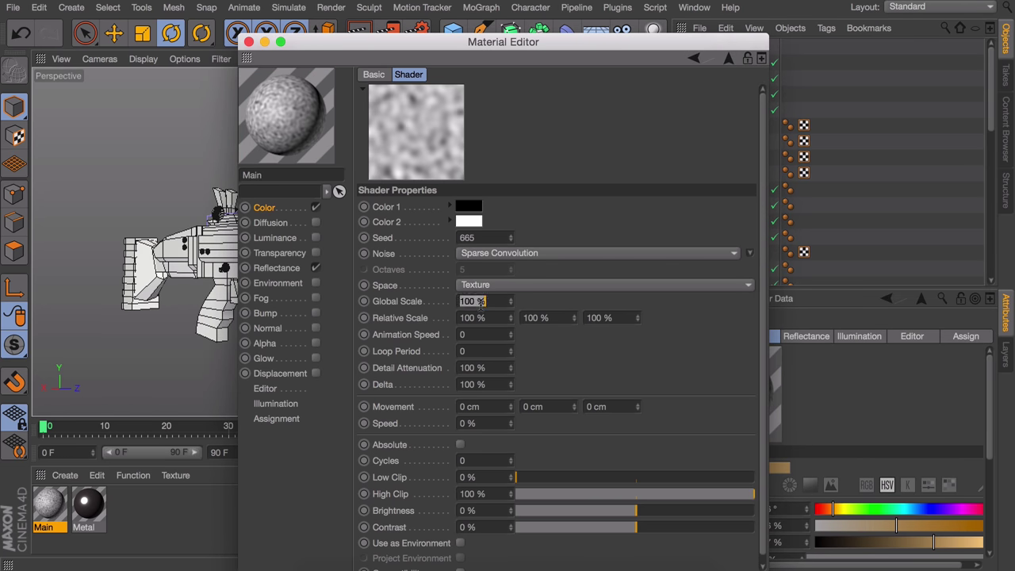
Set the noise shader's global scale to 300%.
click(479, 304)
text(300)
key(Return)
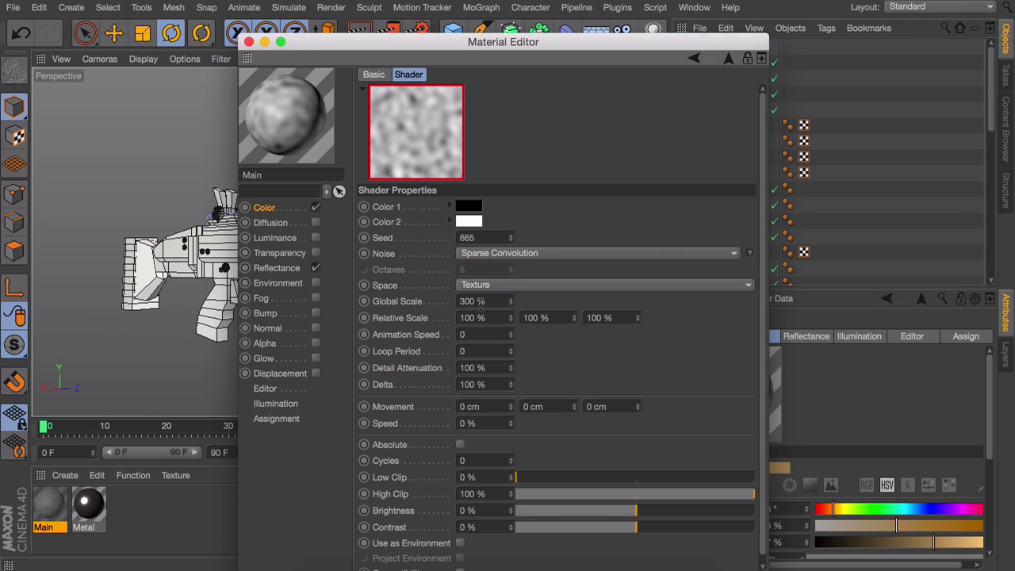
Change the noise shader's Color 1 to a medium grey and Color 2 to a dark grey.
click(468, 206)
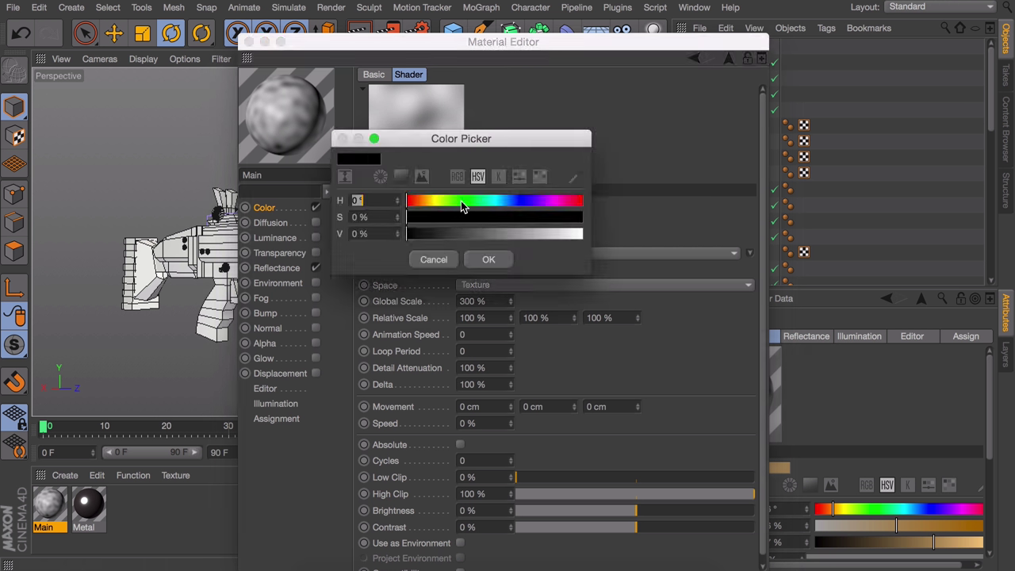
drag(463, 235, 441, 253)
click(476, 264)
click(468, 222)
click(479, 282)
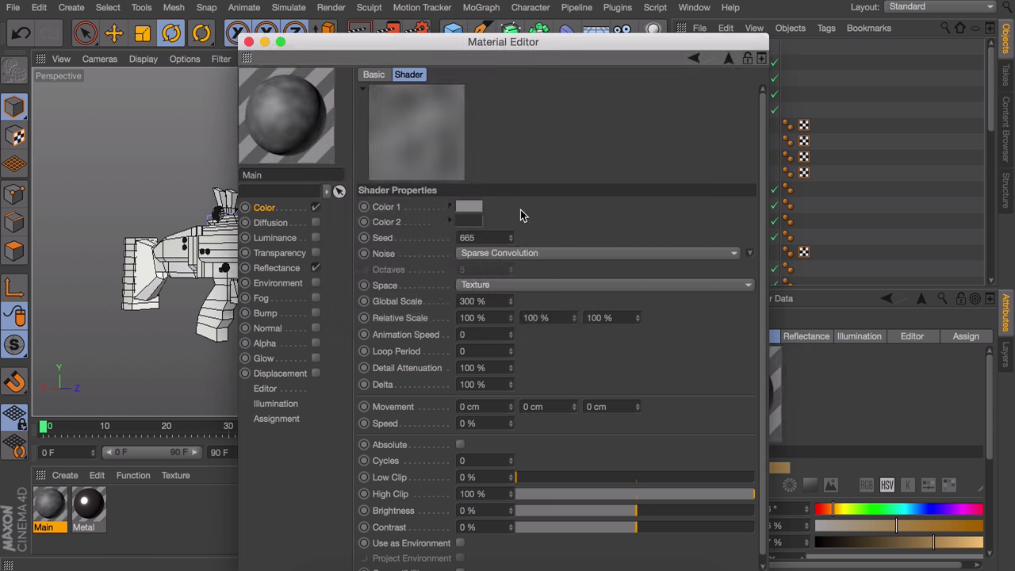
Blend the noise texture over the Main material's base color with mix mode Add at 50% mix strength.
click(266, 208)
click(468, 448)
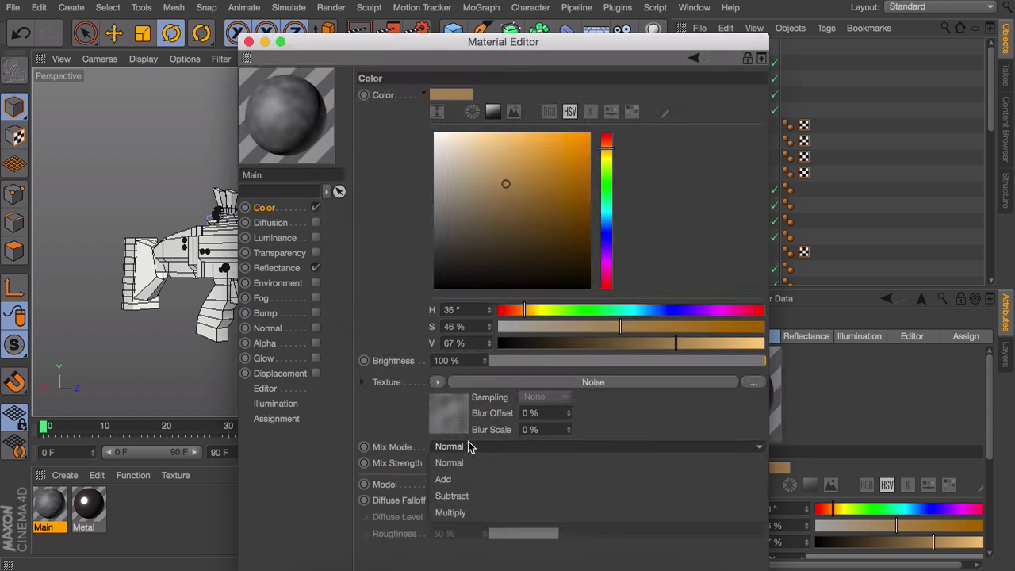
click(448, 479)
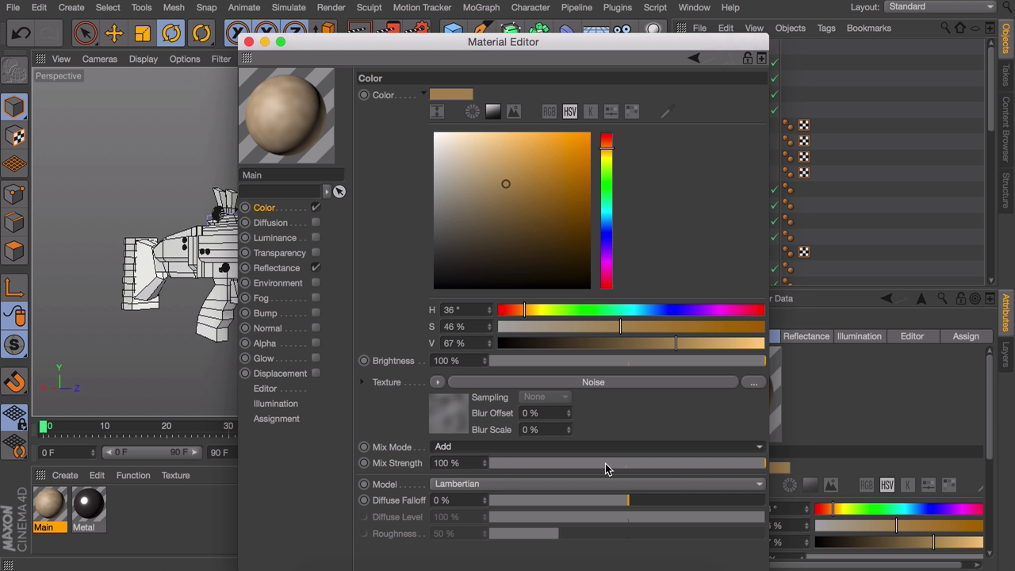
click(600, 465)
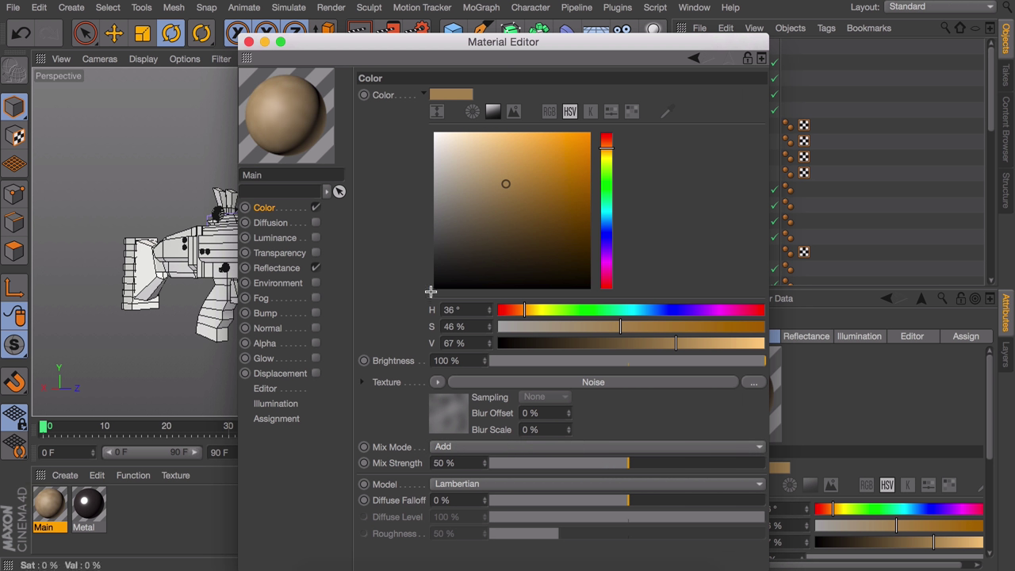
Set the Main material's default specular to 40% width and 100% specular strength, and close its editor.
click(277, 268)
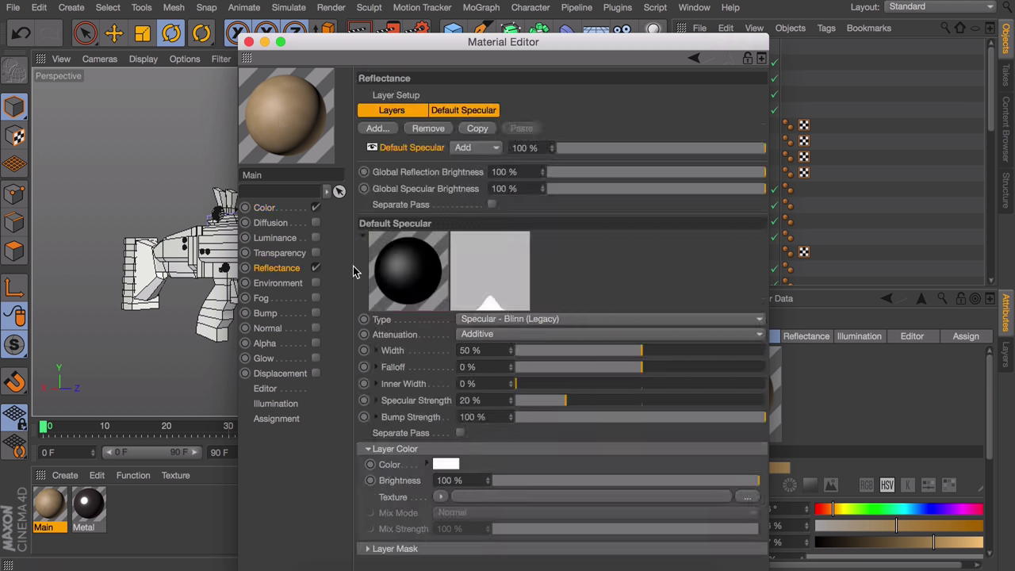
drag(619, 352, 615, 353)
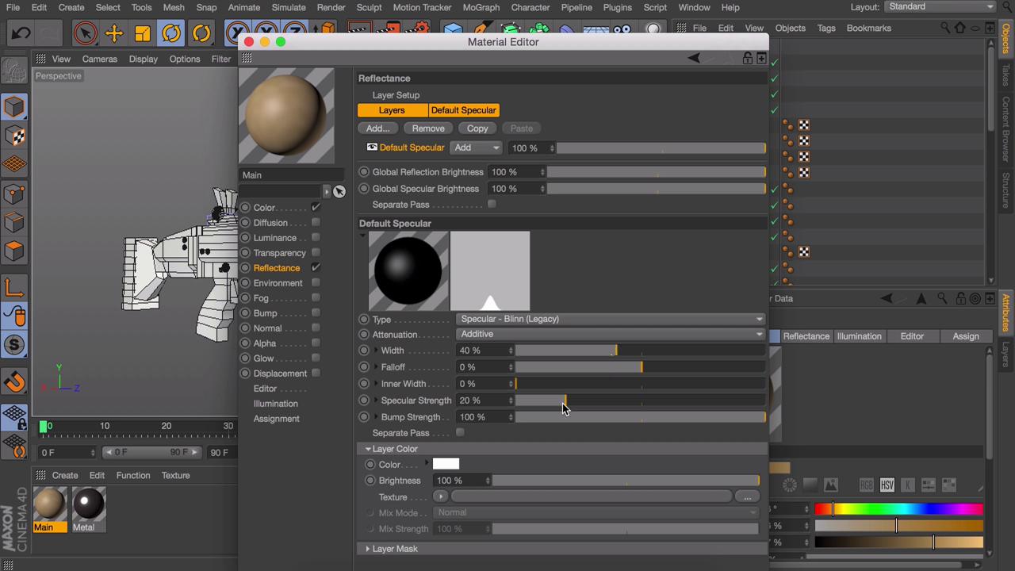
drag(561, 404, 815, 410)
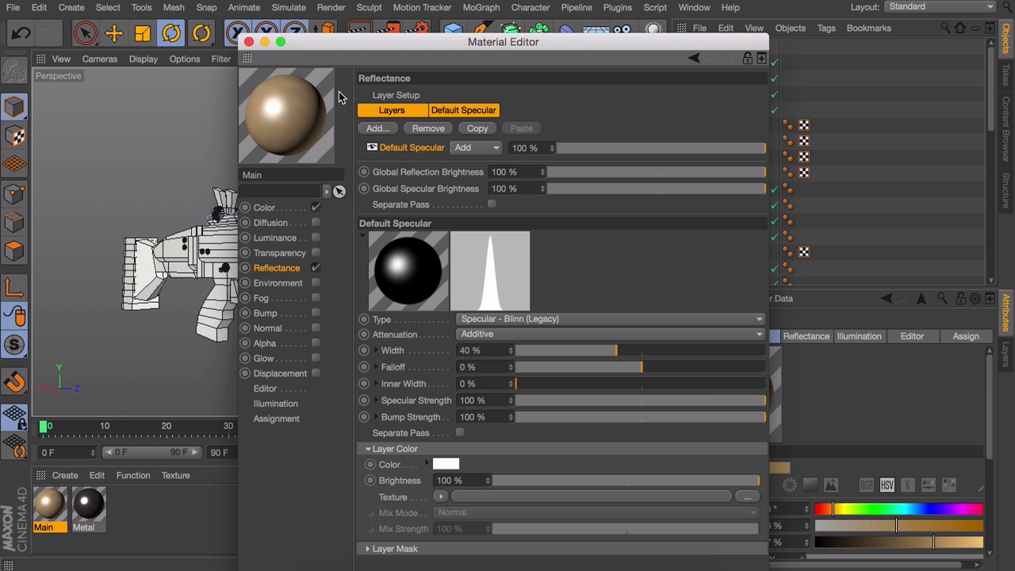
click(248, 42)
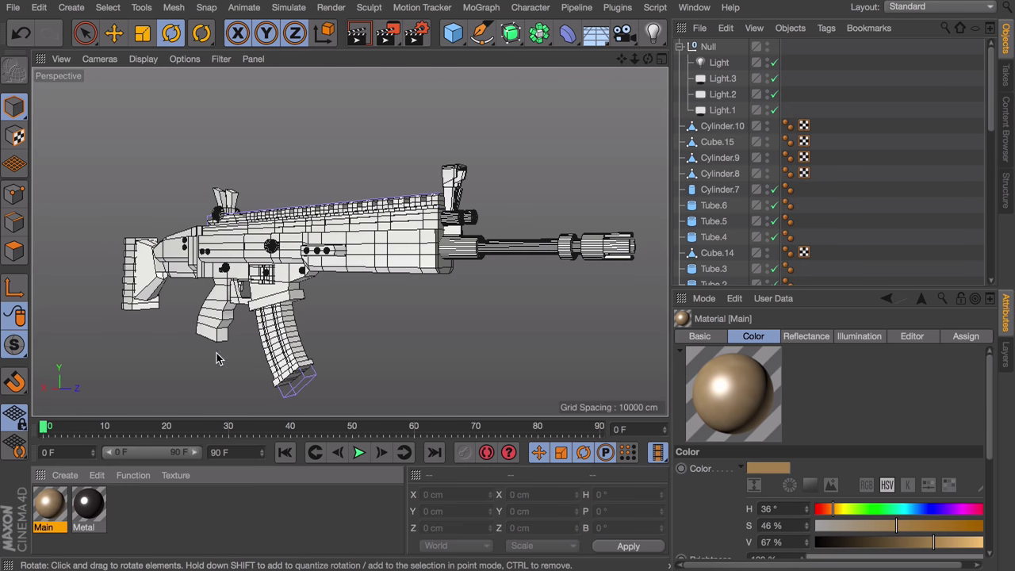
Create a material named Metal 2 and set its color to hue 349°, saturation 14% and value 32%.
double_click(165, 521)
double_click(49, 502)
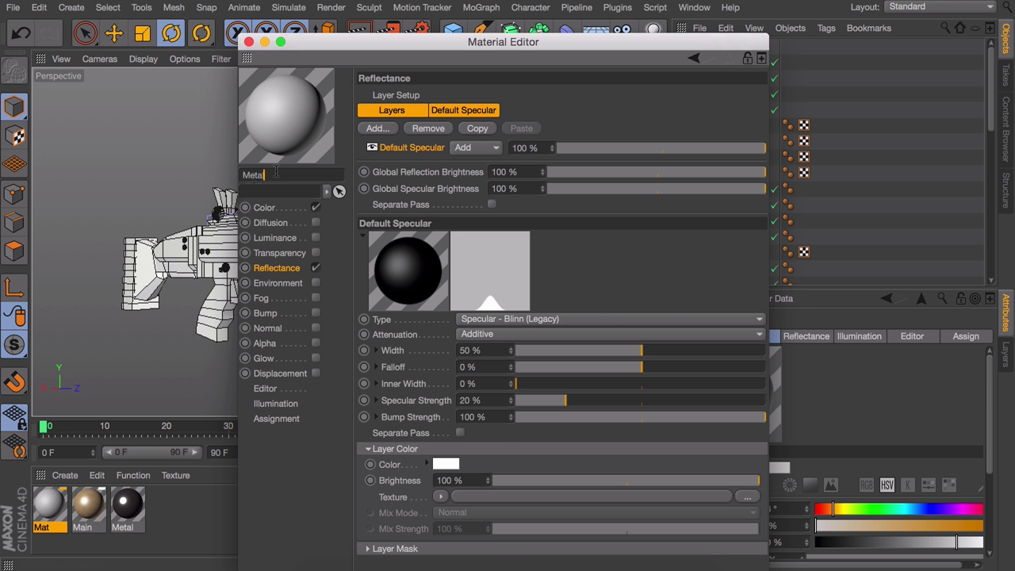
click(271, 211)
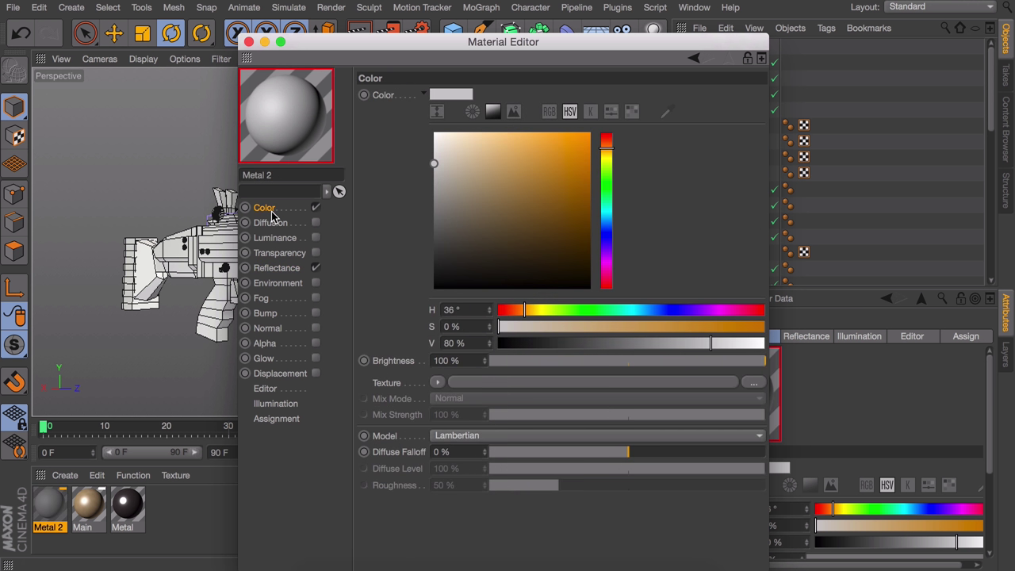
click(729, 311)
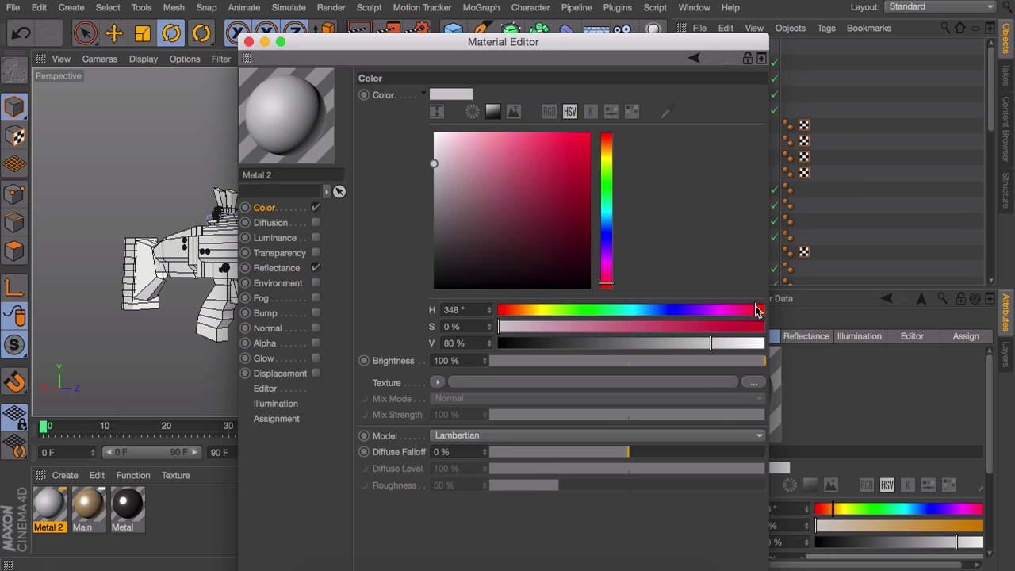
drag(489, 331, 536, 327)
drag(710, 342, 584, 344)
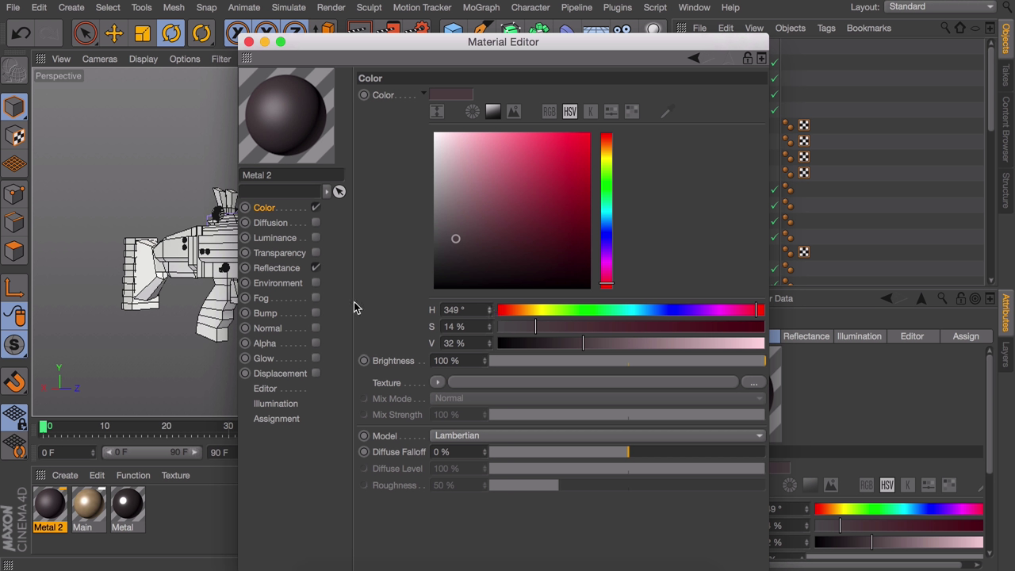
Add a Fresnel texture to Metal 2's color channel, with mix mode Add at 10% mix strength.
click(438, 382)
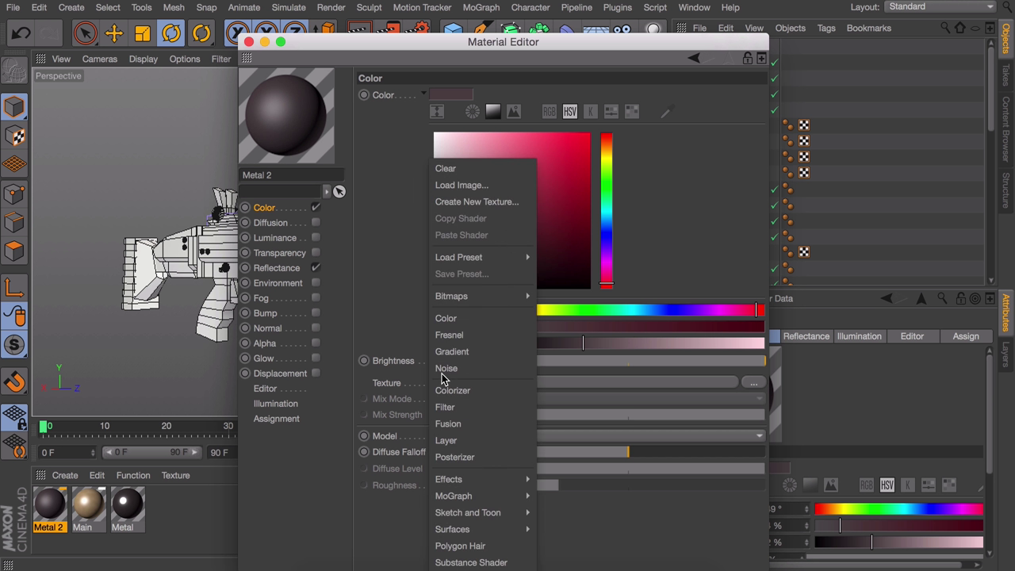
click(451, 335)
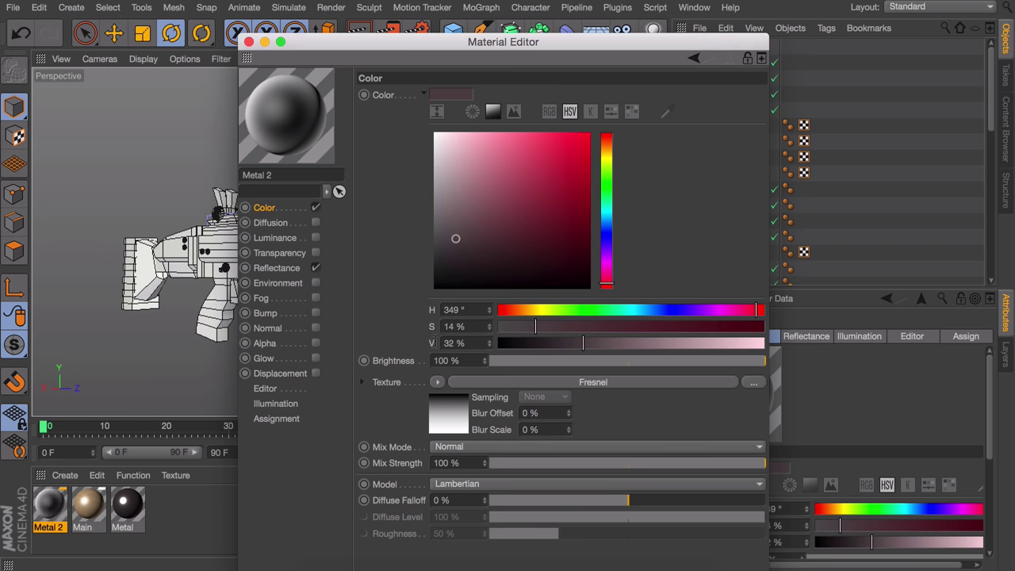
click(456, 448)
click(456, 464)
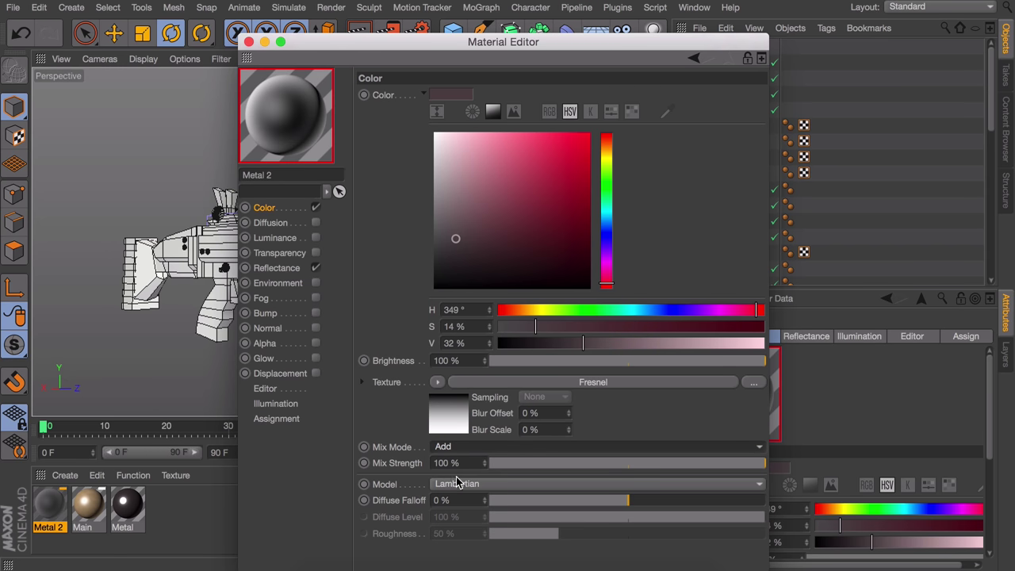
click(501, 463)
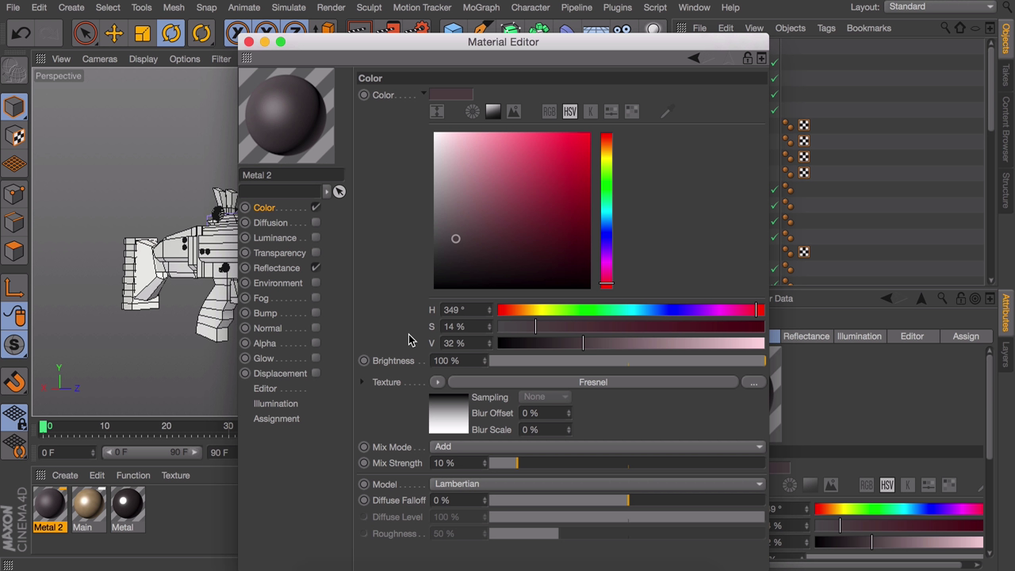
Raise Metal 2's specular strength to about 55% and close its editor.
click(278, 268)
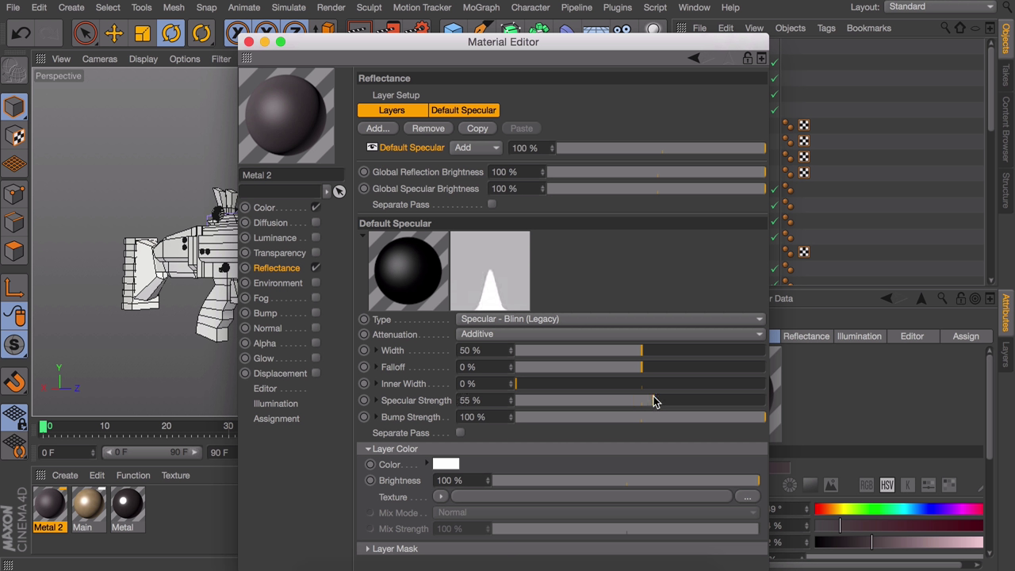
click(248, 43)
Create a material named Grey detail and set its color to hue 204°, saturation 5% and value about 62%.
double_click(188, 513)
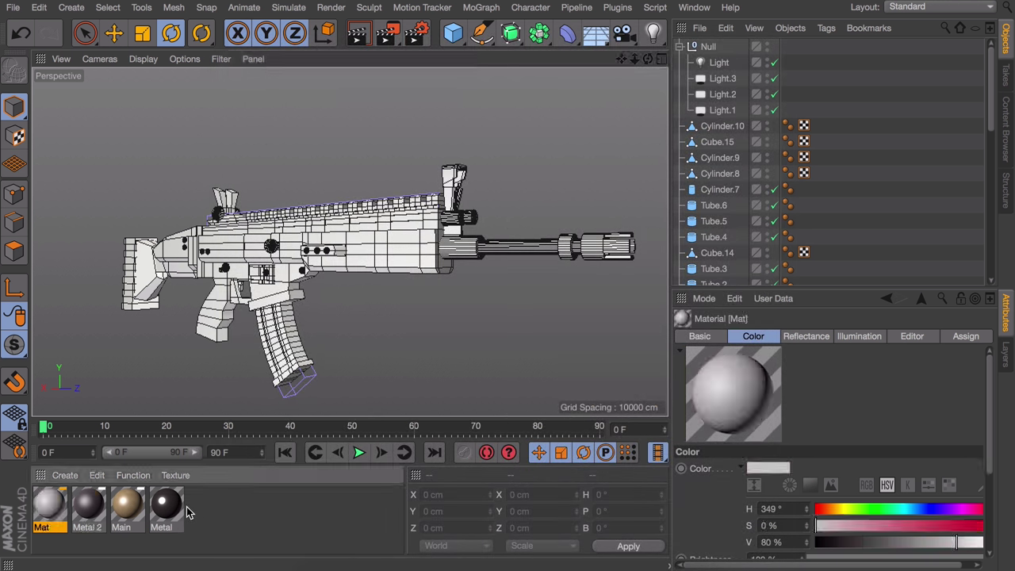
double_click(51, 504)
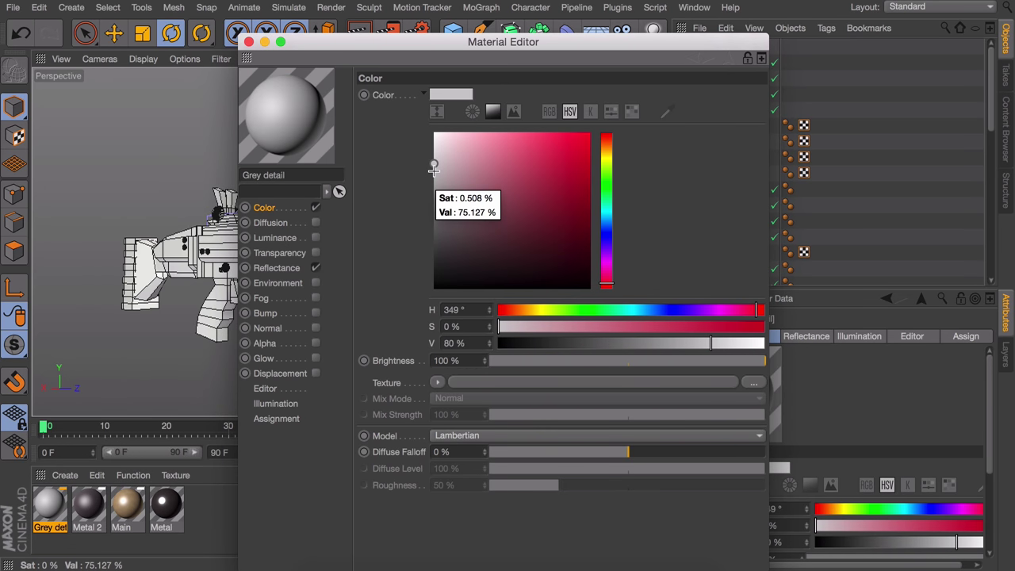
drag(731, 315, 664, 344)
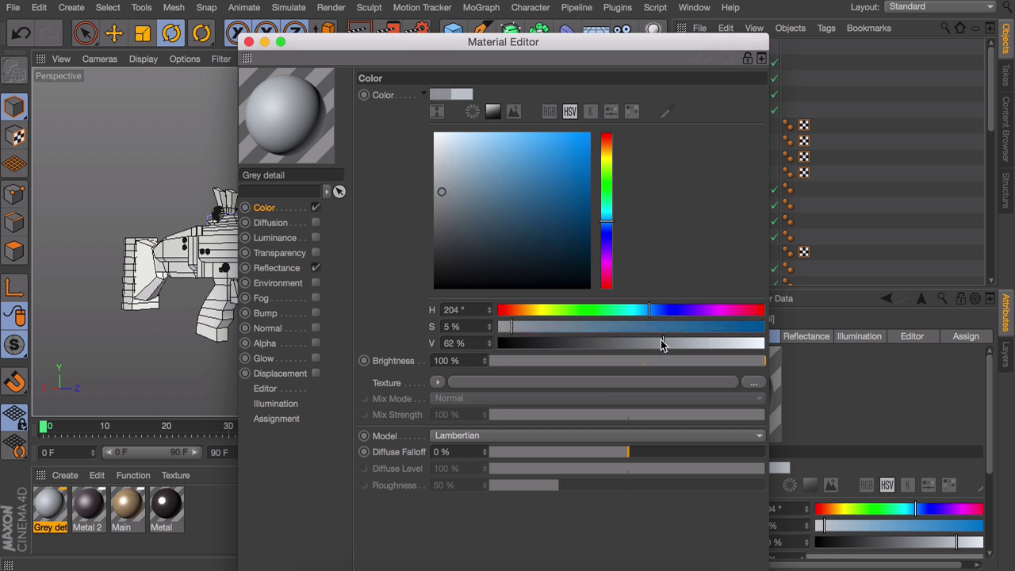
Reduce the Grey detail material's default specular width to about 43%.
click(276, 270)
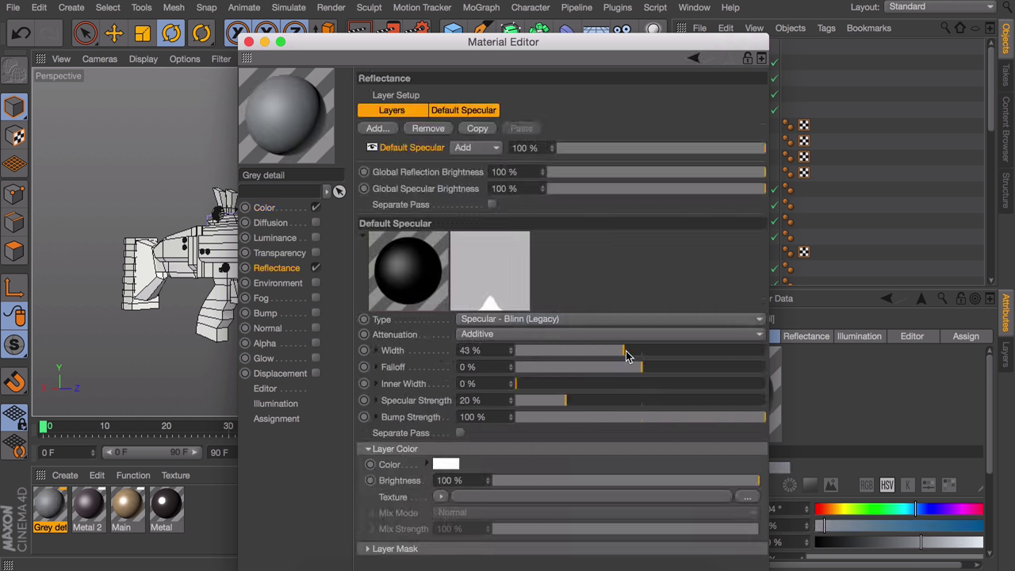
drag(626, 353, 627, 353)
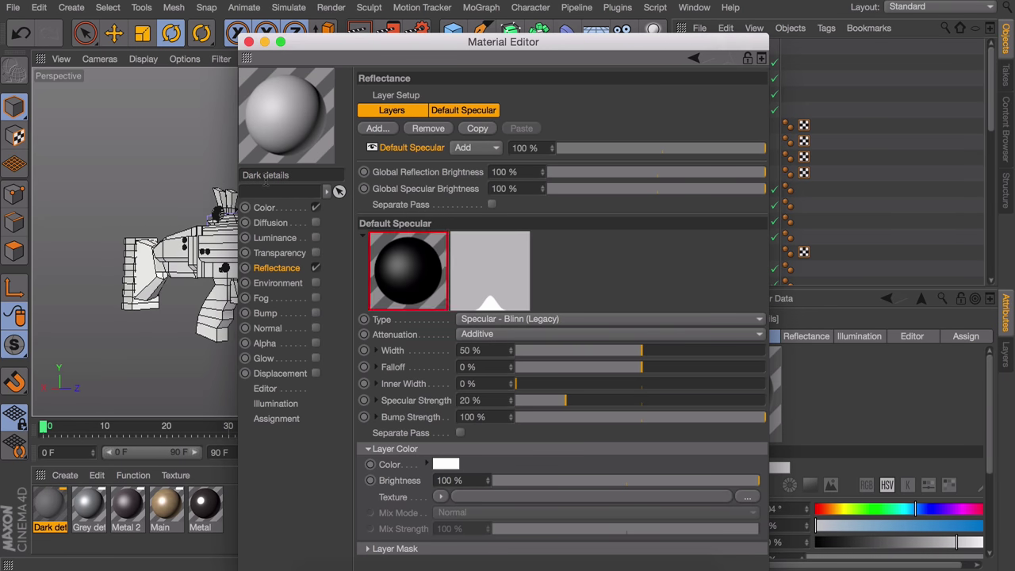
Color the Dark details material with hue 229°, saturation 12% and value 24%, and close its editor.
click(264, 207)
drag(435, 164, 432, 240)
drag(602, 309, 667, 310)
click(545, 327)
click(564, 327)
click(565, 344)
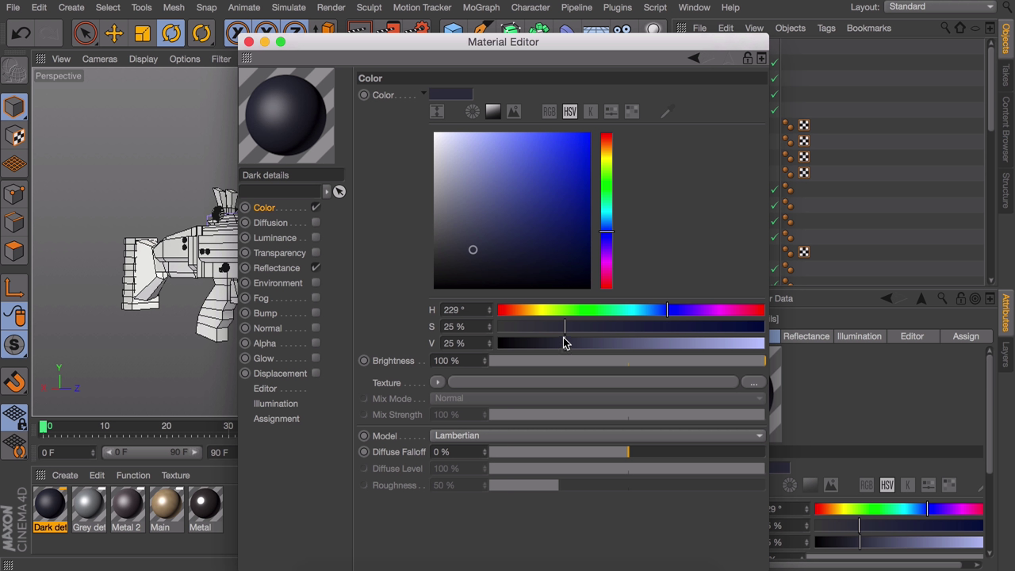
click(279, 270)
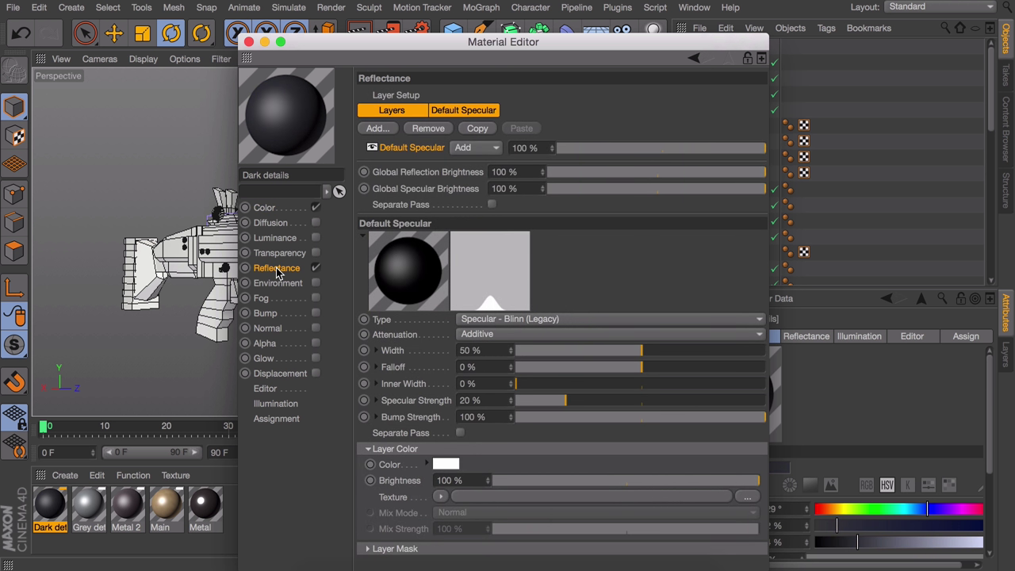
click(248, 41)
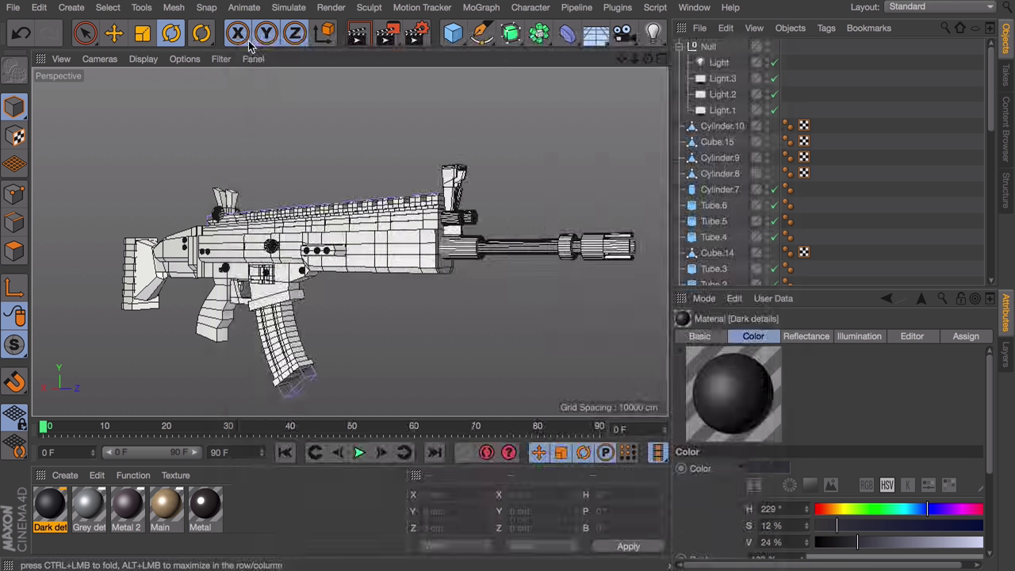
Switch to the four-view layout and apply the Grey detail material to the rifle's magazine.
middle_click(425, 289)
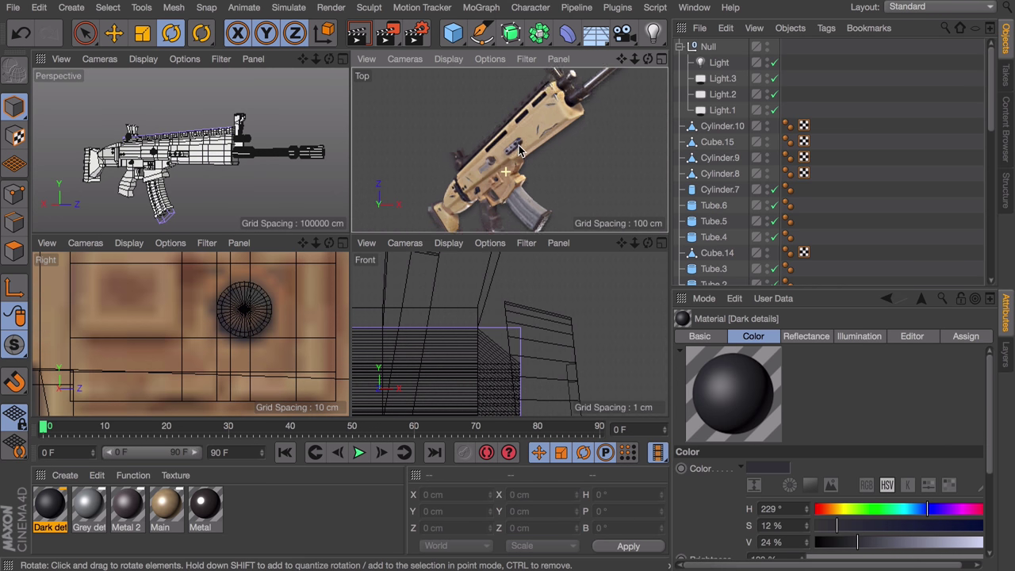
scroll(207, 310, up, 3)
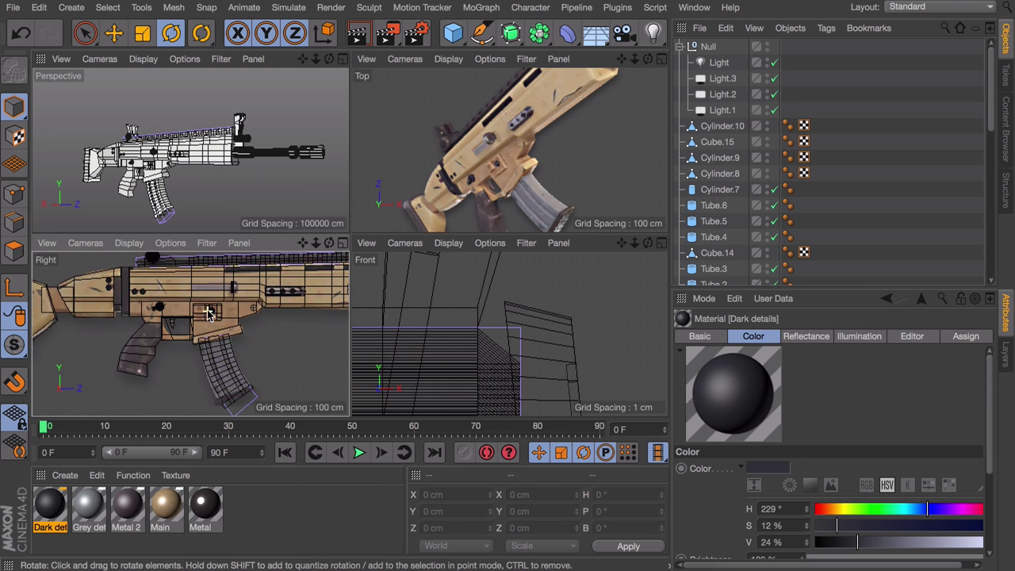
click(165, 208)
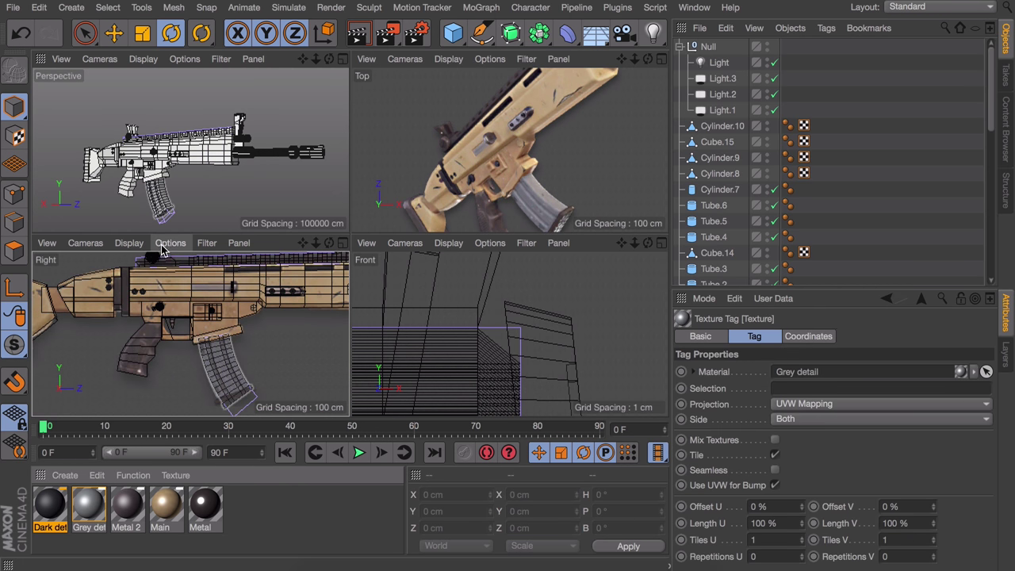
Select the magazine body and frame it in the Perspective view.
click(225, 372)
key(o)
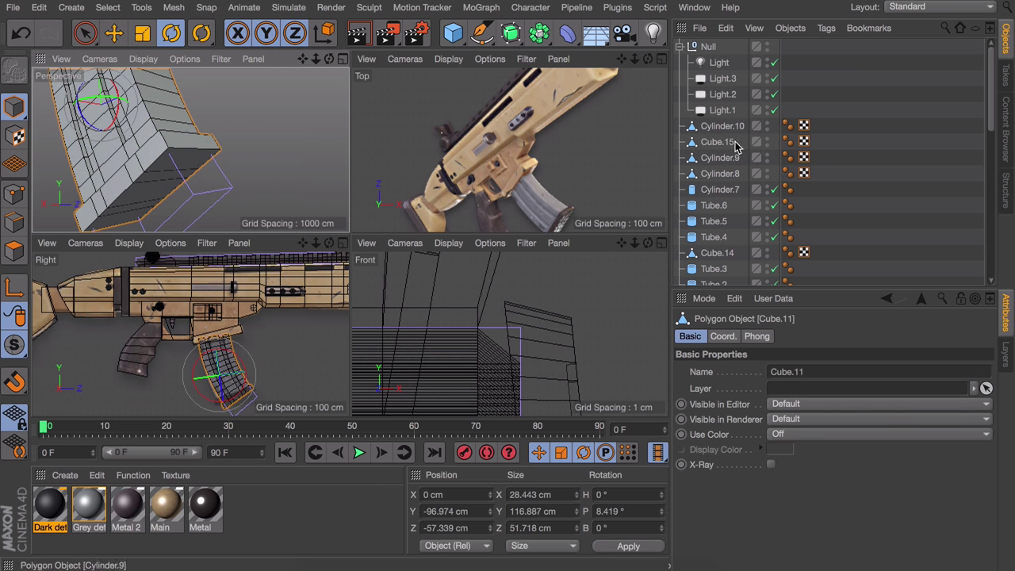
Loop-select the polygons of the magazine's base plate and apply the Metal 2 material to them.
scroll(708, 208, down, 5)
scroll(710, 158, up, 4)
click(15, 249)
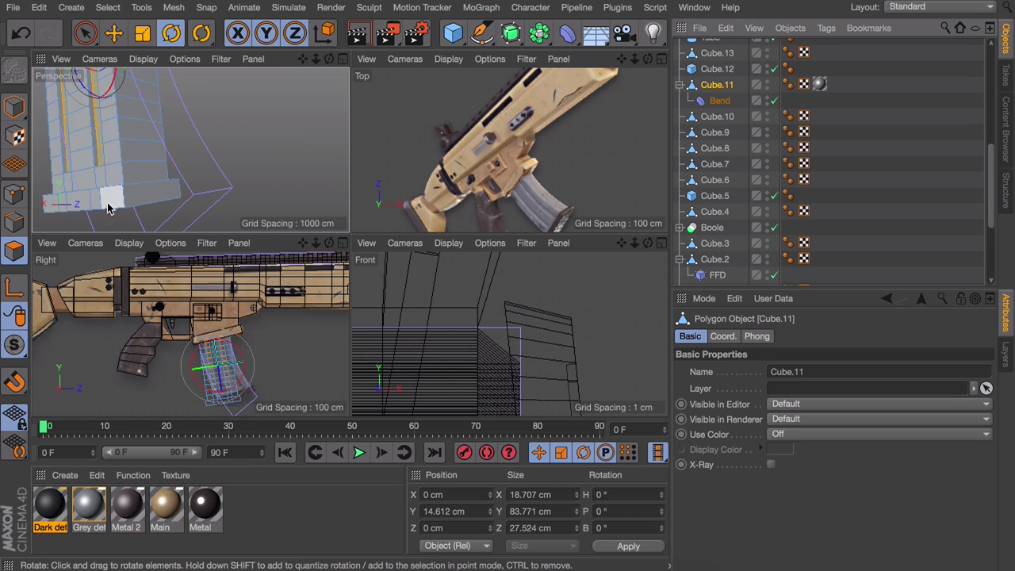
key(u)
key(l)
click(122, 199)
mouse_move(123, 200)
alt+mouse_down()
mouse_move(127, 159)
mouse_move(176, 123)
mouse_move(119, 198)
alt+mouse_up()
key(e)
key(9)
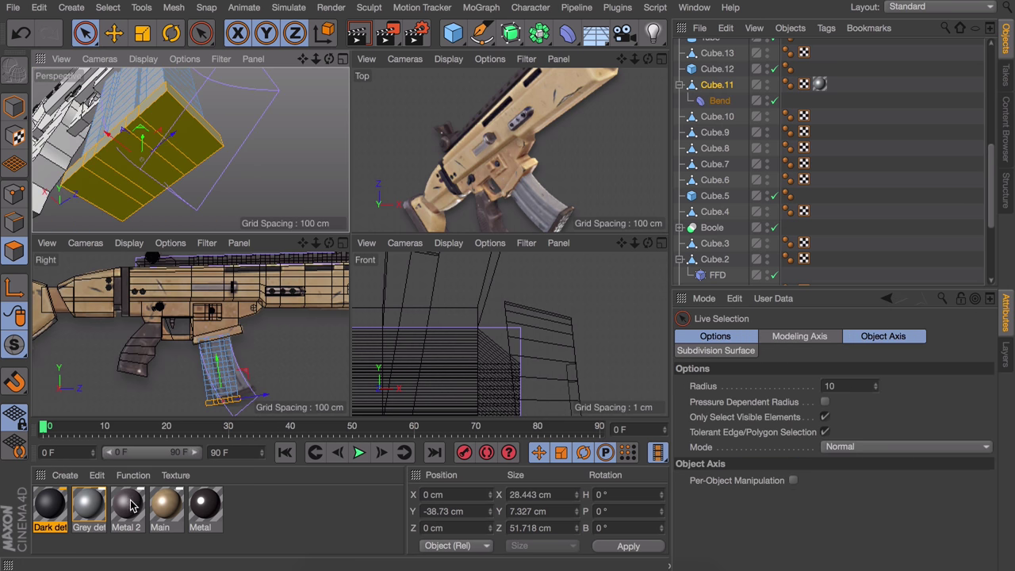
drag(131, 506, 168, 150)
click(267, 145)
Apply the Main material to the rifle's main body.
alt+drag(267, 146, 177, 172)
scroll(177, 172, up, 5)
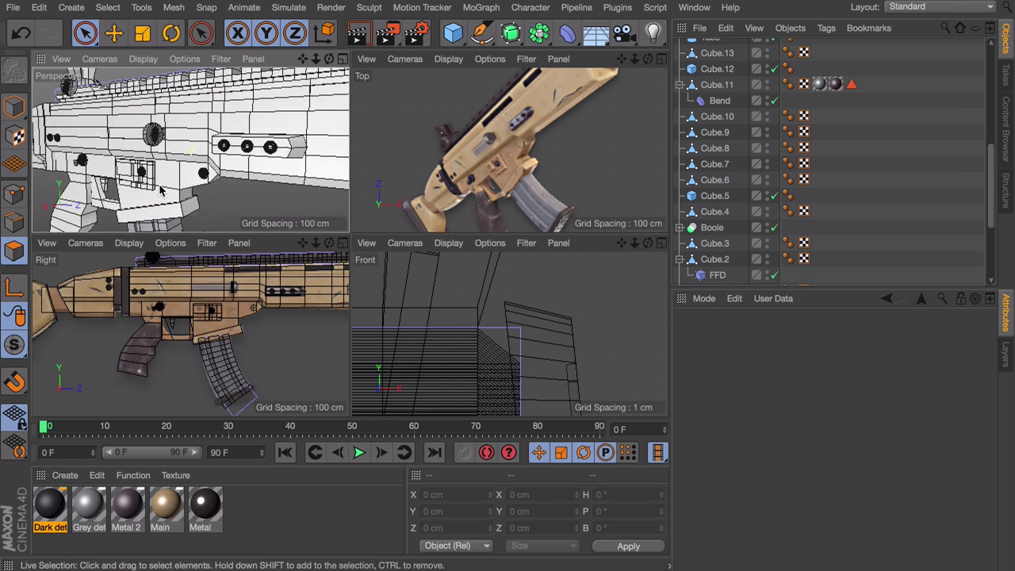
drag(166, 495, 274, 171)
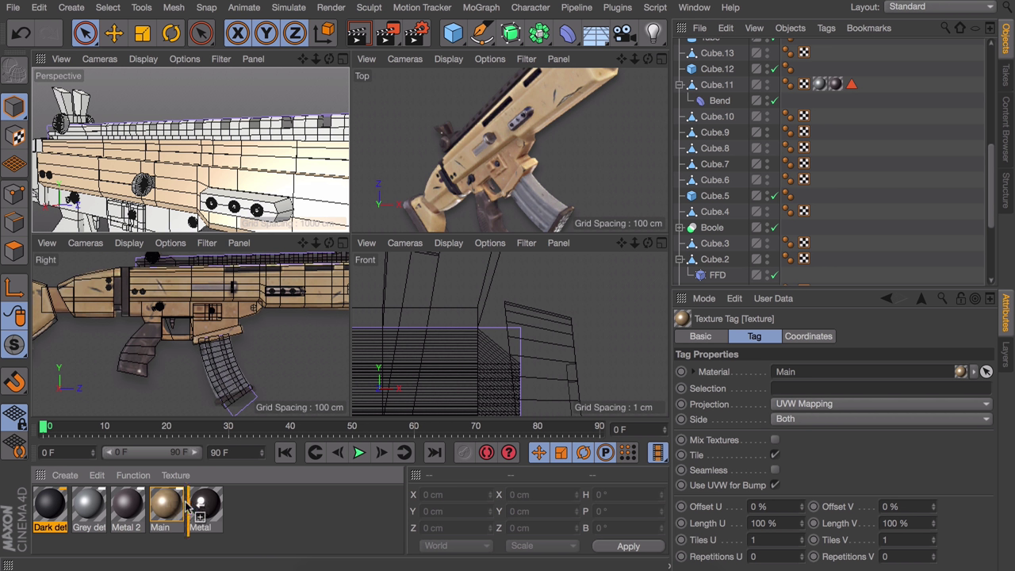
Duplicate the Main material and rename the copy "Main alt".
ctrl+drag(188, 508, 190, 508)
double_click(202, 527)
text(alt)
key(Return)
Set the Main alt color to hue 34°, saturation 41% and value 66%, and close its editor.
double_click(205, 506)
drag(547, 21, 670, 45)
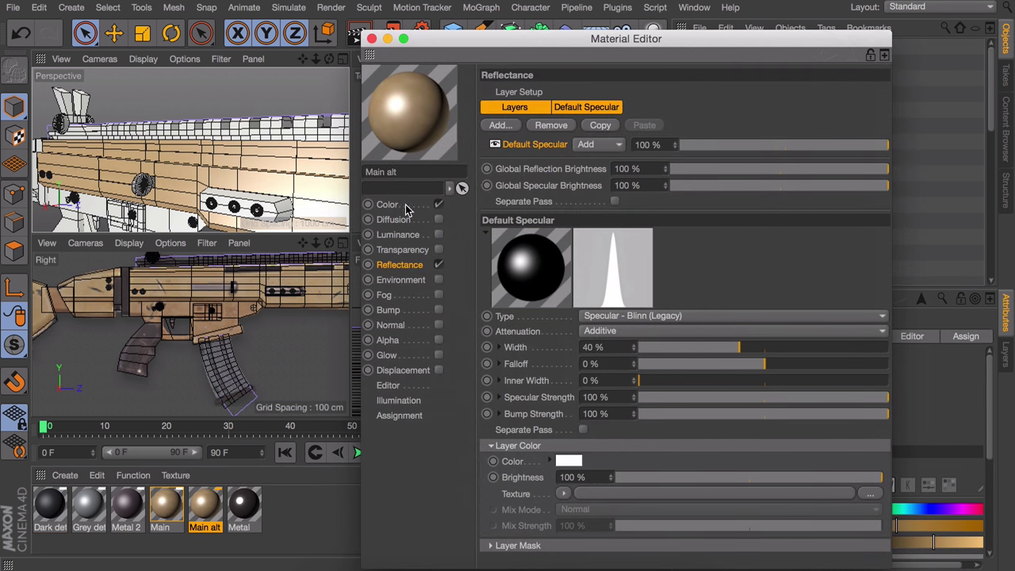
click(406, 210)
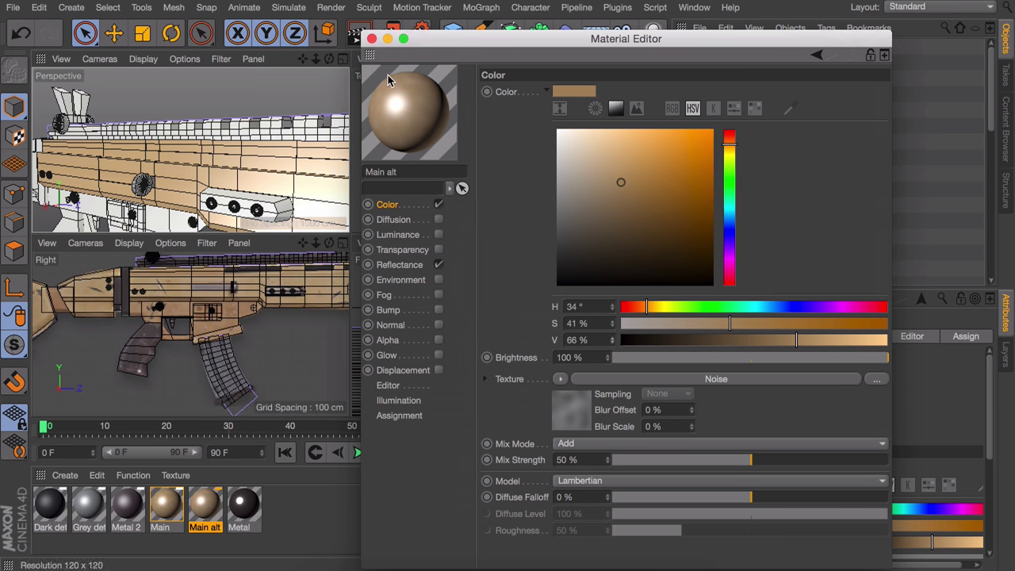
click(166, 507)
click(514, 149)
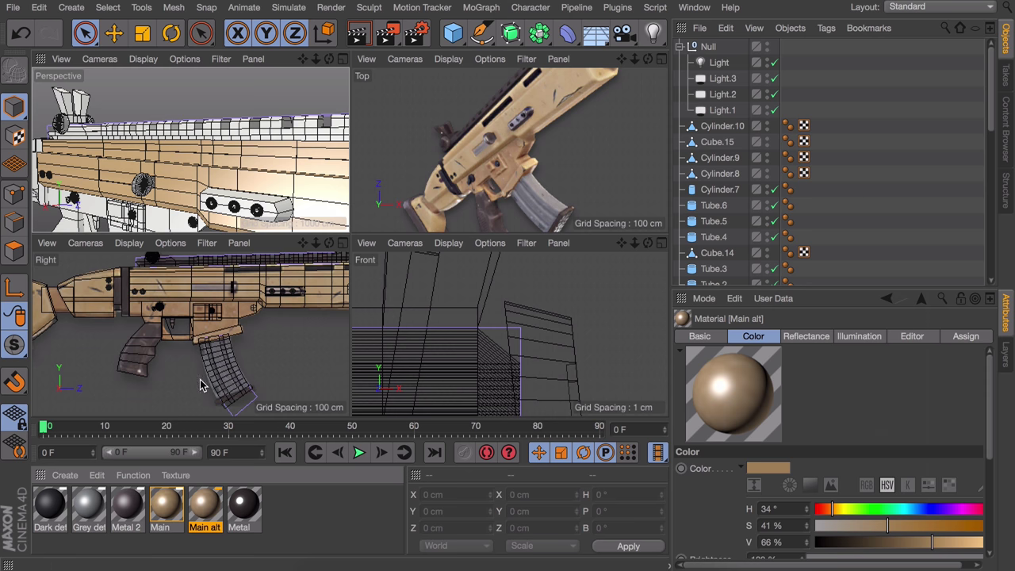
Swap the tan material names, calling the original "Main alt" and the adjusted copy "Main".
double_click(166, 508)
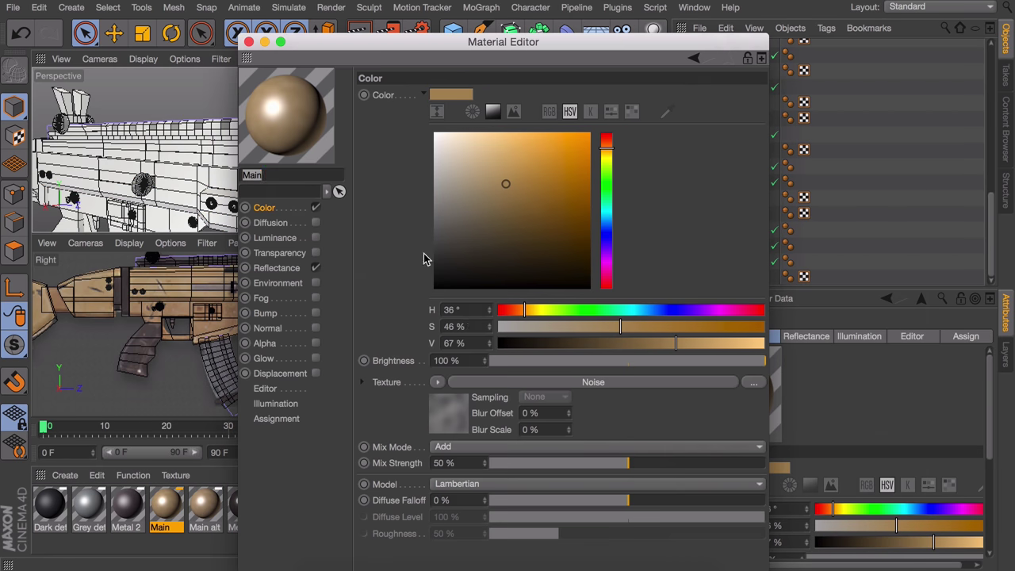
click(205, 515)
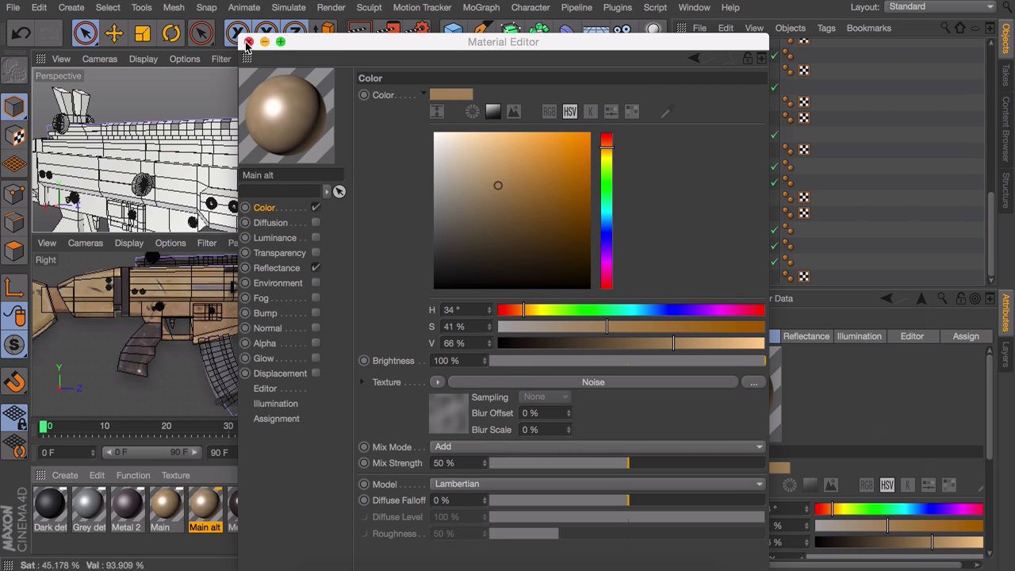
drag(165, 508, 163, 508)
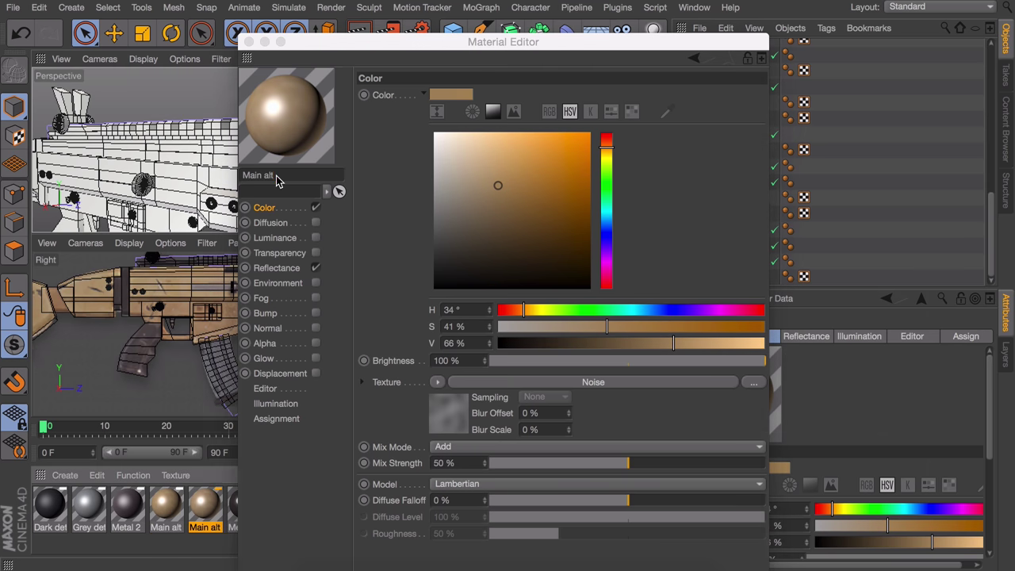
Apply the Main alt material to the stock parts and Dark details to the small screws and collar.
drag(164, 508, 176, 193)
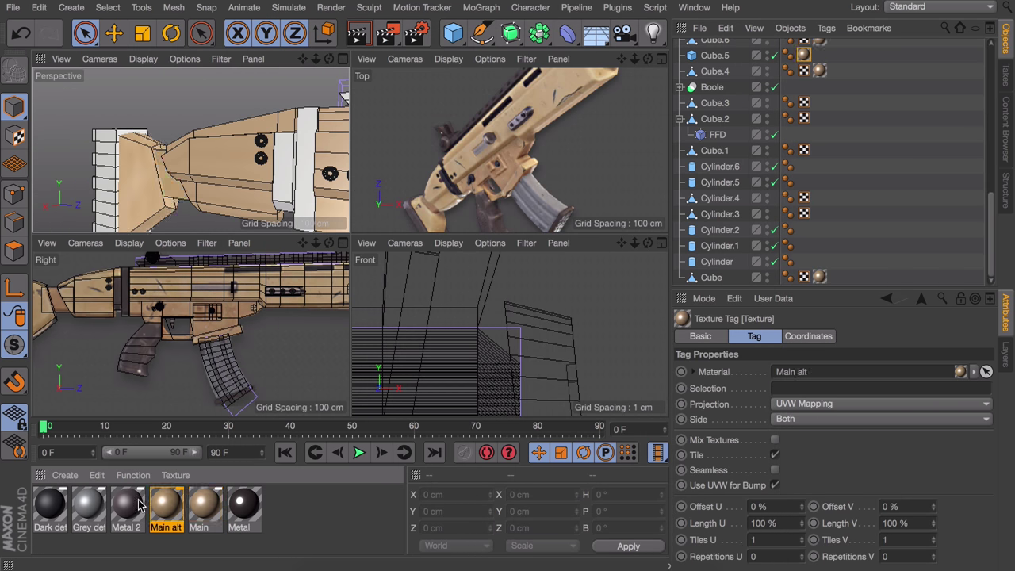
drag(168, 464, 169, 464)
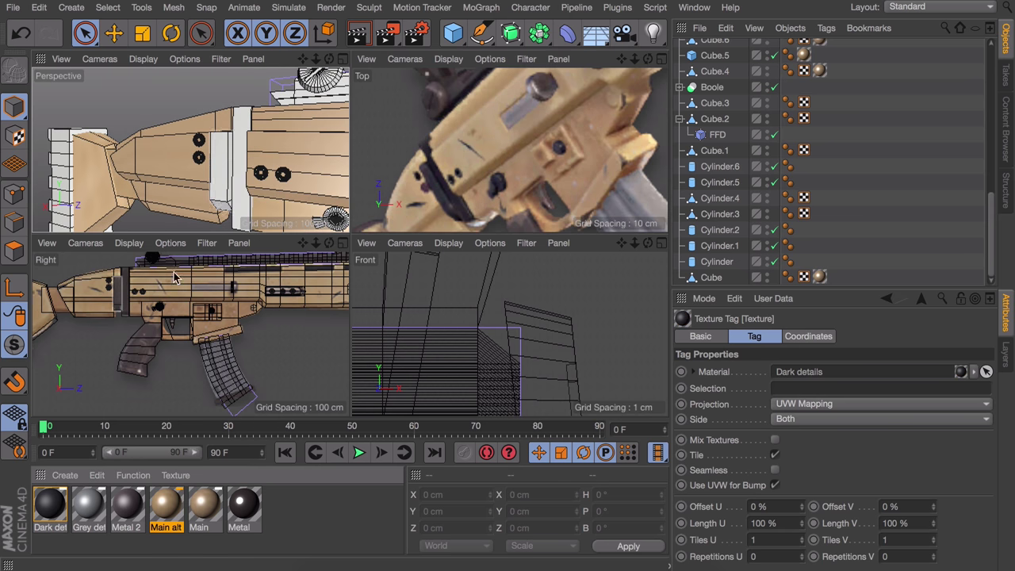
scroll(210, 99, up, 5)
scroll(210, 99, down, 3)
Apply Metal 2 to the rear sight and put one Metal 2 tag on the Boole object instead of its cylinders.
drag(127, 508, 163, 163)
scroll(792, 159, up, 5)
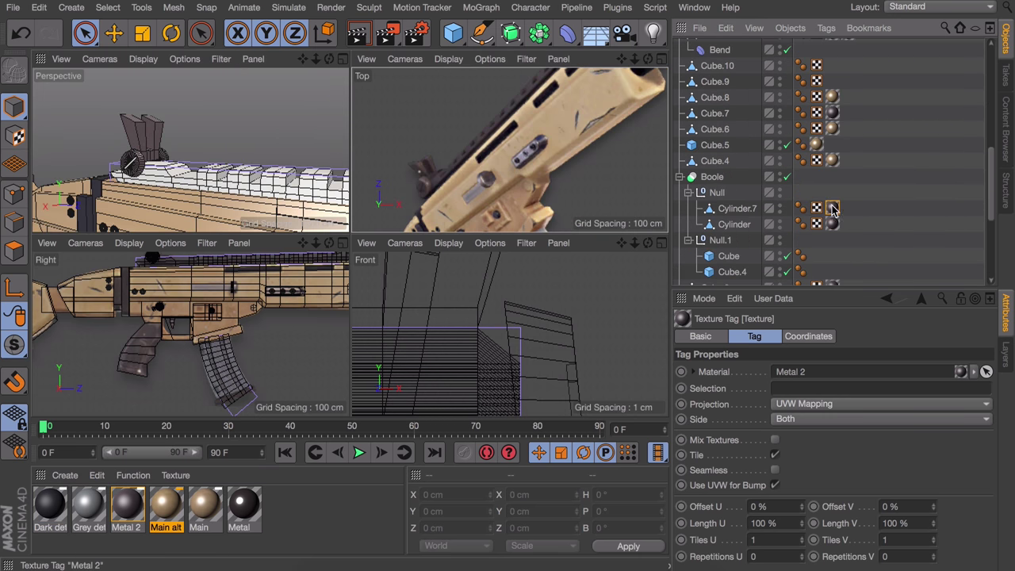
click(97, 321)
scroll(95, 113, up, 5)
click(88, 122)
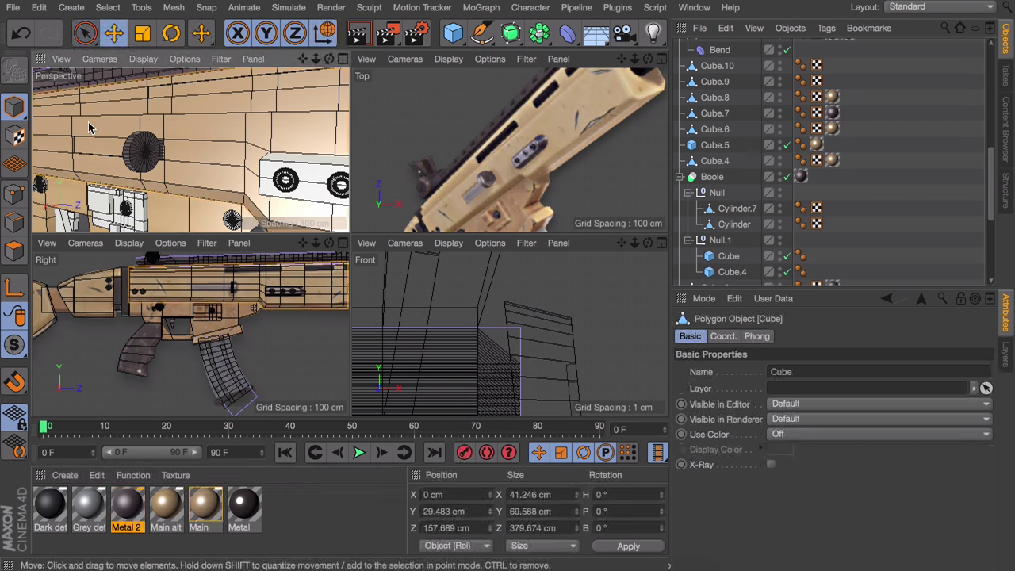
Apply the metal materials to the side rail and the small pins on the receiver.
key(super+z)
key(super+z)
drag(242, 159, 242, 159)
key(super+z)
key(super+z)
key(super+z)
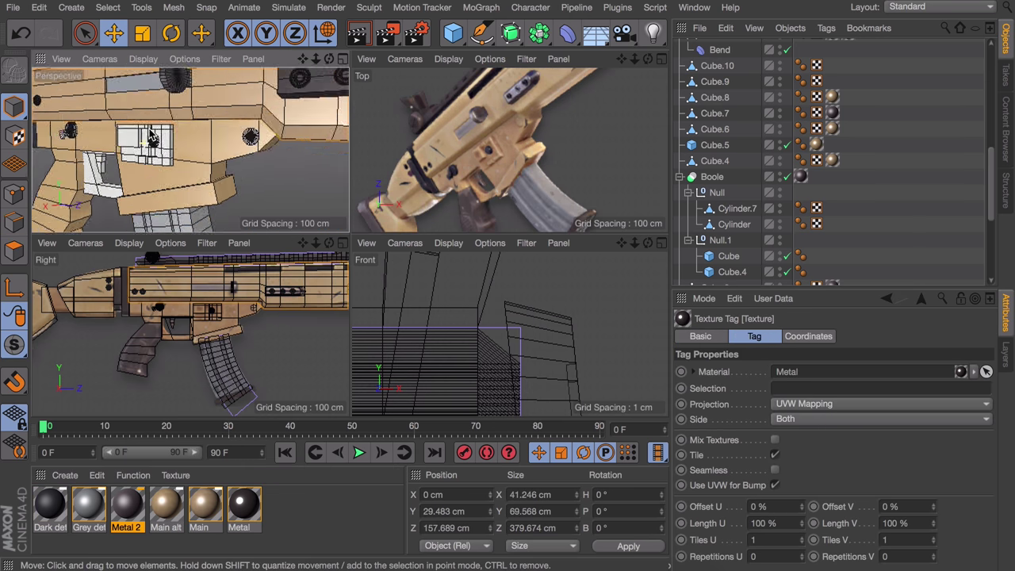
Apply the Main alt material to the lower receiver's side panel and the trigger guard.
key(super+z)
key(super+z)
key(super+z)
key(super+z)
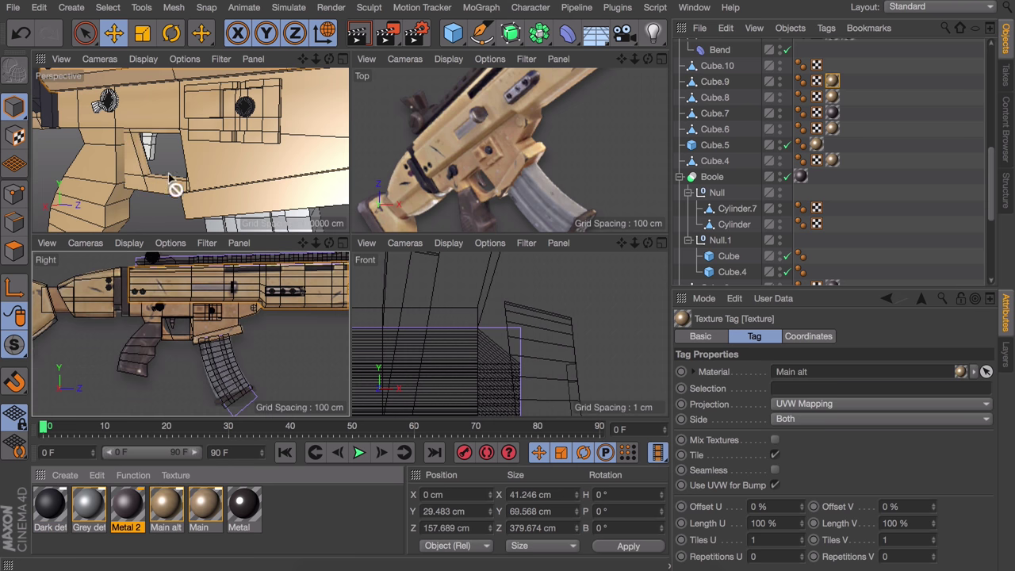
key(super+z)
key(super+z)
key(super+z)
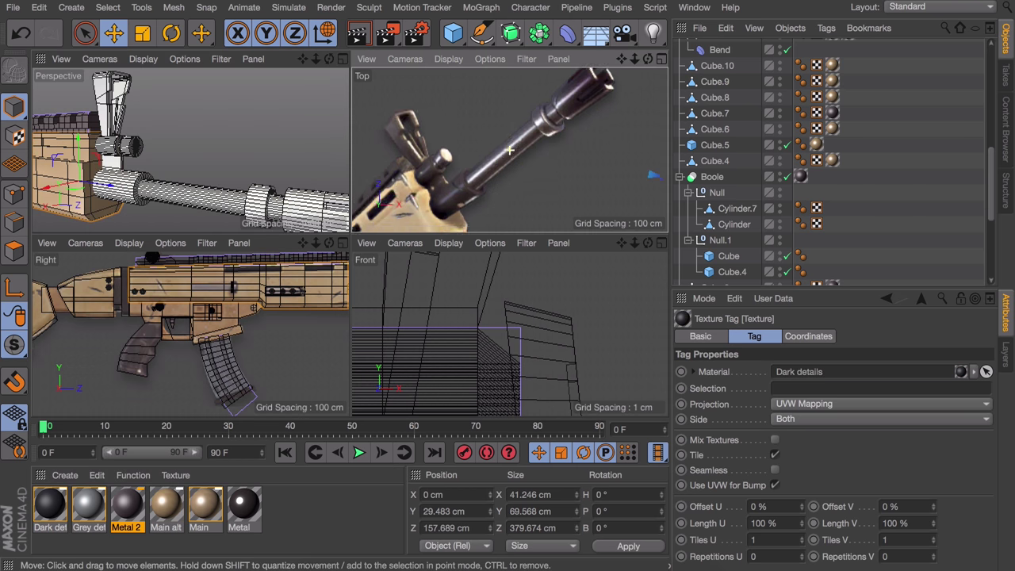
Apply the Metal material to the gas tube and the barrel sections.
key(super+z)
key(super+z)
key(super+z)
key(super+z)
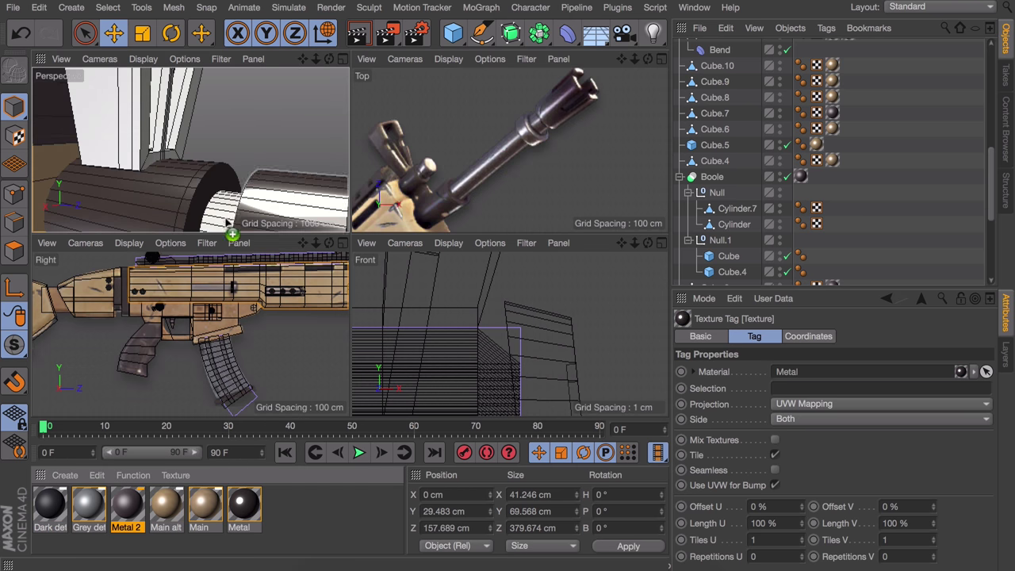
key(super+z)
key(super+z)
key(super+z)
key(super+z)
key(super+z)
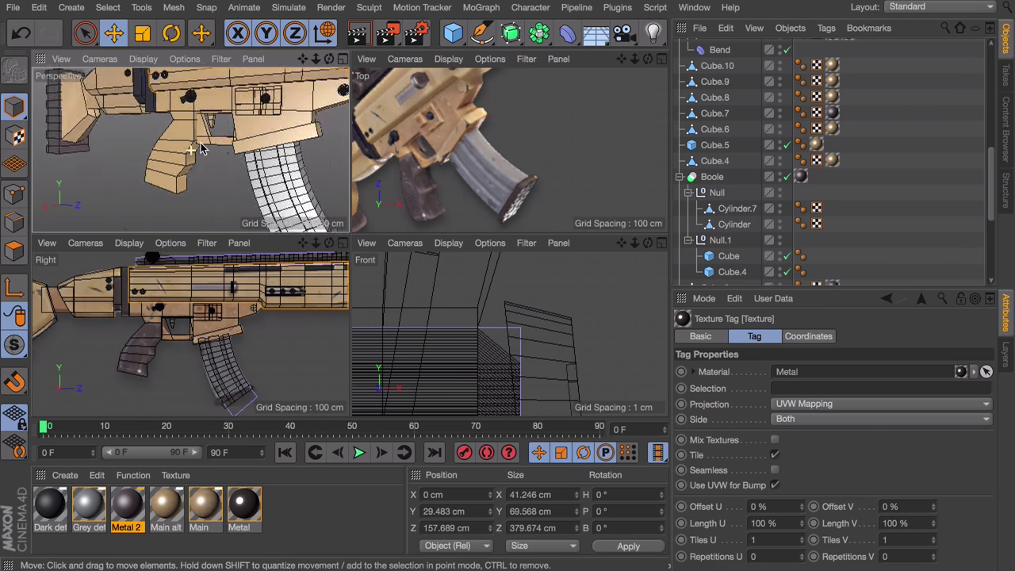
Loop-select the pistol grip polygons and apply the Metal 2 material to them.
key(super+z)
key(super+z)
key(super+z)
key(super+z)
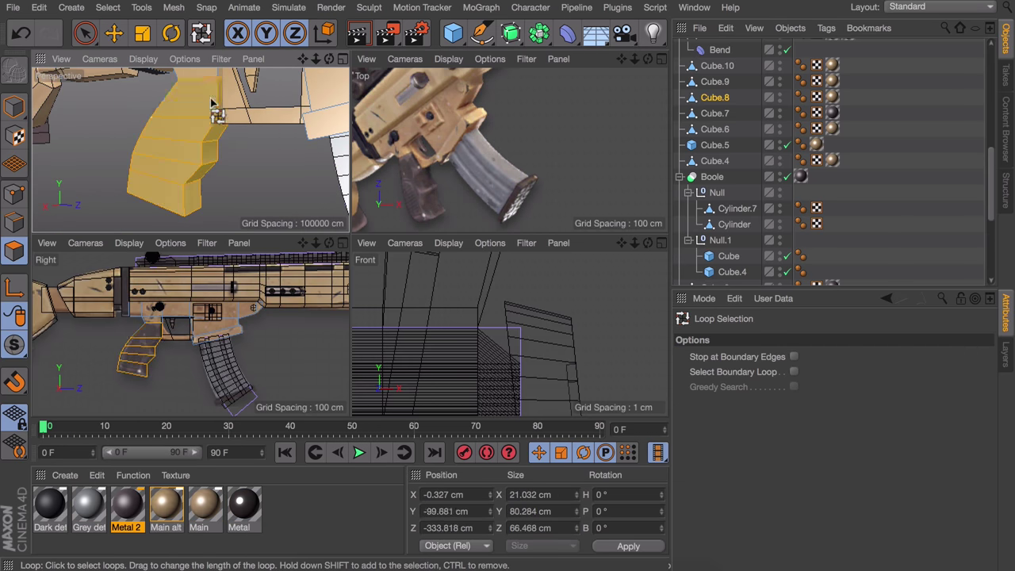
key(super+z)
key(super+z)
key(super+z)
key(super+z)
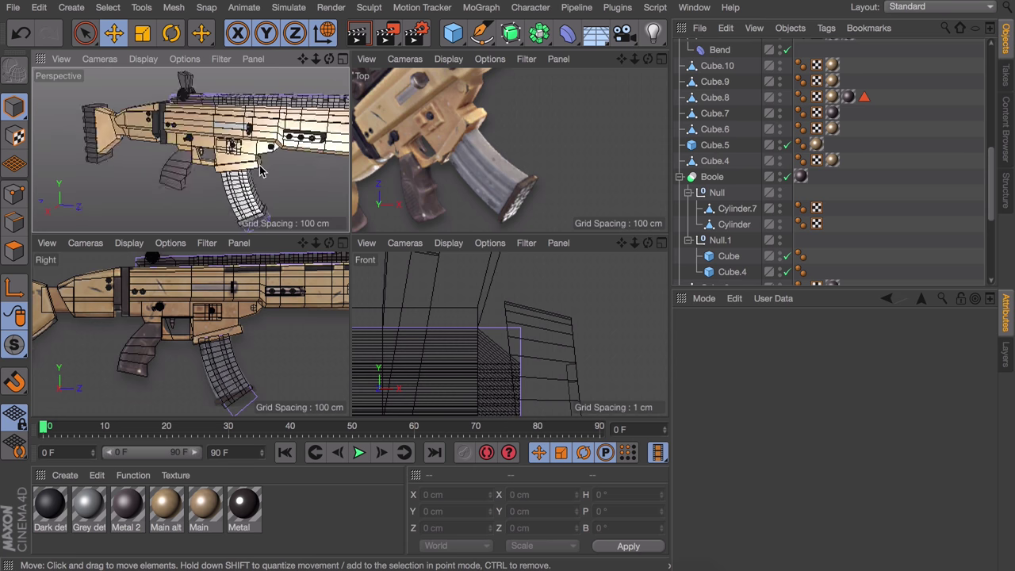
Select the slot polygons below the top rail on both sides of the main body and apply Dark details to them.
key(super+z)
key(super+z)
key(super+z)
key(super+z)
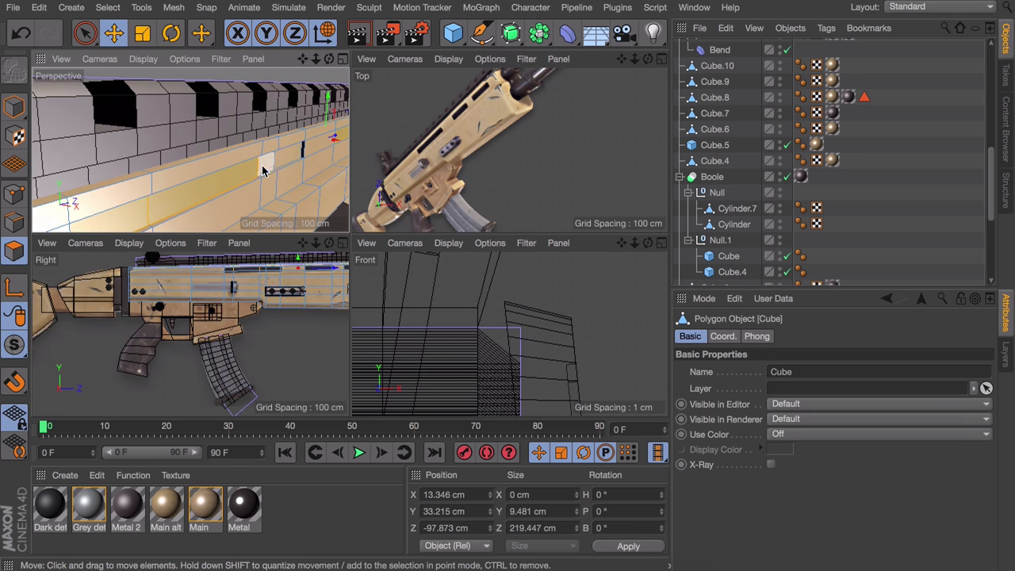
key(super+z)
key(super+z)
key(super+z)
key(super+z)
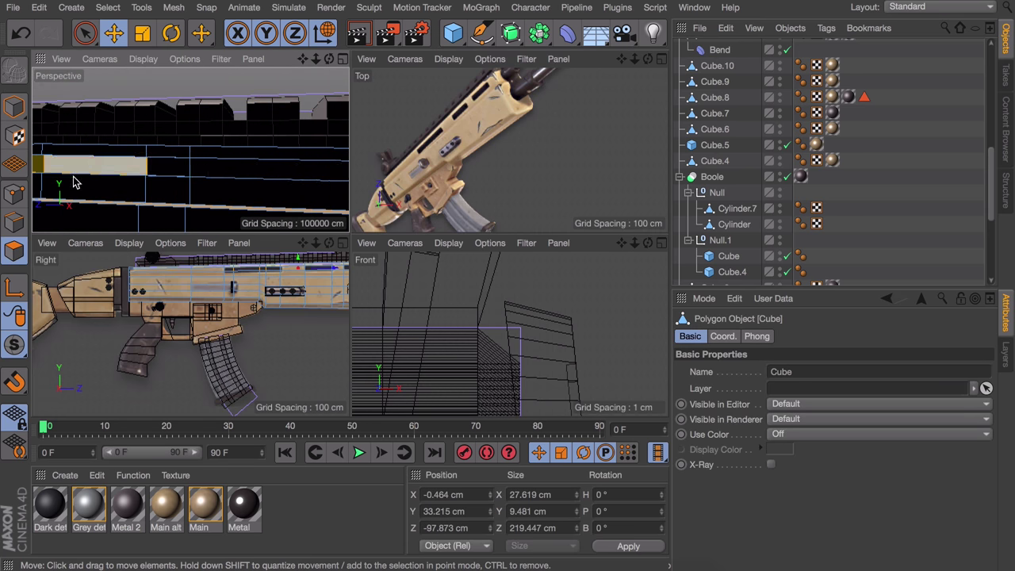
key(super+z)
key(super+z)
key(super+z)
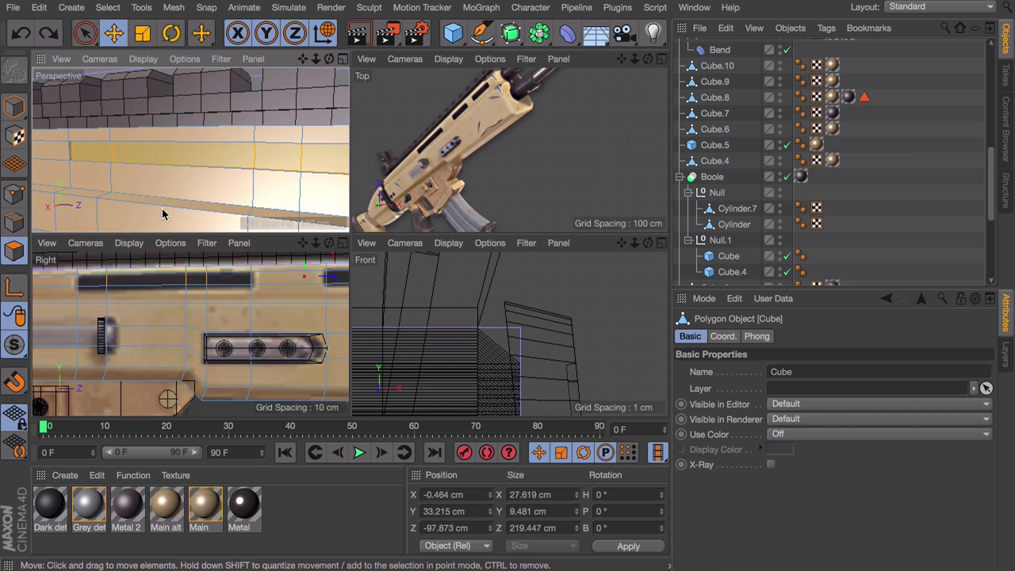
Maximize the Perspective view, shift the Main alt material's hue to about 26° and render the view.
middle_click(257, 138)
key(super+z)
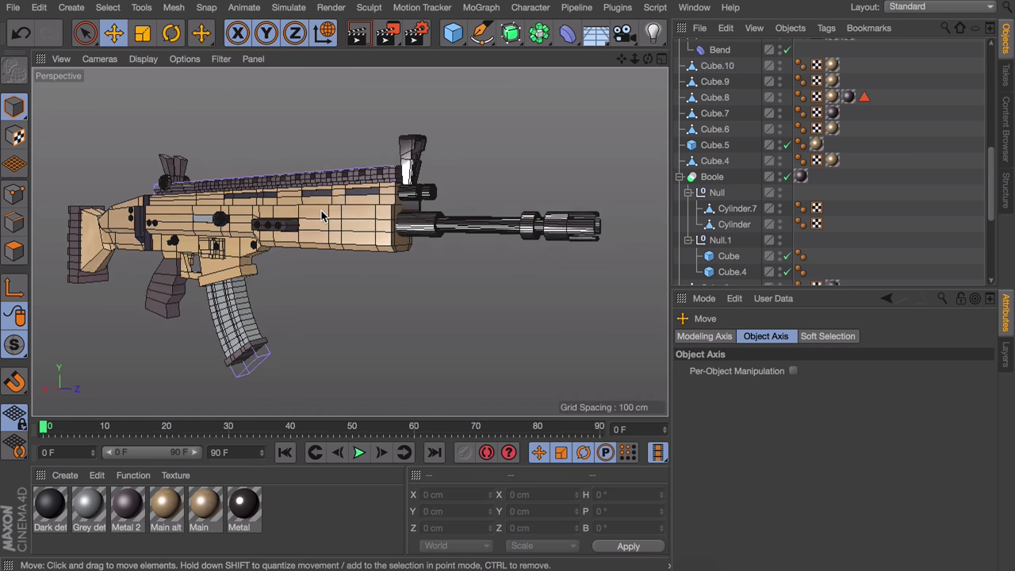
key(super+r)
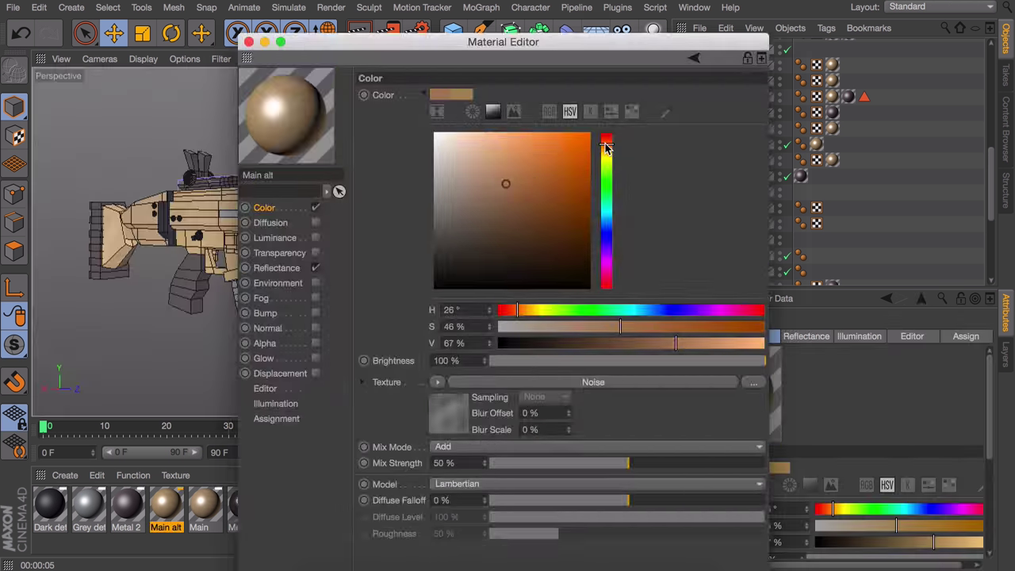
click(358, 32)
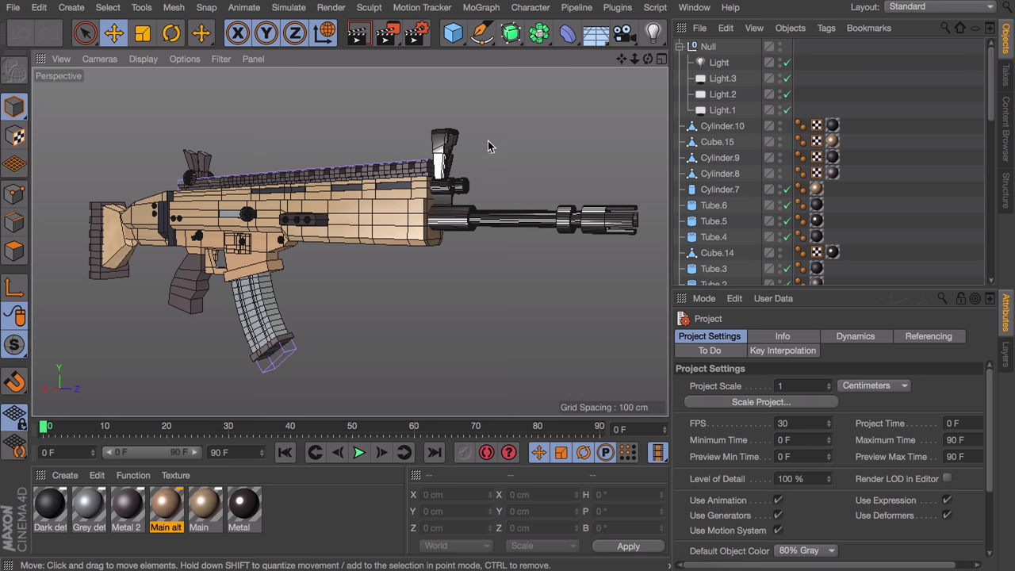
Enable filleted caps on the cylinder at the barrel's base with 5 segments and a 1 cm radius.
middle_click(487, 140)
mouse_move(491, 131)
alt+mouse_down()
mouse_move(408, 165)
mouse_move(421, 162)
alt+mouse_up()
scroll(488, 127, up, 3)
mouse_move(481, 146)
alt+mouse_down()
mouse_move(477, 205)
mouse_move(468, 79)
alt+mouse_up()
scroll(255, 139, up, 5)
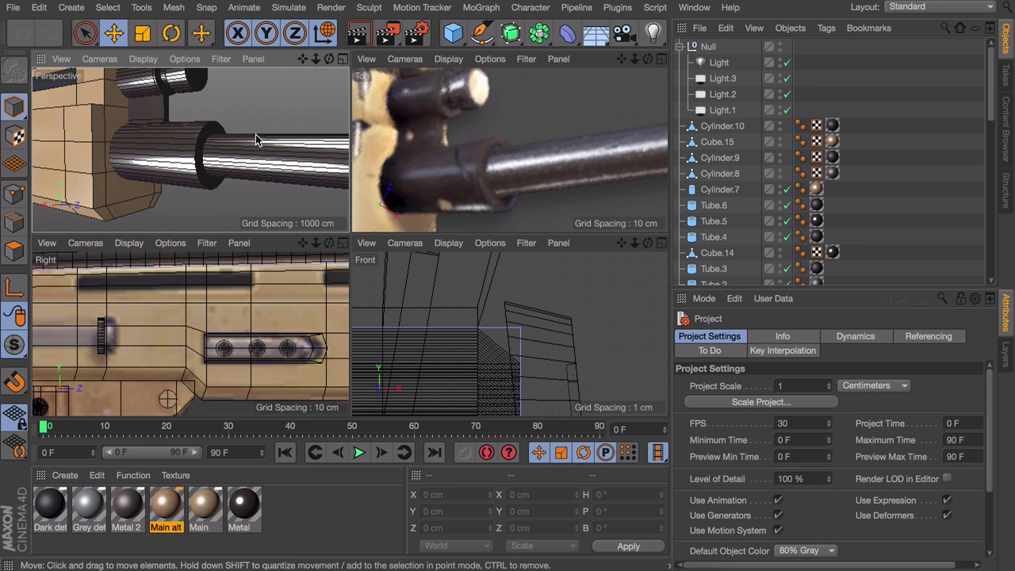
click(167, 147)
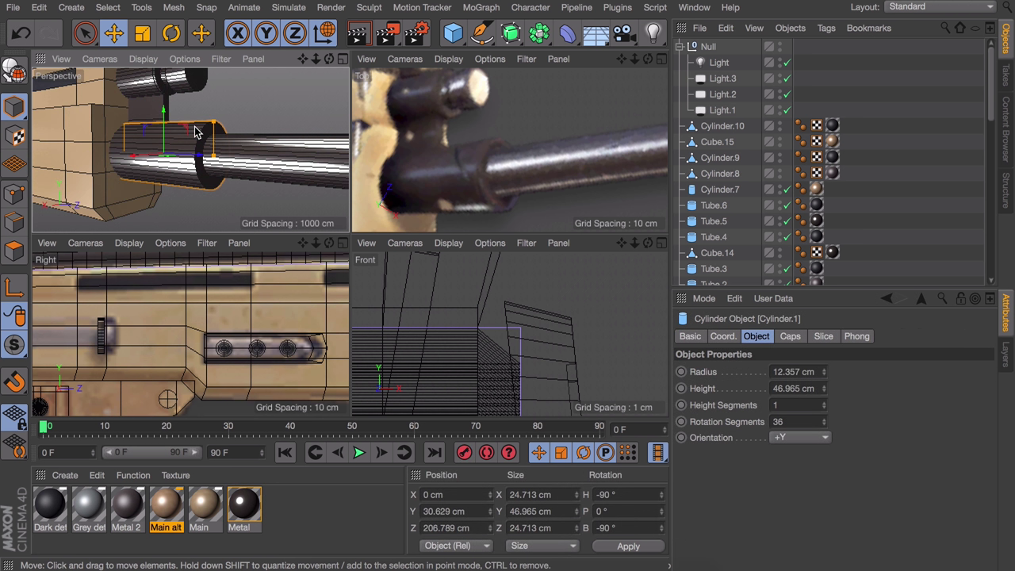
click(791, 336)
click(737, 407)
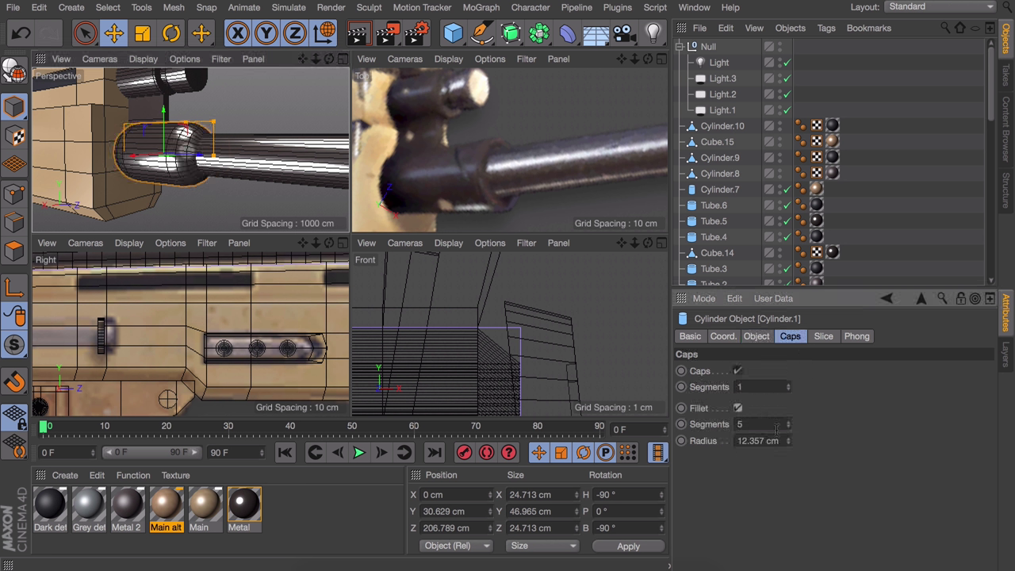
drag(788, 441, 753, 442)
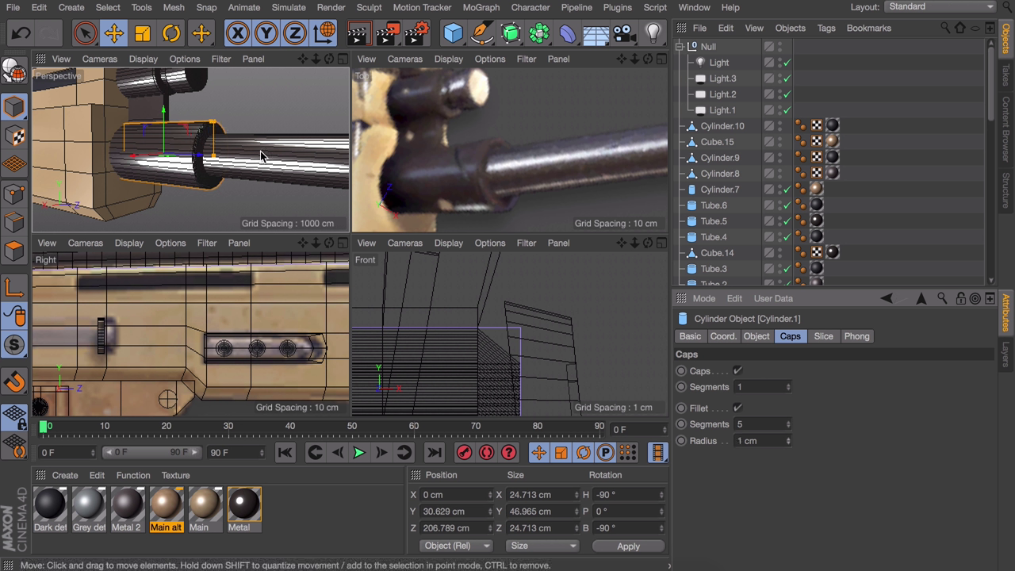
Bevel the lower edge of the bracket above the barrel base in Chamfer mode, fixed distance 1.289 cm, 3 subdivisions.
click(156, 121)
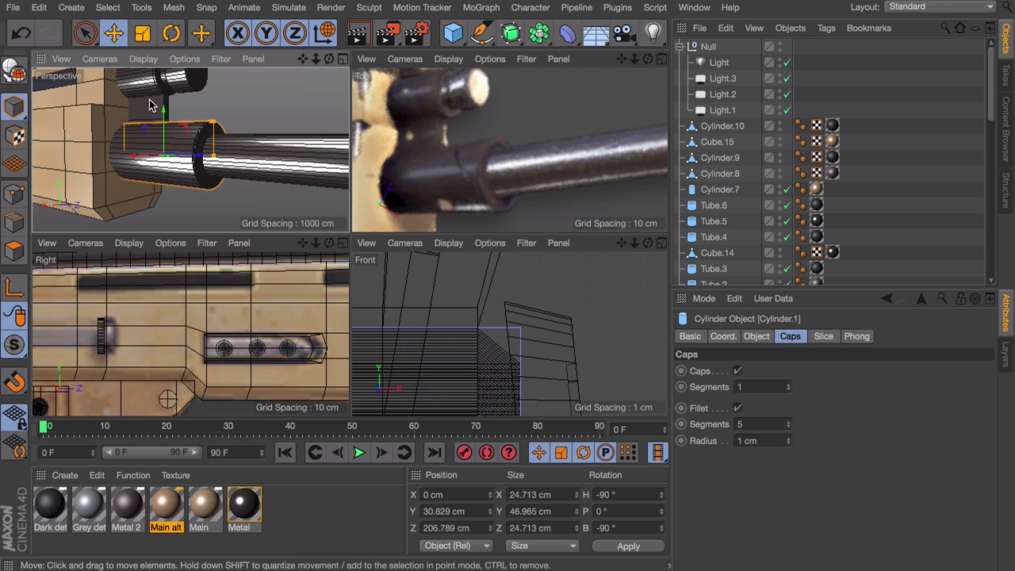
scroll(157, 121, up, 5)
alt+drag(157, 121, 135, 159)
click(16, 225)
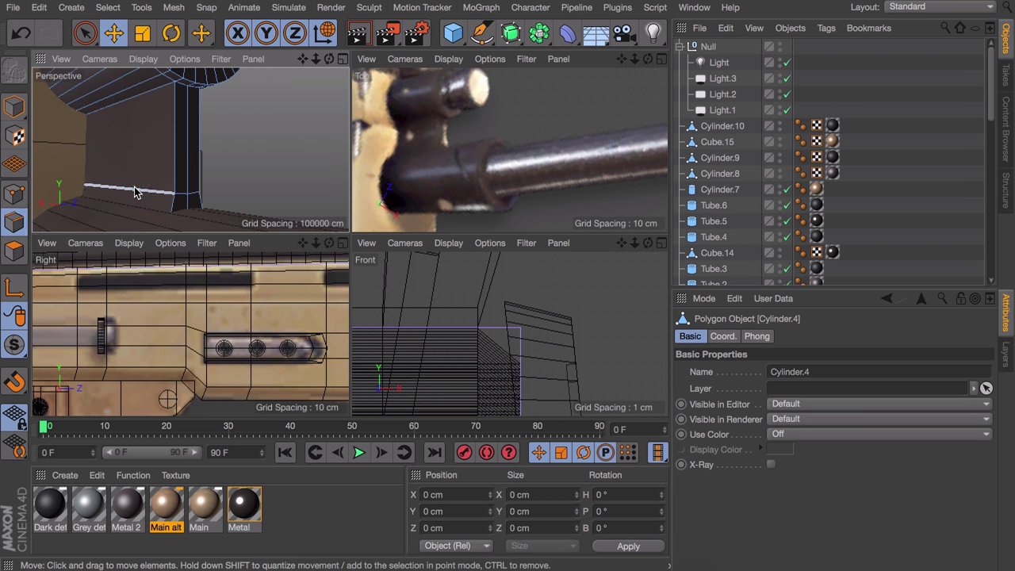
click(134, 192)
alt+drag(135, 192, 317, 199)
key(m)
key(s)
click(773, 371)
click(769, 387)
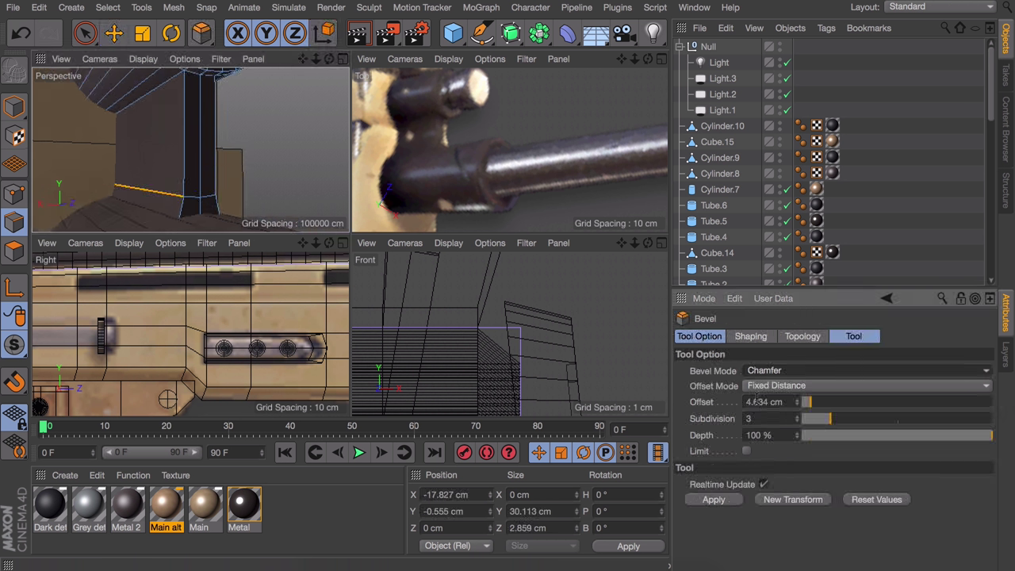
click(164, 143)
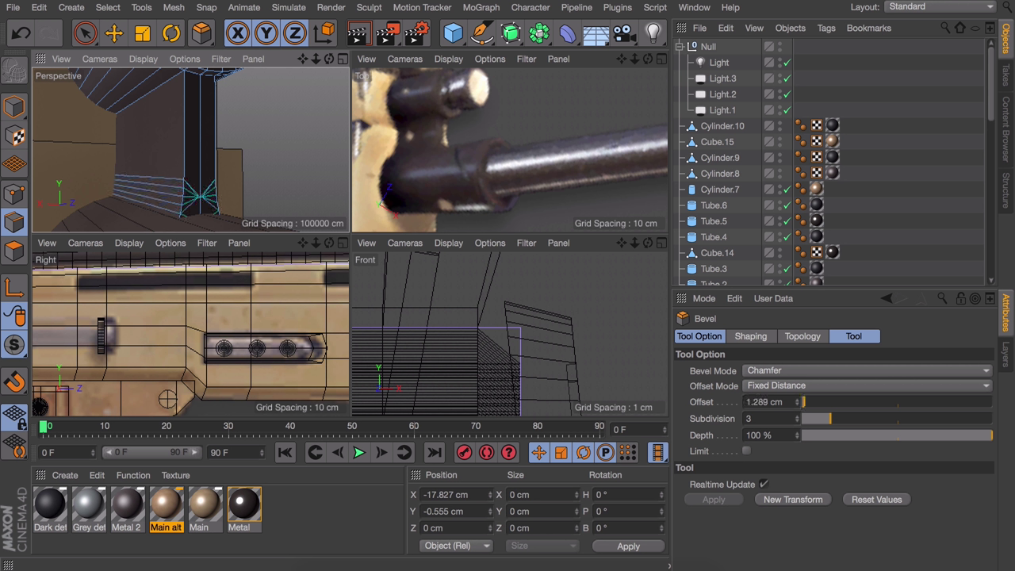
Convert the end cylinder above the barrel into an editable polygon object and select its polygons.
alt+drag(163, 130, 237, 131)
key(e)
click(254, 134)
key(c)
click(14, 250)
key(9)
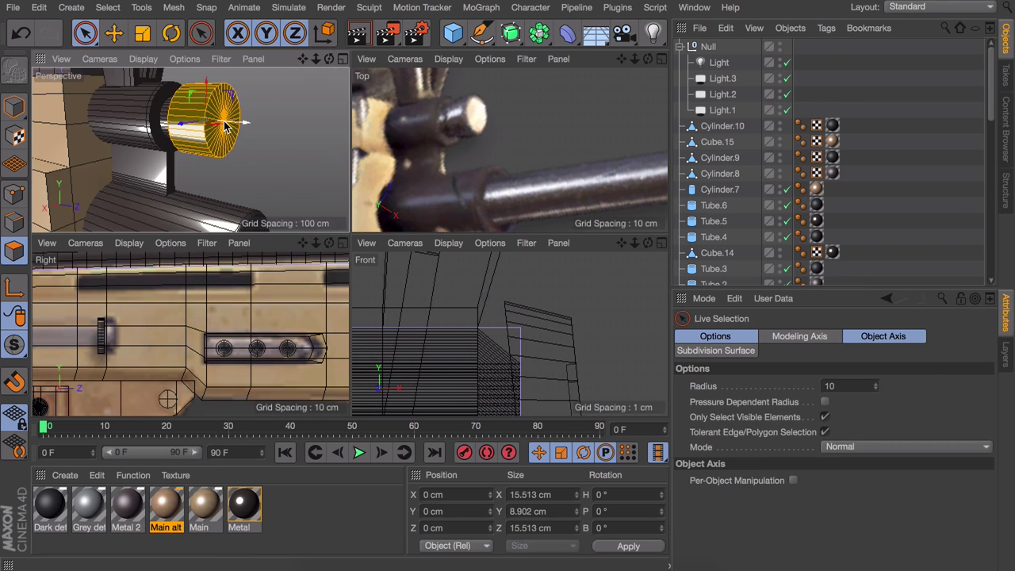
Loop-select the rim edges of the end cylinder and bevel them in Chamfer mode, offset about 1.4 cm, 3 subdivisions.
key(u)
key(l)
key(m)
key(s)
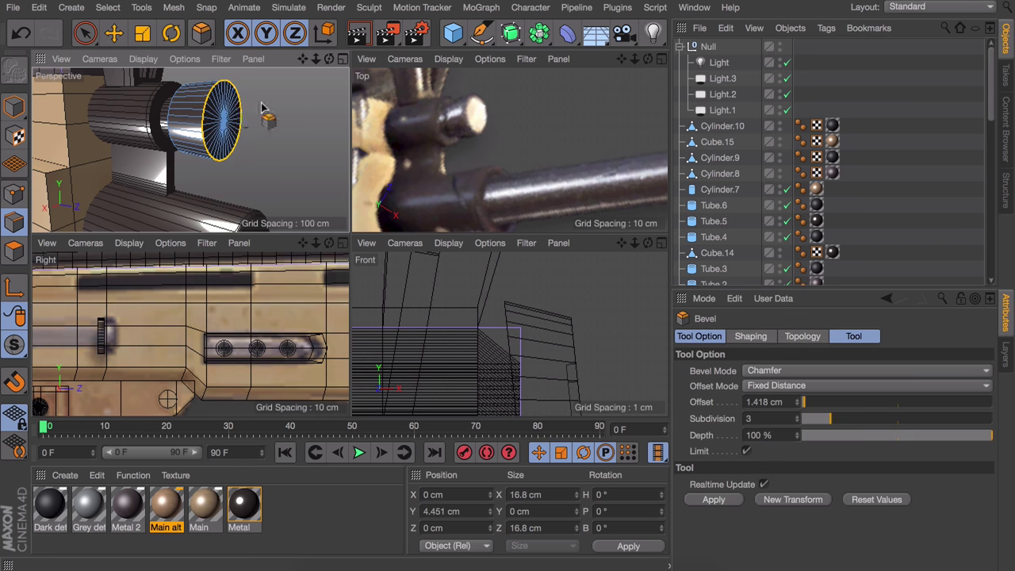
key(e)
alt+drag(237, 139, 183, 135)
key(m)
key(s)
Make the neighbouring cylinder above the barrel editable and select the edge loop at its end.
key(e)
click(181, 125)
click(738, 409)
key(c)
key(u)
key(l)
key(k)
key(l)
key(u)
key(l)
click(147, 119)
Bevel the looped end edges of the neighbouring cylinder above the barrel.
key(d)
key(t)
key(e)
key(u)
key(l)
key(m)
key(s)
key(e)
Select the outer, inner and slot edges outlining all prongs of the slotted muzzle.
key(u)
key(l)
click(202, 119)
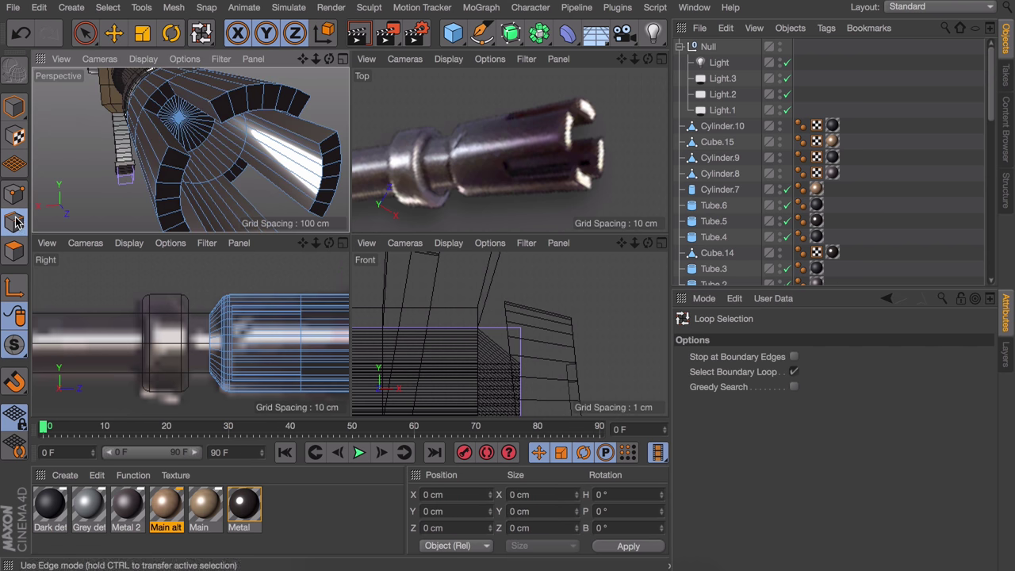
key(e)
click(18, 222)
middle_click(256, 139)
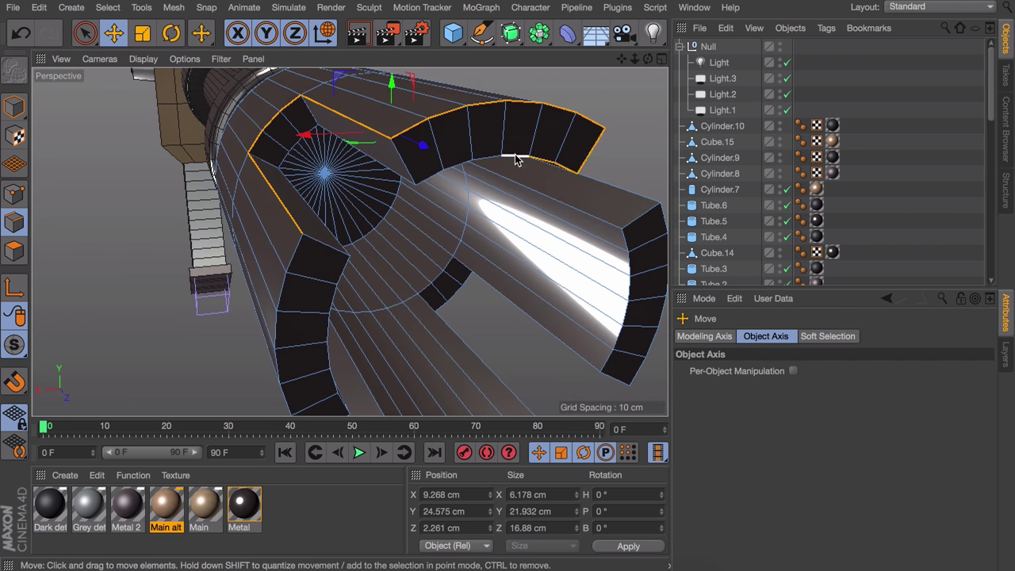
alt+drag(308, 138, 318, 212)
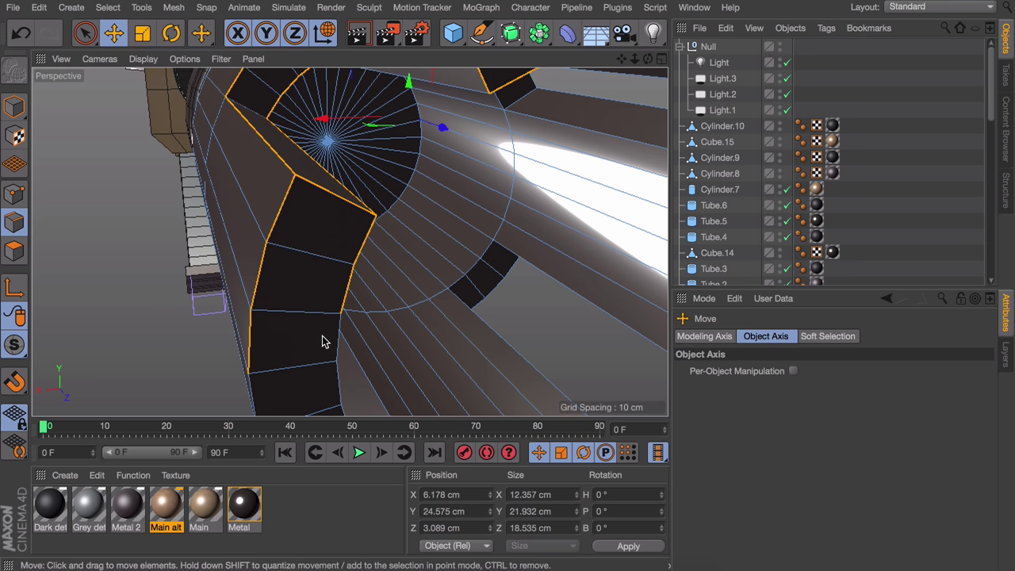
key(h)
alt+drag(335, 307, 210, 312)
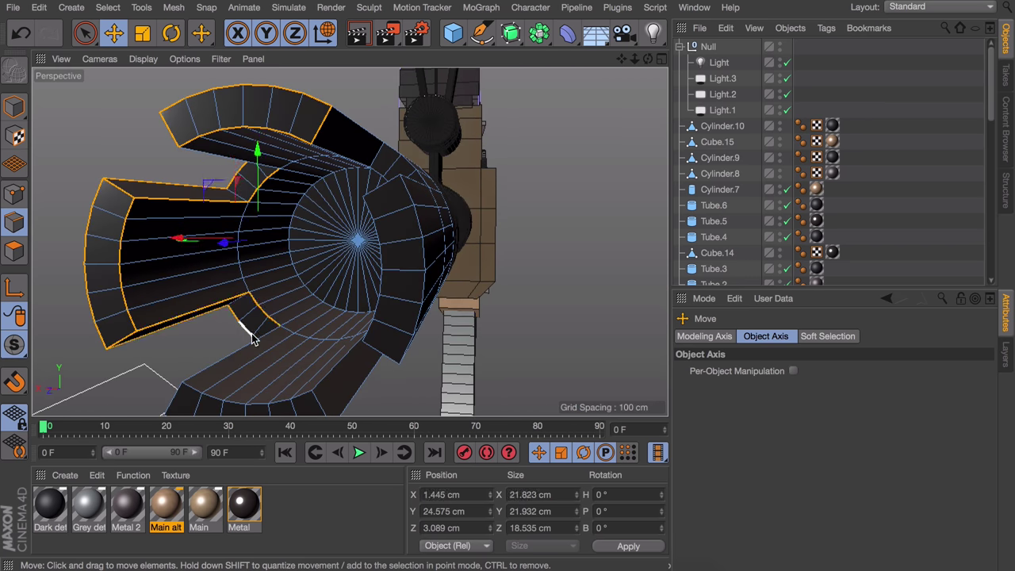
alt+drag(211, 404, 367, 279)
alt+drag(245, 340, 271, 176)
alt+drag(339, 208, 331, 287)
alt+drag(339, 388, 670, 209)
Bevel the selected outline edges of the muzzle prongs.
key(m)
key(s)
key(e)
Put the front sight object Cube.1 under a new Subdivision Surface.
alt+drag(555, 229, 399, 270)
alt+drag(267, 294, 308, 297)
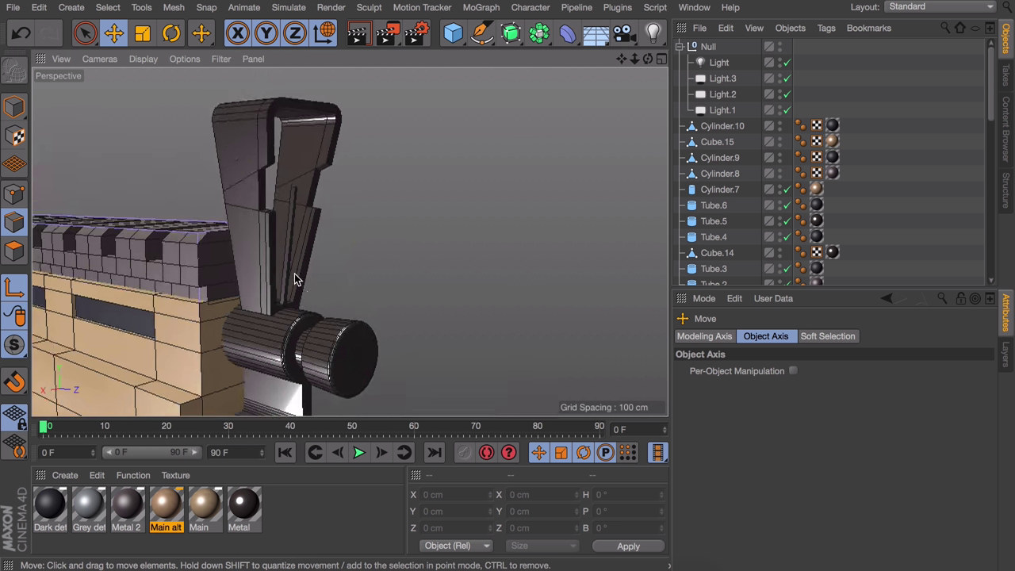
click(207, 158)
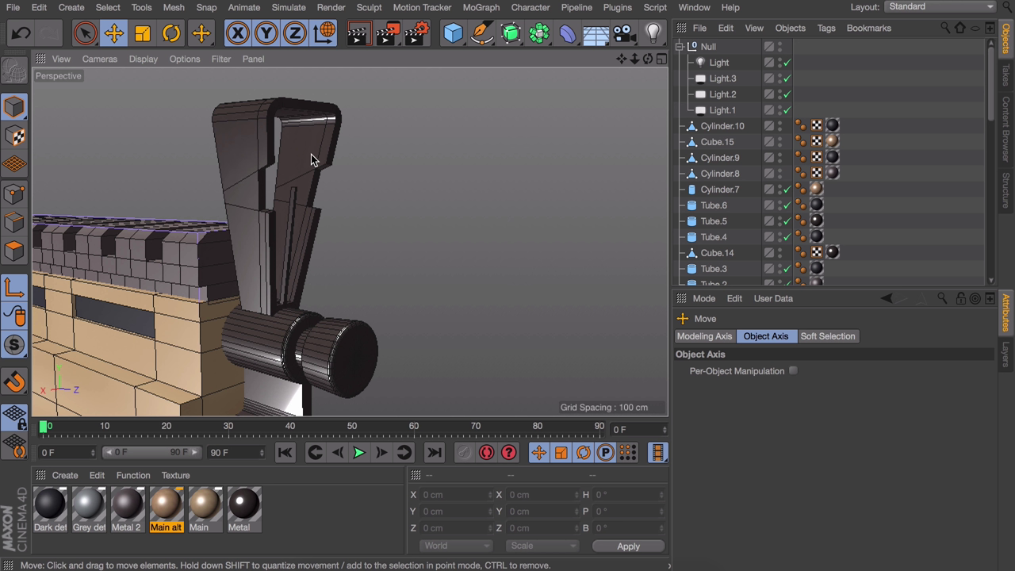
click(236, 127)
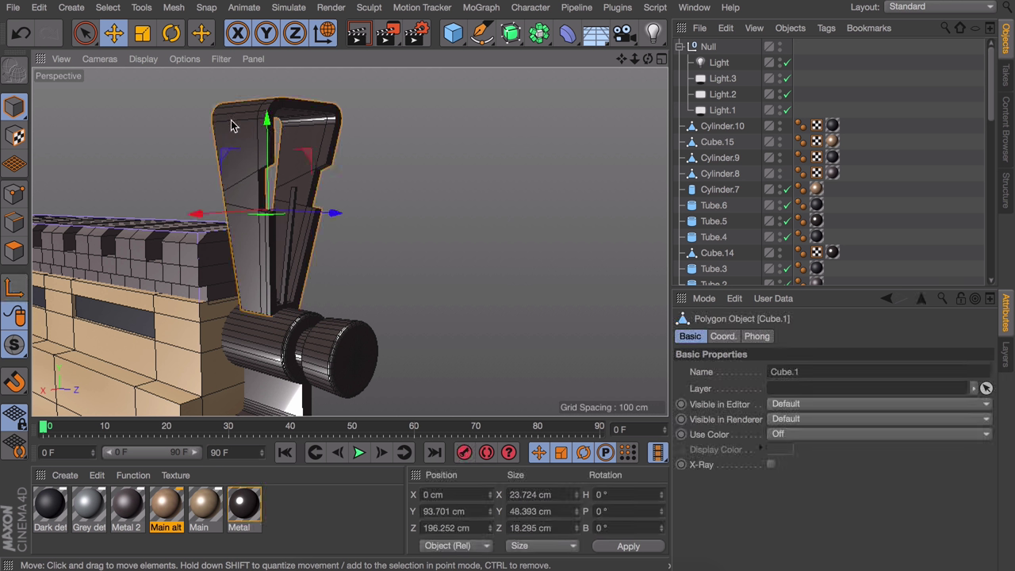
drag(518, 34, 568, 64)
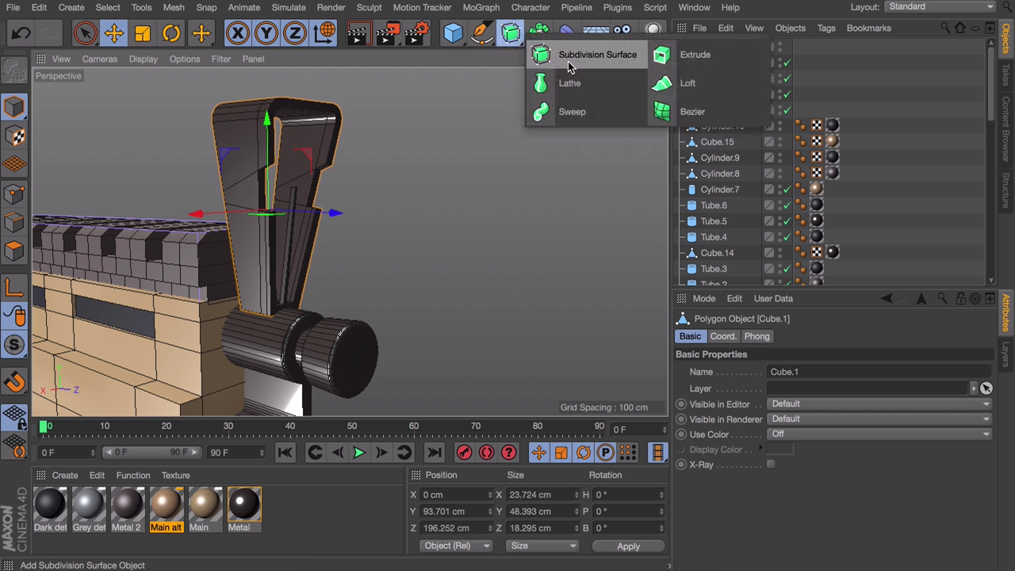
click(568, 61)
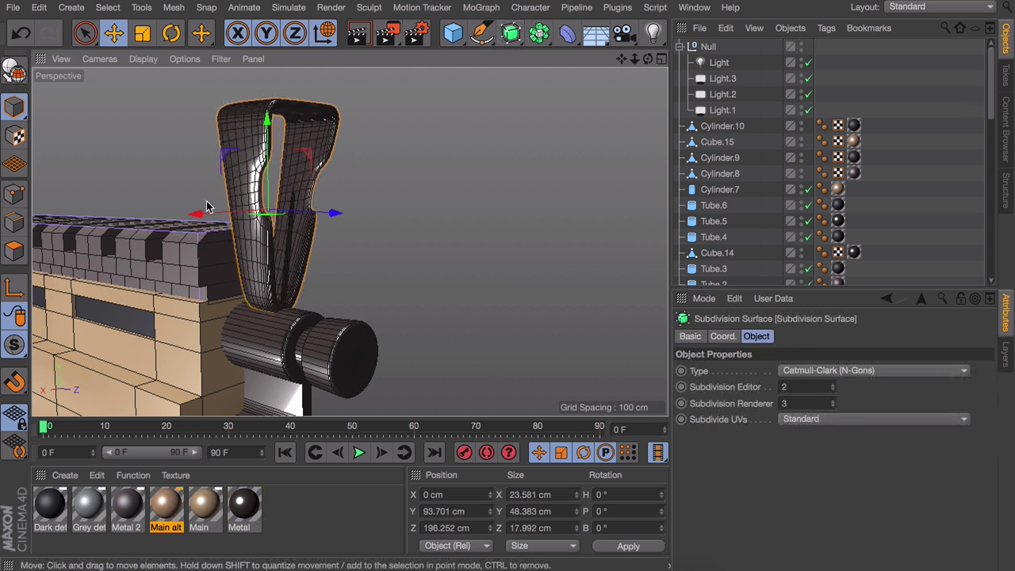
Add loop cuts to Cube.1 around the front sight's side notch, one at about 83.4% and one at about 66.3% offset.
scroll(714, 142, down, 10)
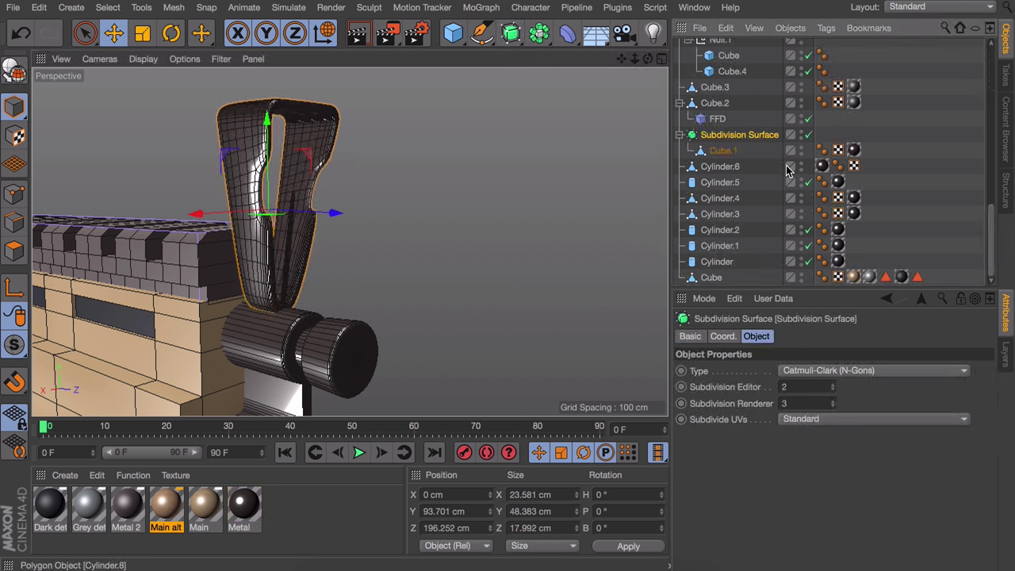
click(723, 151)
alt+drag(600, 177, 300, 172)
key(k)
key(l)
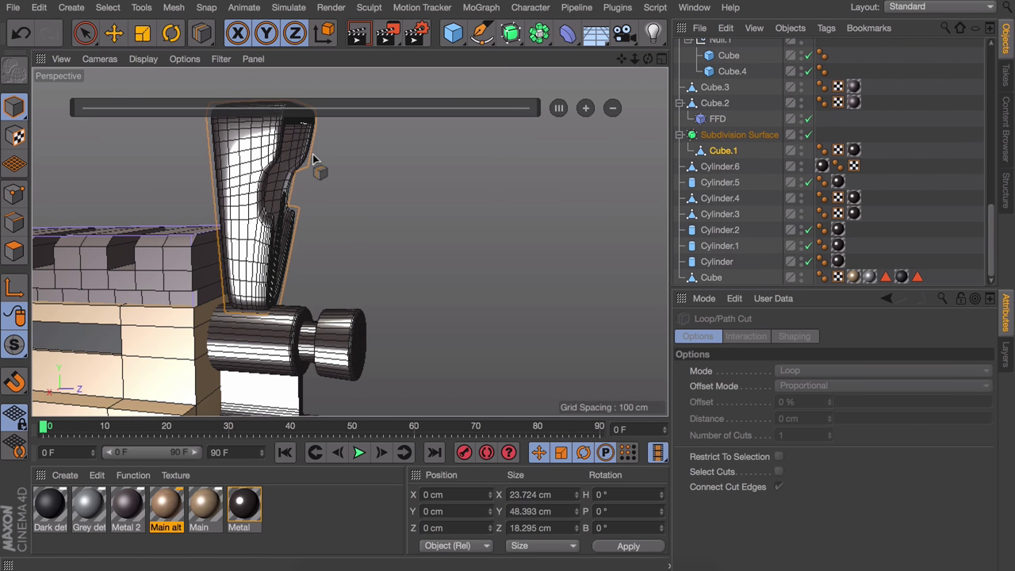
middle_click(312, 153)
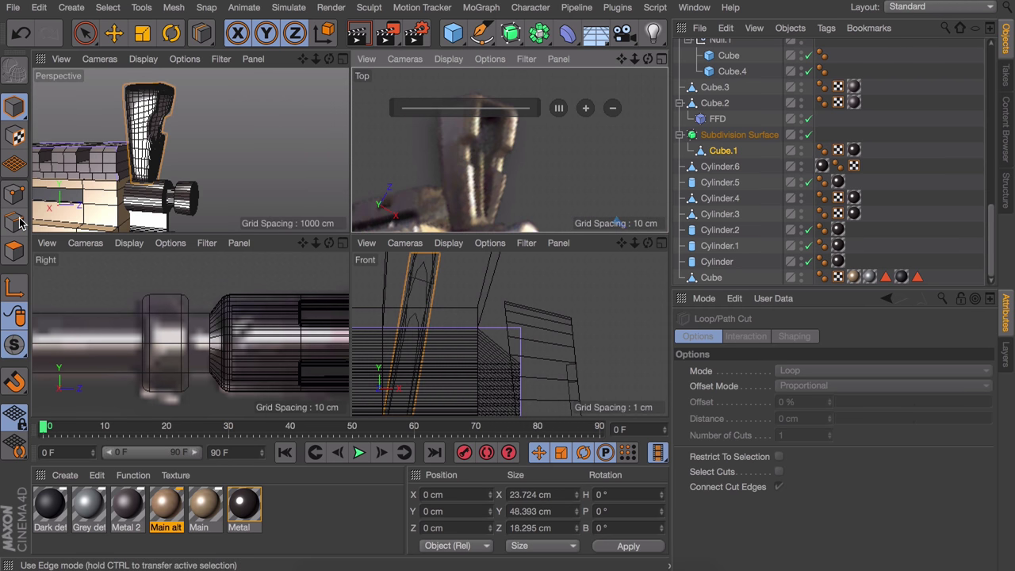
scroll(147, 99, up, 5)
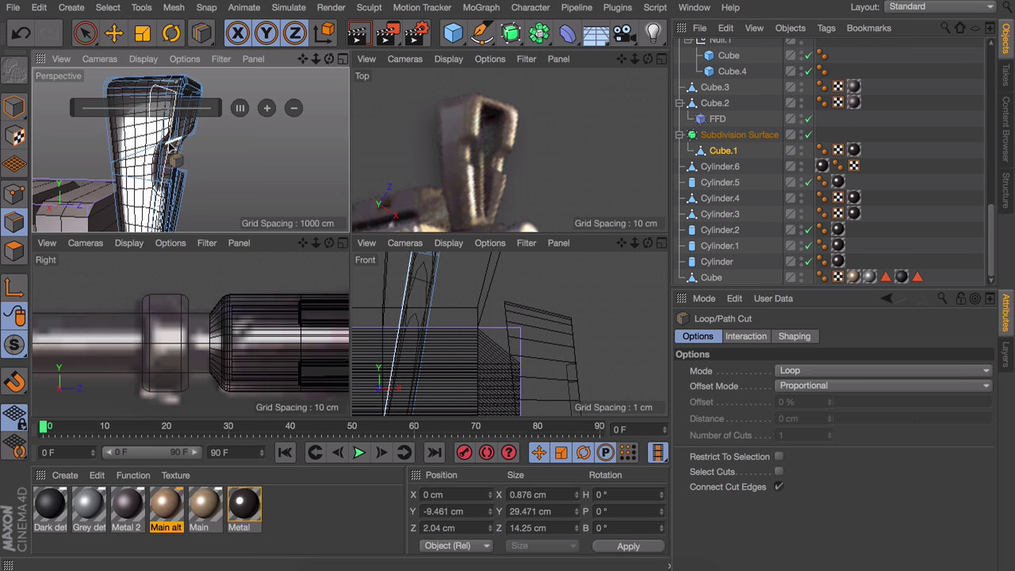
click(161, 147)
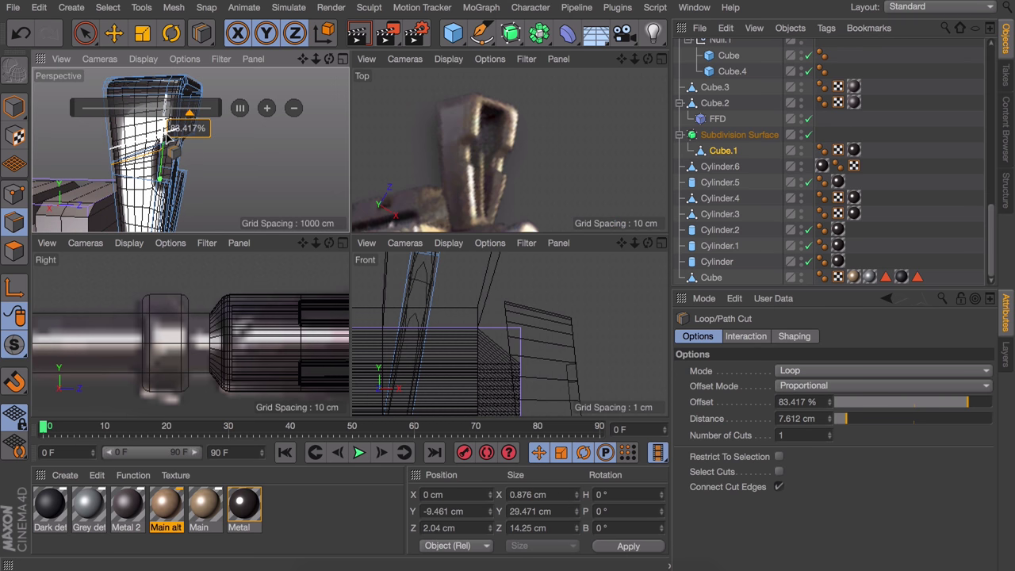
alt+drag(161, 147, 214, 185)
click(214, 171)
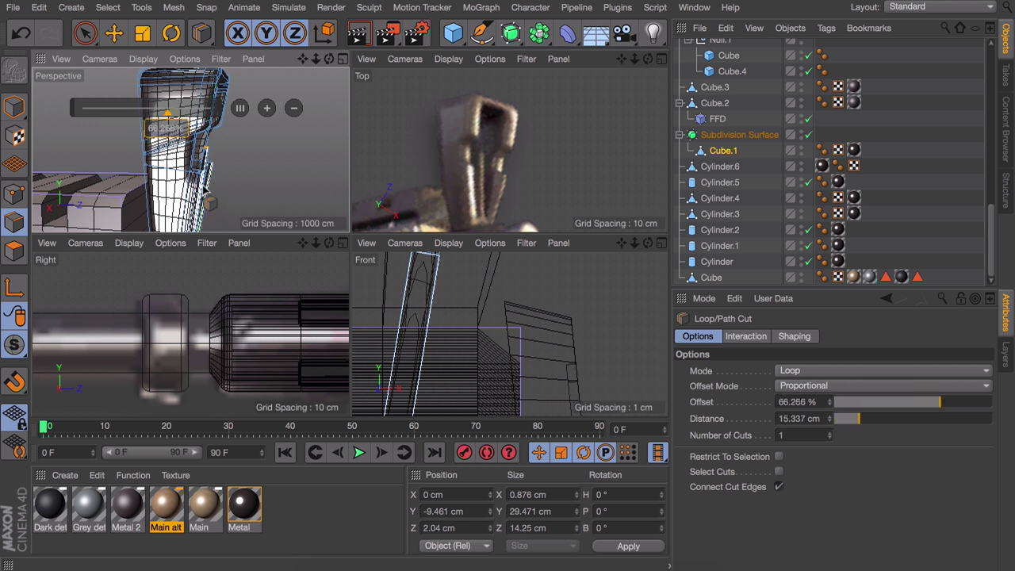
Add further loop cuts near the front sight's mid-height step and base, including one at about 83.7% offset.
alt+drag(206, 190, 214, 141)
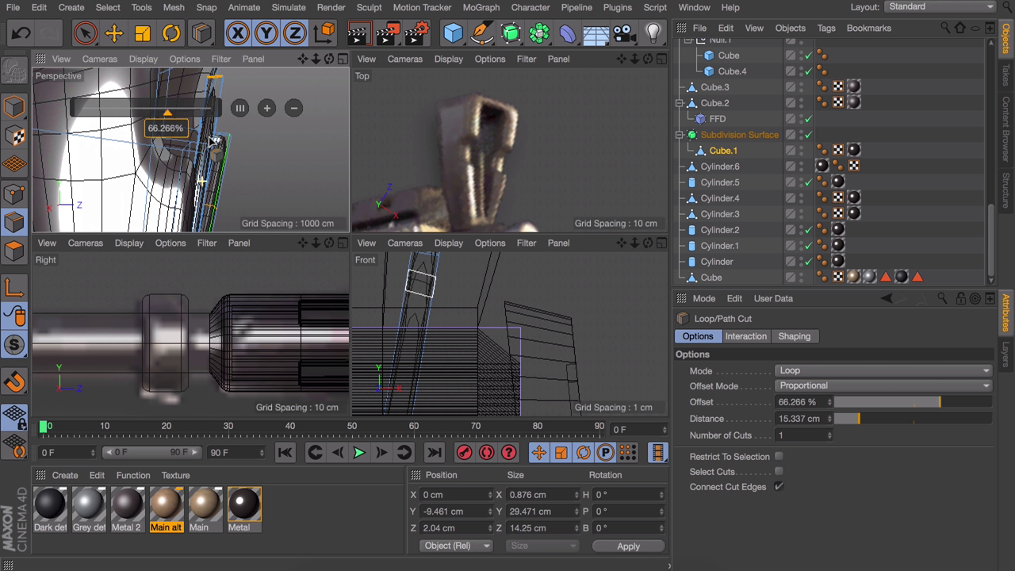
drag(209, 149, 199, 181)
click(159, 127)
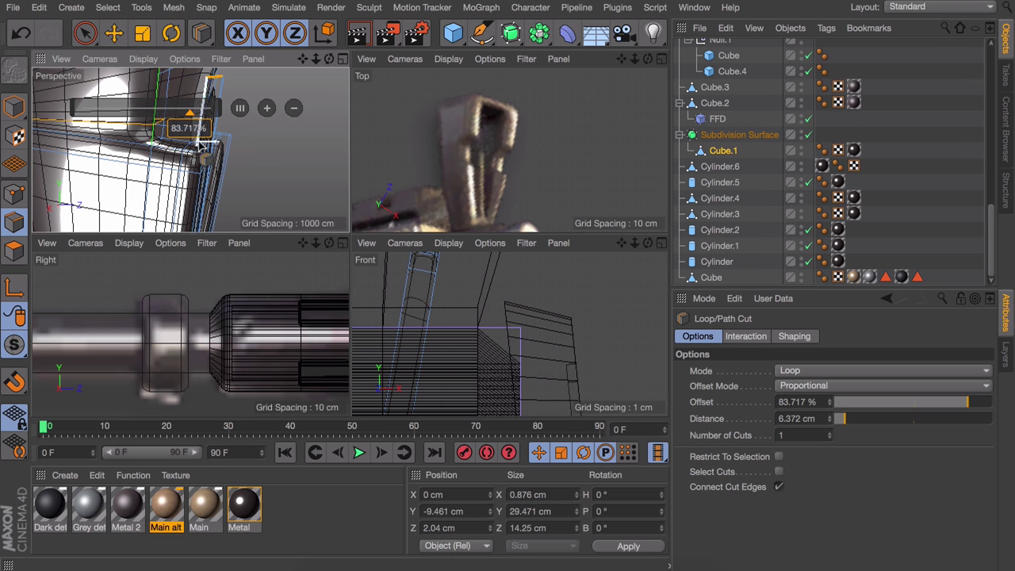
alt+drag(159, 126, 190, 165)
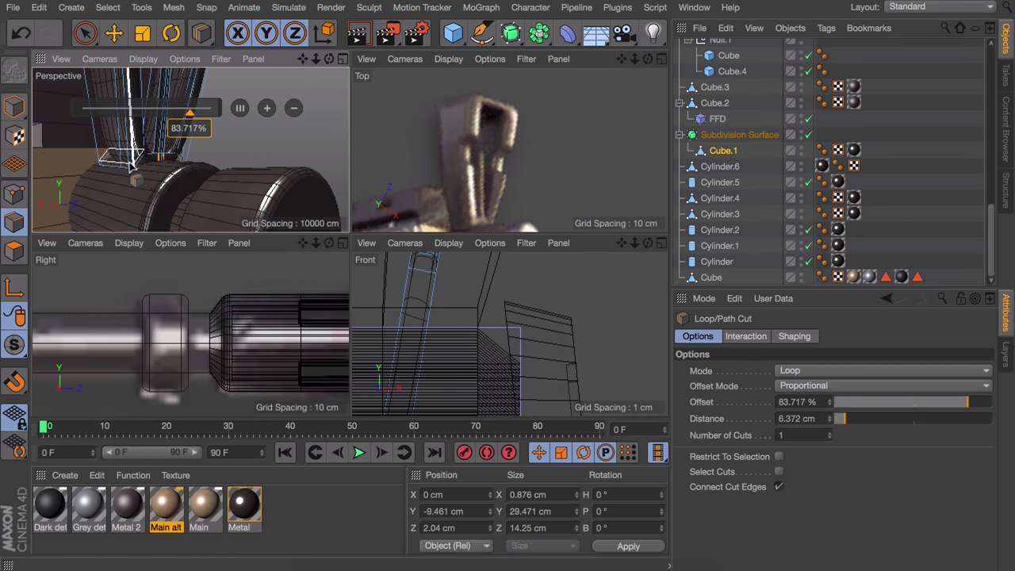
middle_click(127, 151)
alt+drag(225, 216, 459, 165)
key(e)
Put the rifle's tan main body under a new Subdivision Surface.
scroll(241, 218, down, 5)
alt+drag(242, 218, 330, 208)
click(339, 242)
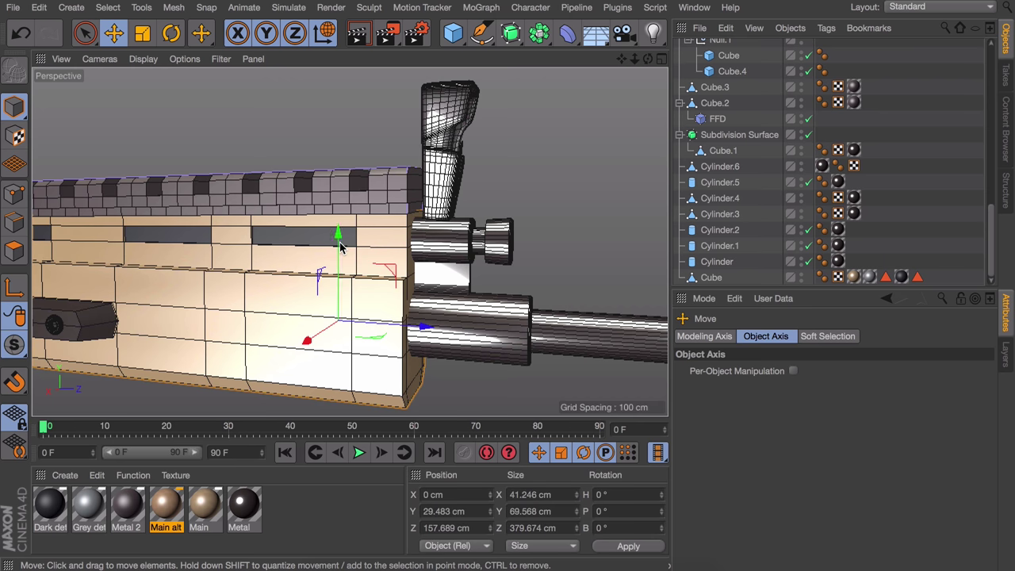
alt+drag(504, 40, 593, 45)
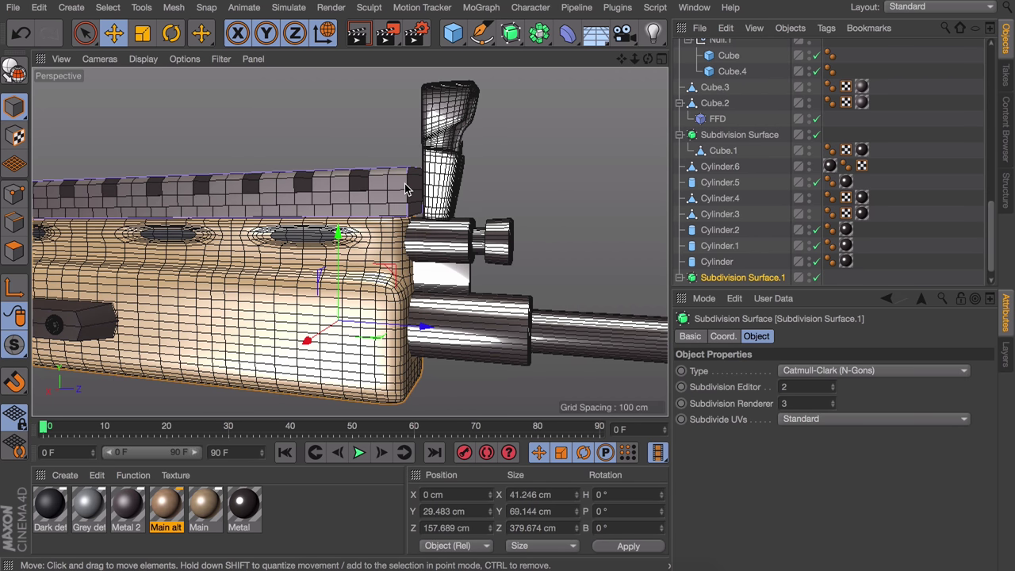
Select the main body's Cube mesh in edge mode and add loop cuts close to the borders of the side slots.
key(k)
key(l)
scroll(766, 256, down, 1)
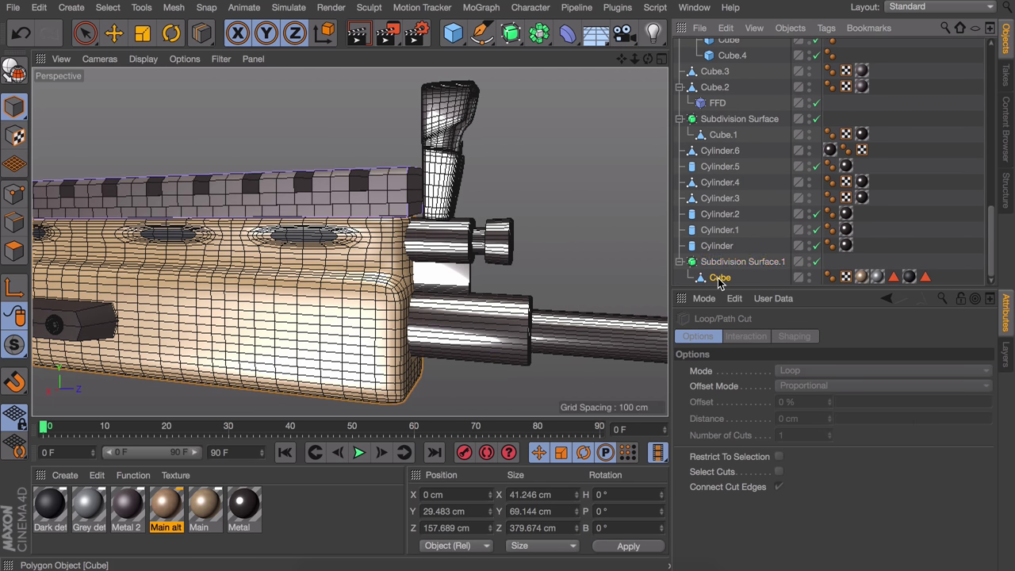
click(694, 279)
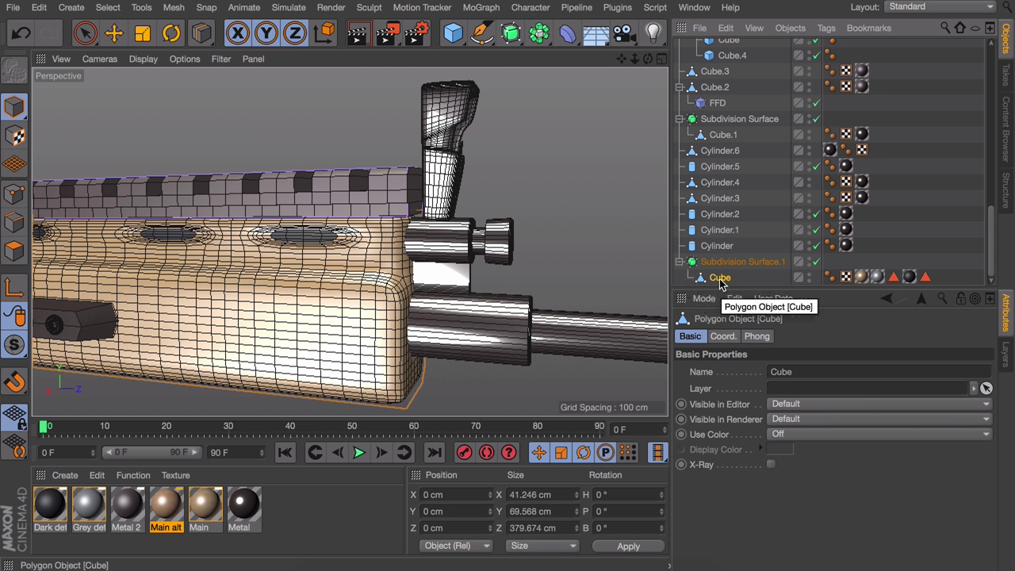
click(15, 220)
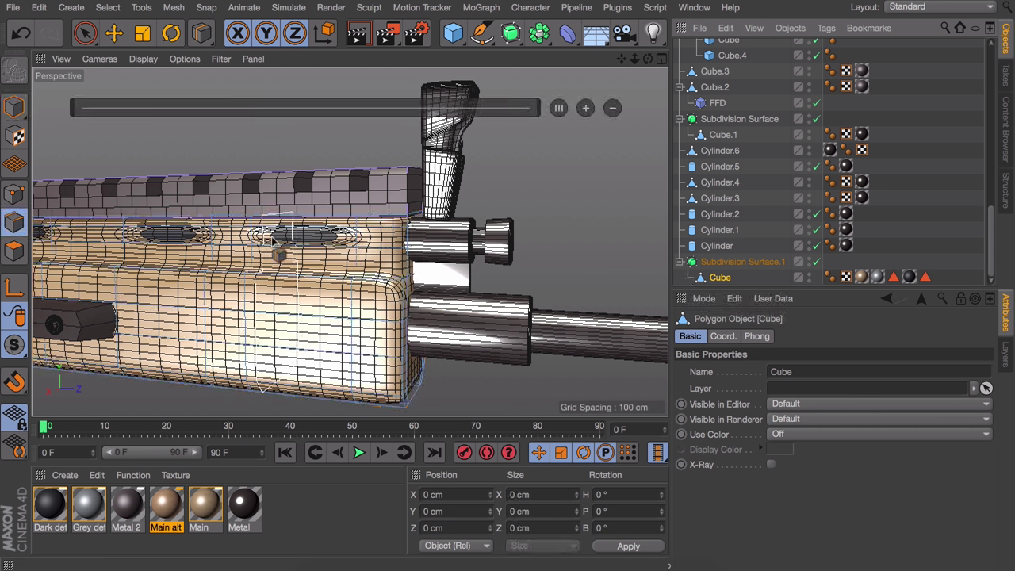
alt+drag(390, 233, 426, 279)
scroll(457, 198, up, 3)
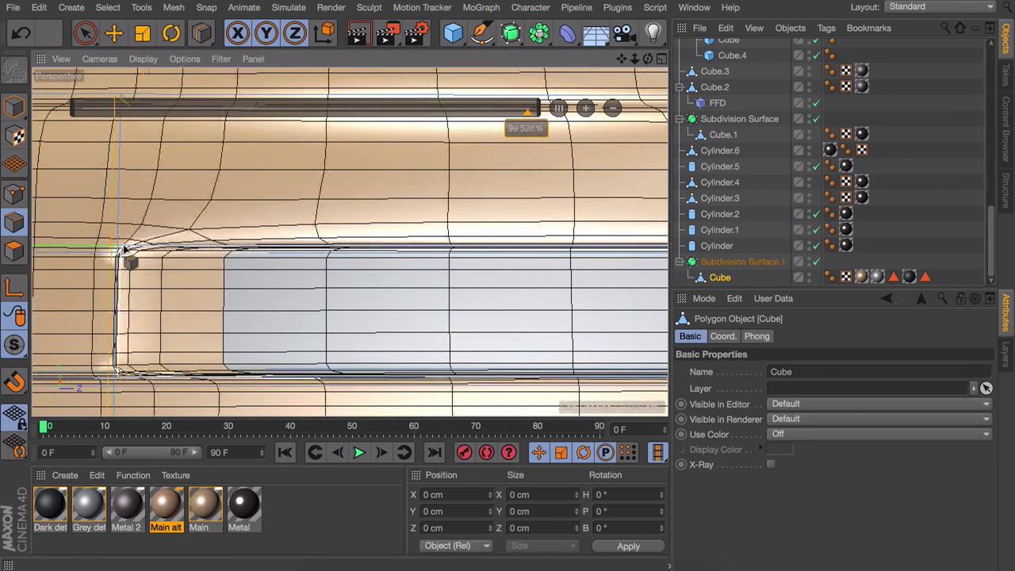
Add more supporting loop cuts along the main body, including one at about 94.1% offset.
alt+drag(122, 249, 402, 390)
alt+drag(368, 305, 303, 165)
scroll(310, 298, up, 5)
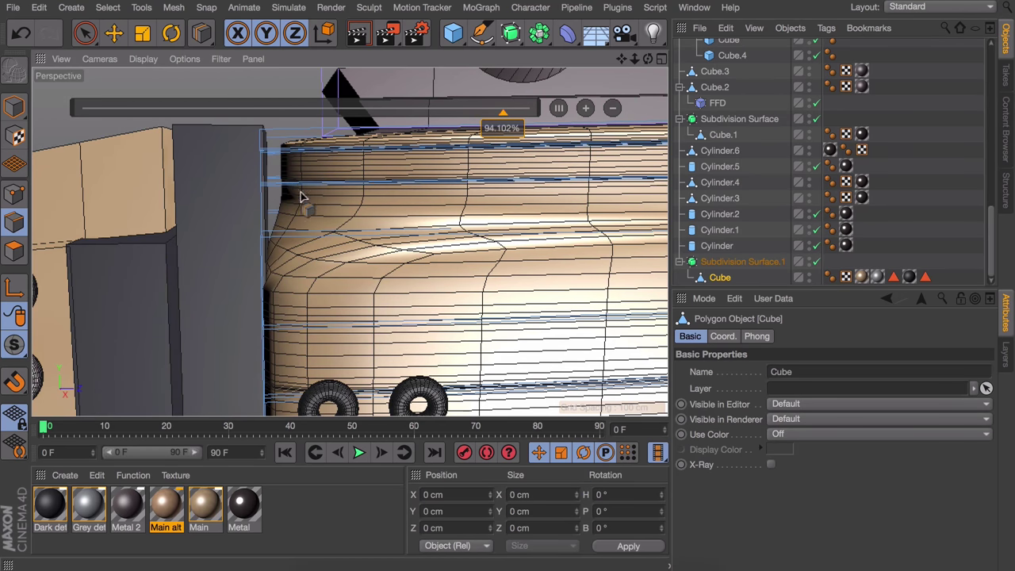
alt+drag(316, 259, 320, 219)
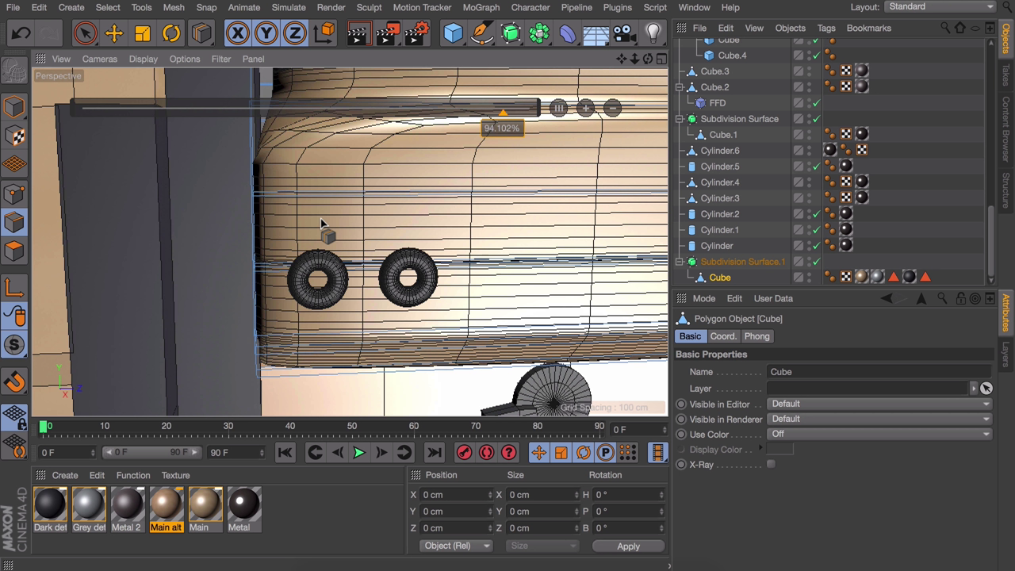
Line-cut the main body's mesh from top to bottom close to its rear end in the Right view.
key(k)
key(k)
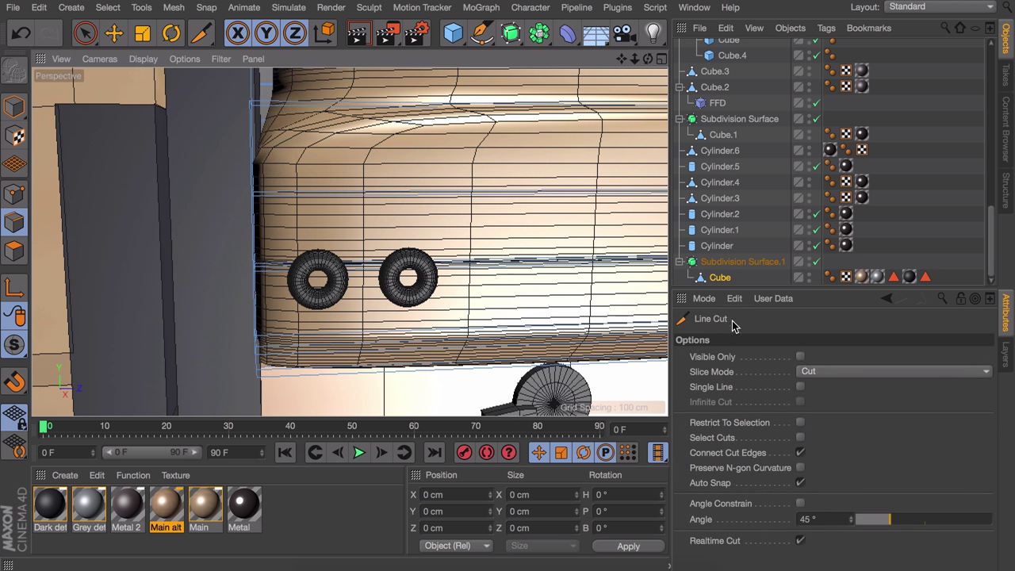
key(F5)
scroll(190, 335, down, 3)
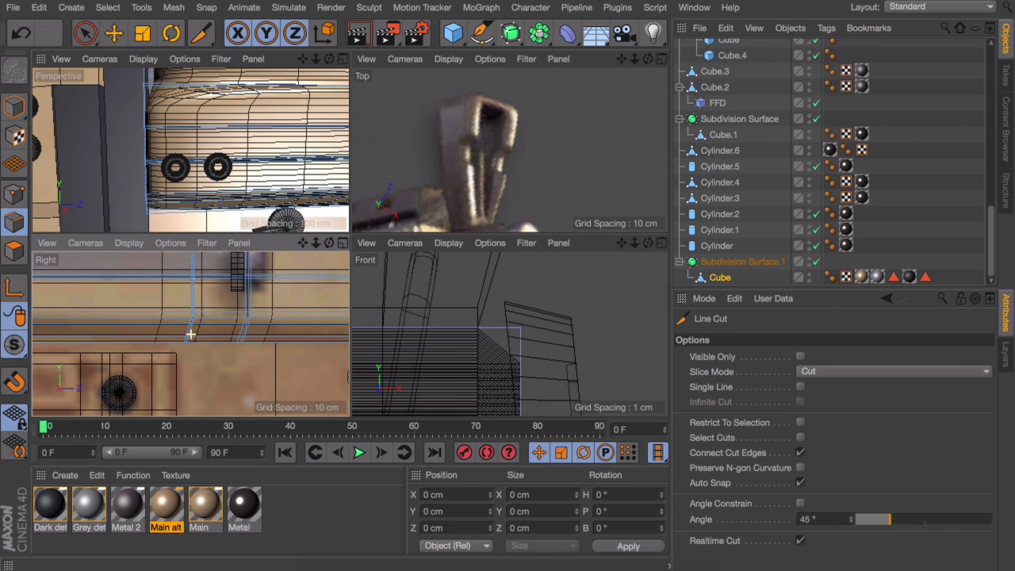
middle_click(182, 294)
scroll(193, 253, down, 3)
scroll(497, 333, up, 1)
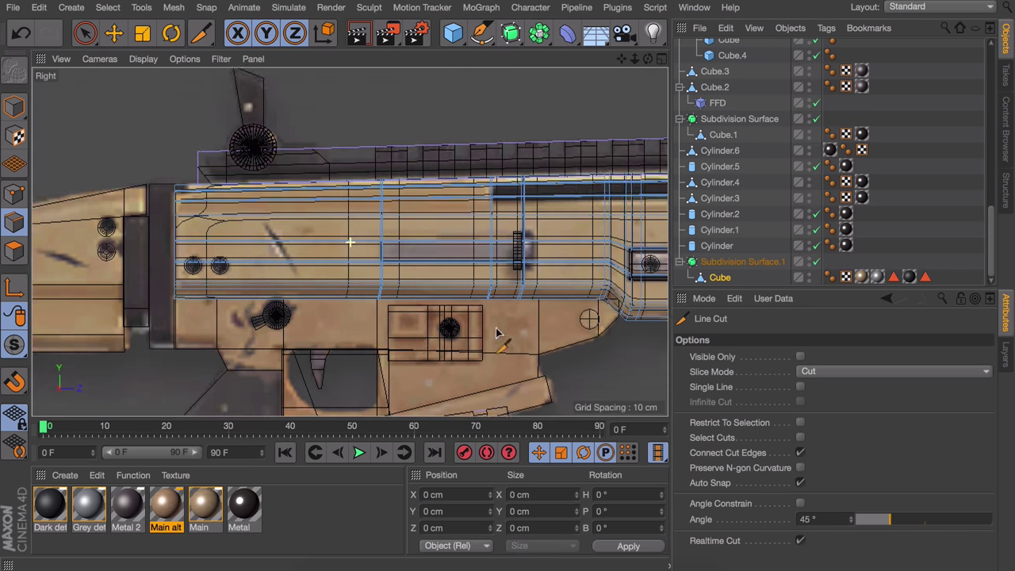
alt+middle_drag(497, 333, 507, 327)
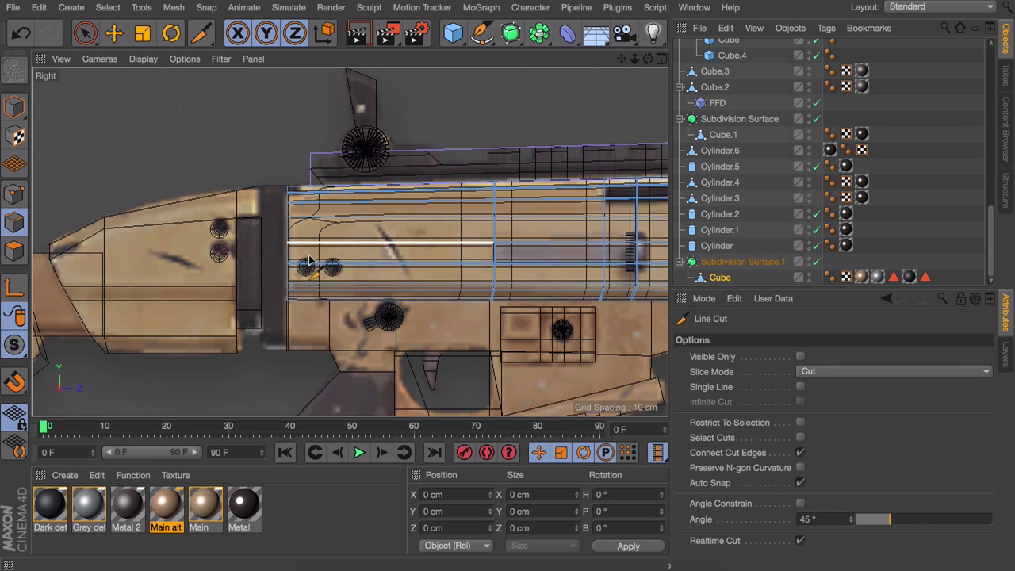
scroll(310, 256, up, 2)
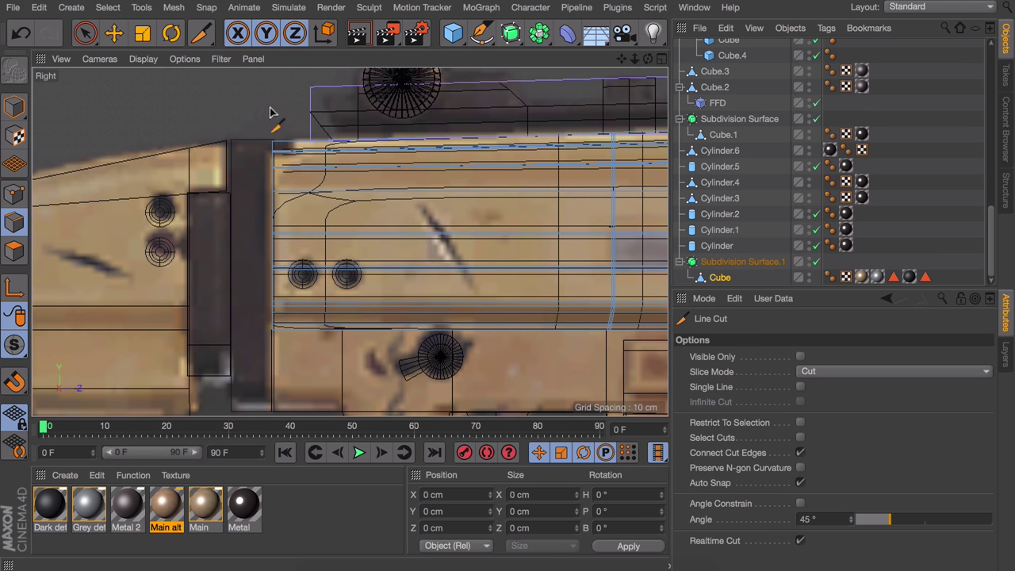
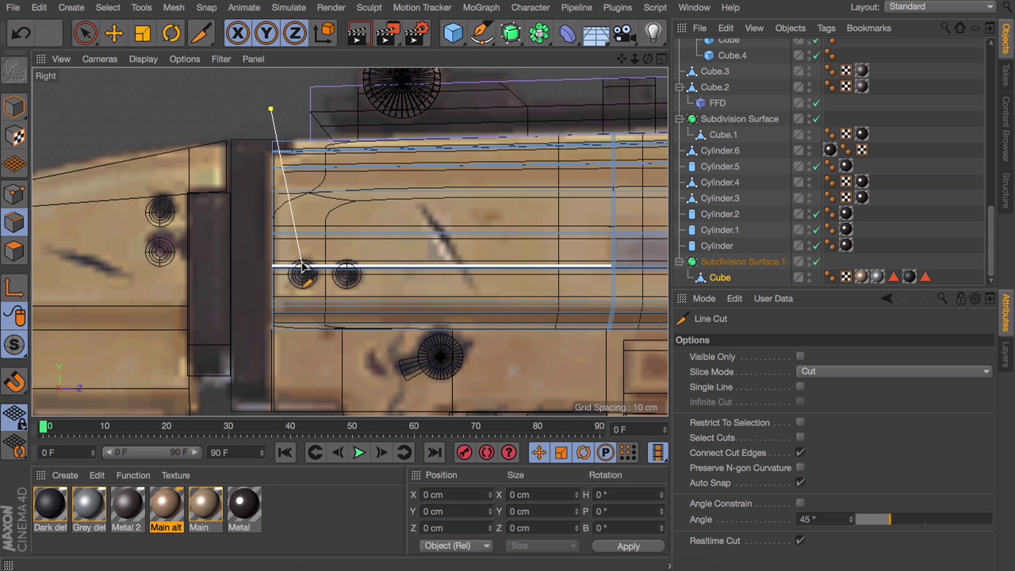
click(293, 301)
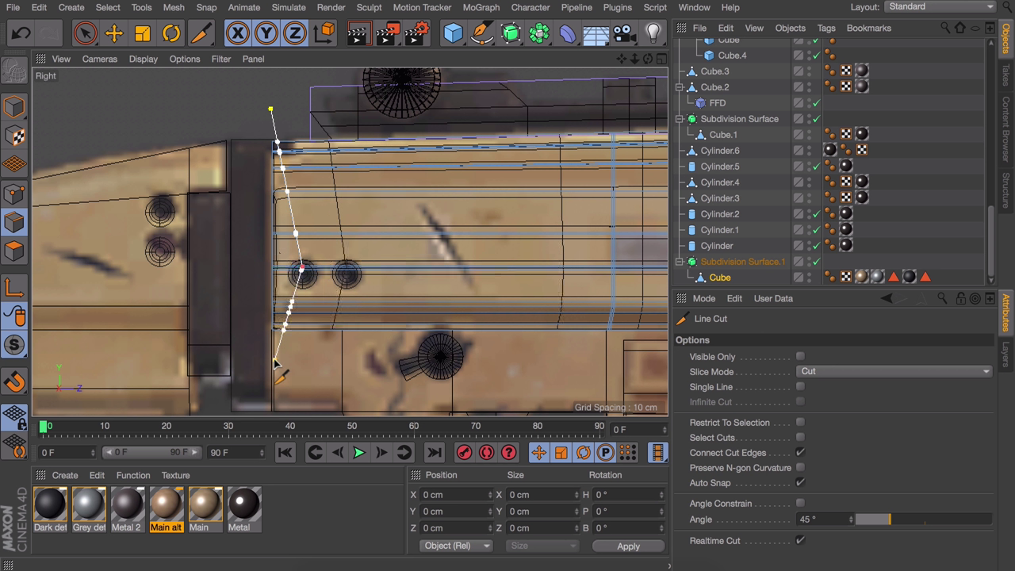
Return to the perspective view and render a preview of the rifle's main body.
middle_click(226, 173)
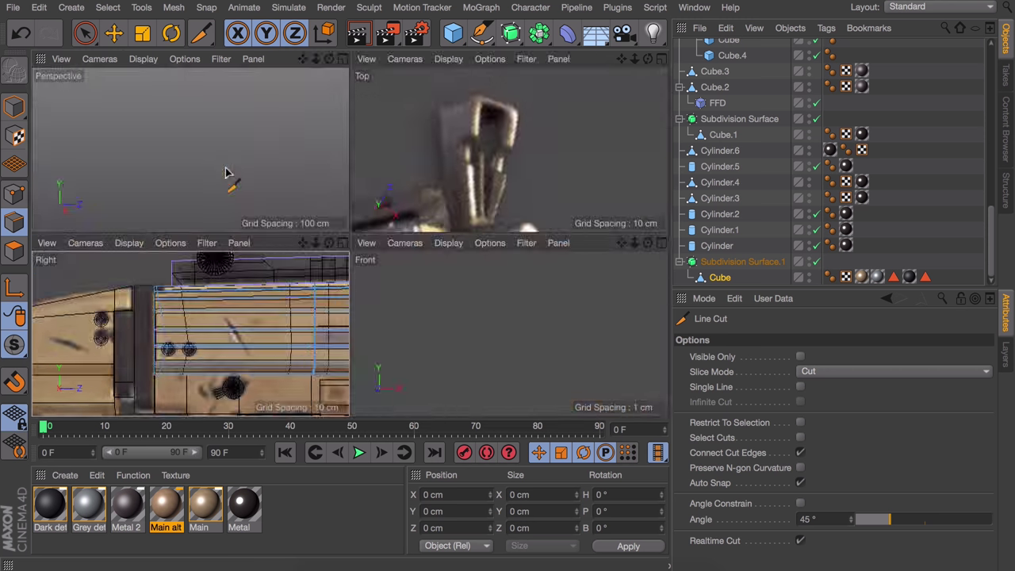
middle_click(215, 154)
alt+drag(322, 139, 346, 141)
key(e)
key(ctrl+r)
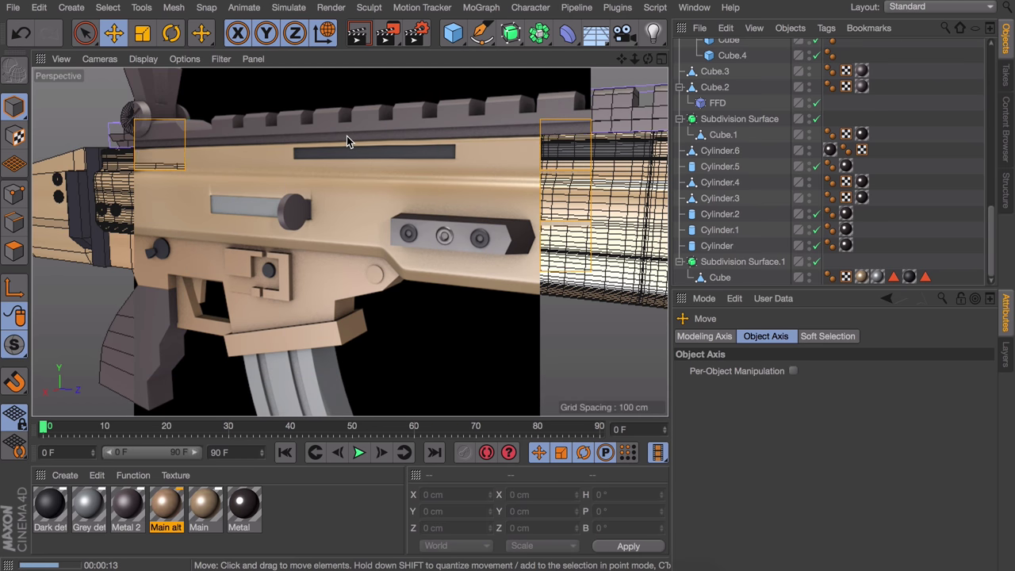
Select the main body's Cube mesh in edge mode and loop-select the vertical edges at the handle slot's rear upper corner.
click(216, 198)
scroll(220, 191, up, 5)
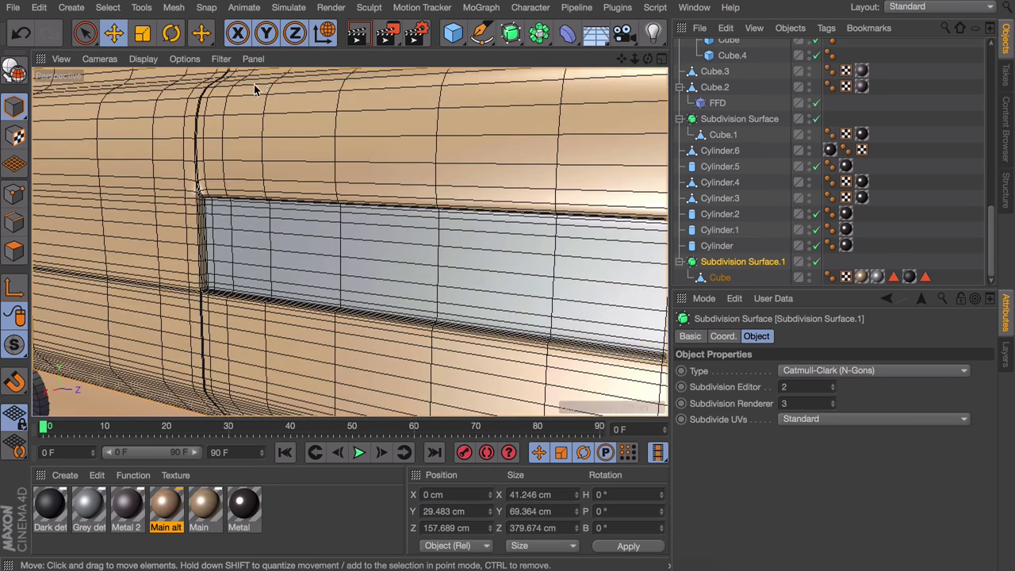
key(q)
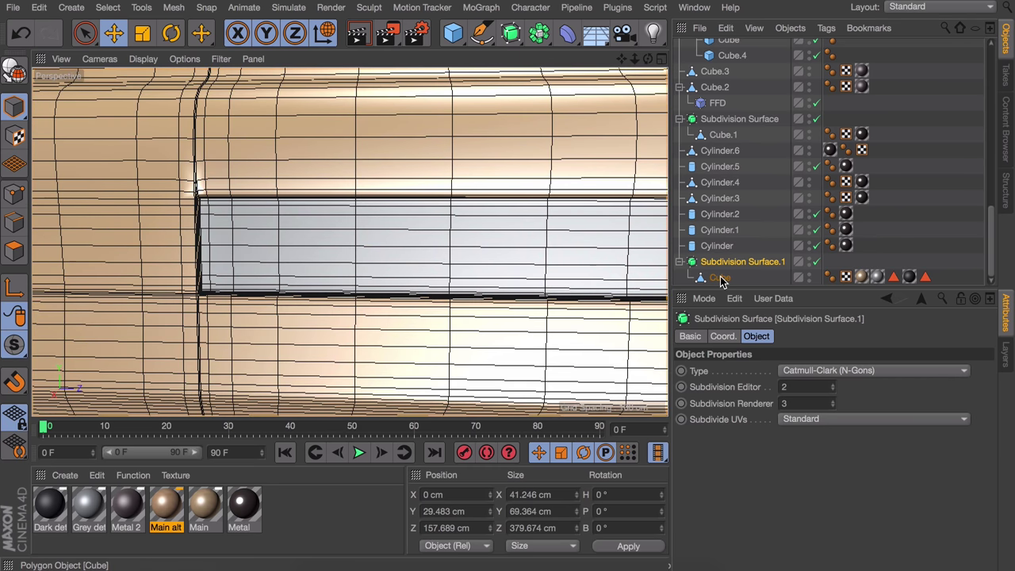
click(166, 193)
click(205, 187)
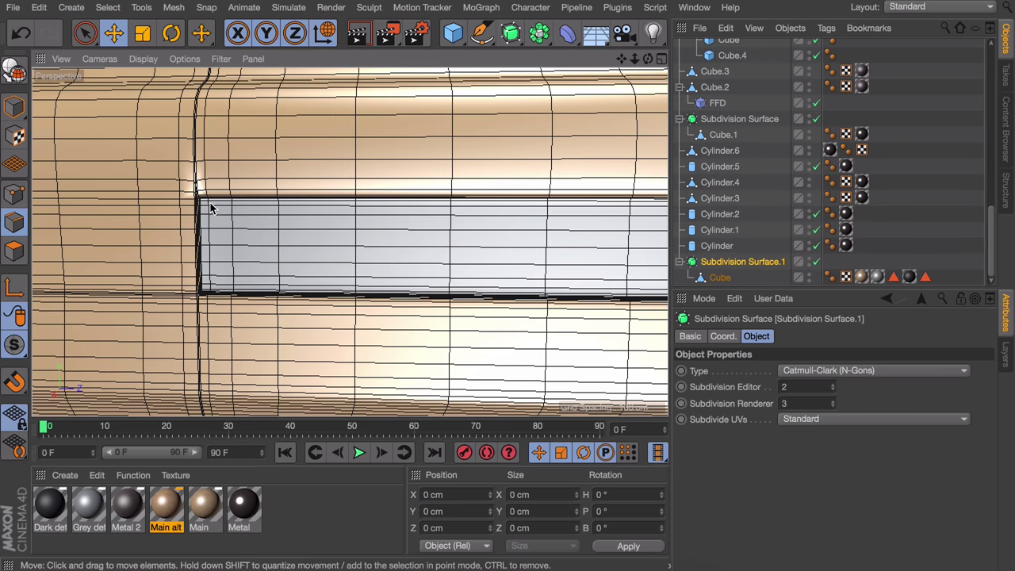
key(q)
click(688, 278)
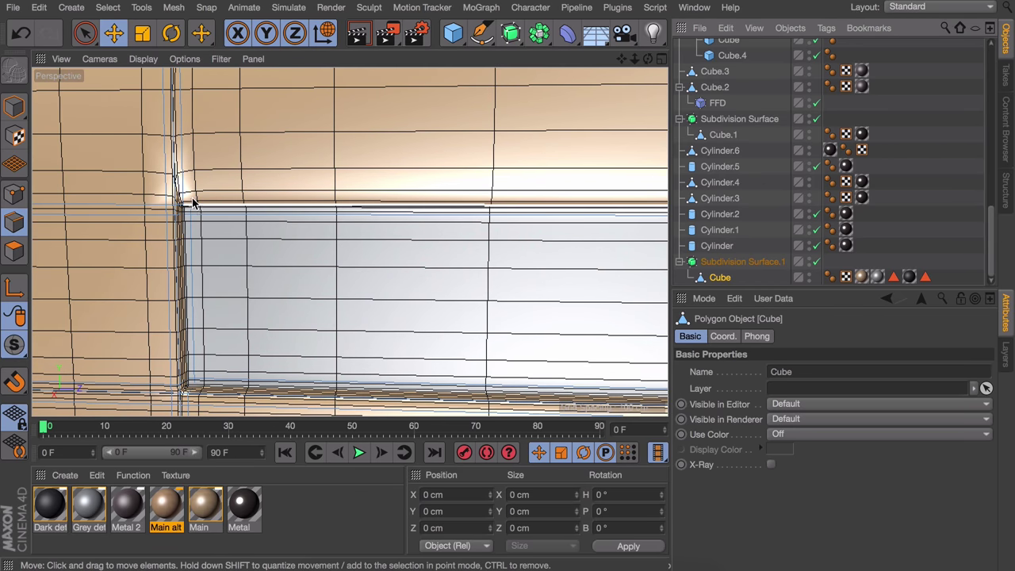
alt+drag(185, 226, 252, 208)
key(u)
key(l)
click(154, 210)
right_click(253, 197)
key(Escape)
Add supporting loop cuts to the main body around both ends of the handle slot, including one at about 95.2% offset.
key(k)
key(l)
key(u)
key(l)
scroll(254, 230, up, 3)
scroll(182, 241, down, 6)
right_click(534, 207)
key(Escape)
scroll(508, 217, up, 3)
key(q)
key(k)
key(l)
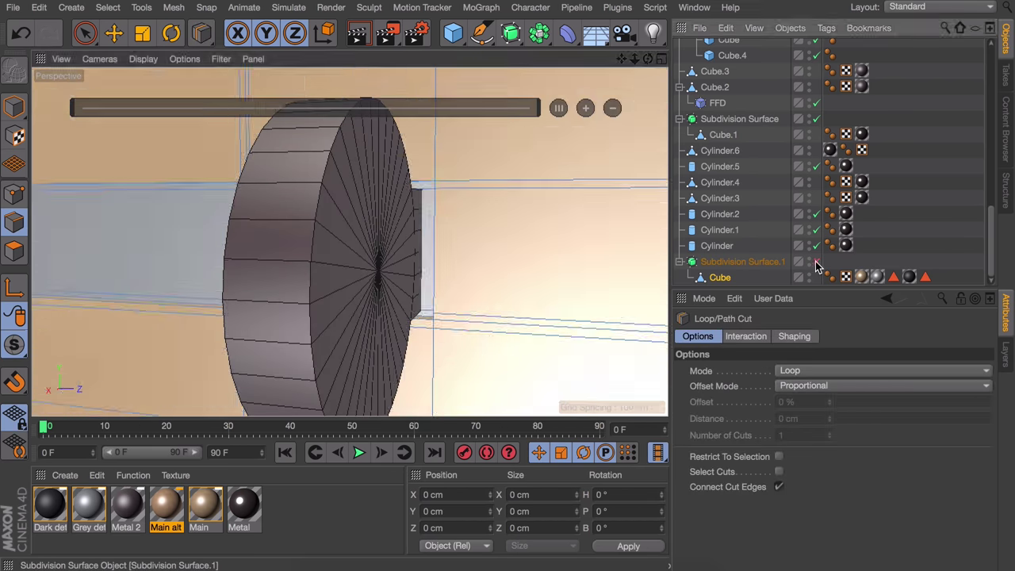
scroll(421, 186, up, 10)
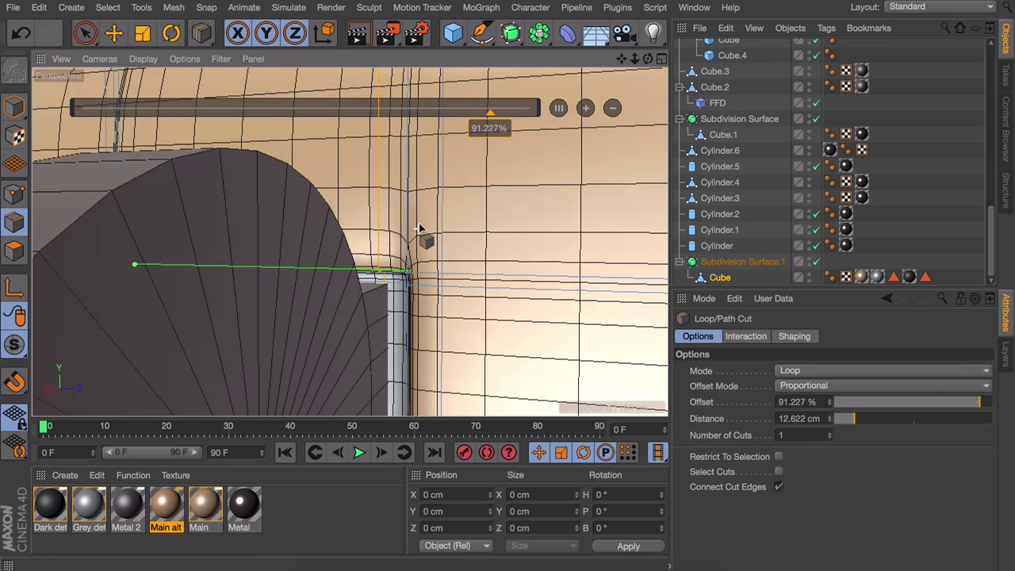
scroll(290, 279, up, 10)
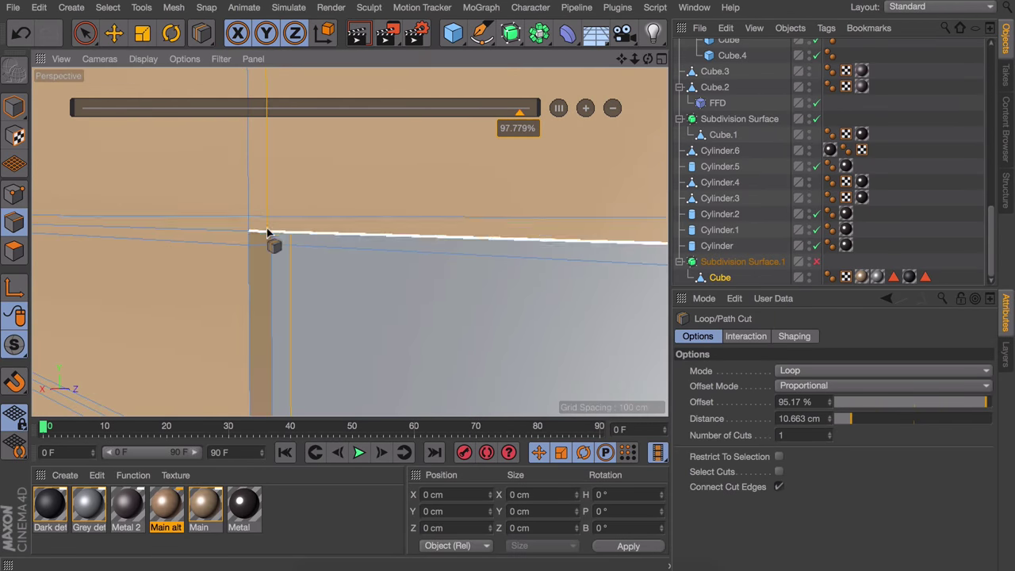
scroll(318, 219, down, 5)
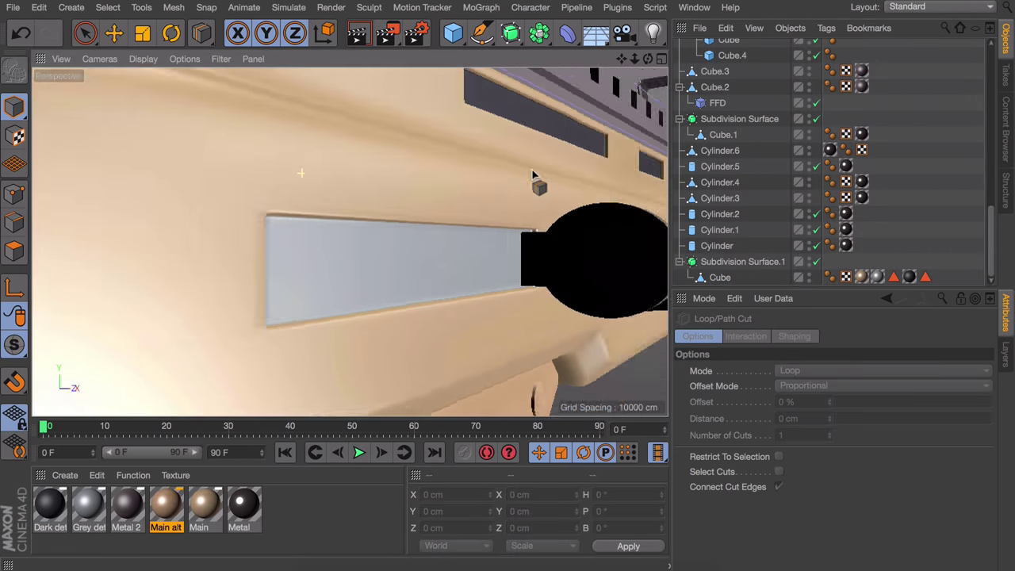
Slide the vertical edge loop outside the handle slot's end by about -0.85 cm.
key(space)
right_click(316, 222)
click(362, 421)
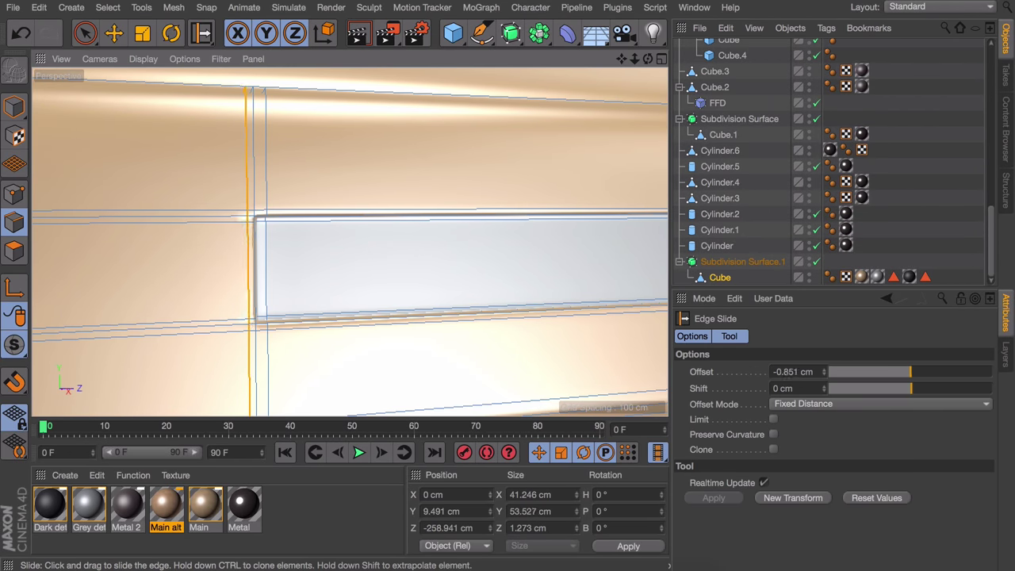
key(e)
scroll(573, 268, down, 5)
scroll(573, 267, down, 8)
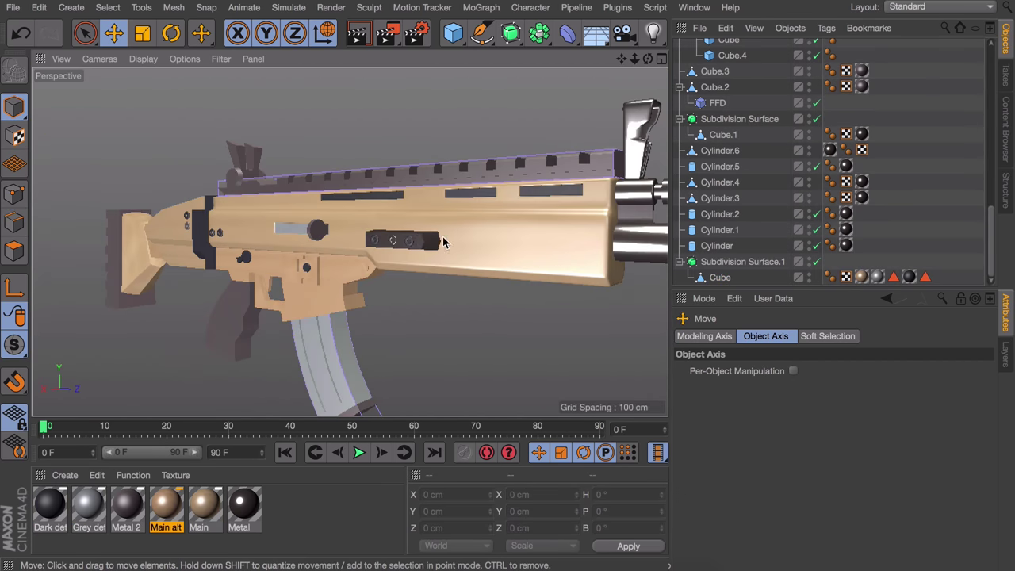
Put the dark side block holding three rings under a Subdivision Surface and add supporting loop cuts to its mesh.
scroll(439, 113, up, 2)
click(365, 212)
scroll(355, 172, up, 6)
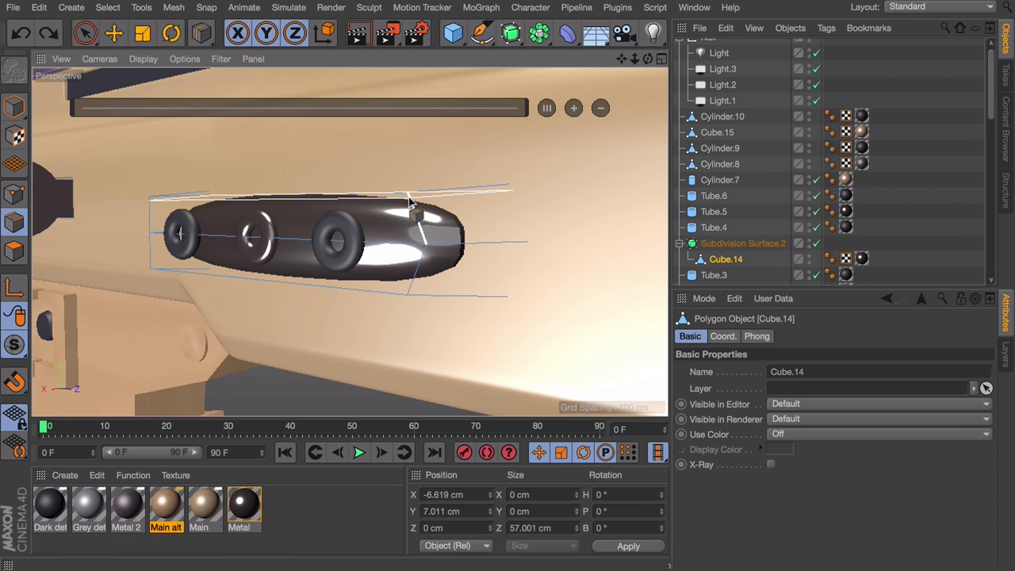
alt+drag(409, 201, 134, 288)
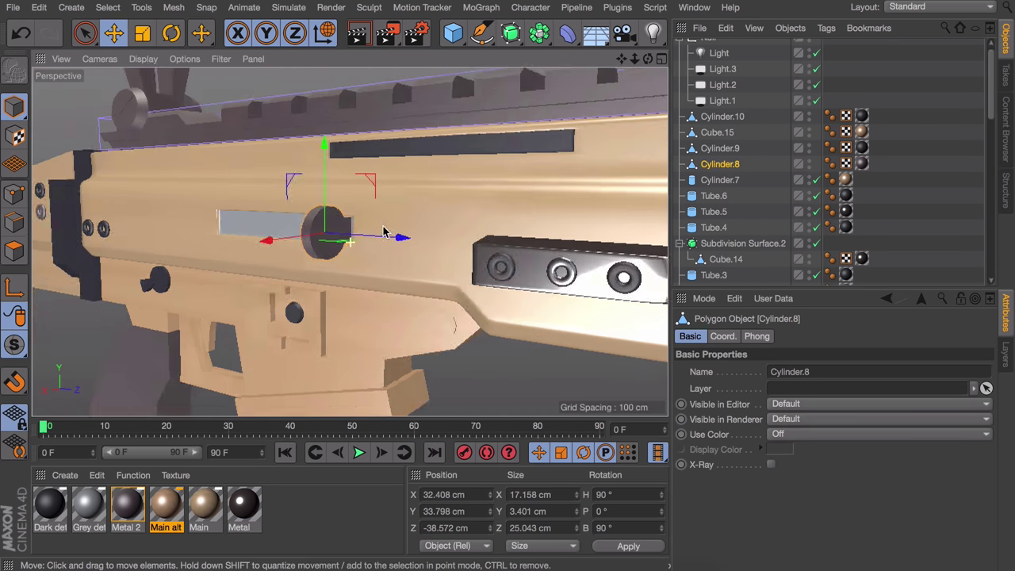
Put the round slot handle (Cylinder.8) under a Subdivision Surface and add supporting loop cuts to its mesh.
alt+click(511, 33)
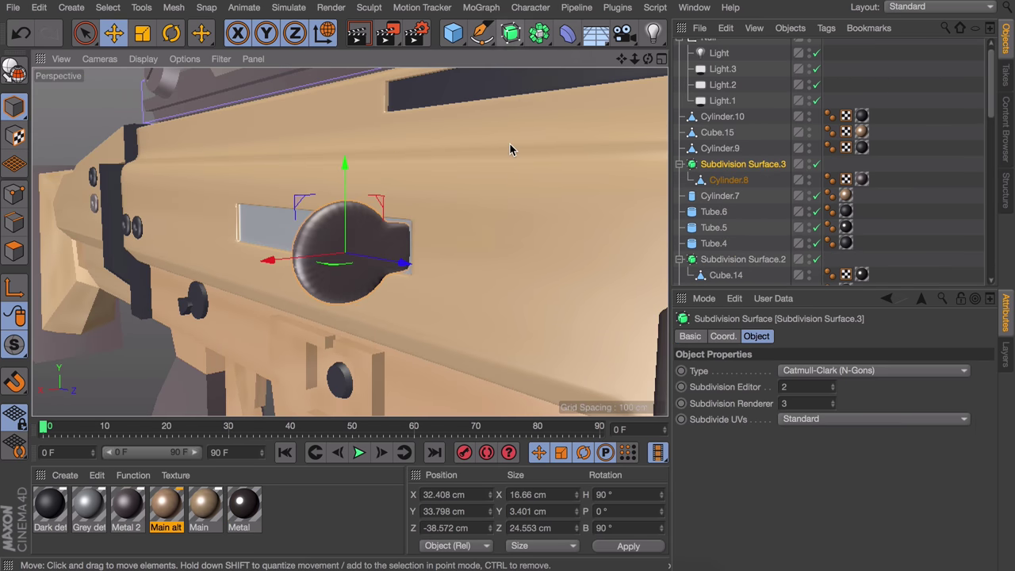
click(370, 267)
key(k)
key(l)
scroll(370, 267, up, 3)
click(402, 195)
alt+drag(402, 195, 641, 204)
key(e)
Put the dark insert behind the band (Cube.13) under a Subdivision Surface and add supporting loop cuts, including one at about 10.1% offset.
scroll(505, 215, down, 6)
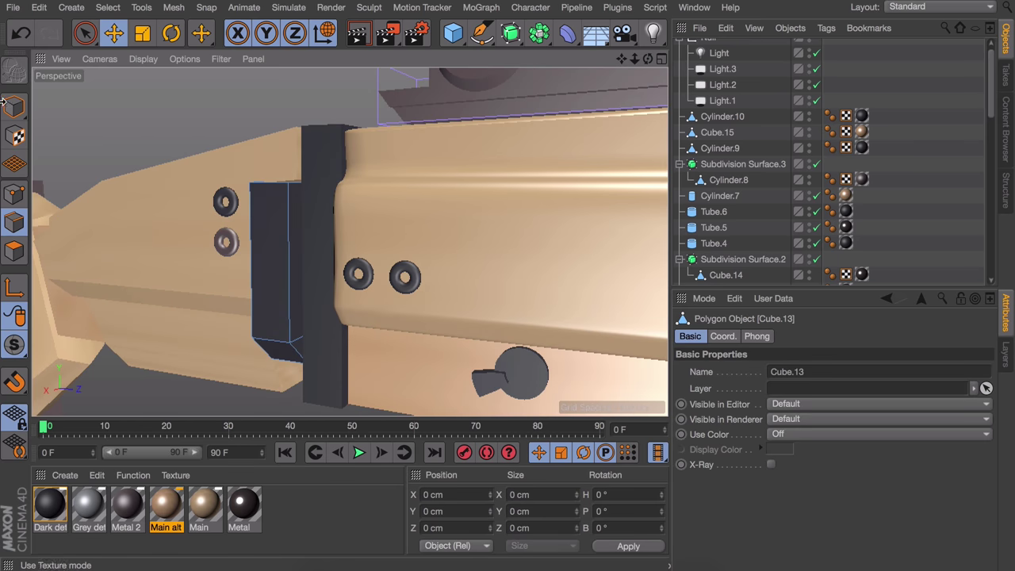
click(13, 104)
alt+click(511, 33)
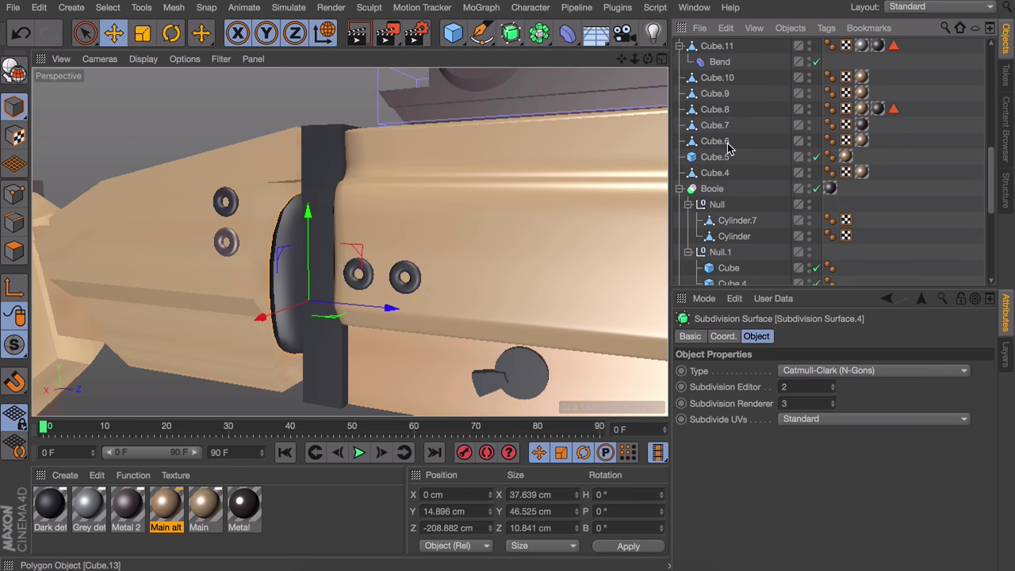
click(14, 222)
key(k)
key(l)
key(F5)
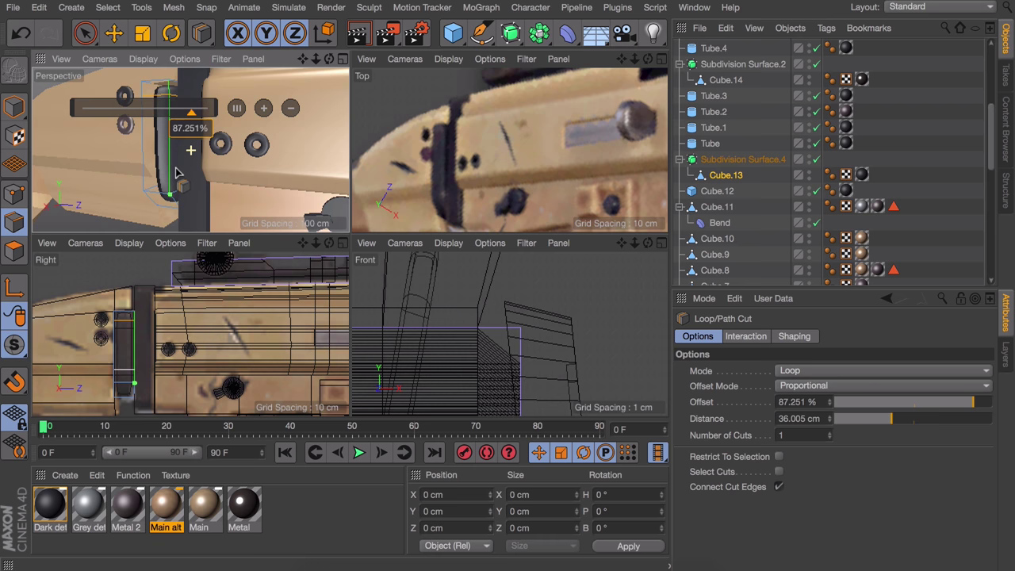
drag(158, 222, 178, 226)
scroll(177, 165, up, 3)
scroll(178, 164, down, 3)
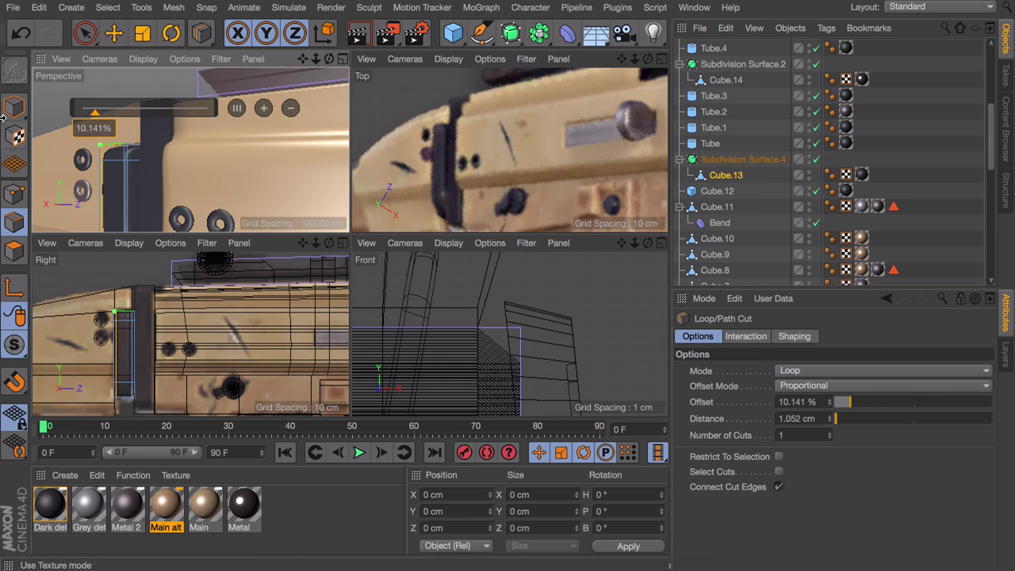
Make the dark vertical band (Cube.12) editable under a Subdivision Surface and add supporting loop cuts, including one at about 2.9% offset.
click(148, 134)
alt+click(511, 33)
key(c)
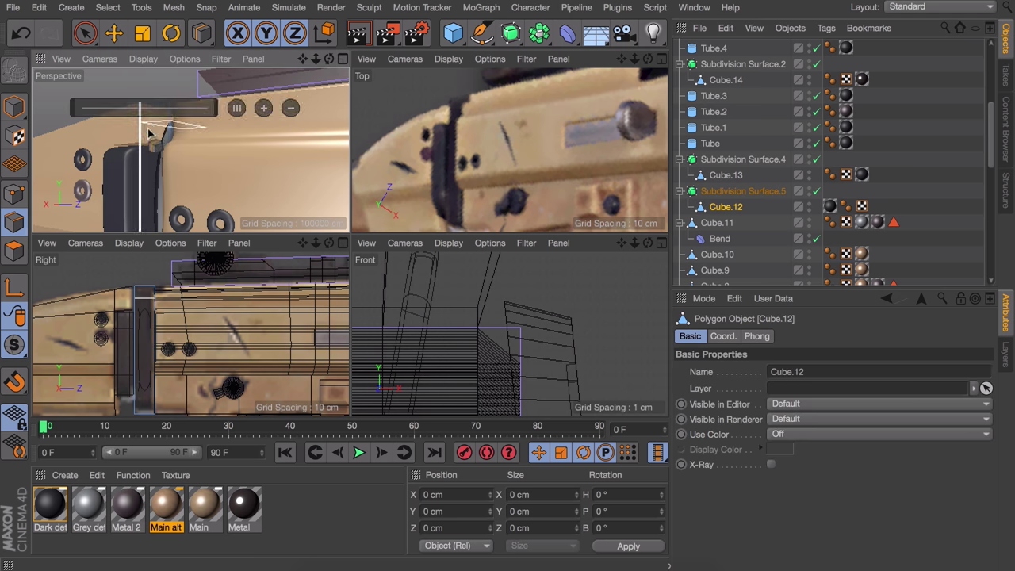
scroll(236, 140, up, 3)
scroll(468, 162, up, 3)
scroll(198, 213, up, 3)
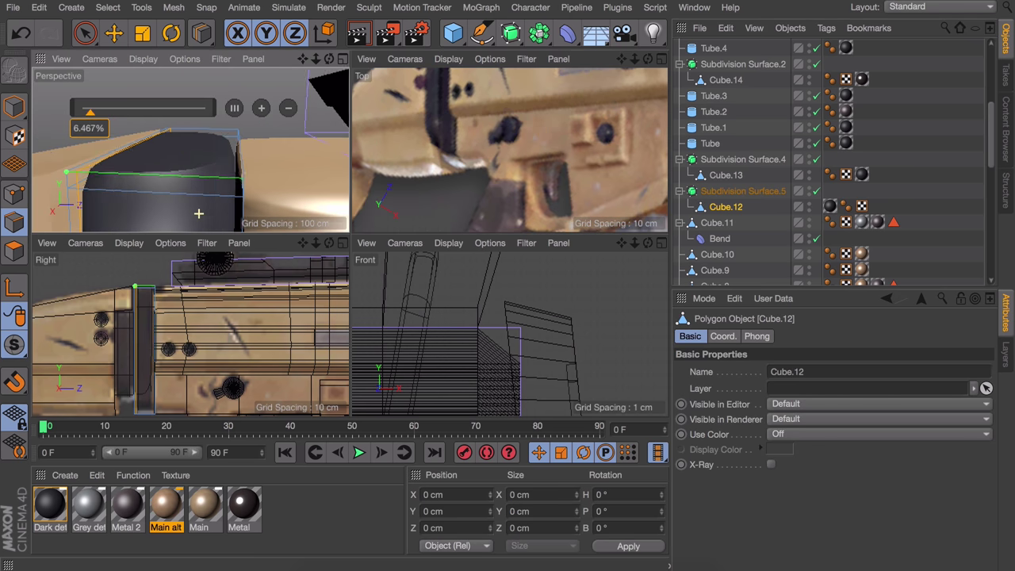
alt+drag(236, 157, 190, 150)
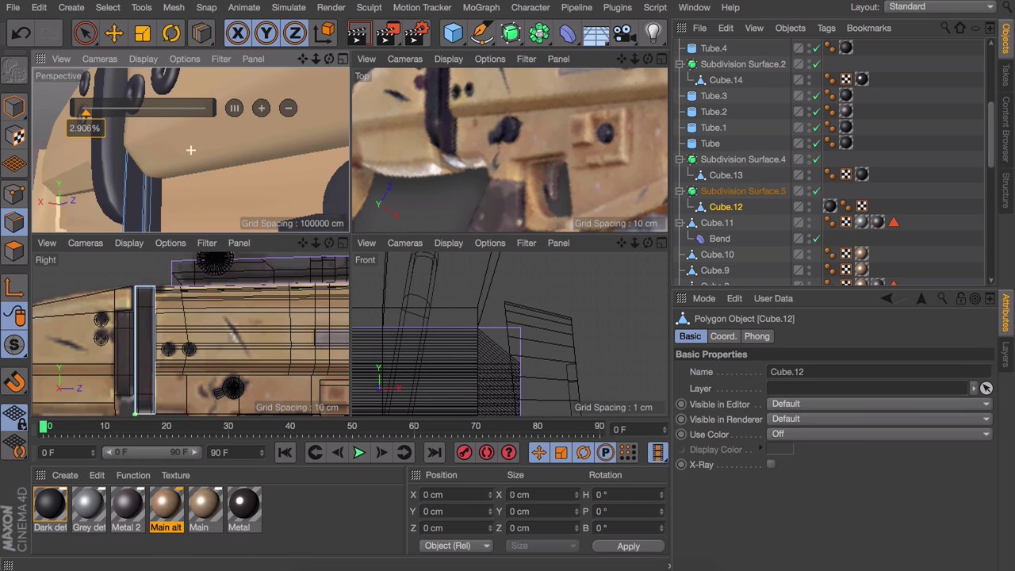
Rectangle-select the dark band's bottom points, then move and scale them to reshape its lower end.
key(0)
key(t)
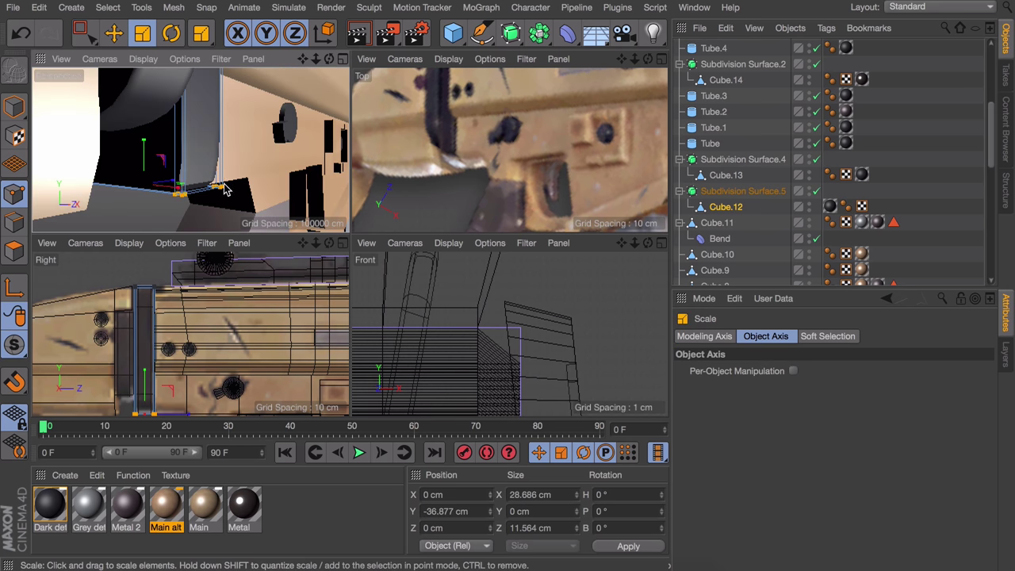
key(e)
click(168, 190)
alt+drag(168, 190, 241, 222)
key(t)
alt+drag(154, 181, 183, 147)
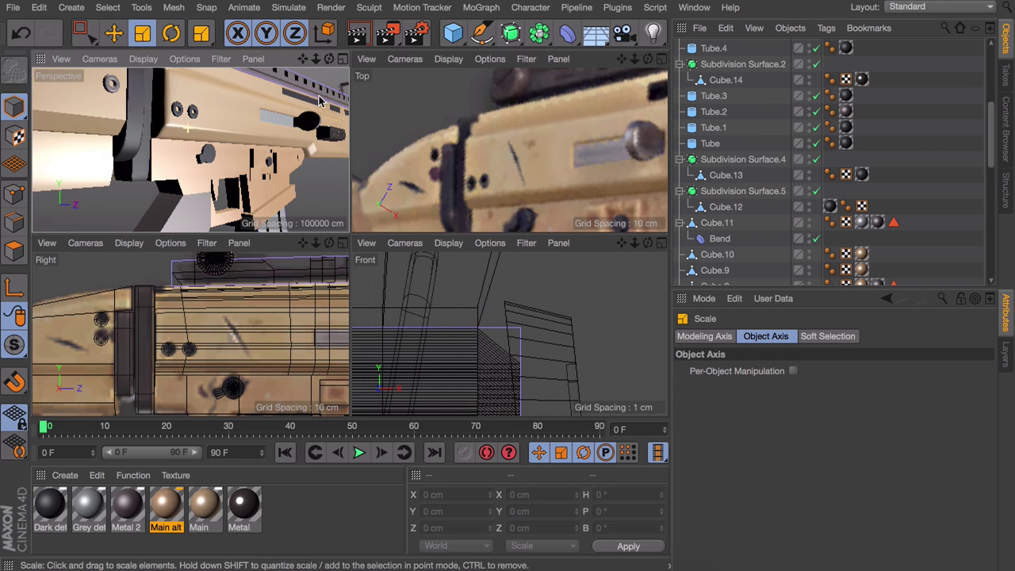
Put the tan rear stock section (Cube.4) under a new Subdivision Surface and select its mesh.
key(t)
key(e)
scroll(158, 151, down, 5)
click(424, 176)
click(238, 151)
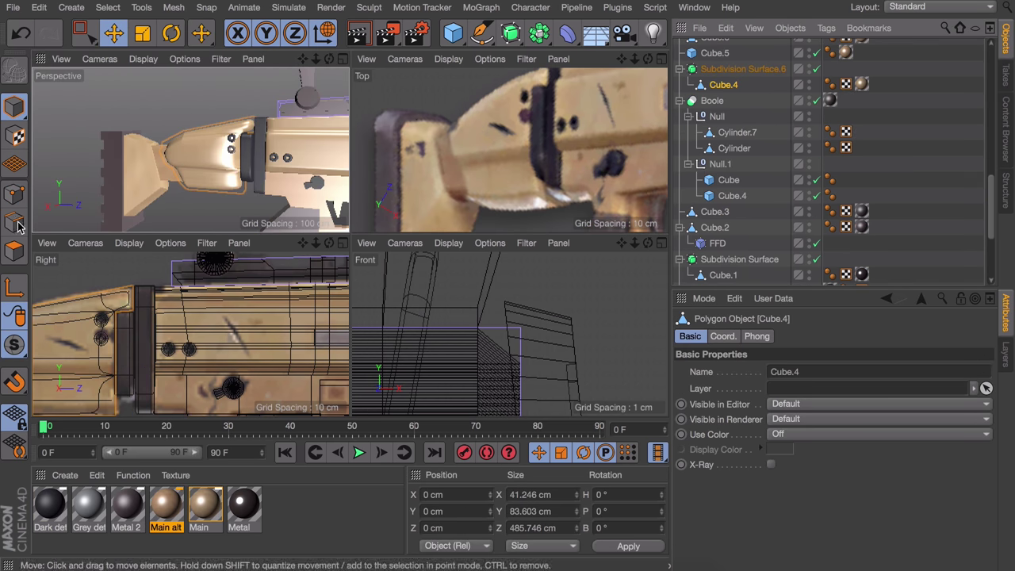
Add supporting loop cuts to the tan stock section near its front edge beside the dark insert.
key(k)
key(l)
scroll(260, 124, up, 3)
drag(135, 163, 170, 178)
scroll(230, 183, up, 5)
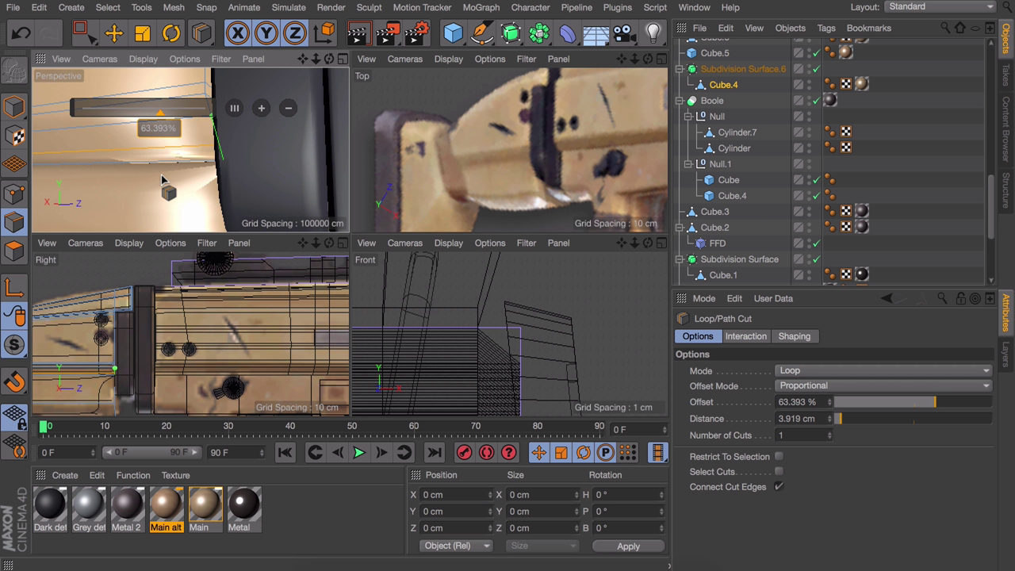
Undo the last loop cut and add one at about 2.5% offset near the stock section's lower front corner.
alt+drag(161, 174, 294, 186)
key(ctrl+z)
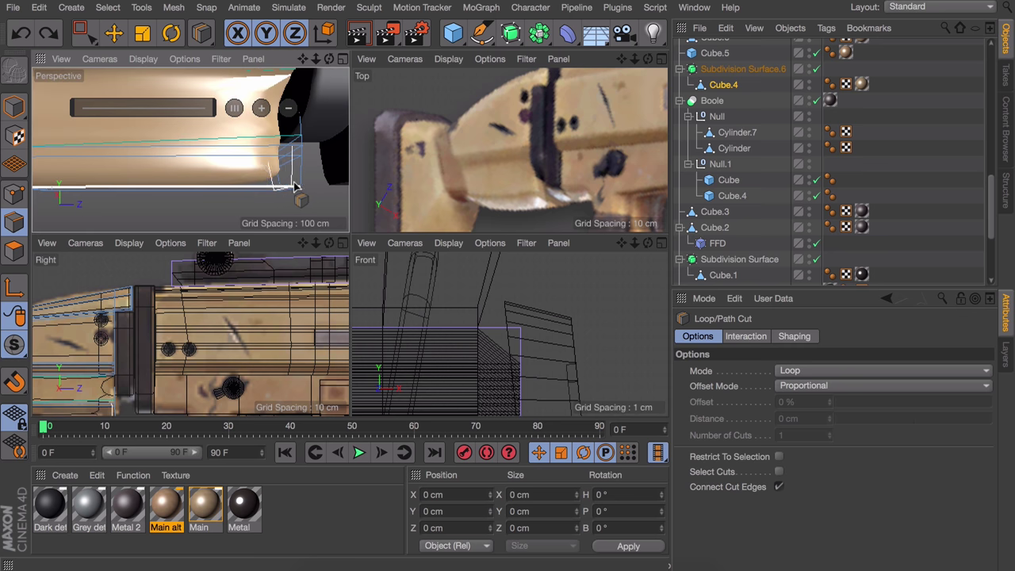
click(297, 186)
alt+drag(298, 187, 222, 190)
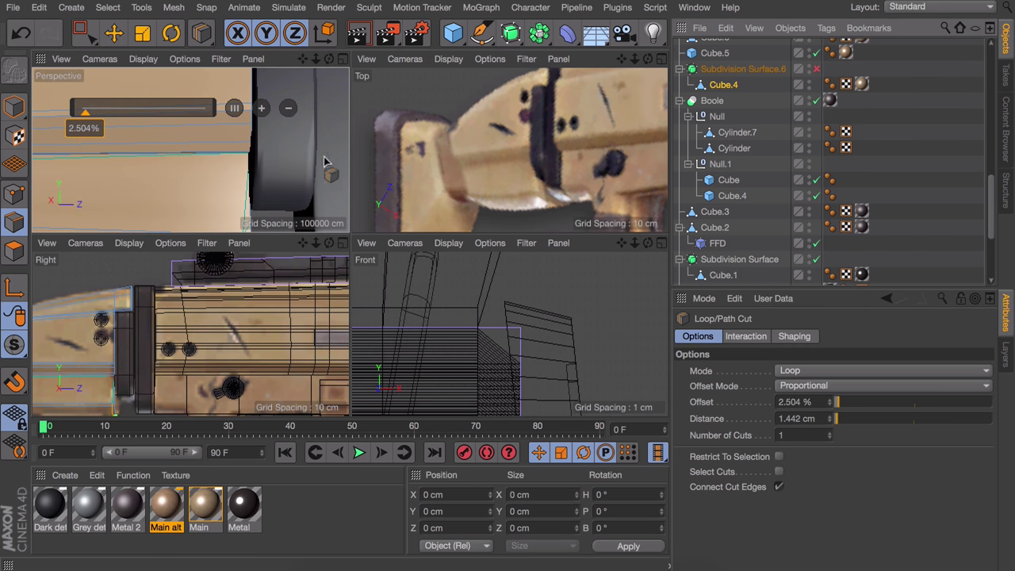
Undo the last loop cut and make a supporting line cut just behind the tan stock section's front edge.
key(ctrl+z)
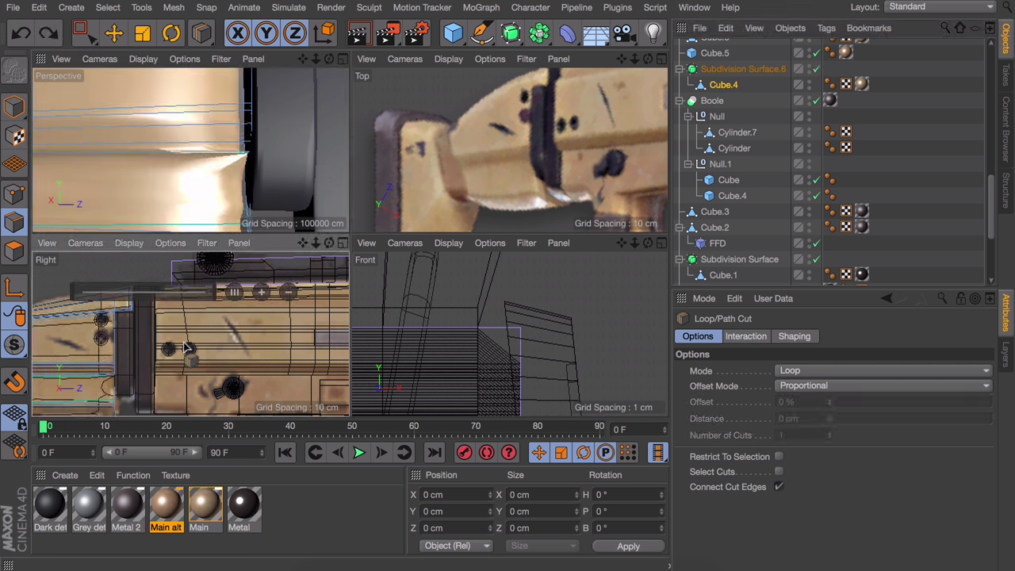
key(k)
key(k)
middle_drag(138, 317, 188, 295)
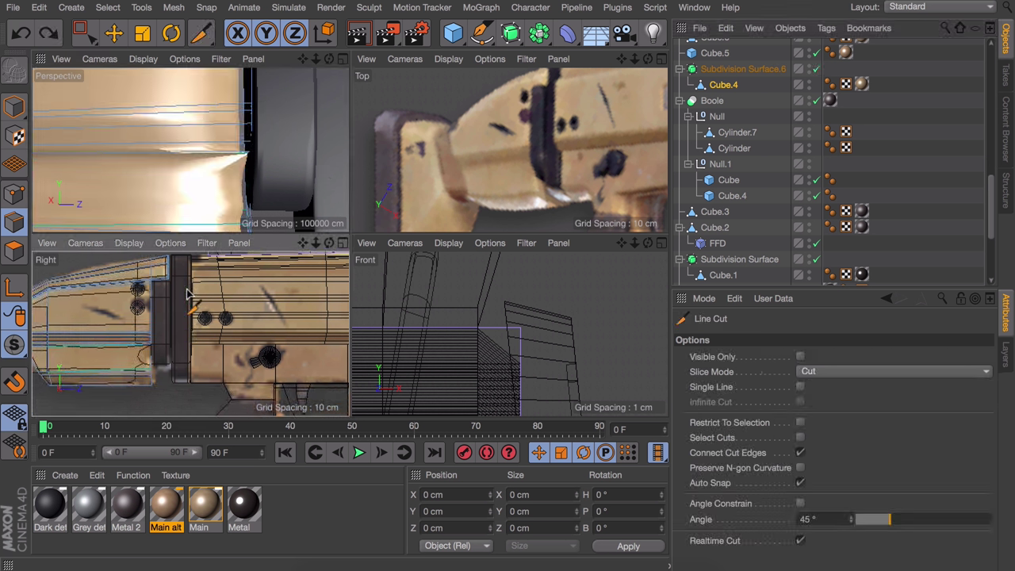
middle_click(256, 316)
scroll(342, 268, down, 2)
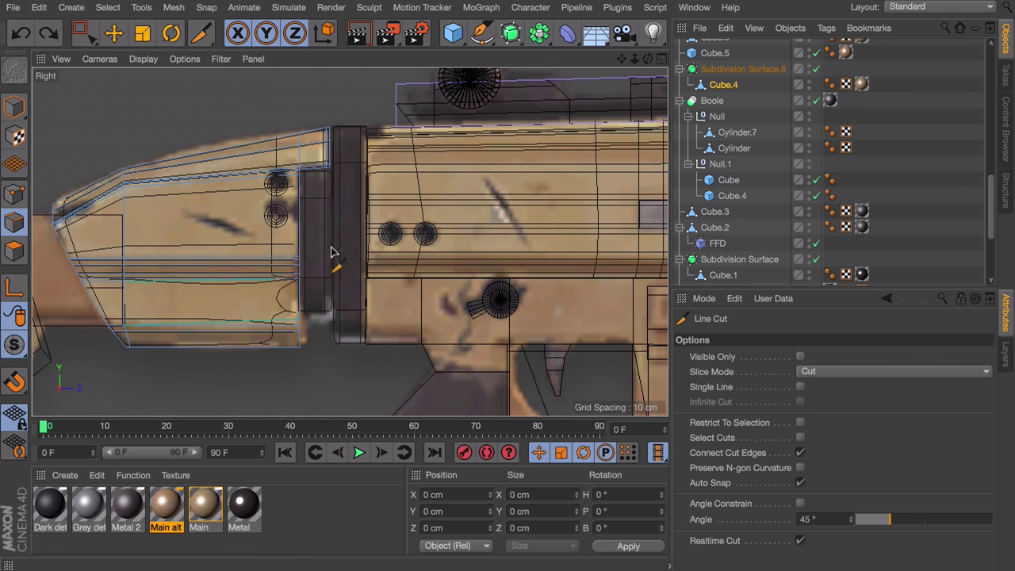
middle_click(227, 175)
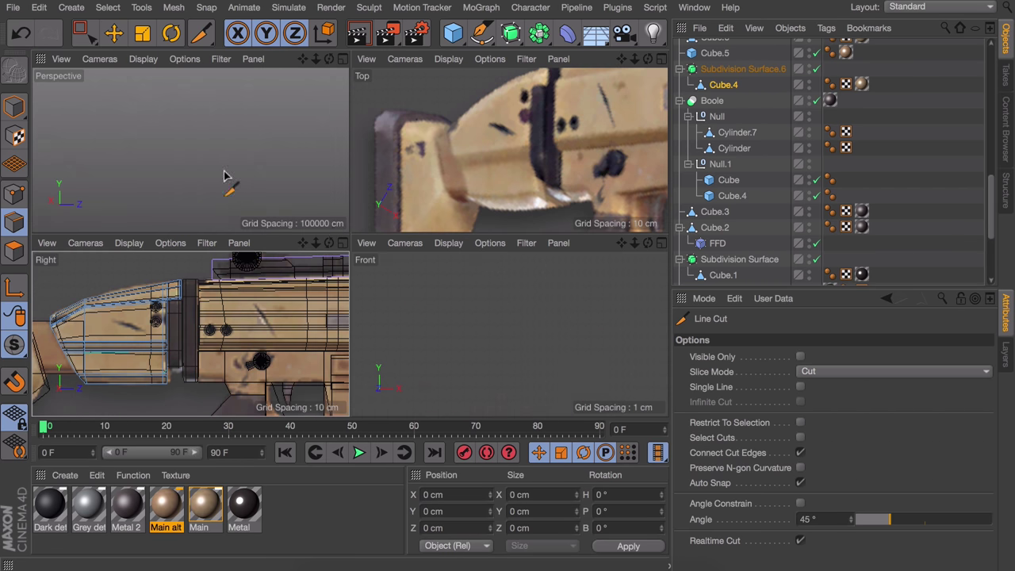
Add a loop cut at 5.69% offset along the stock section's sloped upper rear edge and turn its subdivision preview off.
alt+drag(178, 155, 190, 158)
key(k)
key(l)
scroll(191, 159, up, 5)
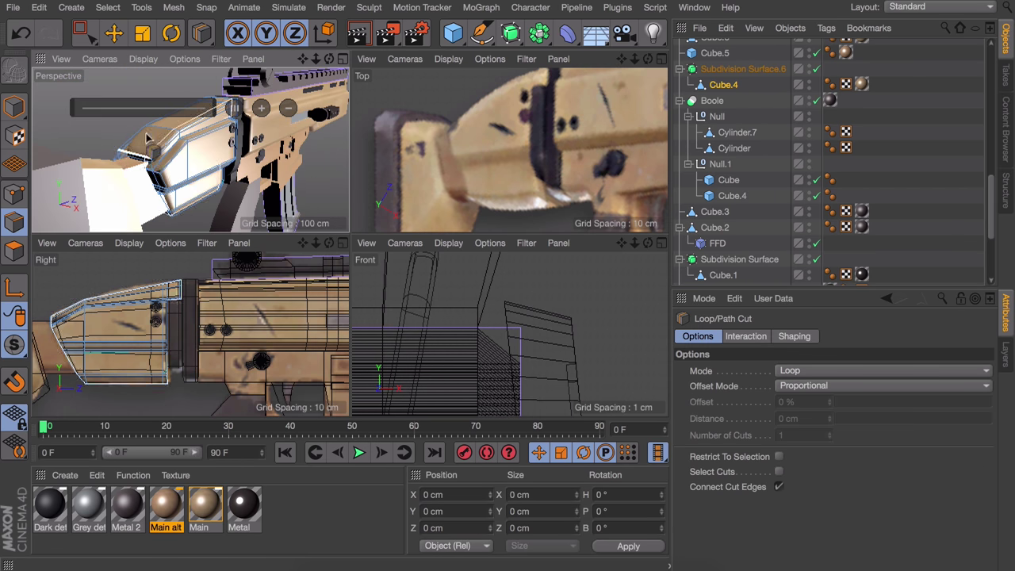
click(120, 158)
key(q)
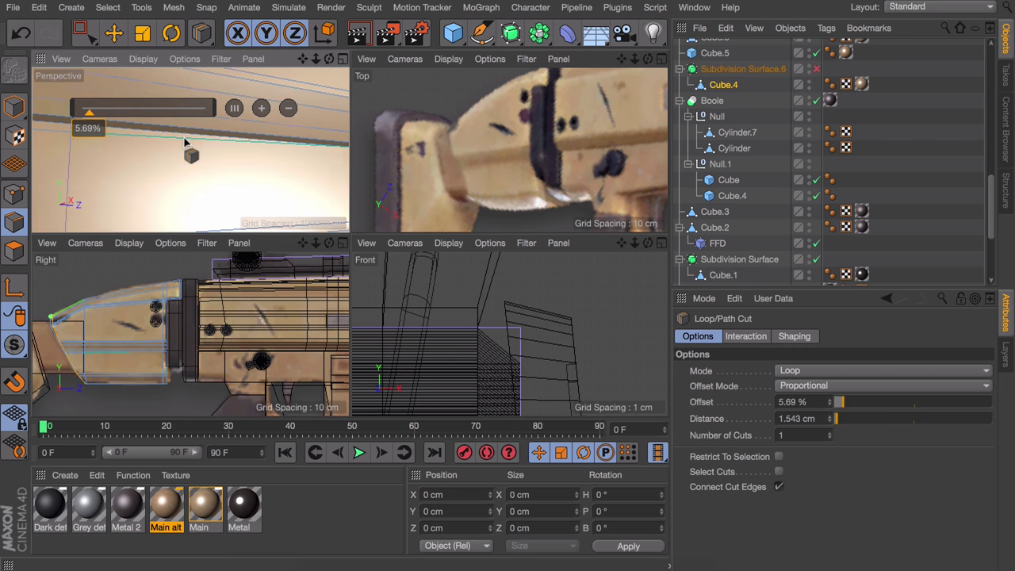
Add supporting line cuts around the lower front area of the tan stock section.
key(k)
key(k)
middle_click(119, 337)
scroll(119, 337, up, 3)
middle_click(543, 287)
alt+drag(196, 160, 209, 207)
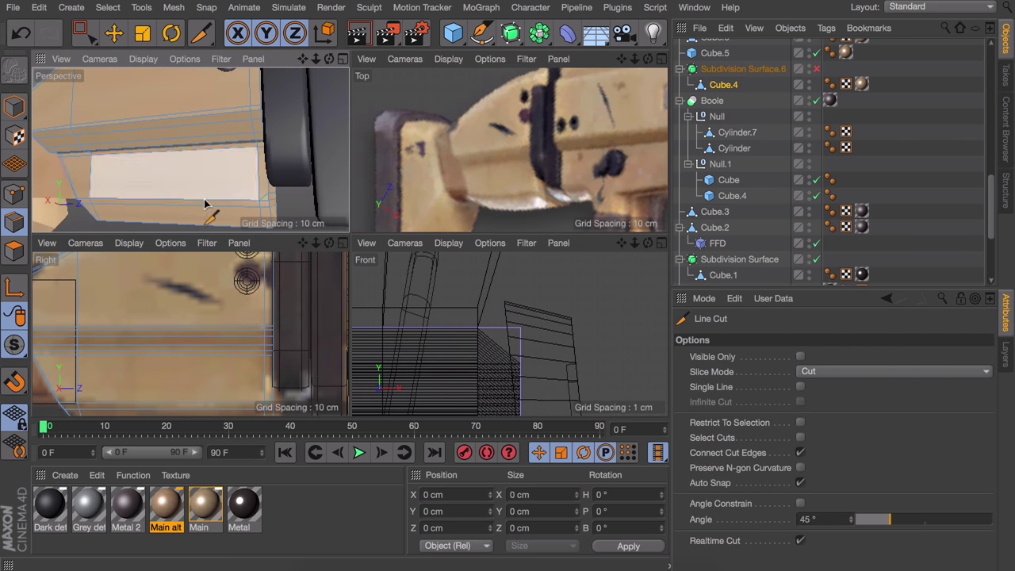
scroll(159, 333, down, 2)
click(270, 325)
click(221, 59)
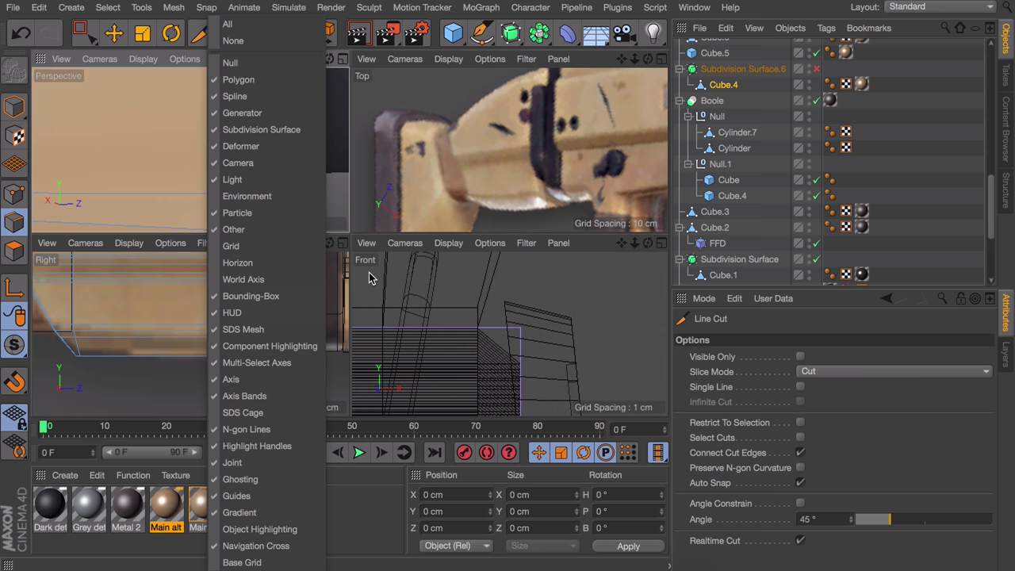
key(Escape)
Turn the stock section's subdivision preview back on and put the stock's neck block (Cube.5) under a new Subdivision Surface.
key(q)
key(e)
alt+drag(198, 159, 223, 209)
key(ctrl+z)
key(k)
key(l)
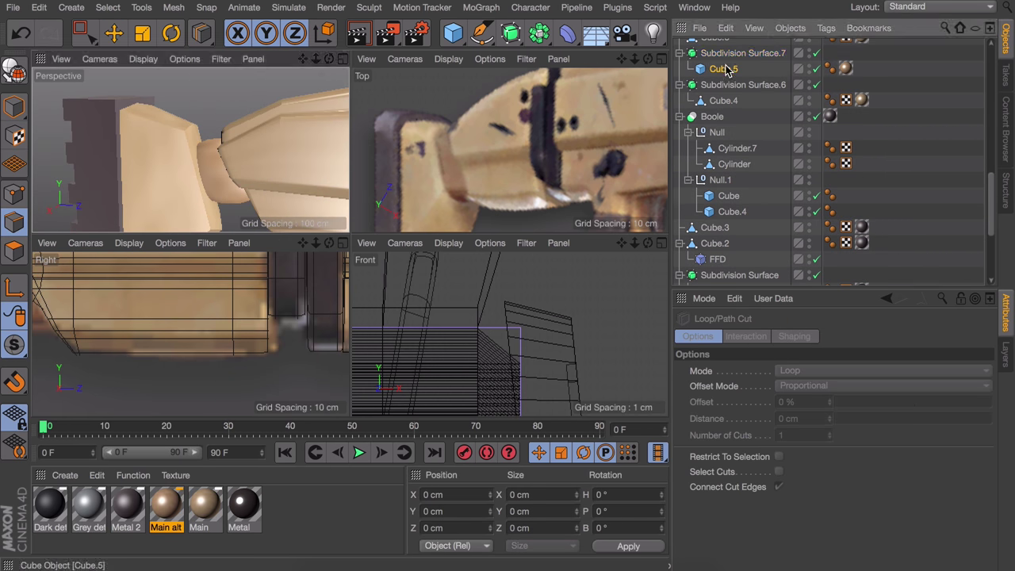
Make the neck block (Cube.5) editable and add supporting loop cuts so its edges stay defined when subdivided.
alt+drag(272, 143, 159, 135)
key(u)
key(l)
key(k)
key(l)
click(232, 162)
key(t)
key(e)
key(m)
key(s)
key(e)
alt+drag(245, 176, 127, 186)
Put the tan butt piece (Cube.6) under a new Subdivision Surface and try a loop cut at about 84.7% along its upper edge.
key(k)
key(l)
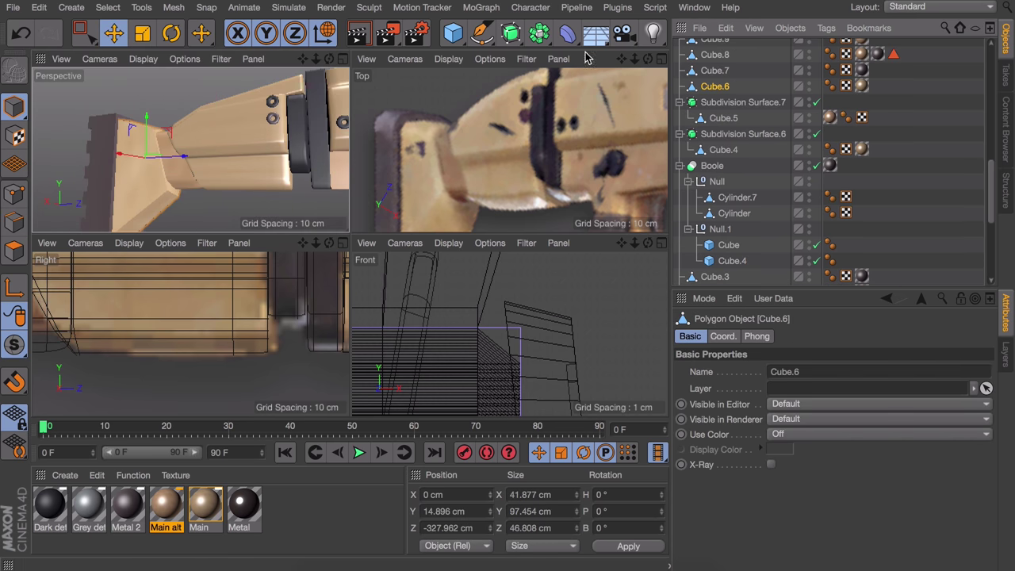
key(k)
key(l)
scroll(151, 127, up, 3)
click(141, 163)
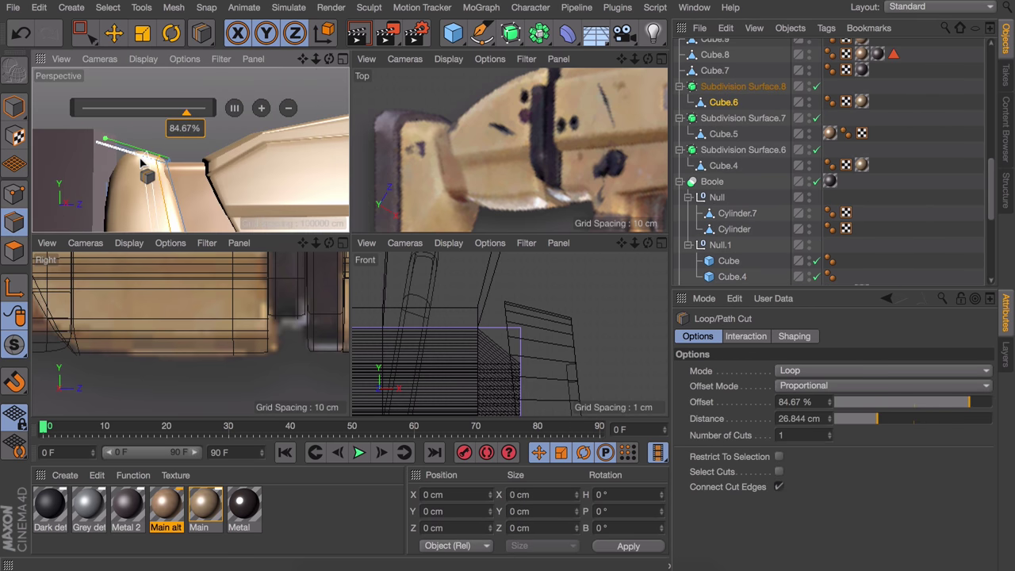
Line-cut the tan butt piece parallel to its slanted front edge.
key(k)
key(k)
middle_click(237, 302)
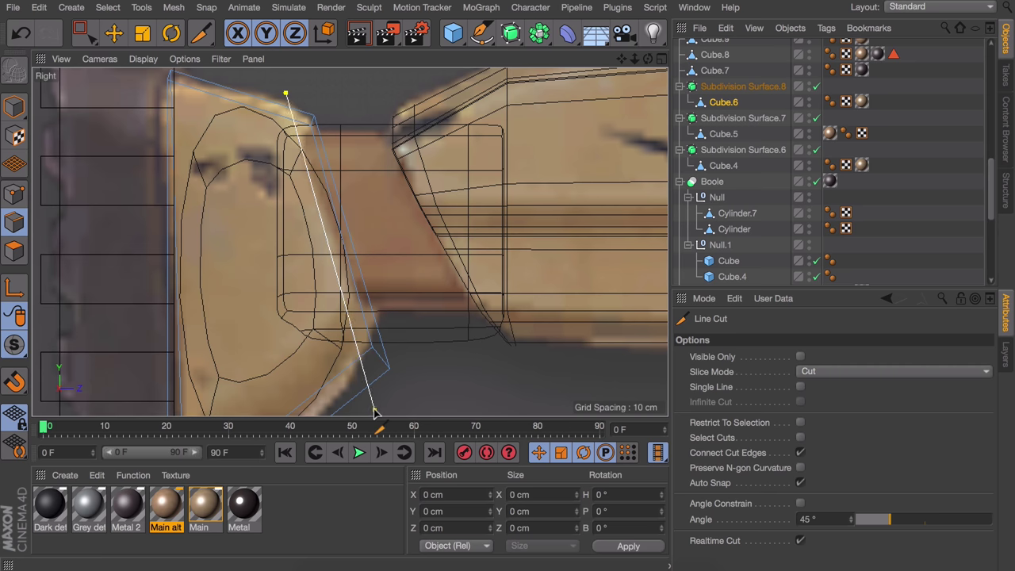
middle_click(376, 413)
Add a supporting loop cut at about 8.9% offset near the upper end of the tan butt piece.
key(k)
key(l)
click(198, 147)
scroll(202, 135, up, 3)
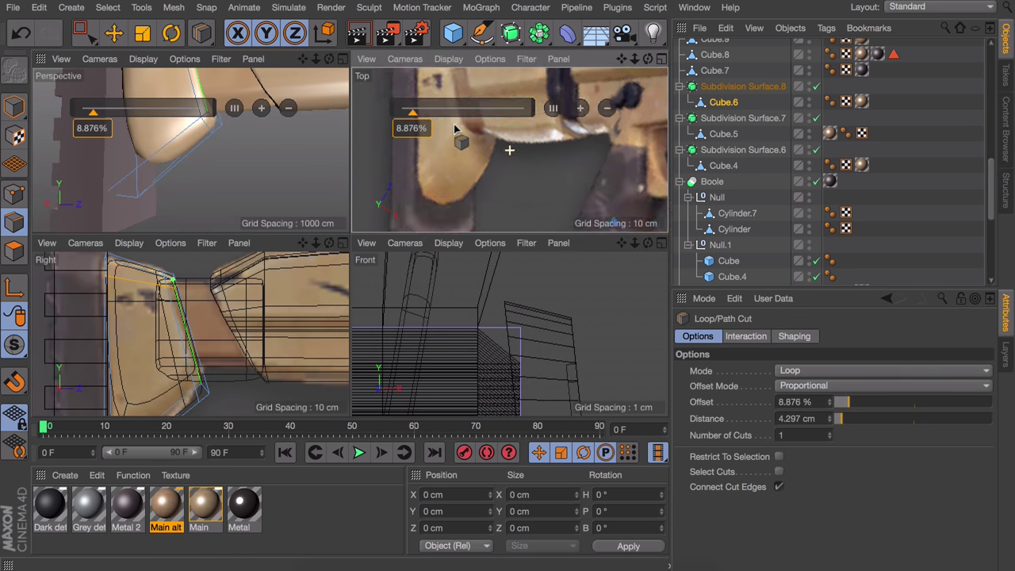
alt+drag(153, 150, 76, 181)
Put the dark ribbed butt pad (Cube.7) under a new Subdivision Surface and select its mesh.
key(e)
alt+drag(174, 169, 190, 111)
click(190, 111)
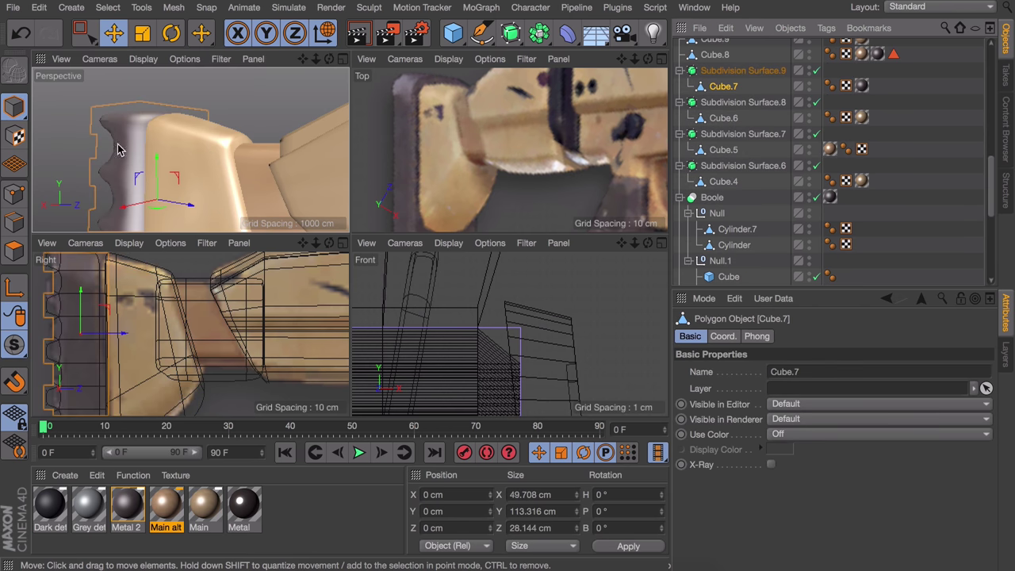
Add a vertical loop cut at about 91.3% offset near the butt pad's front edge.
key(k)
key(l)
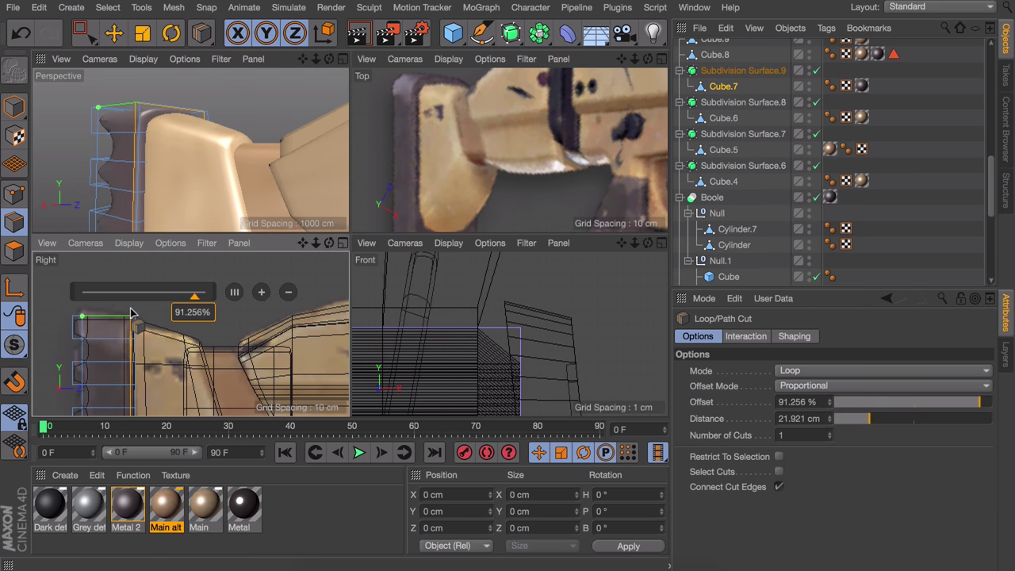
scroll(446, 190, down, 2)
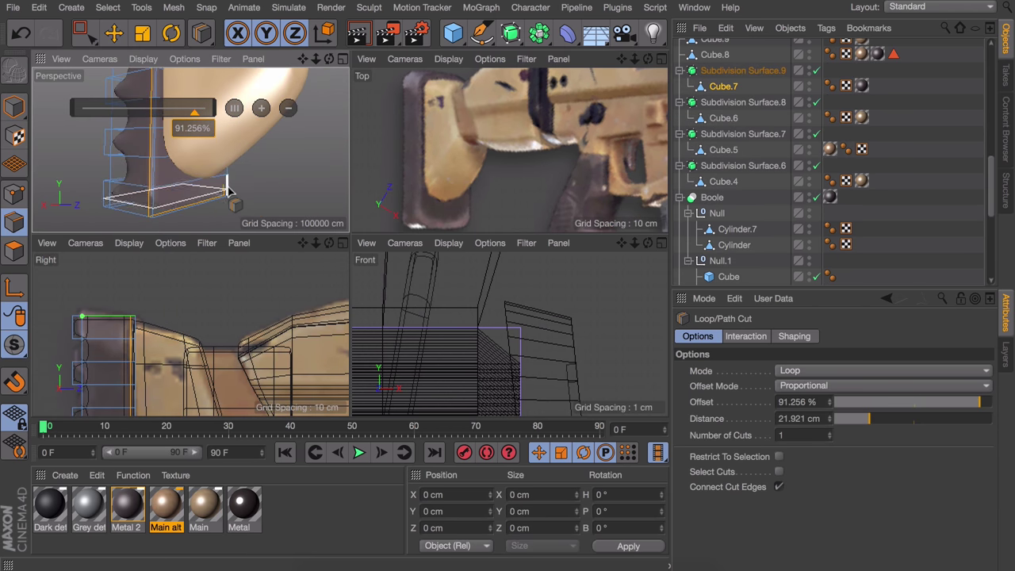
Try a line cut along the butt pad's front side.
key(k)
key(k)
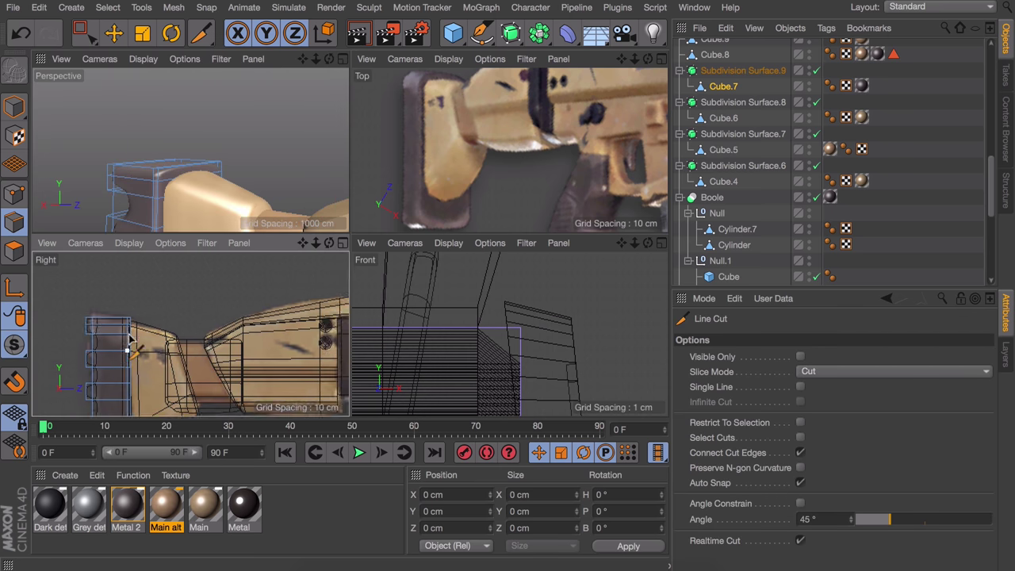
key(F3)
key(F5)
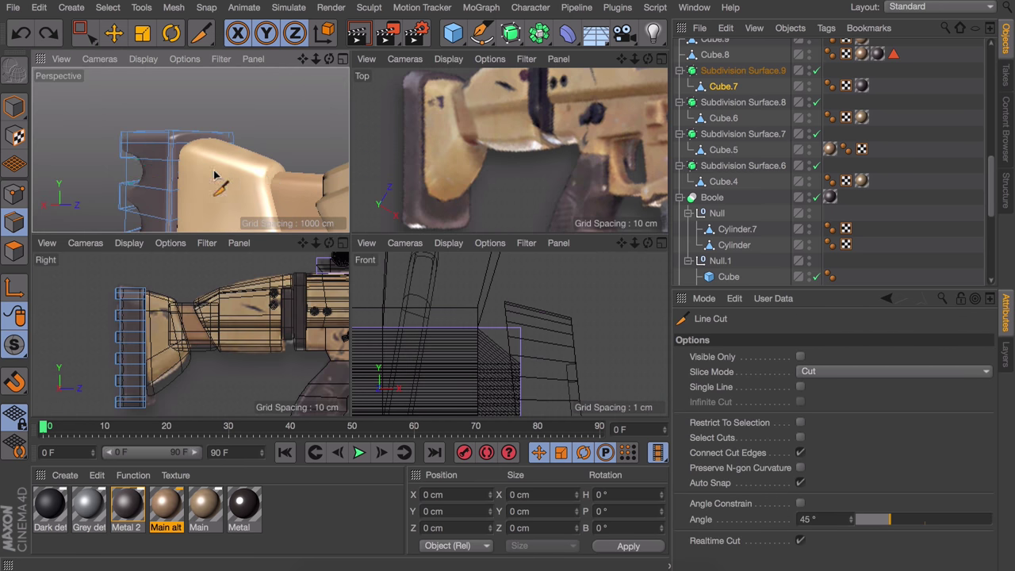
Add supporting loop cuts beside the butt pad's rib and groove edges, at offsets such as 9.4%, 86.8% and 90.1%.
alt+drag(214, 175, 169, 184)
key(k)
key(l)
key(F1)
scroll(346, 278, up, 5)
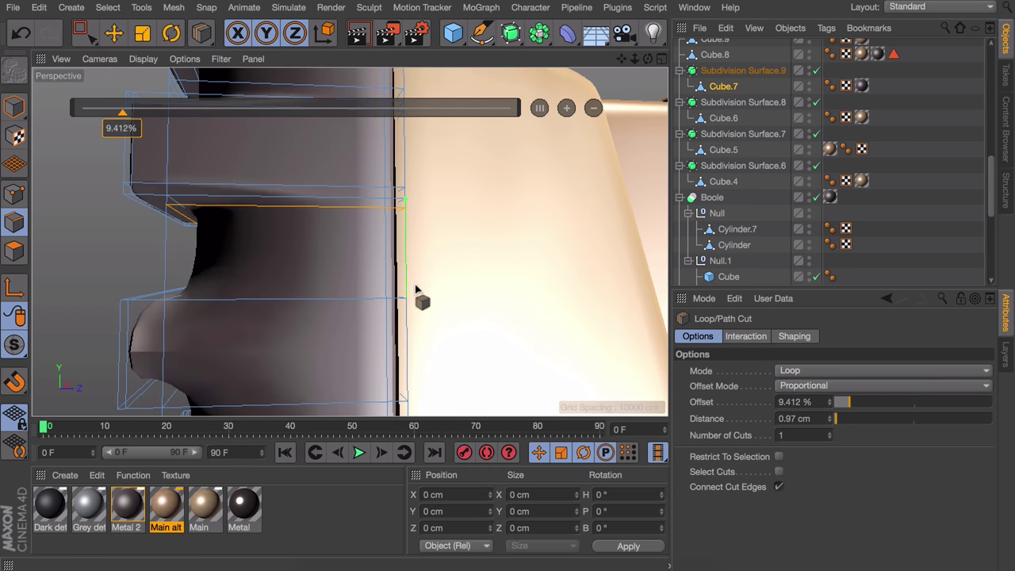
scroll(415, 290, up, 4)
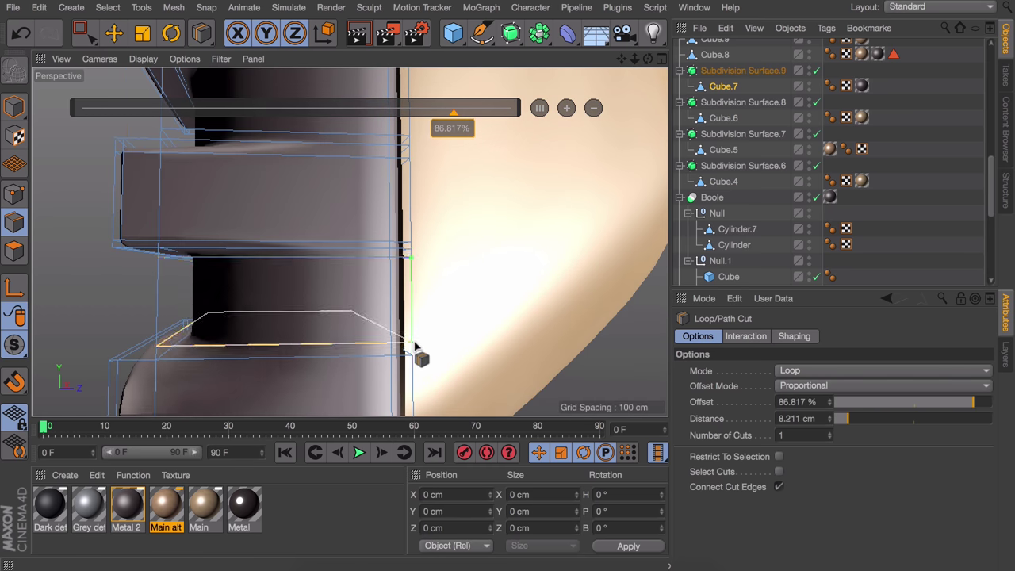
scroll(415, 345, down, 3)
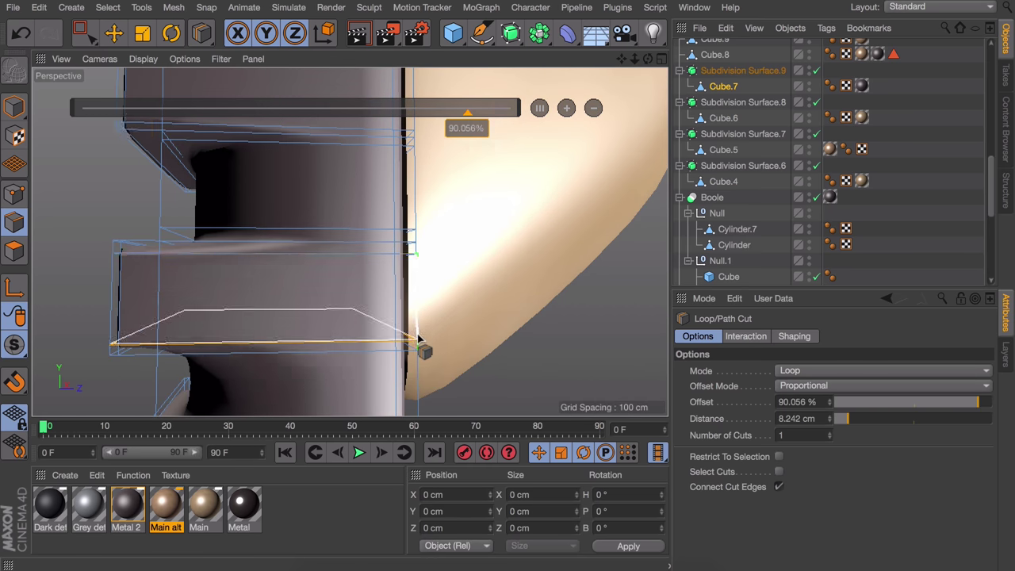
scroll(238, 262, down, 2)
scroll(231, 238, down, 3)
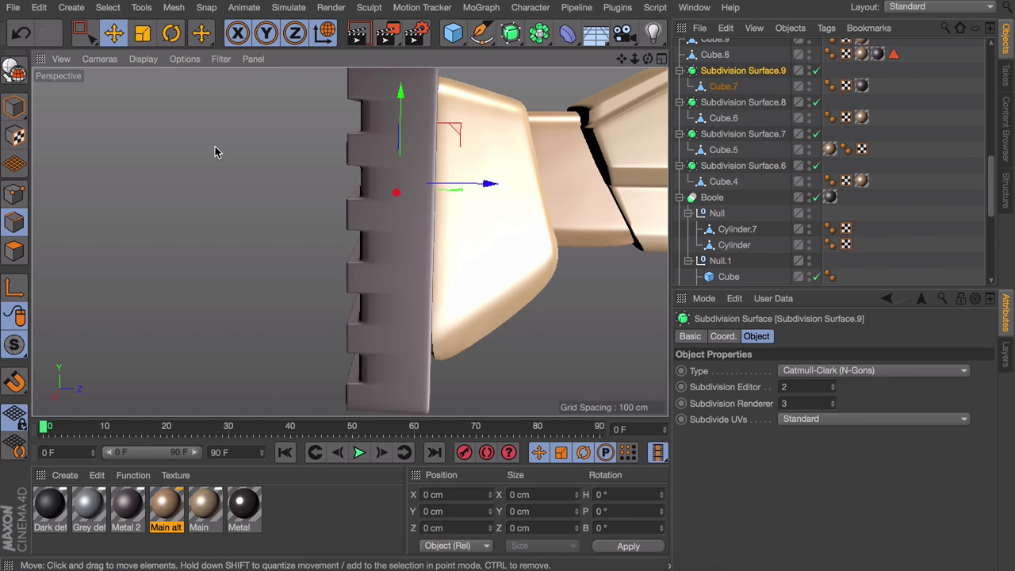
Slide the edge loop around the butt pad's uppermost rib by -3.069 cm and select the two lengthwise loops on its top face.
key(k)
key(l)
click(367, 163)
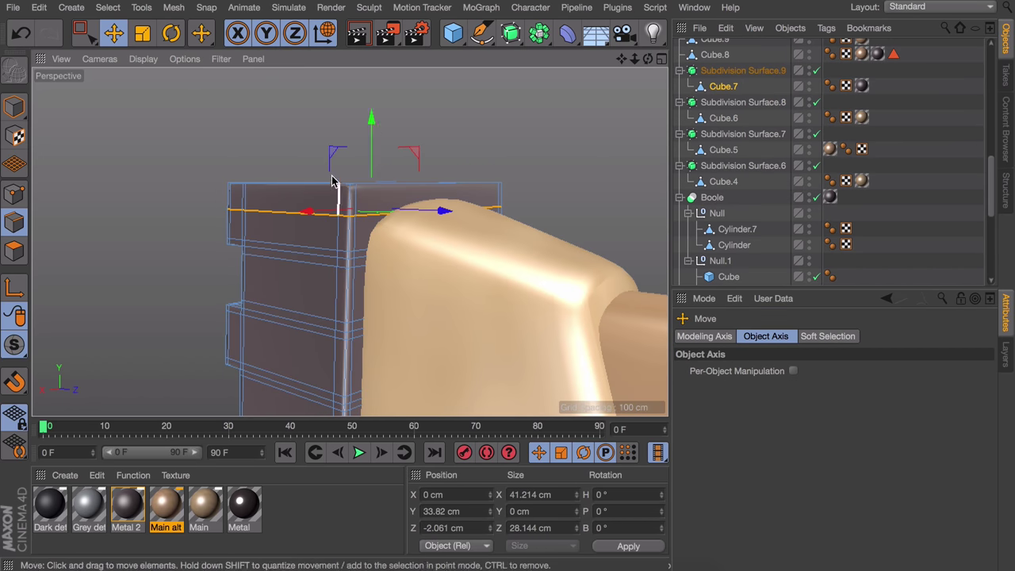
key(m)
key(o)
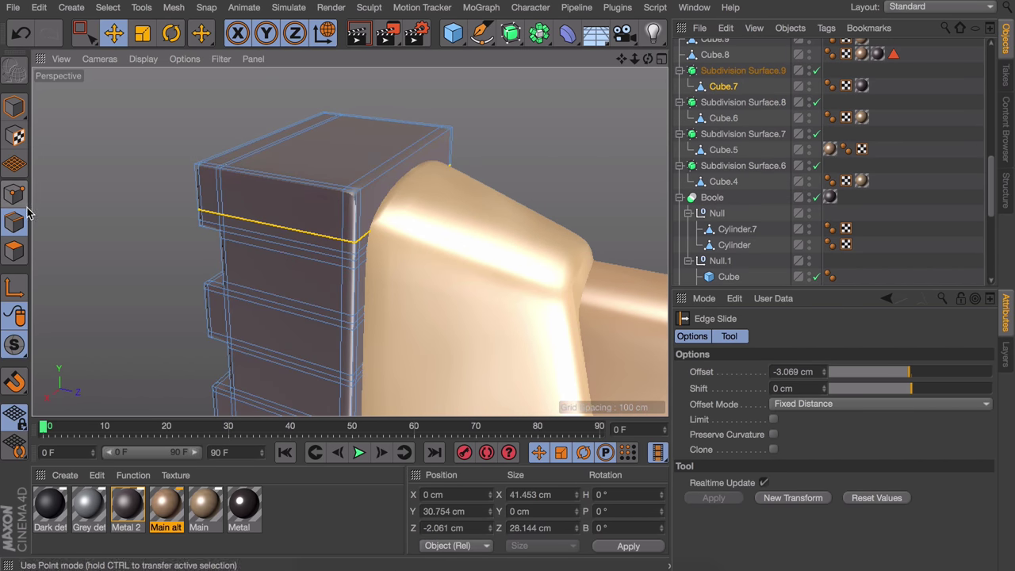
key(e)
click(243, 156)
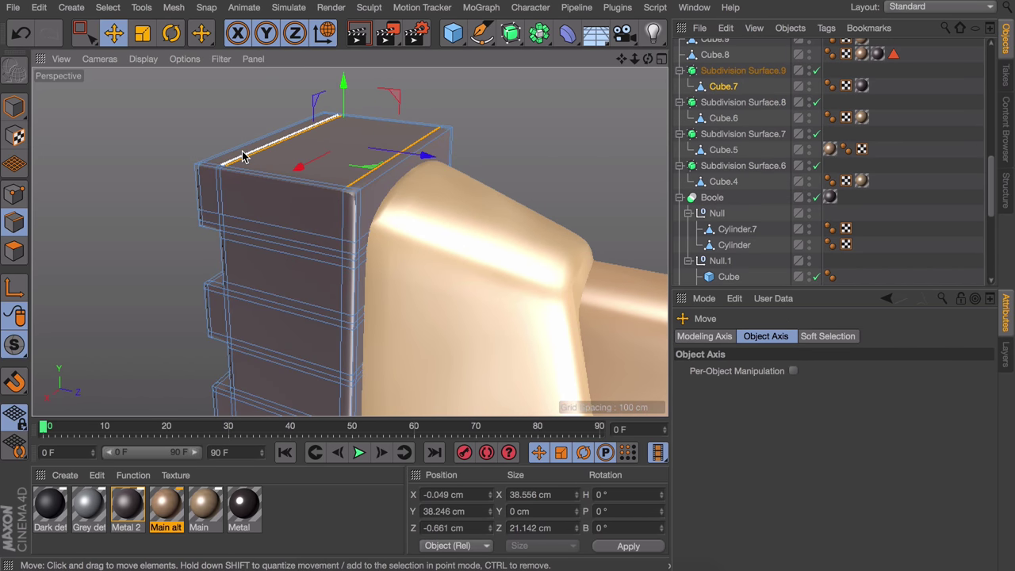
Put the tan lower receiver with the grip (Cube.8) under a new Subdivision Surface and select its mesh.
scroll(477, 125, down, 10)
alt+drag(477, 125, 238, 273)
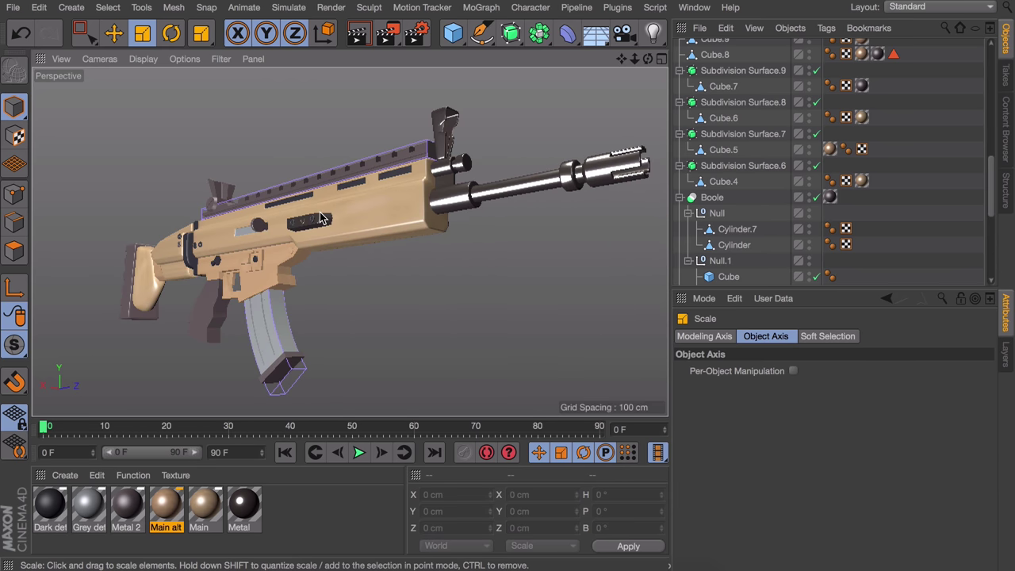
click(238, 274)
scroll(222, 273, up, 8)
alt+click(511, 33)
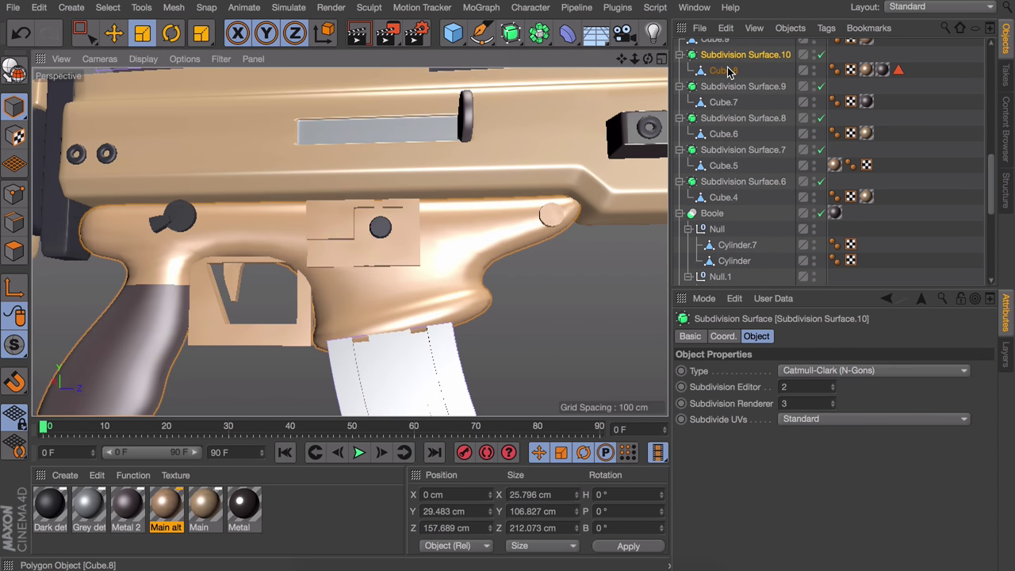
click(723, 70)
Add supporting loop cuts near the lower receiver's front tip and at about 96% offset along its upper edge.
key(k)
key(l)
scroll(544, 220, up, 8)
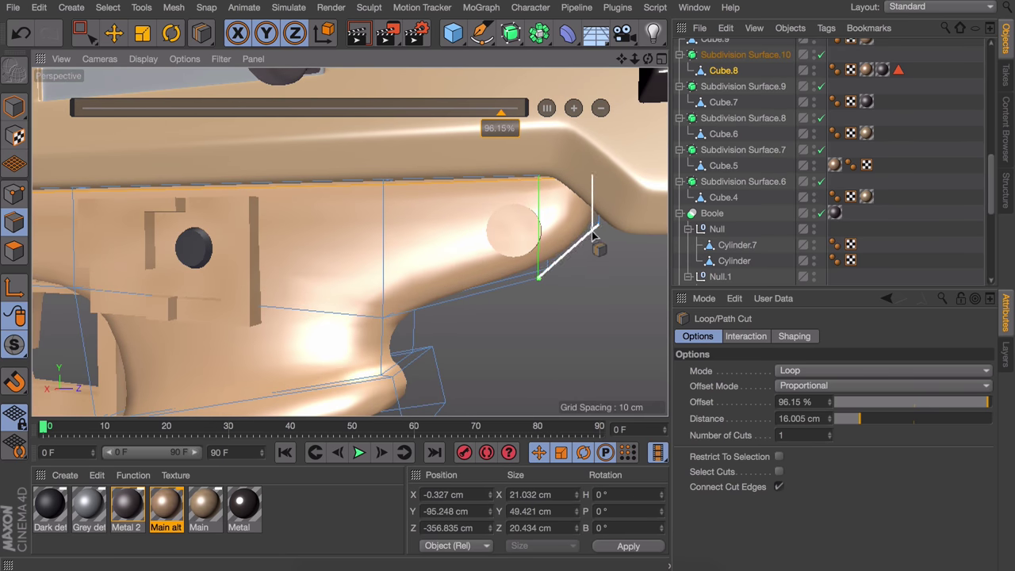
Try a horizontal loop cut at about 92.7% offset along the receiver's lower front edge, then undo it.
click(382, 311)
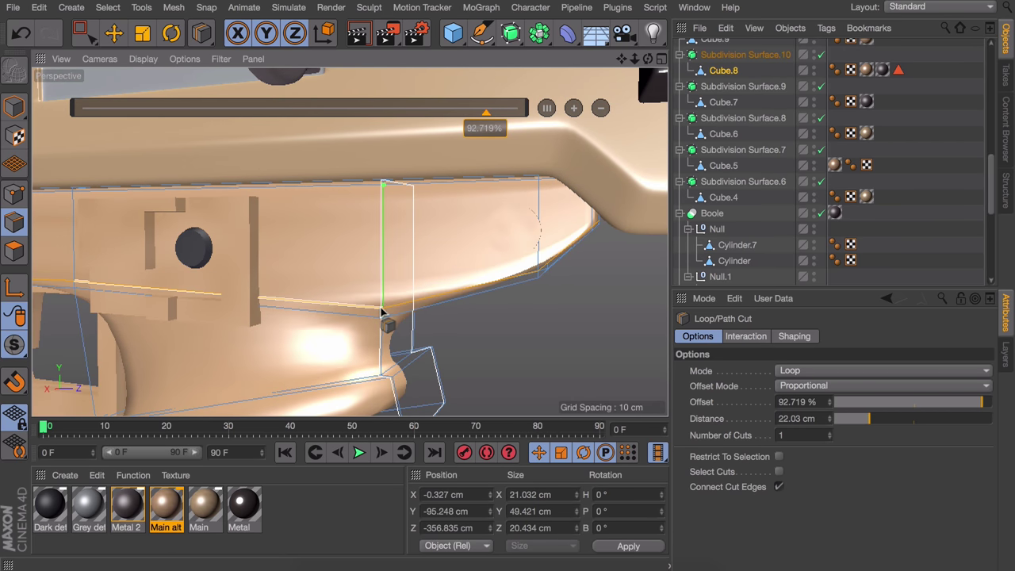
scroll(427, 199, up, 5)
scroll(427, 200, down, 5)
key(ctrl+z)
scroll(401, 272, up, 4)
scroll(401, 272, down, 4)
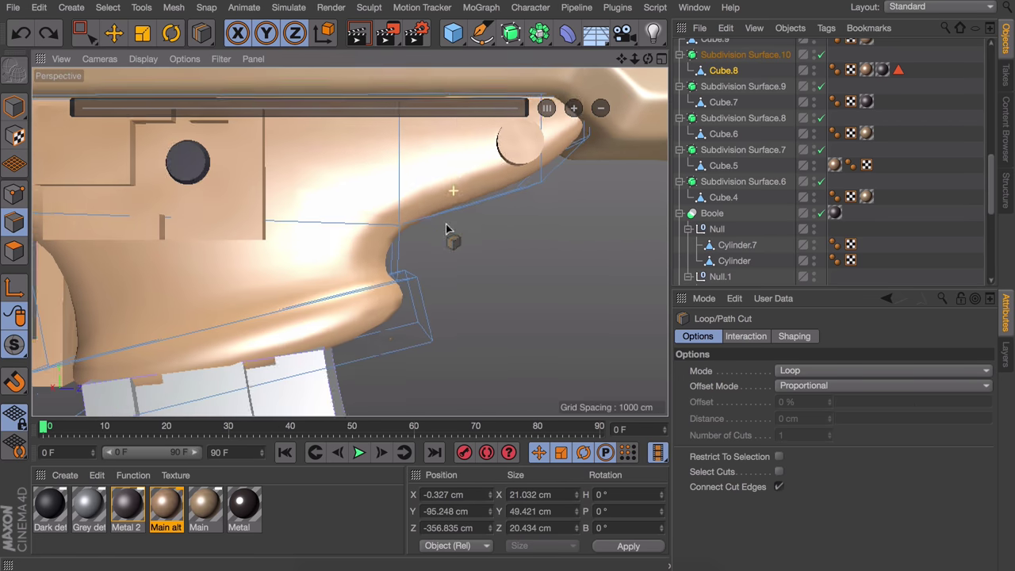
Line-cut the lower receiver just above its lower edge, from the front tip back to the rear edge.
middle_click(445, 223)
middle_click(340, 293)
key(k)
key(k)
scroll(469, 254, up, 4)
scroll(596, 232, up, 4)
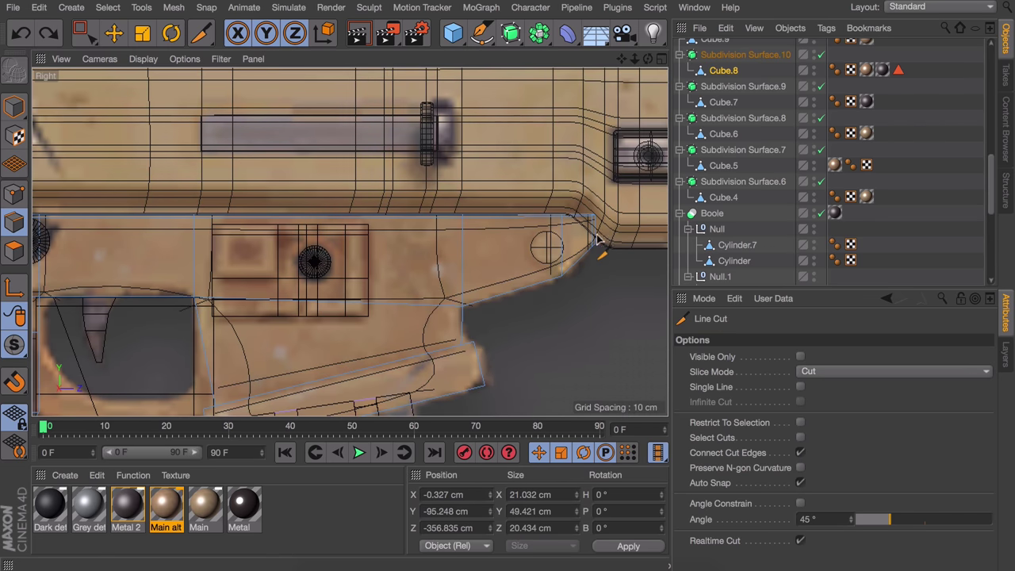
middle_click(578, 227)
scroll(493, 151, up, 3)
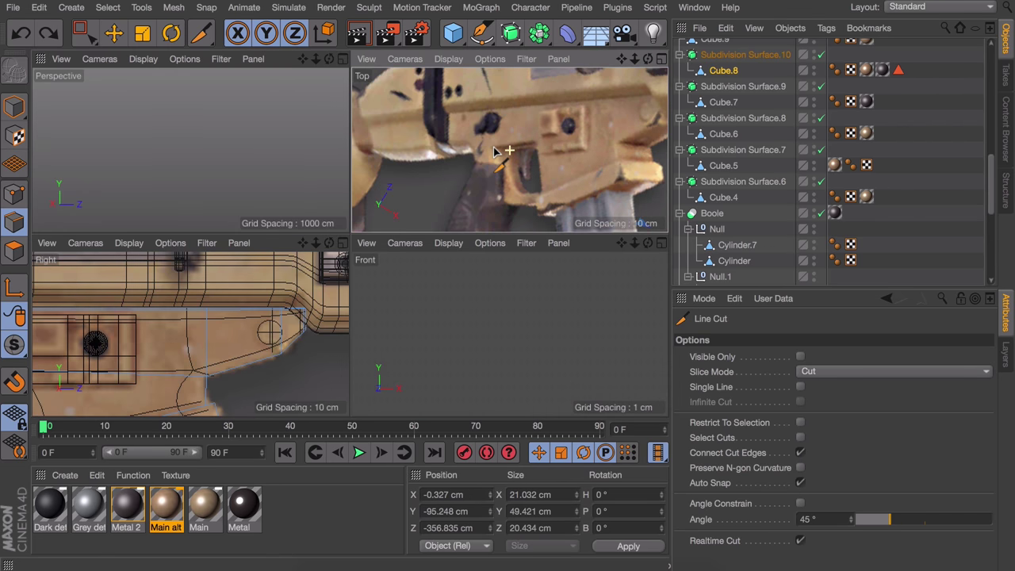
scroll(317, 309, up, 3)
middle_click(319, 301)
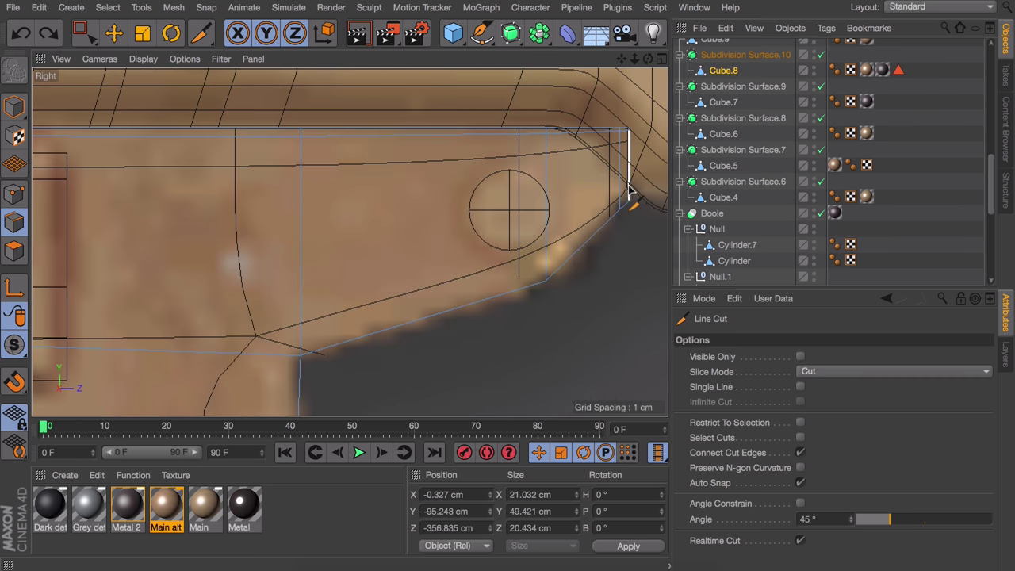
alt+drag(301, 353, 195, 305)
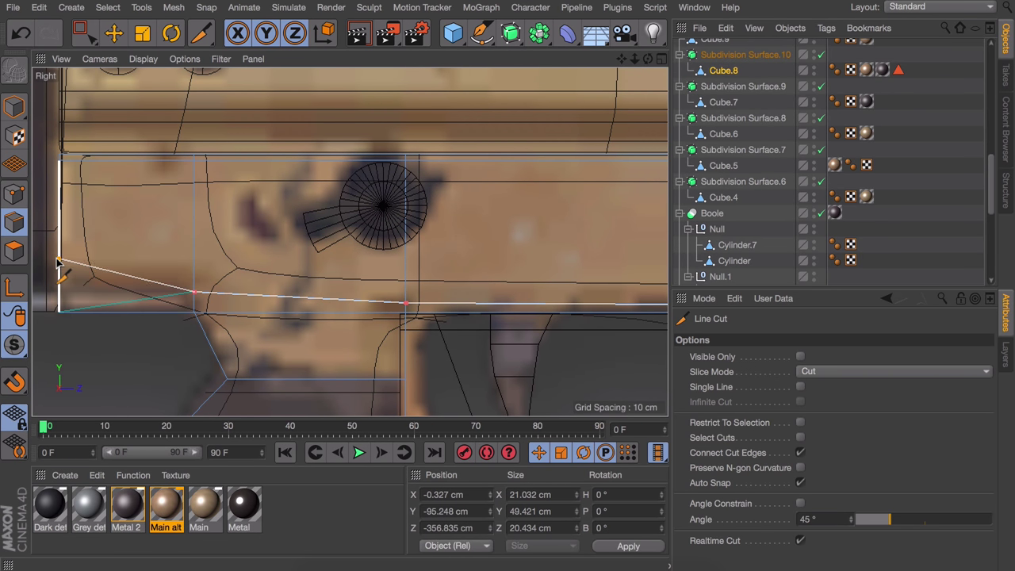
middle_click(254, 261)
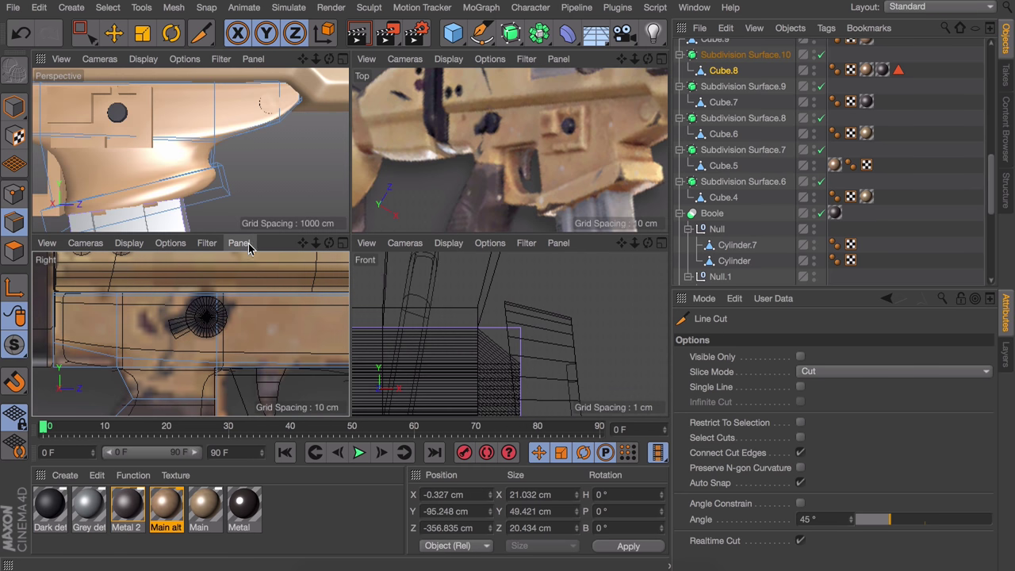
Add supporting loop cuts to the lower receiver (Cube.8) around the joint where it meets the grip.
alt+drag(190, 156, 159, 150)
key(k)
key(l)
scroll(67, 329, up, 8)
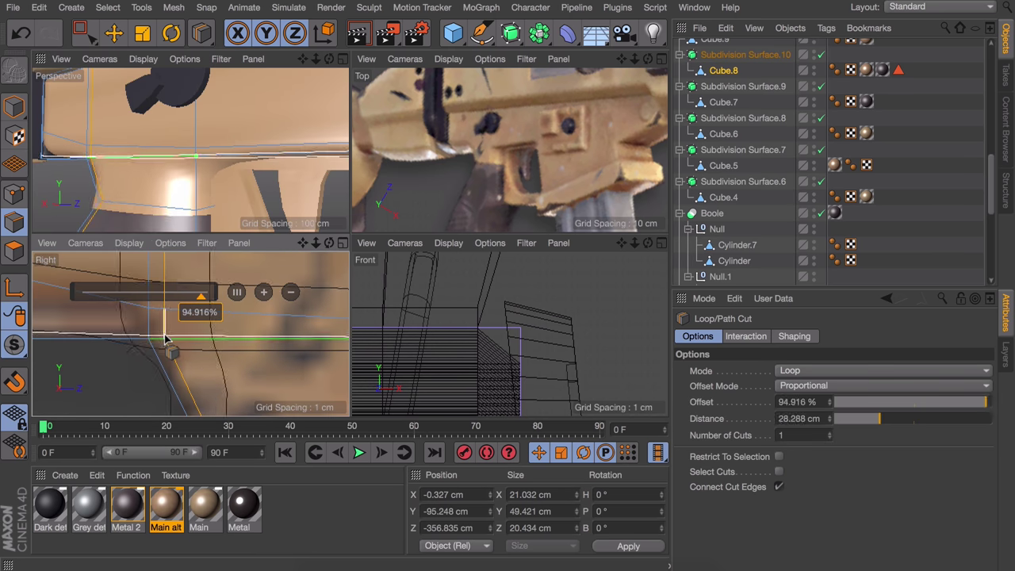
scroll(163, 336, up, 5)
middle_click(198, 150)
scroll(198, 151, up, 4)
middle_click(198, 152)
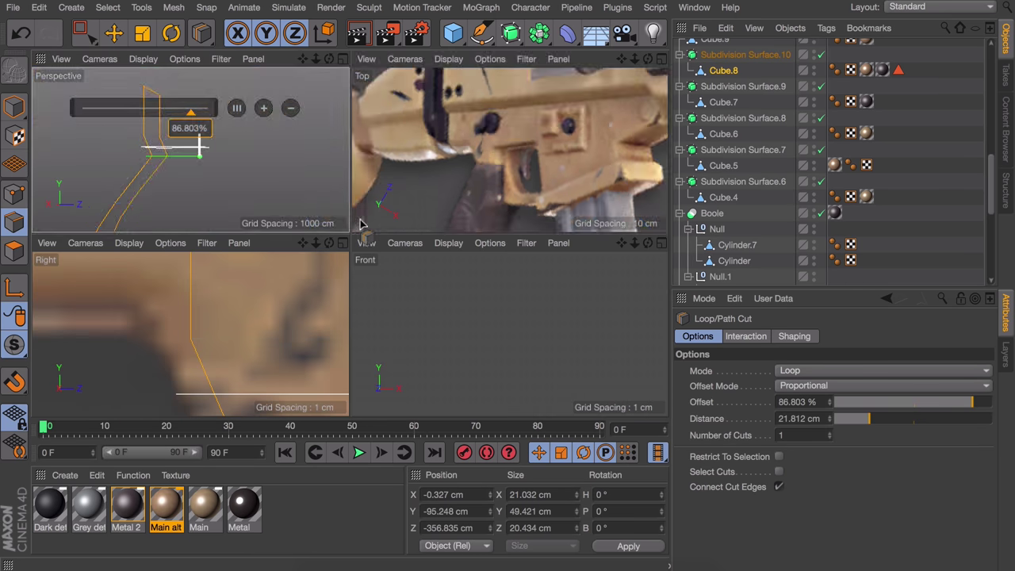
scroll(236, 200, up, 3)
scroll(270, 154, down, 5)
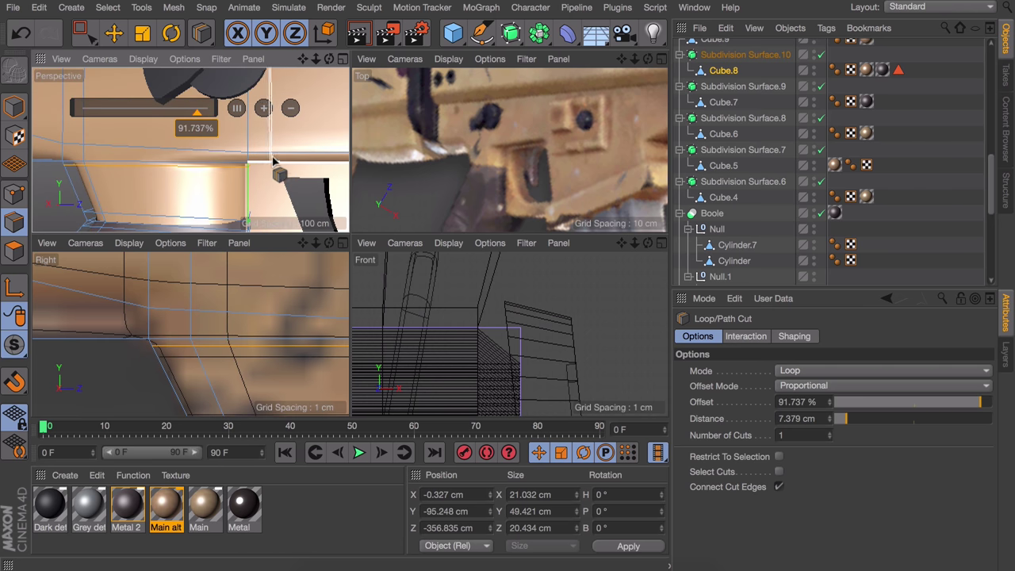
Add supporting cuts along the edges of the lower receiver's magazine well.
middle_click(258, 307)
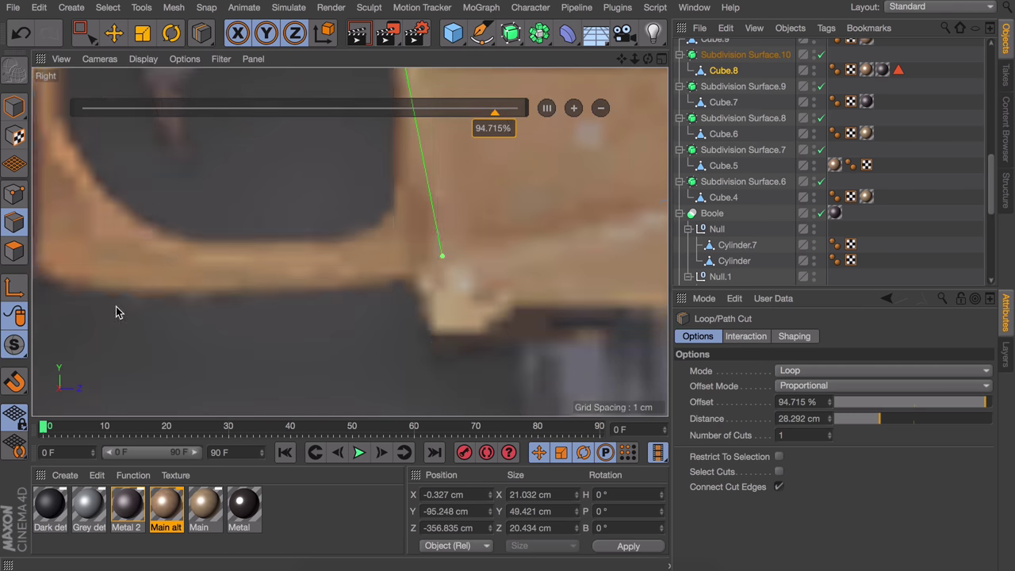
scroll(516, 290, down, 3)
key(k)
key(k)
alt+middle_drag(294, 265, 354, 265)
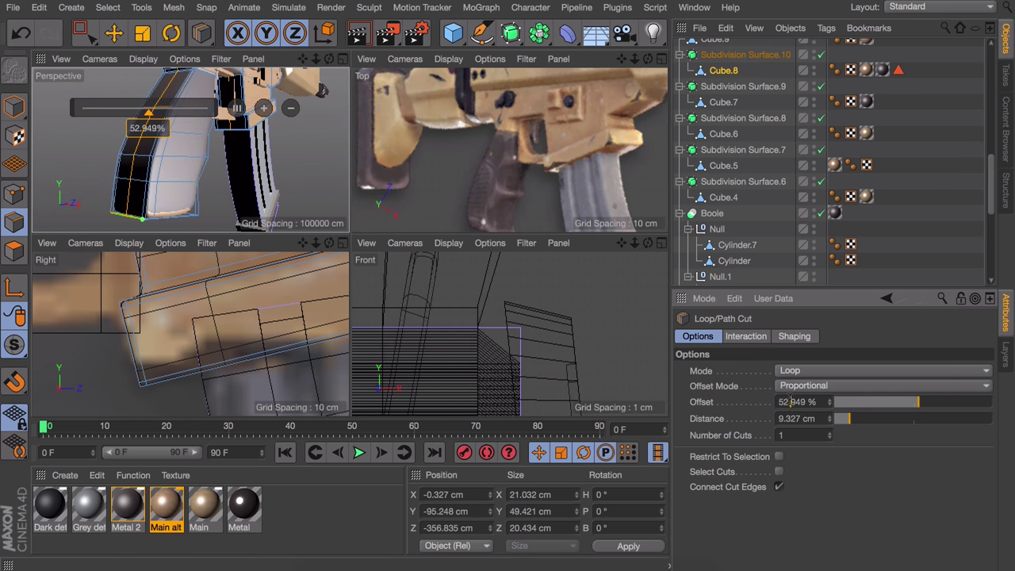
Select the grip's polygons on the unsmoothed mesh, assign the Metal 2 material to them and turn smoothing back on.
key(e)
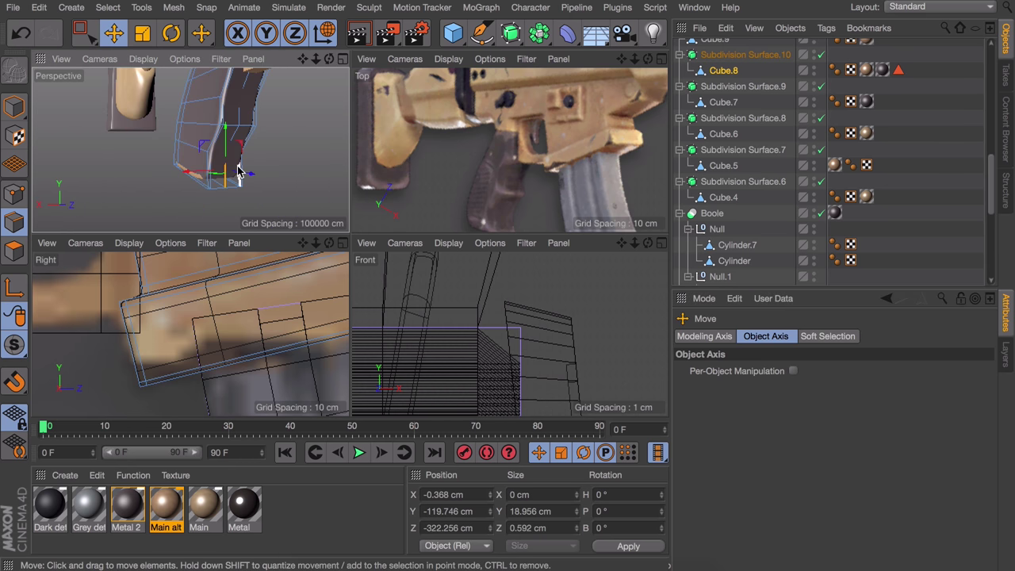
key(q)
drag(235, 157, 240, 115)
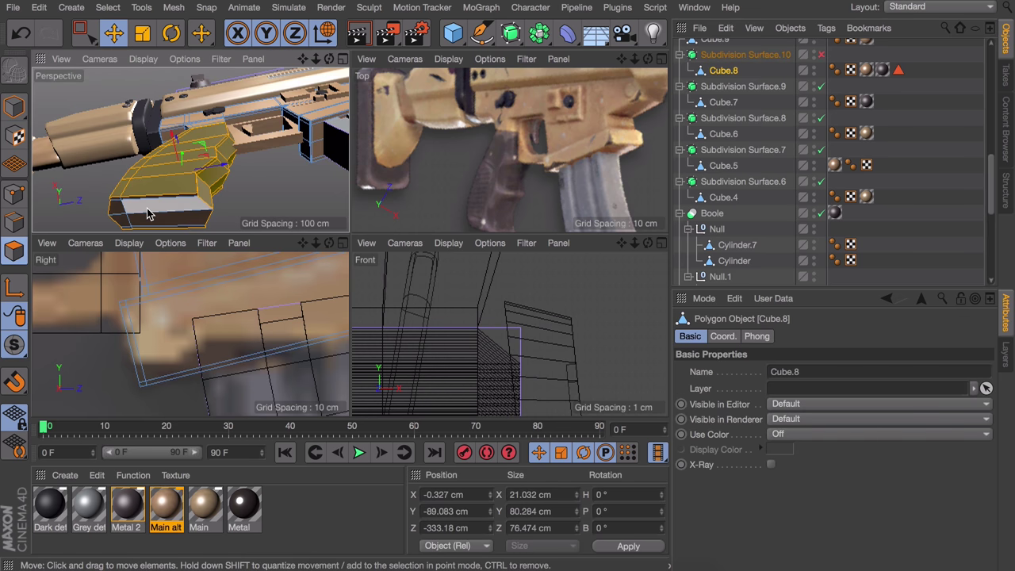
key(9)
drag(127, 507, 178, 134)
key(q)
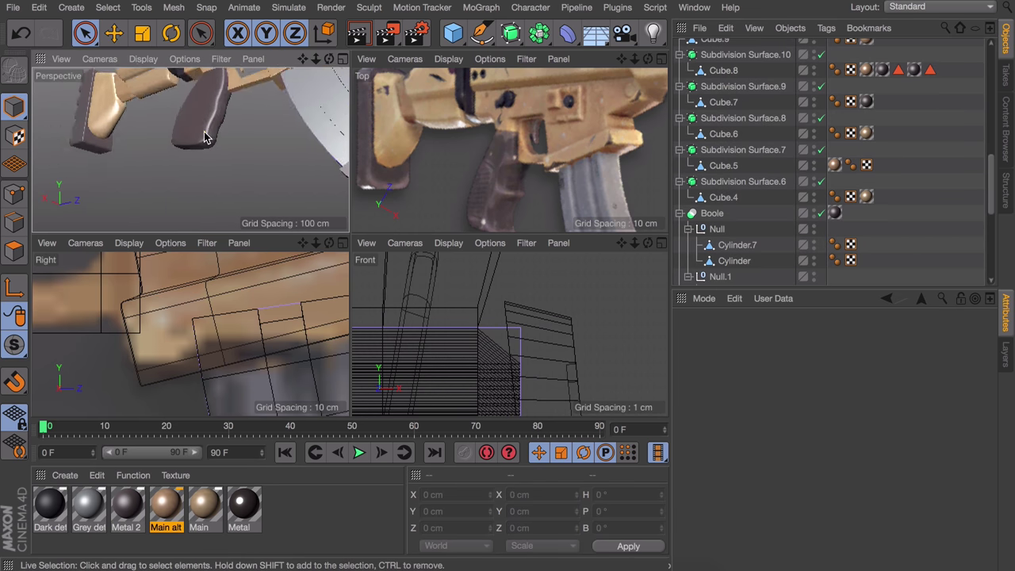
Select all points of the grip on Cube.8 and scale them.
click(115, 188)
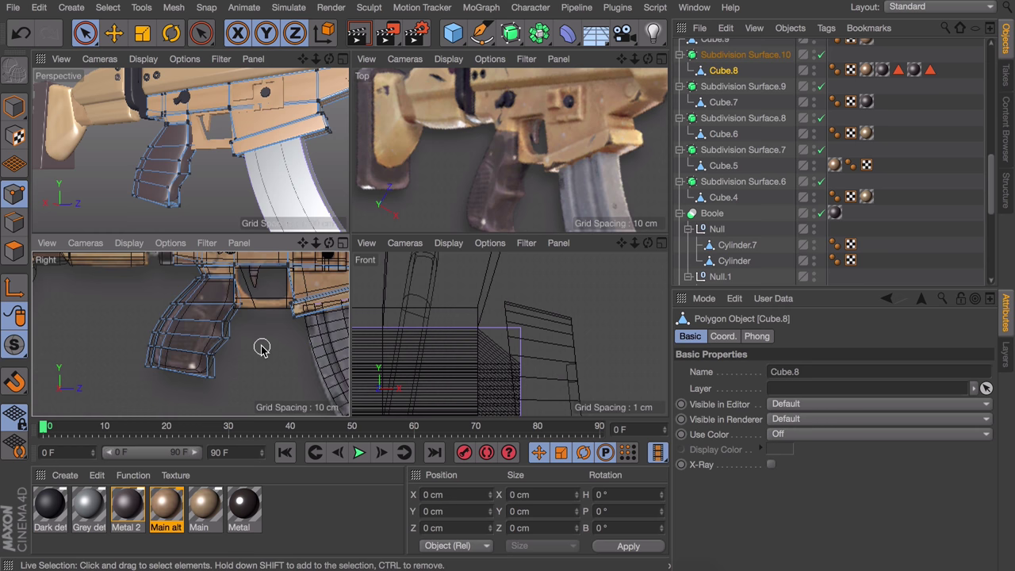
key(0)
drag(277, 387, 114, 295)
key(t)
drag(111, 198, 133, 198)
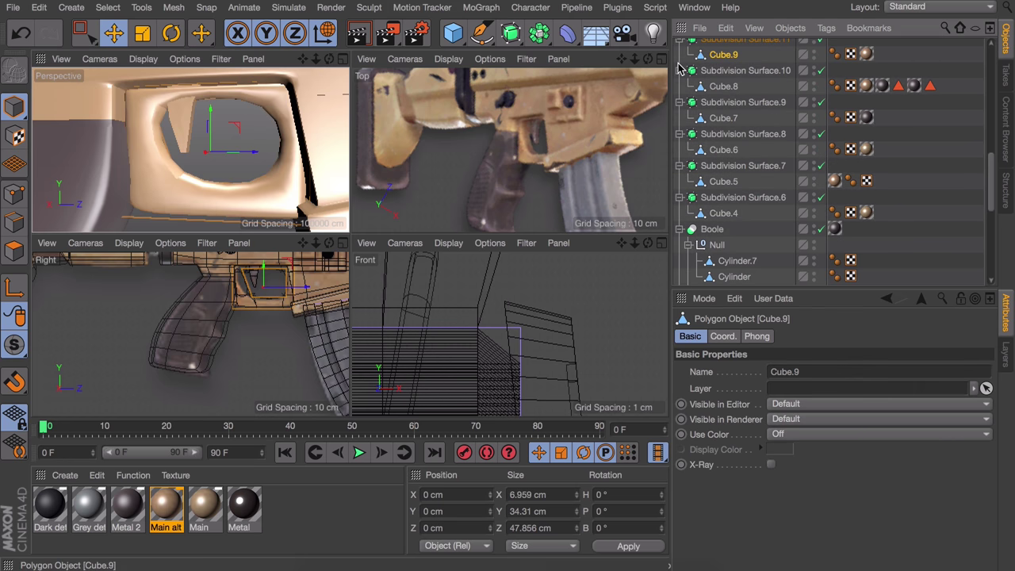
Add a supporting loop cut at about 72.7% offset on the trigger guard's rear post (Cube.9) and isolate the part.
key(k)
key(l)
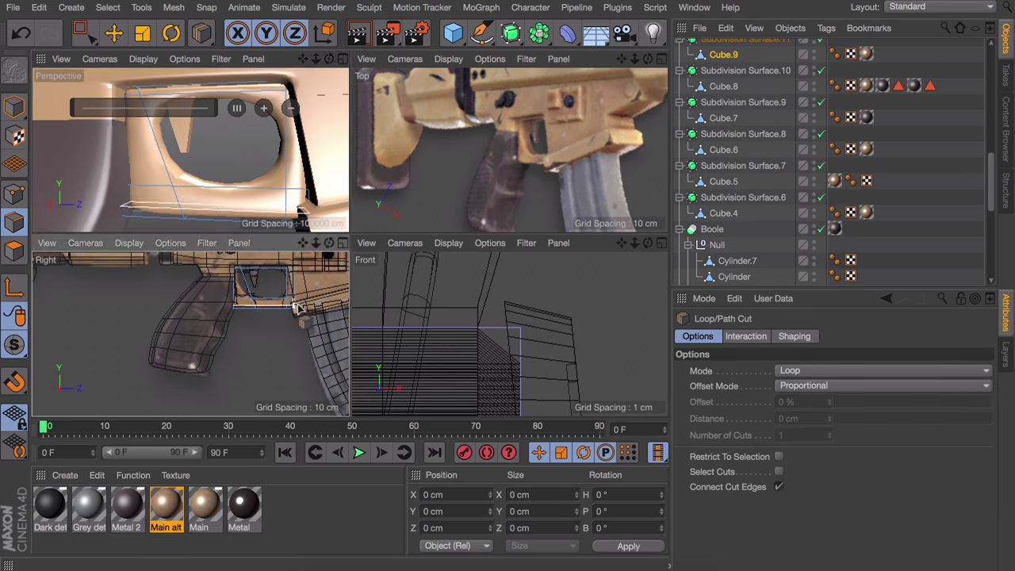
middle_click(295, 307)
scroll(539, 226, up, 5)
middle_click(295, 240)
click(166, 163)
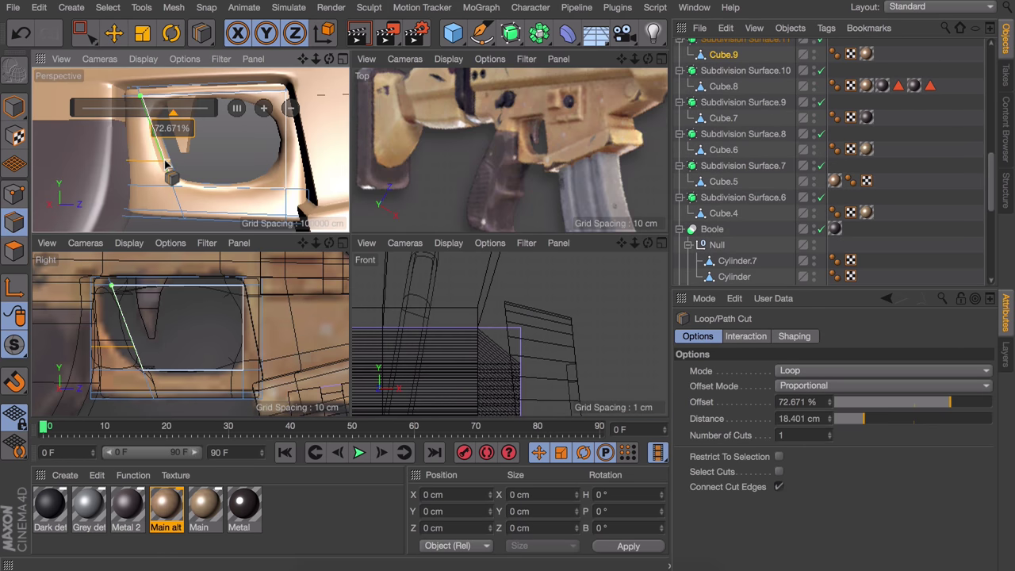
drag(267, 210, 264, 164)
drag(14, 344, 87, 389)
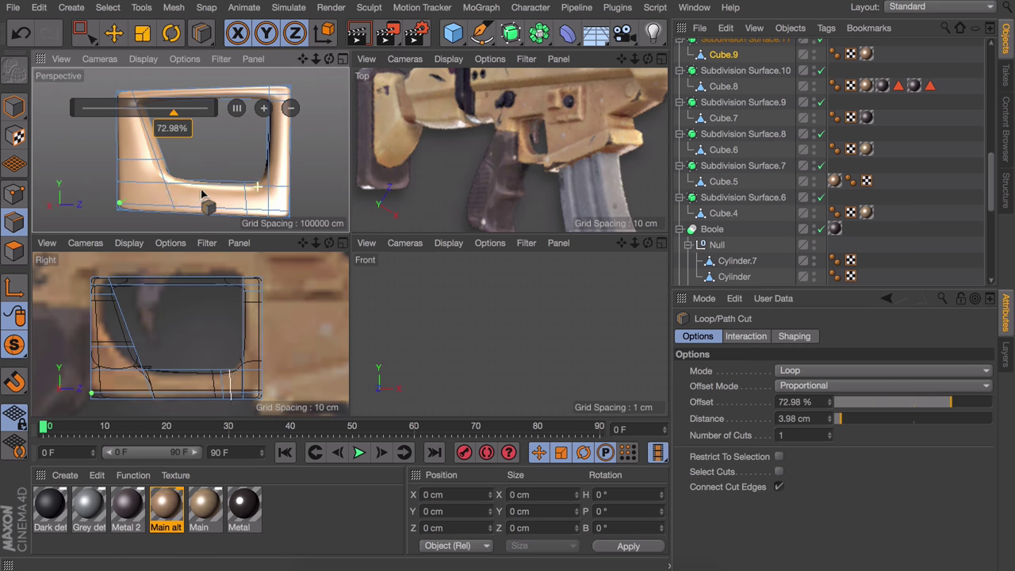
Turn off the trigger guard's smoothing and line-cut across the faces of its rear post, with Visible Only enabled.
key(e)
click(819, 40)
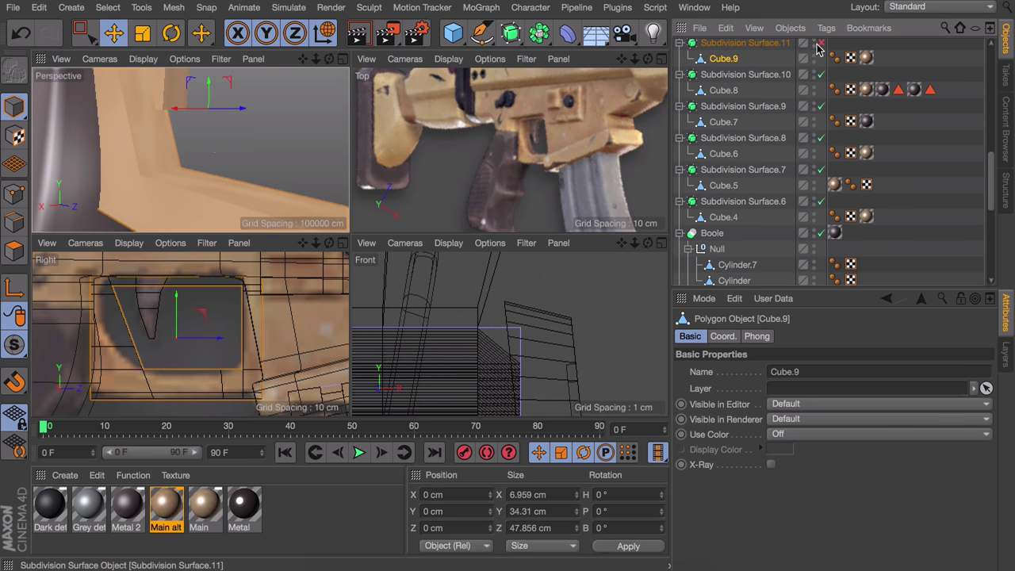
alt+drag(285, 119, 210, 65)
key(k)
click(181, 125)
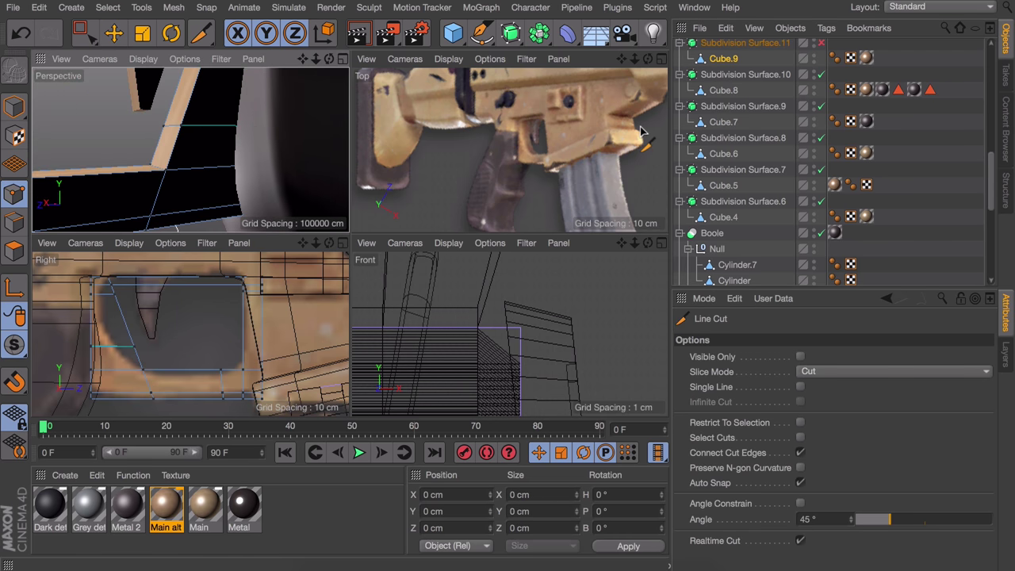
click(17, 355)
right_click(226, 127)
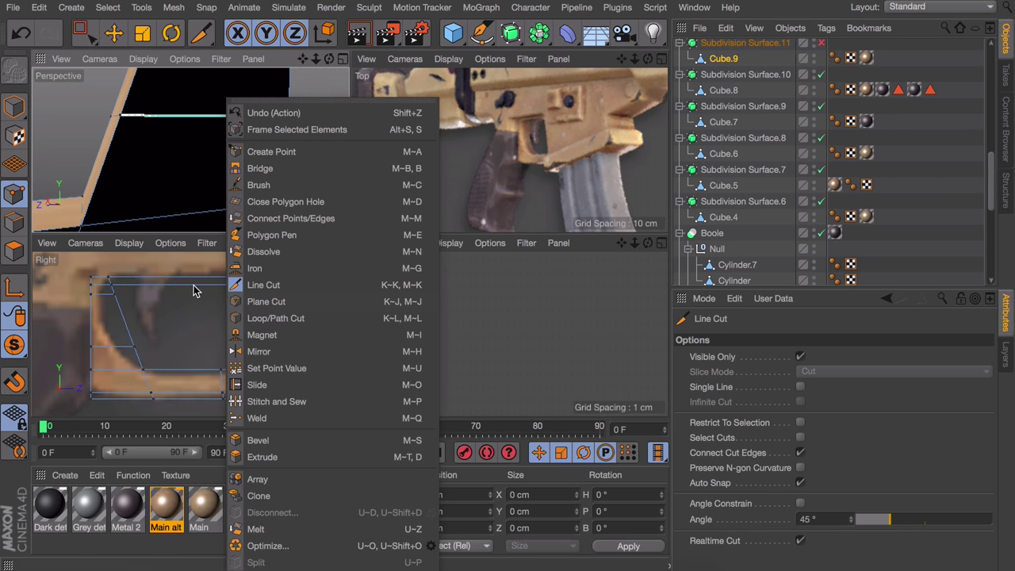
click(269, 297)
right_click(232, 156)
key(Escape)
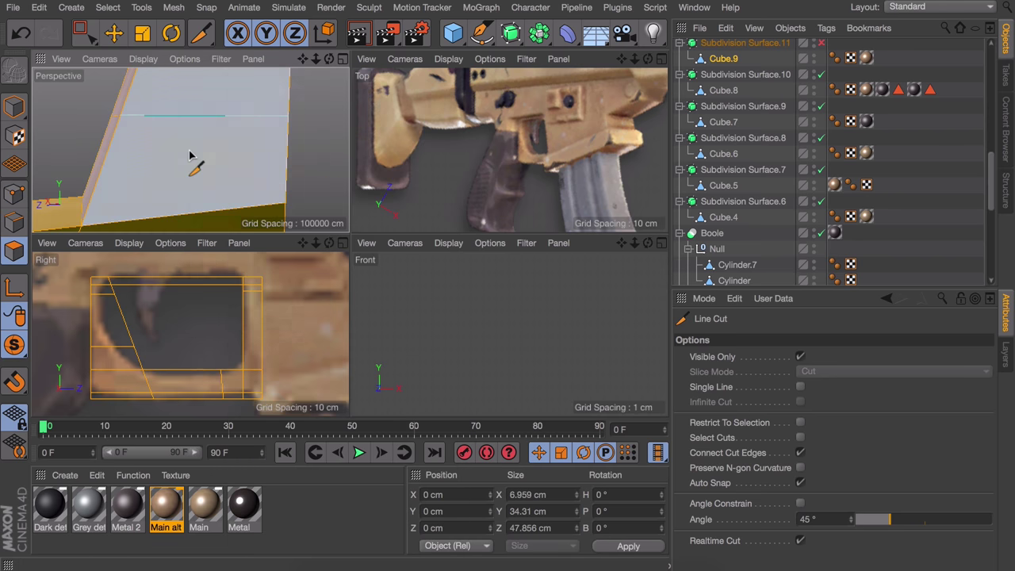
right_click(180, 170)
key(Escape)
Turn the trigger guard's smoothing back on and move its lower rear inner corner edge by about 4.9 cm.
key(e)
scroll(238, 150, down, 3)
key(q)
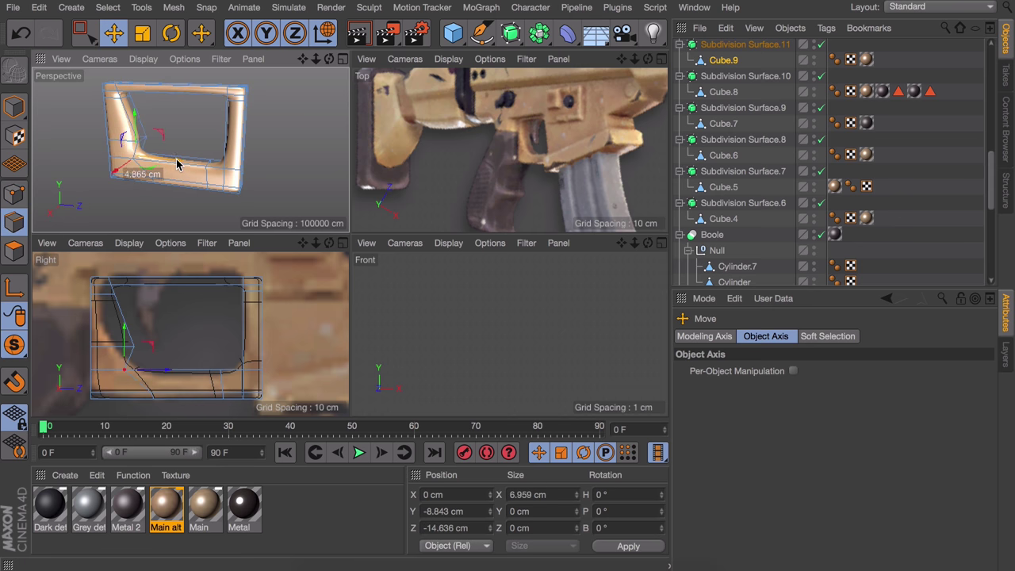
key(k)
key(l)
key(e)
scroll(199, 159, down, 3)
Put the trigger (Cube.10) under a new Subdivision Surface and loop-cut it at about 11.4% offset near its tip.
click(275, 131)
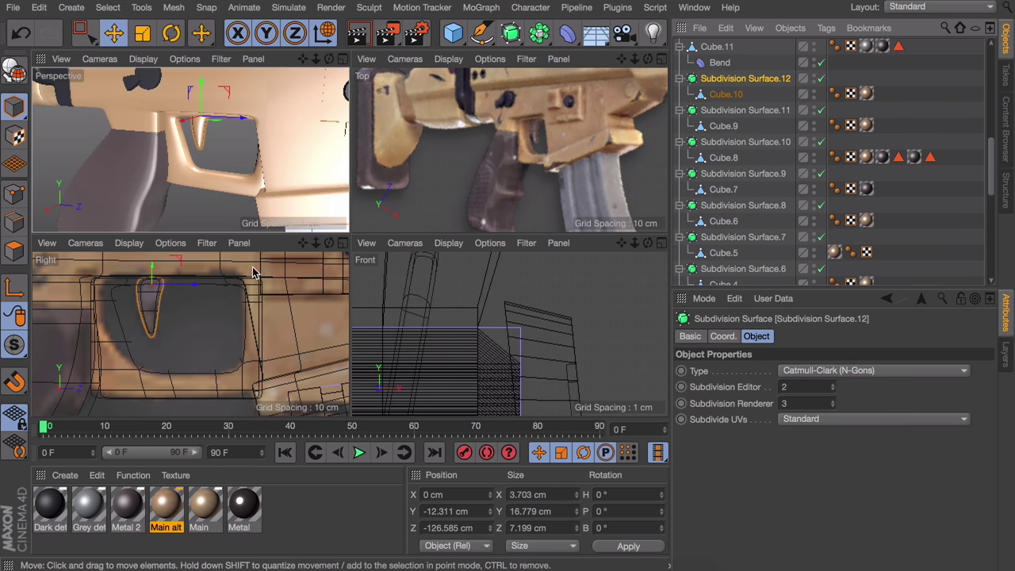
key(k)
key(l)
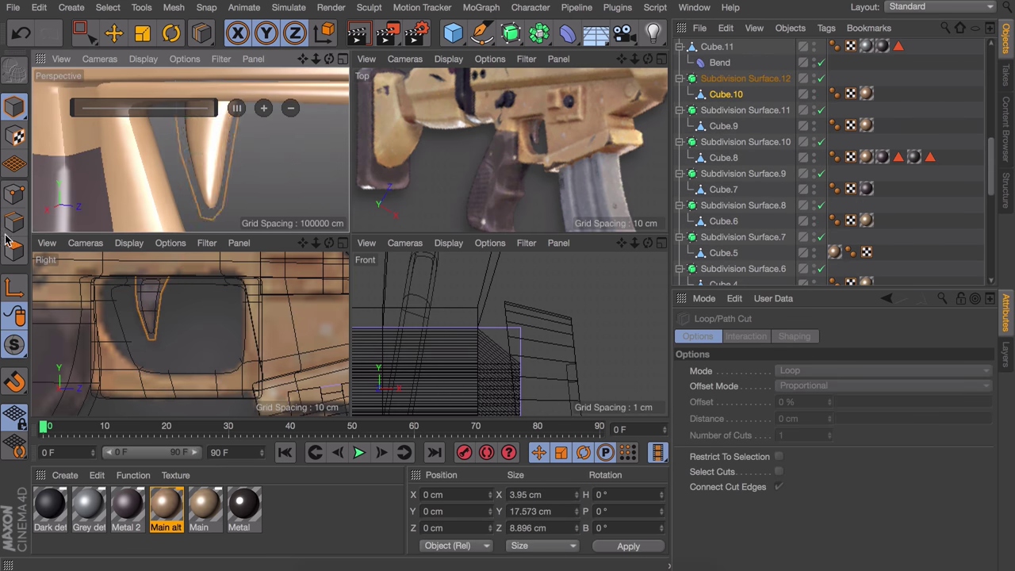
drag(228, 145, 202, 185)
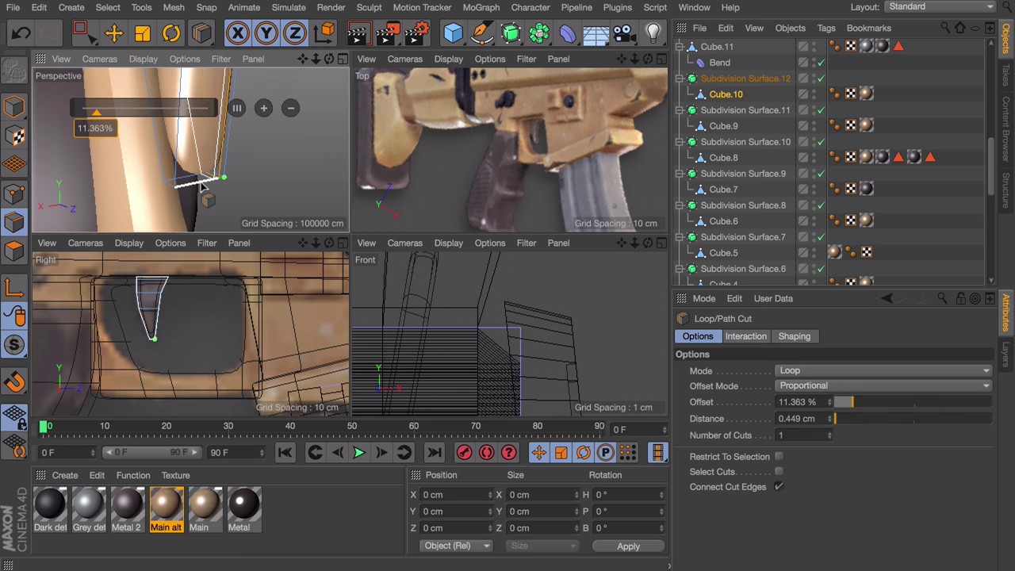
key(e)
click(236, 119)
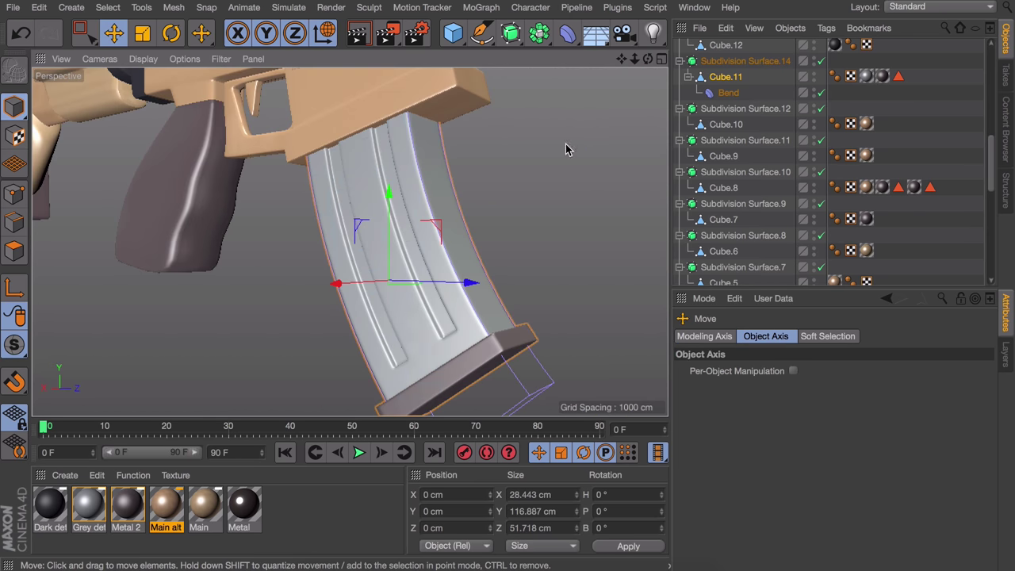
Put the notched top rail (Cube.2) under a new Subdivision Surface.
scroll(566, 151, down, 10)
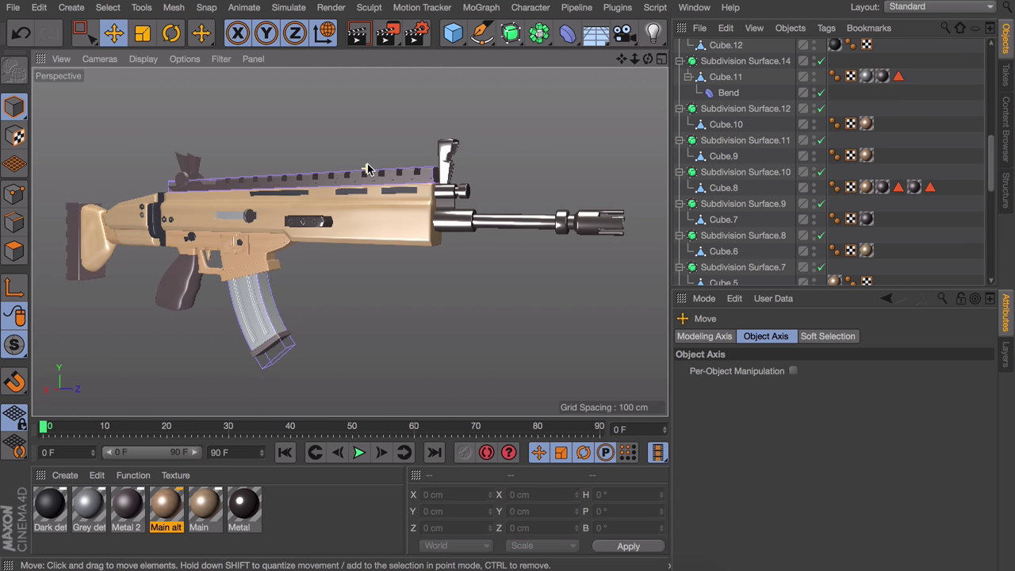
scroll(404, 156, up, 10)
alt+drag(404, 156, 600, 159)
click(468, 210)
scroll(761, 93, up, 10)
scroll(761, 93, down, 10)
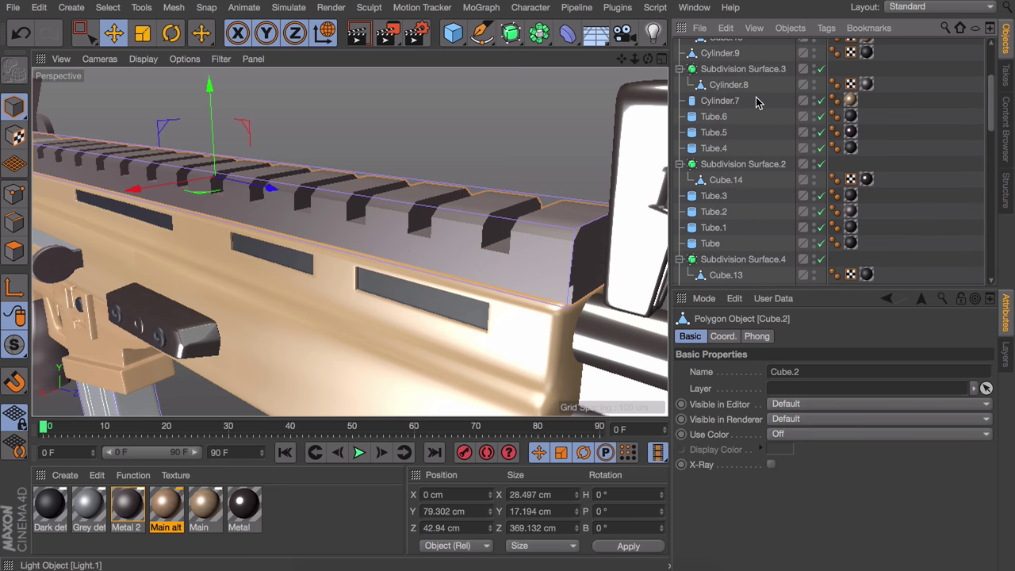
scroll(773, 126, down, 5)
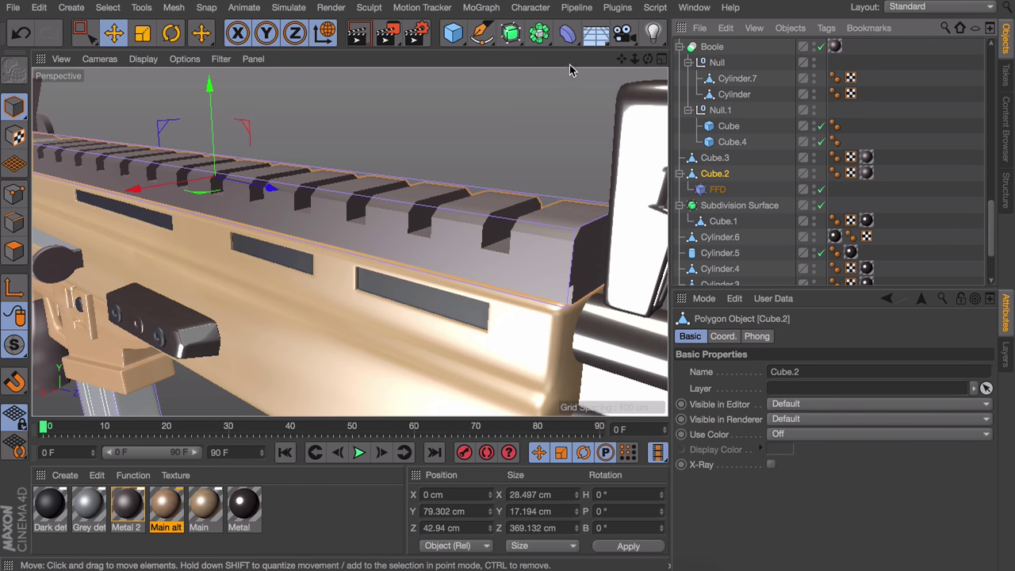
click(512, 40)
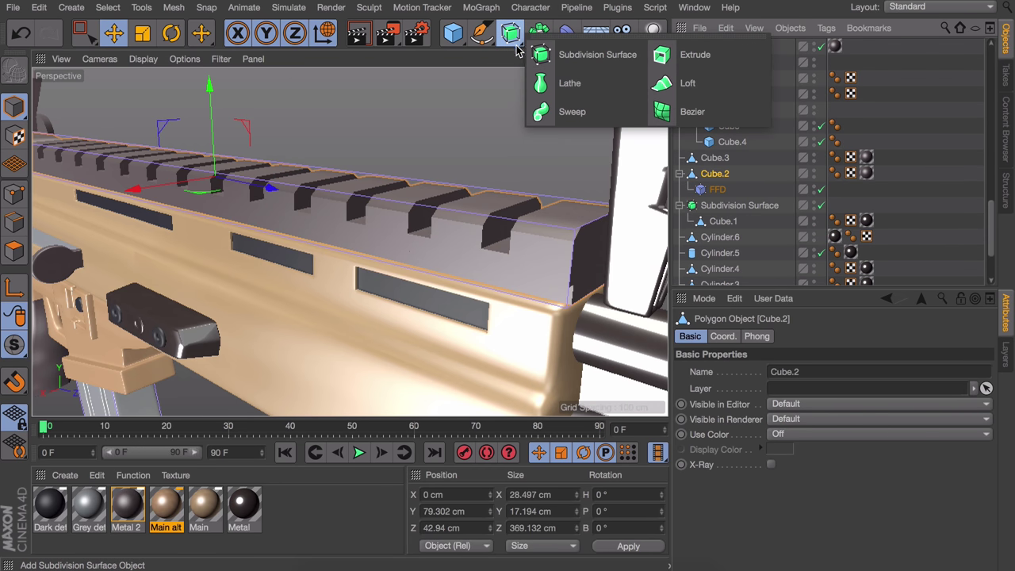
alt+click(564, 56)
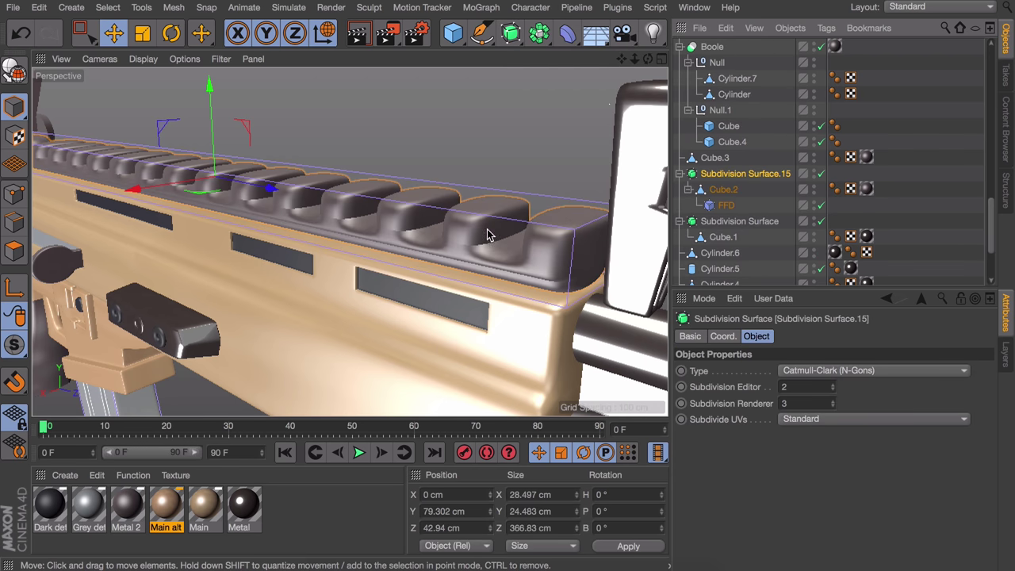
Disable the top rail's FFD deformer and examine the smoothed notches up close.
click(821, 205)
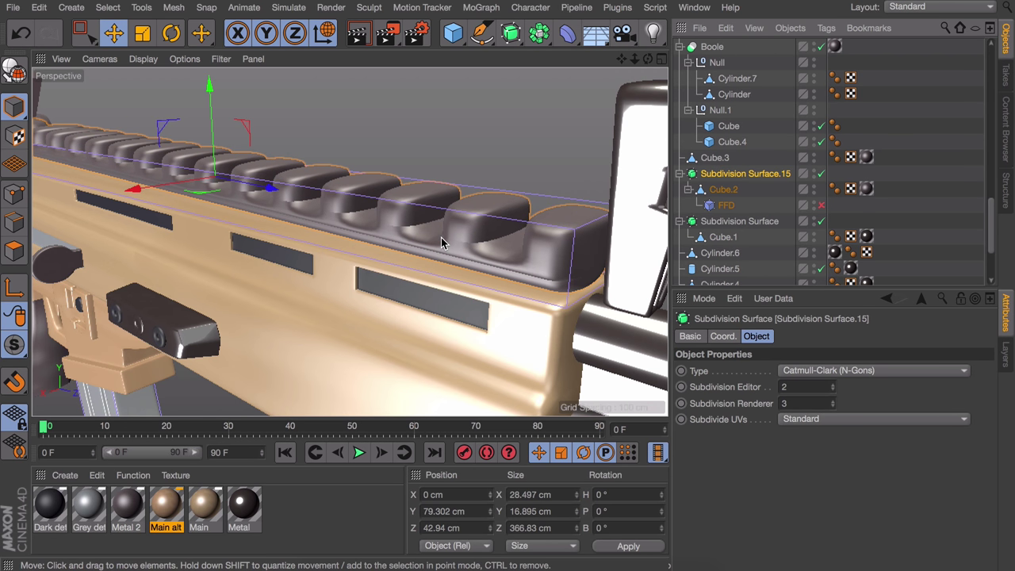
alt+right_drag(319, 219, 527, 154)
alt+drag(528, 153, 215, 206)
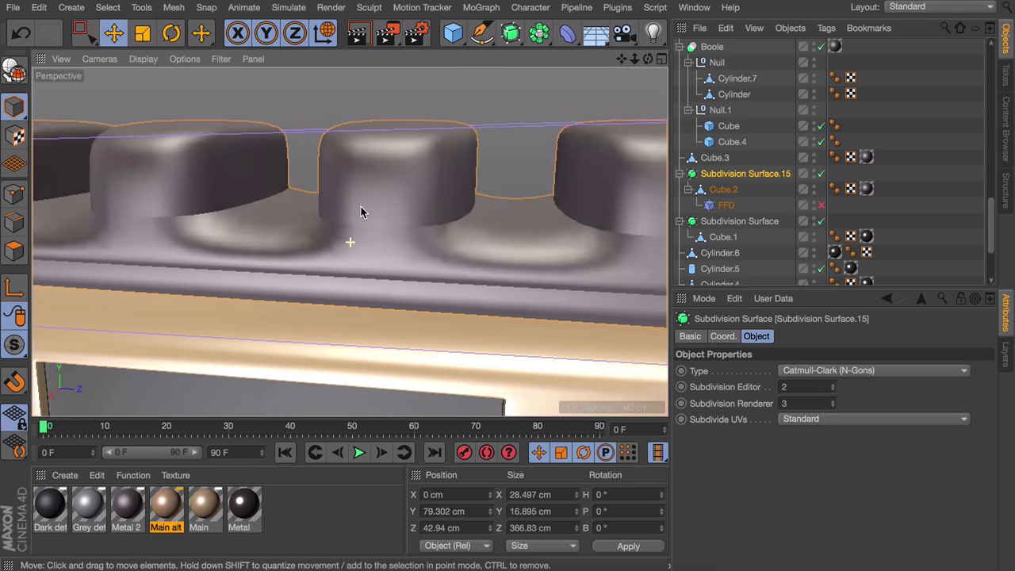
alt+middle_drag(215, 206, 315, 205)
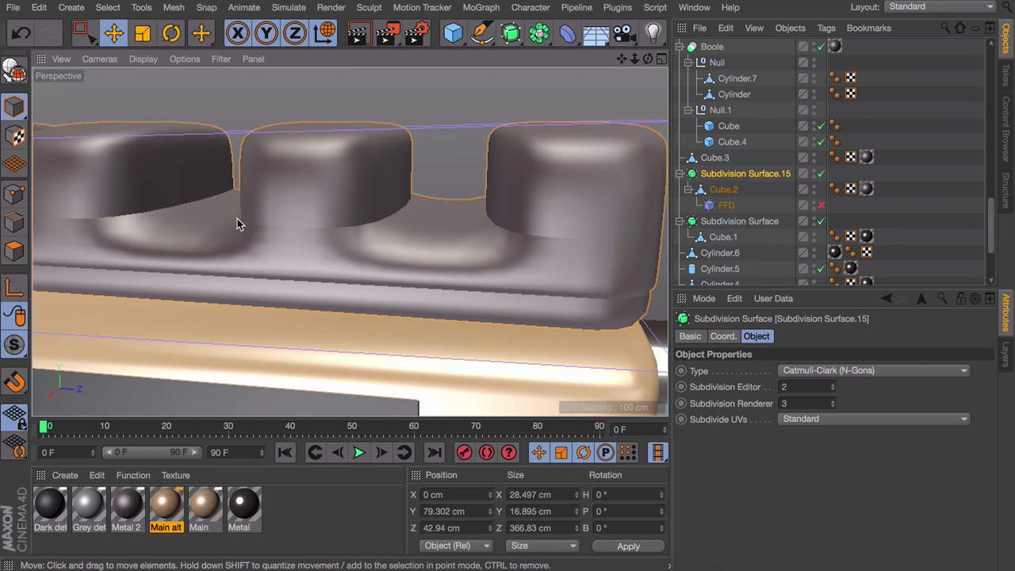
alt+drag(399, 211, 481, 213)
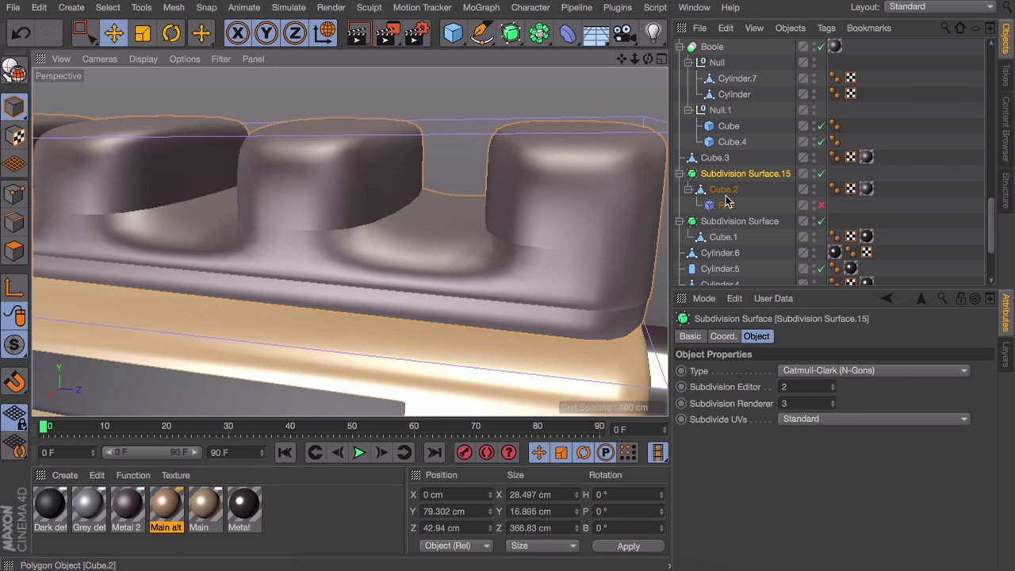
Turn off the top rail's Subdivision Surface and select its mesh (Cube.2) for editing inside a notch.
click(821, 173)
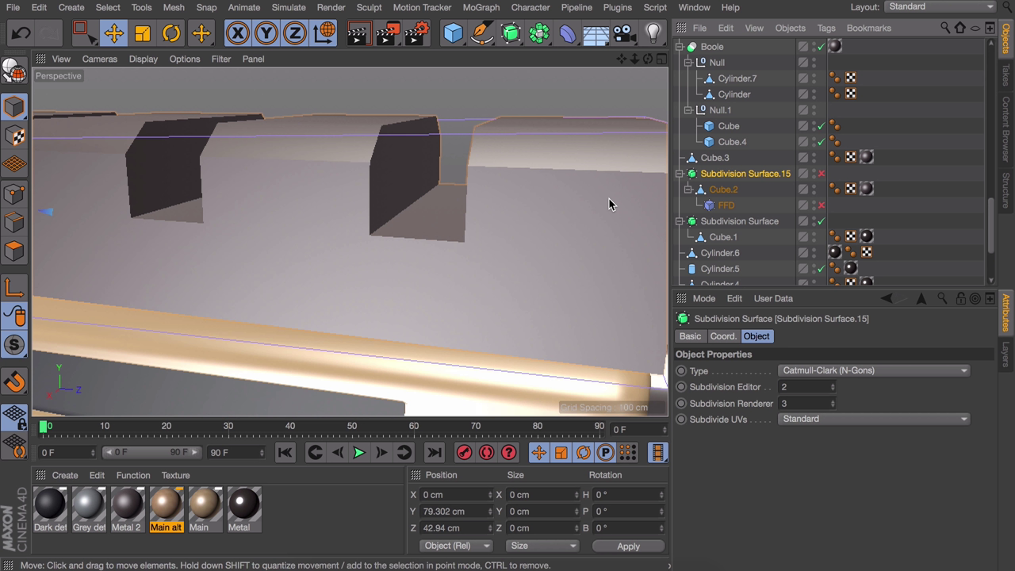
alt+right_drag(609, 198, 393, 75)
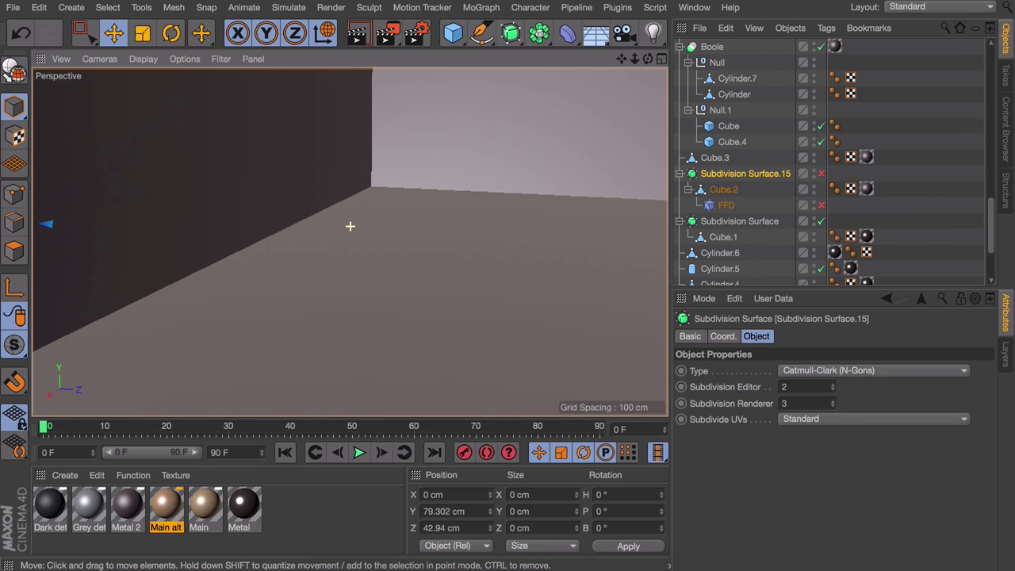
alt+drag(444, 256, 324, 255)
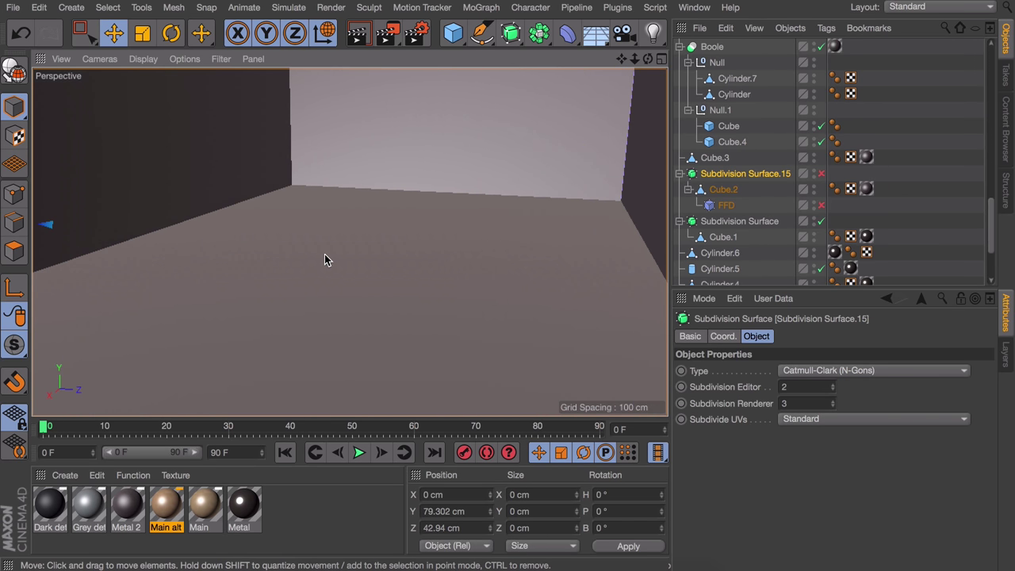
click(722, 195)
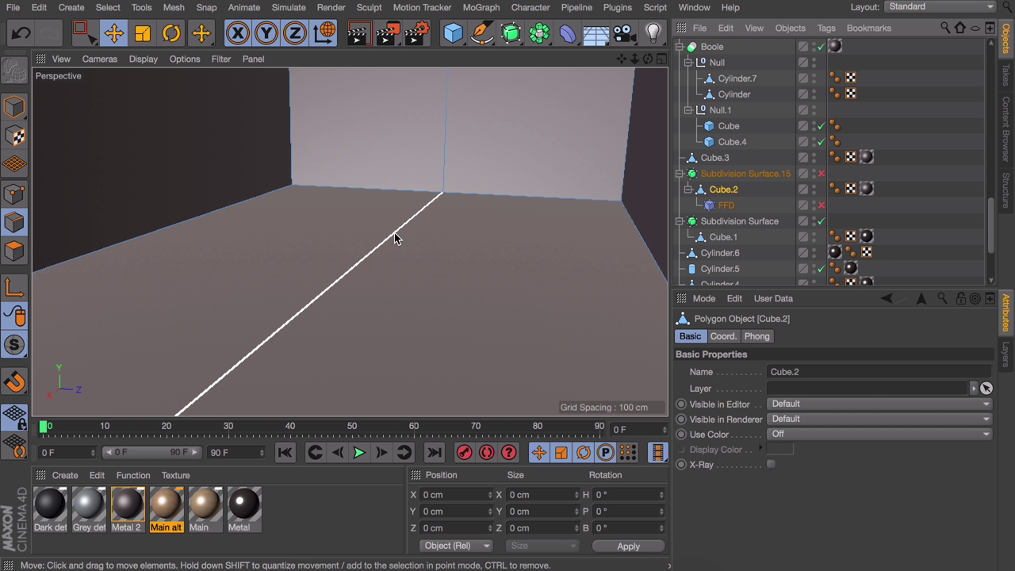
Remove the redundant centre edges running across the top rail's notch floors, starting from the notches nearest one end.
click(394, 233)
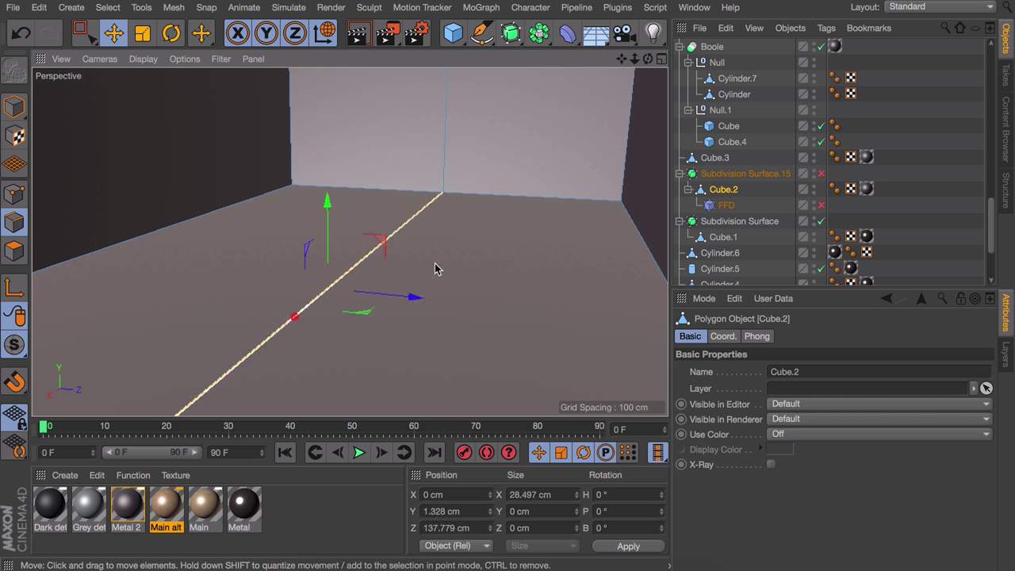
click(442, 277)
alt+drag(317, 293, 475, 378)
scroll(317, 262, up, 5)
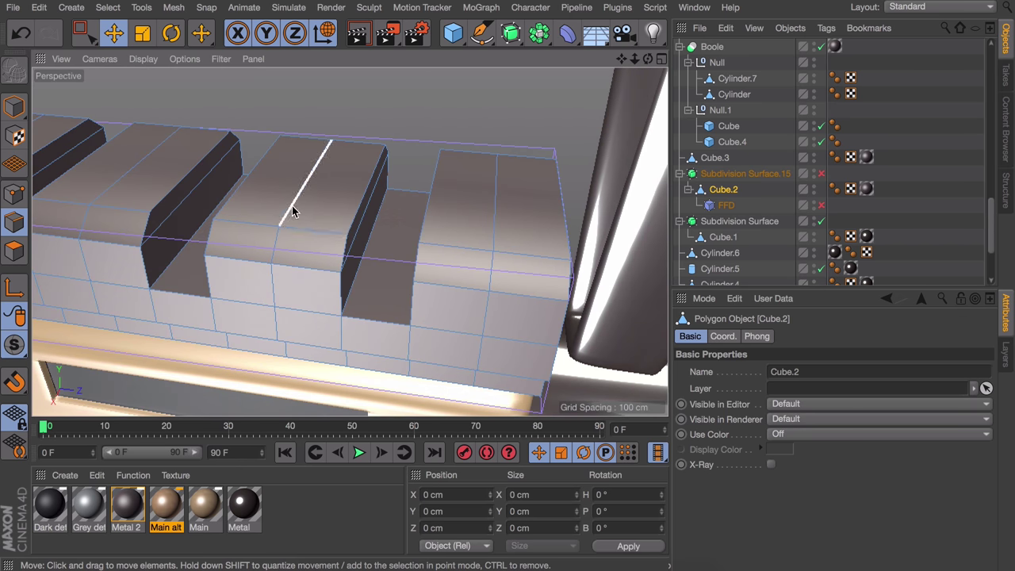
scroll(292, 210, up, 8)
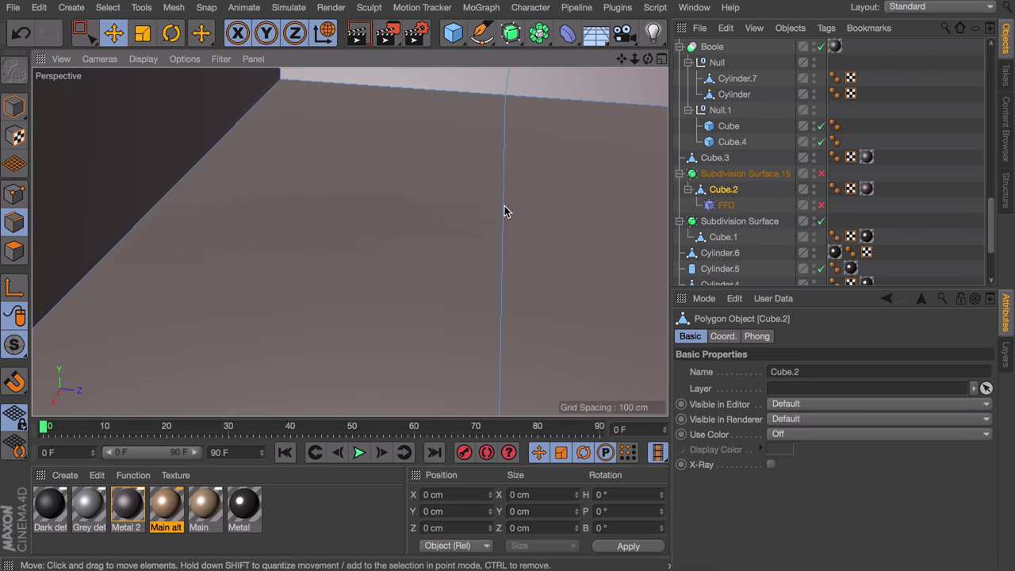
scroll(505, 216, down, 3)
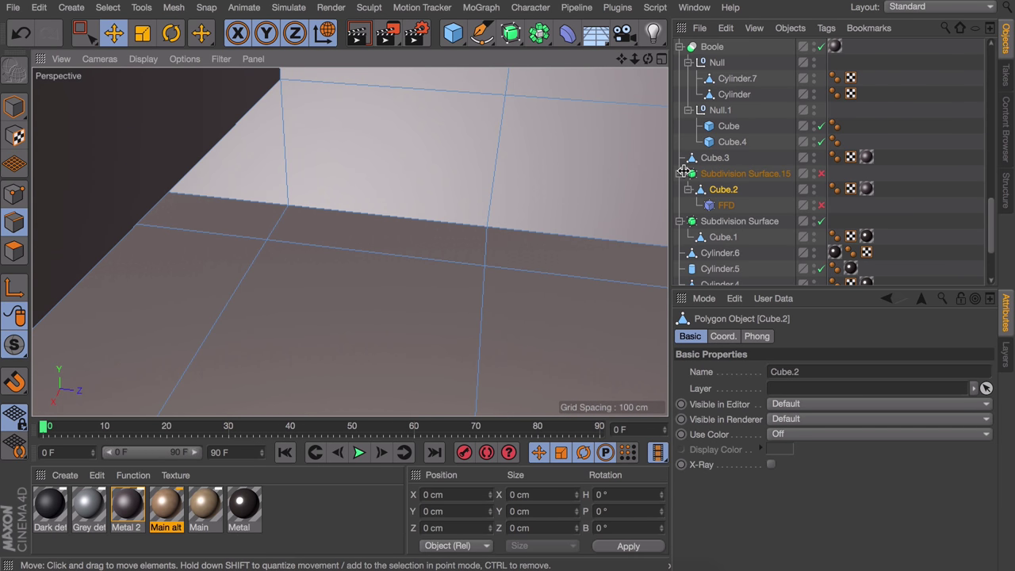
Turn the top rail's Subdivision Surface back on and remove the centre edges across the remaining notch floors.
click(820, 173)
scroll(351, 174, down, 5)
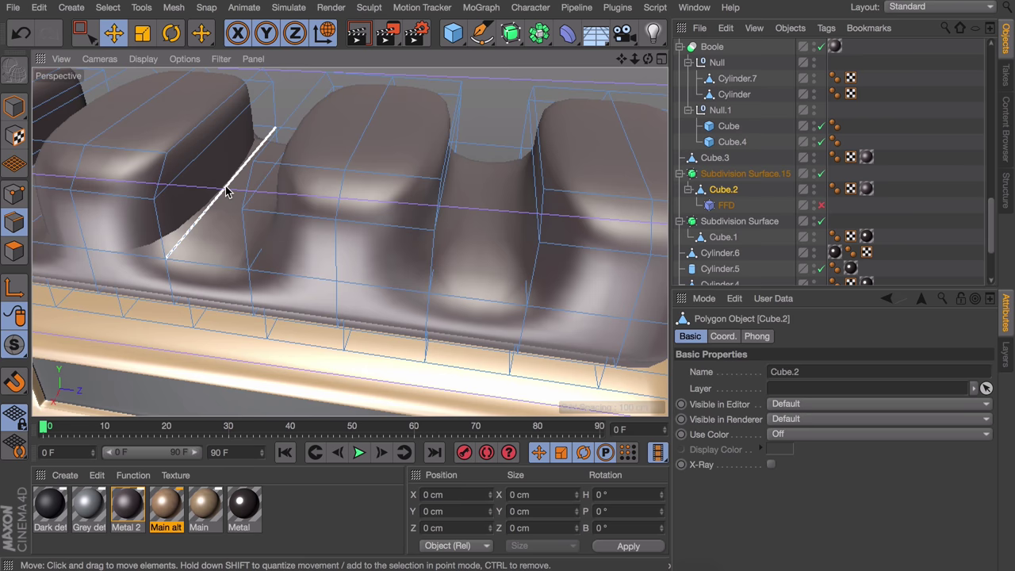
scroll(226, 190, up, 10)
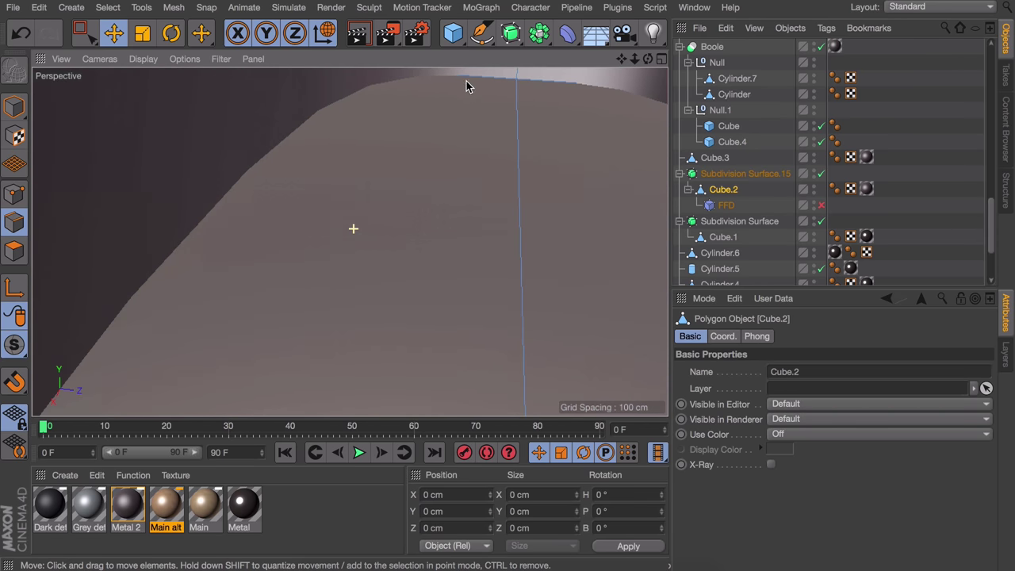
scroll(519, 159, down, 6)
scroll(332, 222, up, 8)
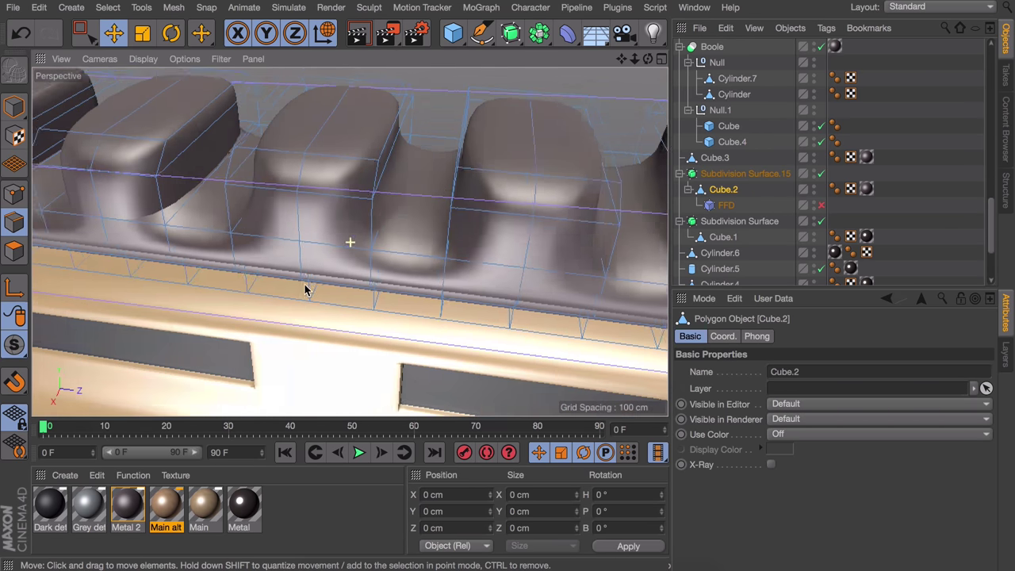
scroll(324, 170, down, 8)
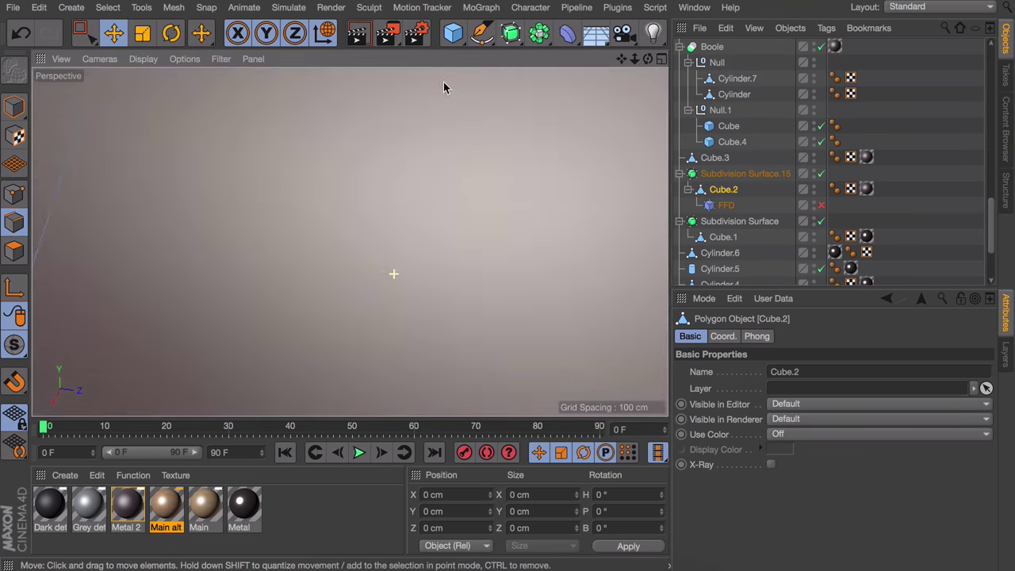
scroll(325, 265, down, 5)
scroll(301, 238, up, 10)
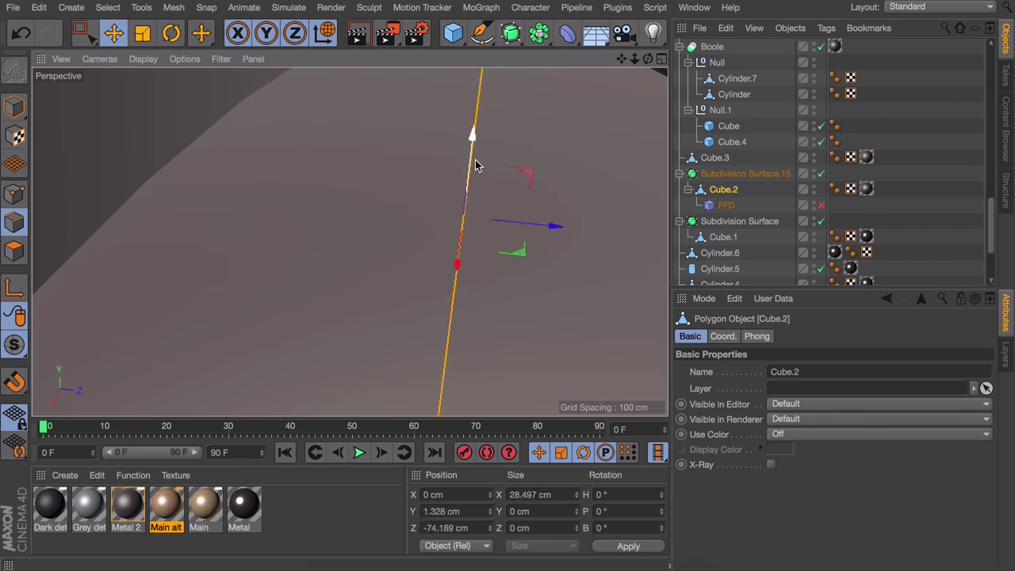
scroll(380, 190, down, 5)
scroll(385, 203, up, 8)
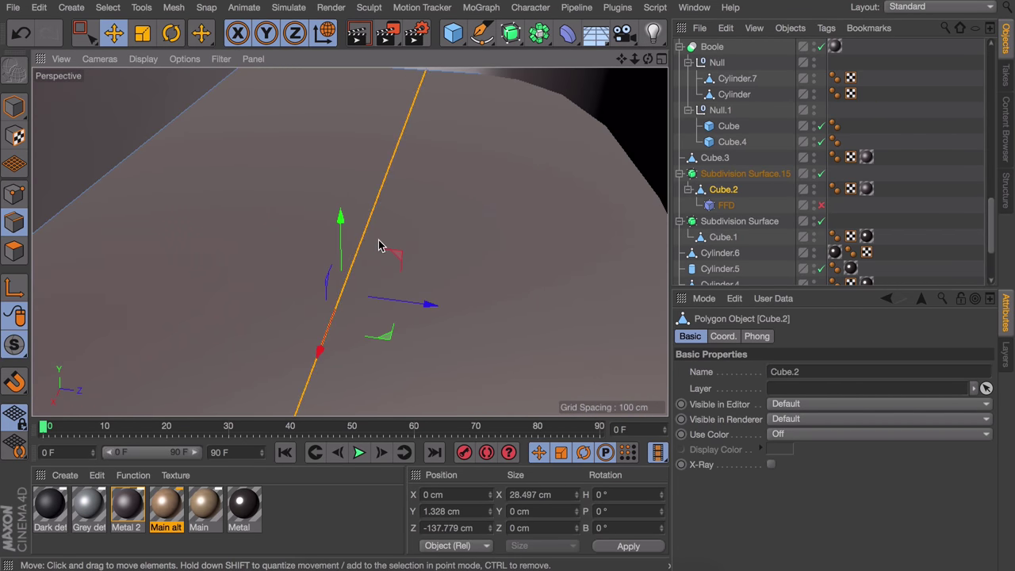
scroll(381, 250, down, 5)
scroll(397, 253, up, 6)
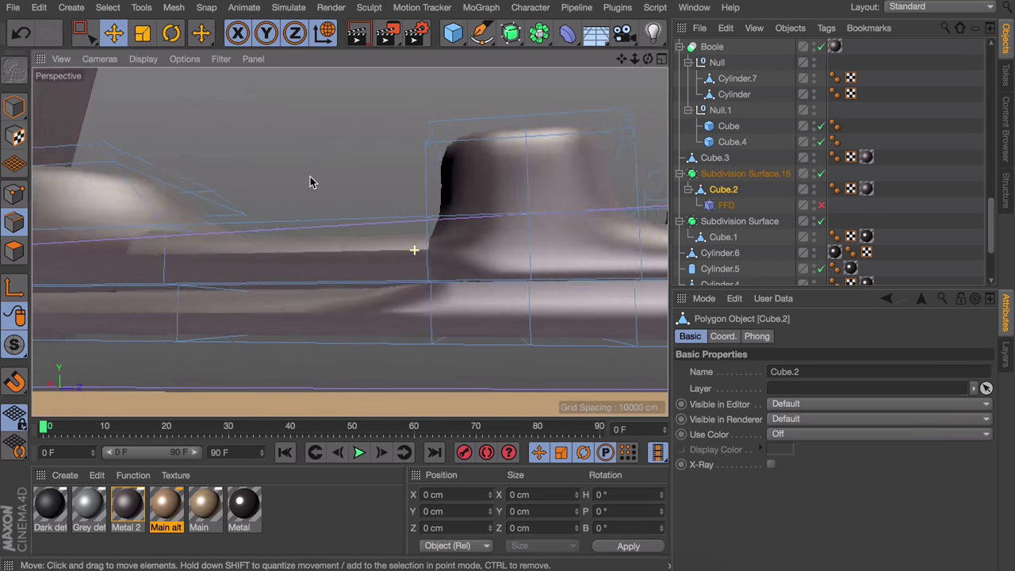
Turn off the rail's Subdivision Surface and open the floor between the ramped block and the first tooth to expose the interior.
scroll(444, 212, down, 4)
alt+drag(445, 212, 332, 229)
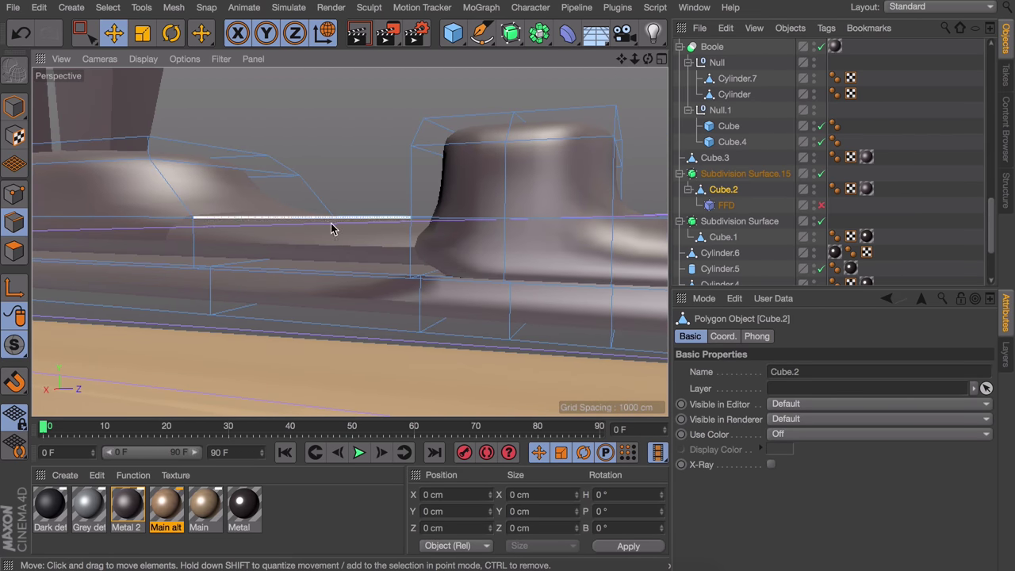
click(821, 173)
scroll(373, 174, up, 6)
alt+drag(276, 225, 4, 193)
alt+drag(533, 242, 368, 250)
alt+drag(410, 323, 336, 301)
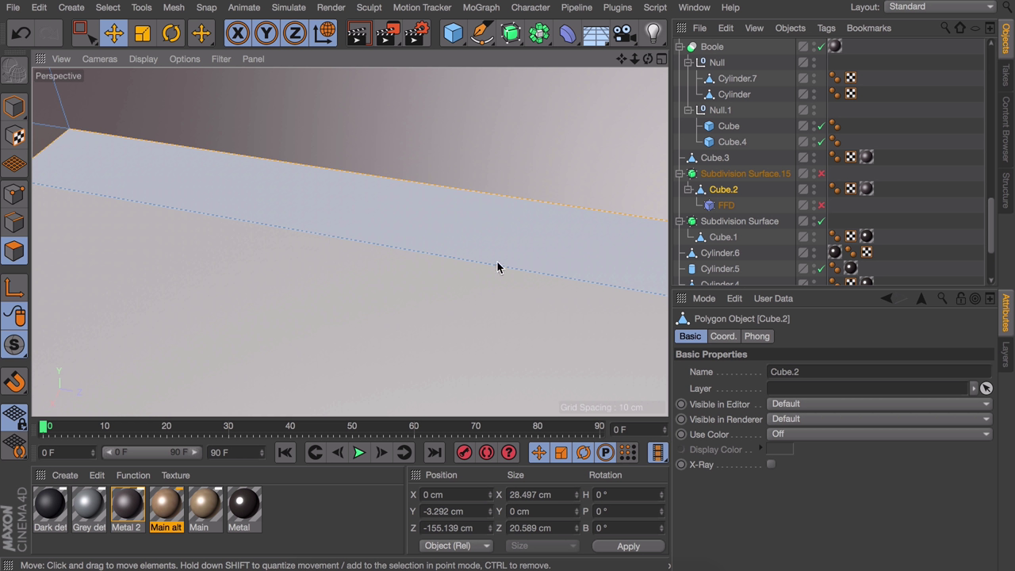
scroll(413, 261, down, 5)
alt+drag(415, 261, 403, 354)
alt+drag(399, 394, 419, 335)
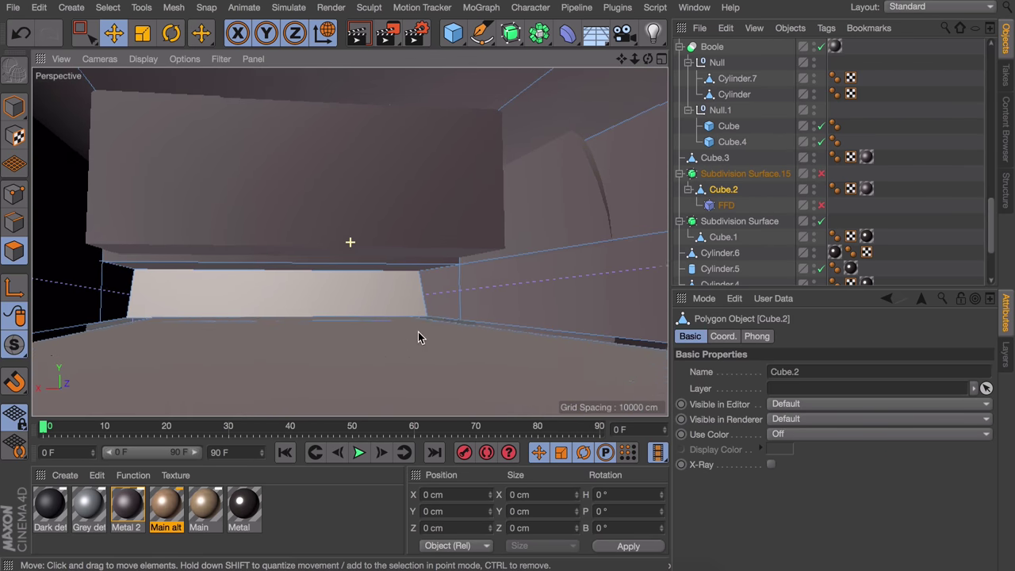
alt+drag(358, 361, 291, 307)
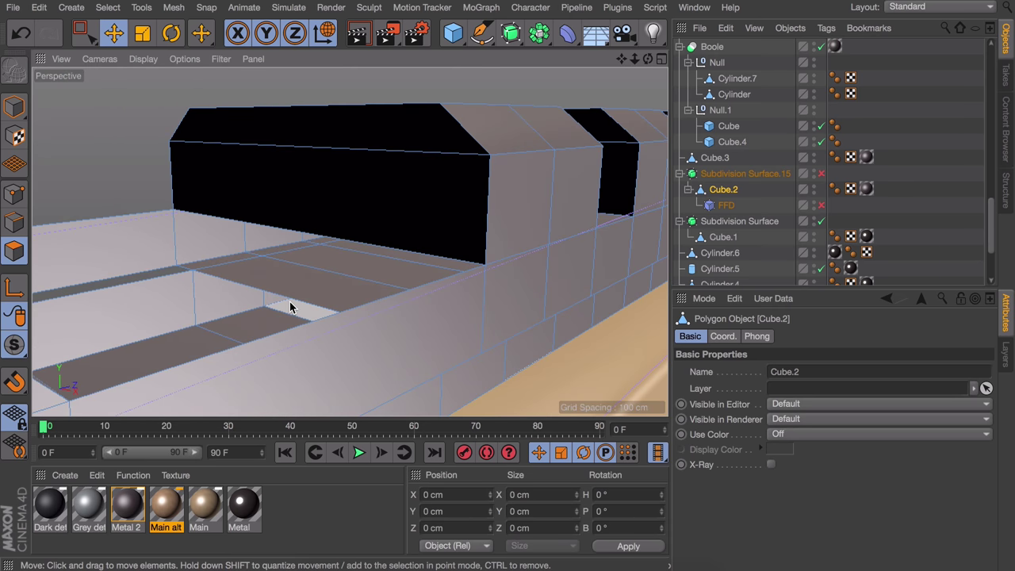
Select the crosswise edges along the rail's inner floor with Live Selection and remove them.
right_click(300, 263)
click(238, 59)
alt+drag(154, 283, 515, 290)
scroll(515, 290, up, 3)
drag(477, 215, 467, 267)
scroll(464, 277, down, 5)
drag(80, 32, 161, 55)
scroll(417, 201, up, 5)
scroll(457, 249, up, 4)
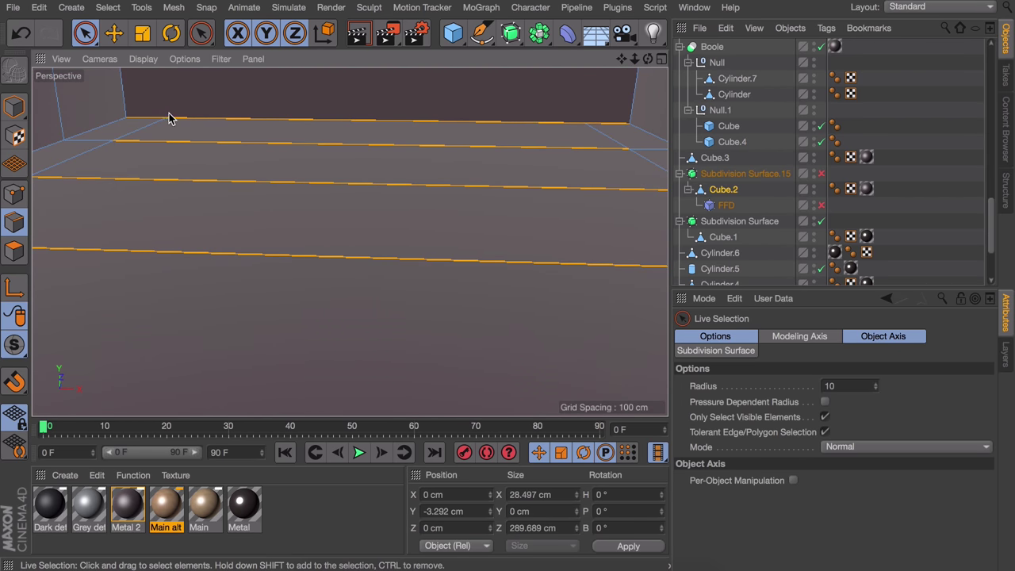
scroll(437, 324, down, 8)
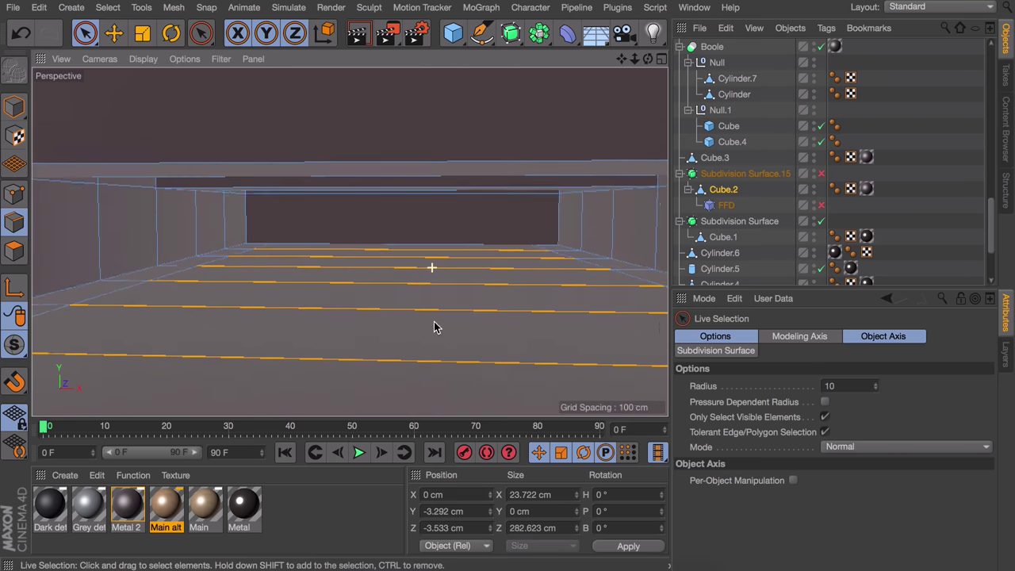
scroll(390, 315, up, 6)
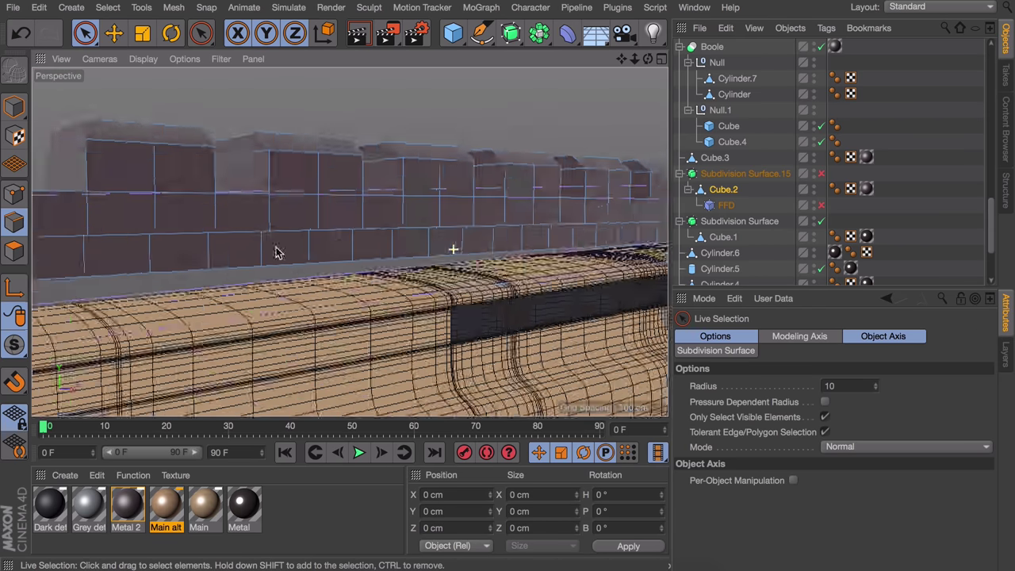
Bridge the side edges to fill the open floor between the ramped block and the first tooth.
alt+drag(452, 249, 468, 222)
right_click(473, 215)
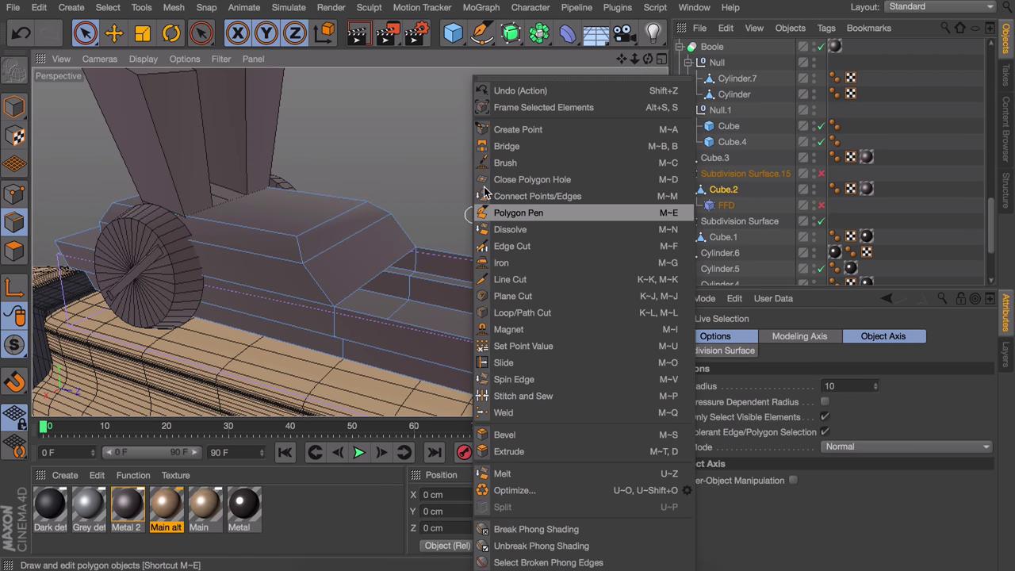
click(500, 148)
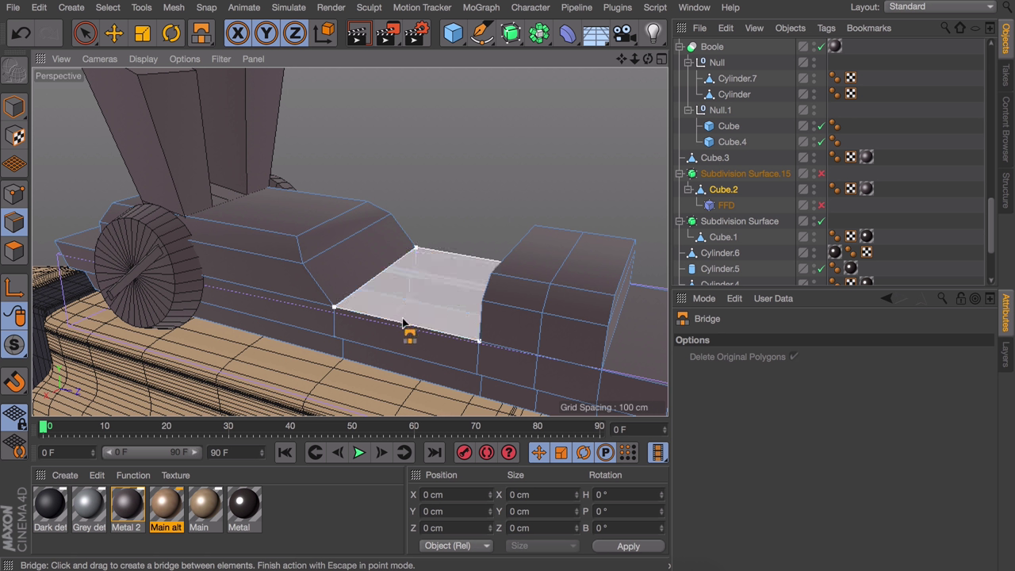
alt+drag(400, 325, 649, 208)
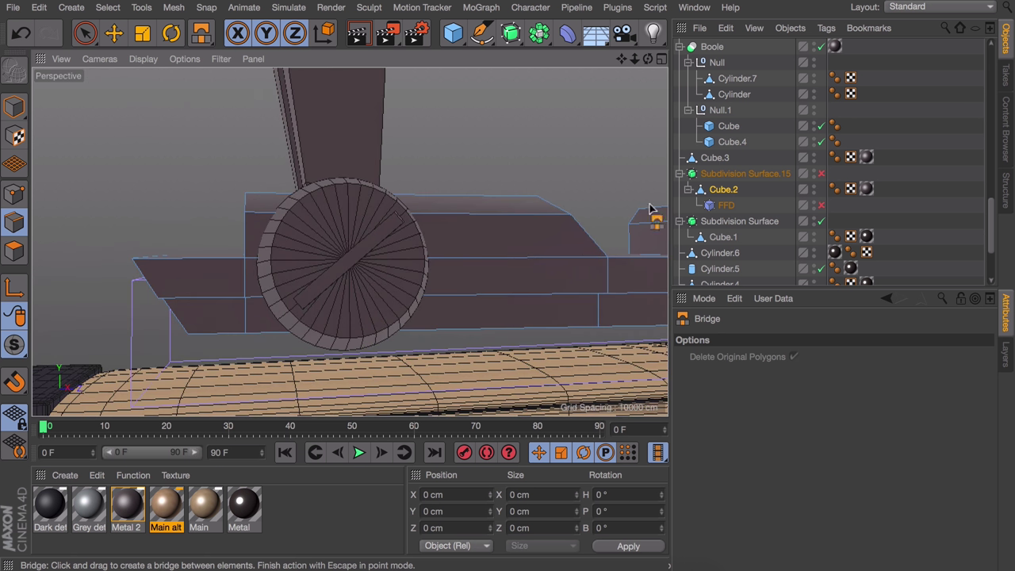
alt+drag(555, 267, 288, 244)
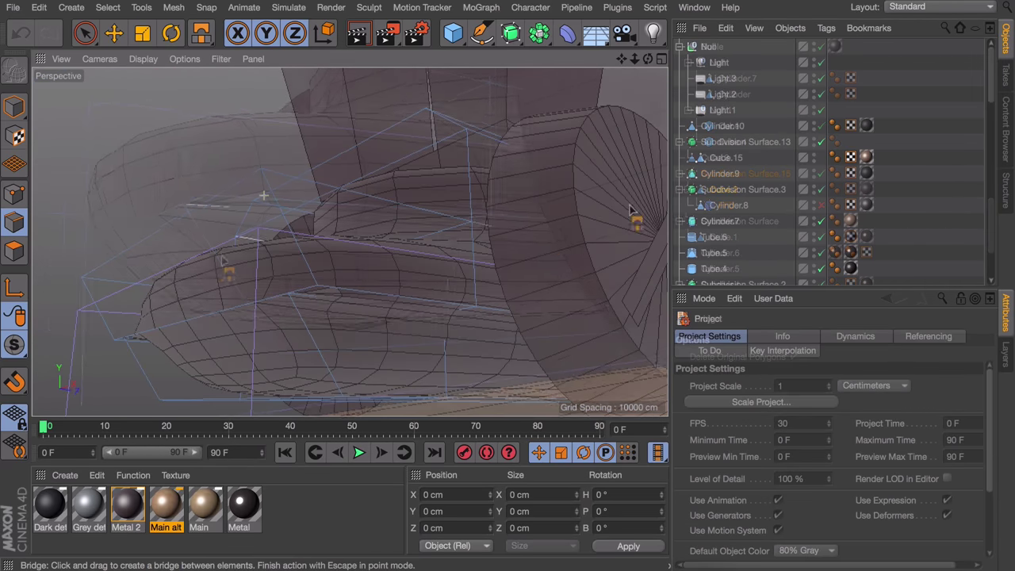
Cap the rail's open end beneath the sight using Close Polygon Hole.
key(e)
alt+drag(222, 318, 250, 341)
key(ctrl+z)
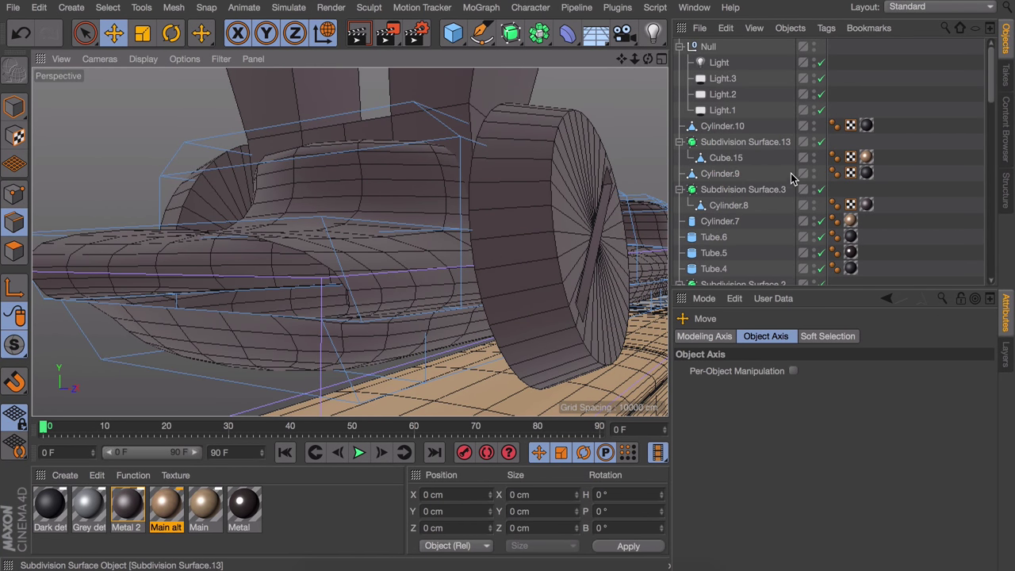
key(s)
scroll(254, 242, up, 3)
alt+drag(253, 242, 293, 293)
right_click(335, 212)
click(348, 181)
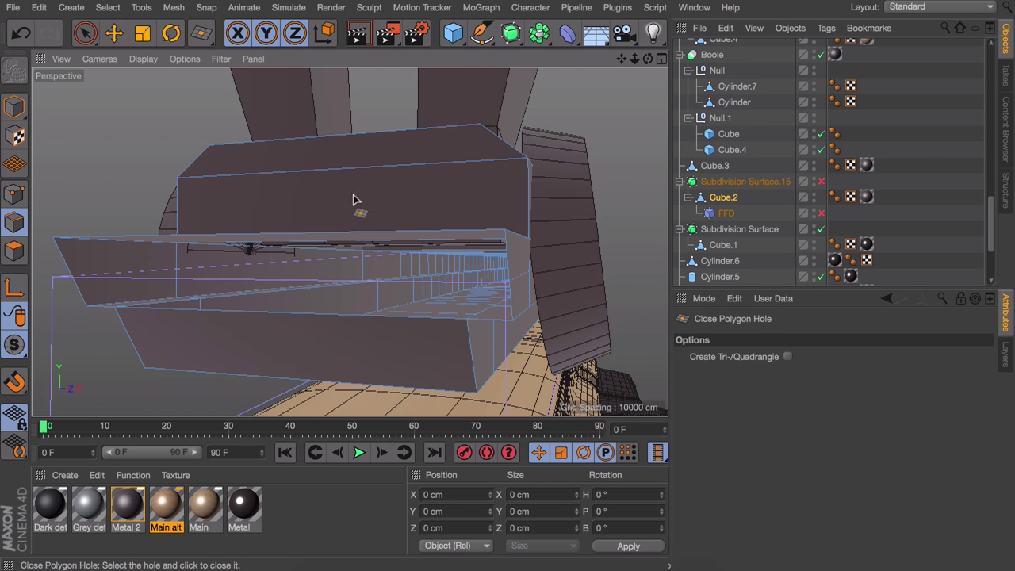
click(336, 229)
alt+drag(420, 315, 400, 258)
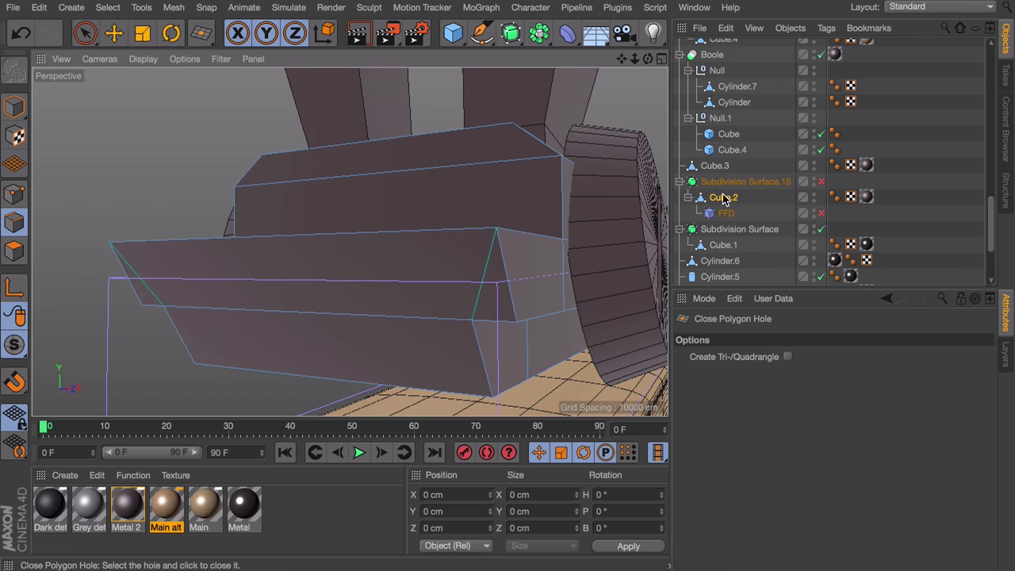
Enable the rail's Subdivision Surface and loop-cut its side lengthwise below the teeth at 20.694% offset.
click(821, 184)
alt+drag(261, 248, 332, 252)
key(k)
key(l)
alt+drag(409, 288, 313, 271)
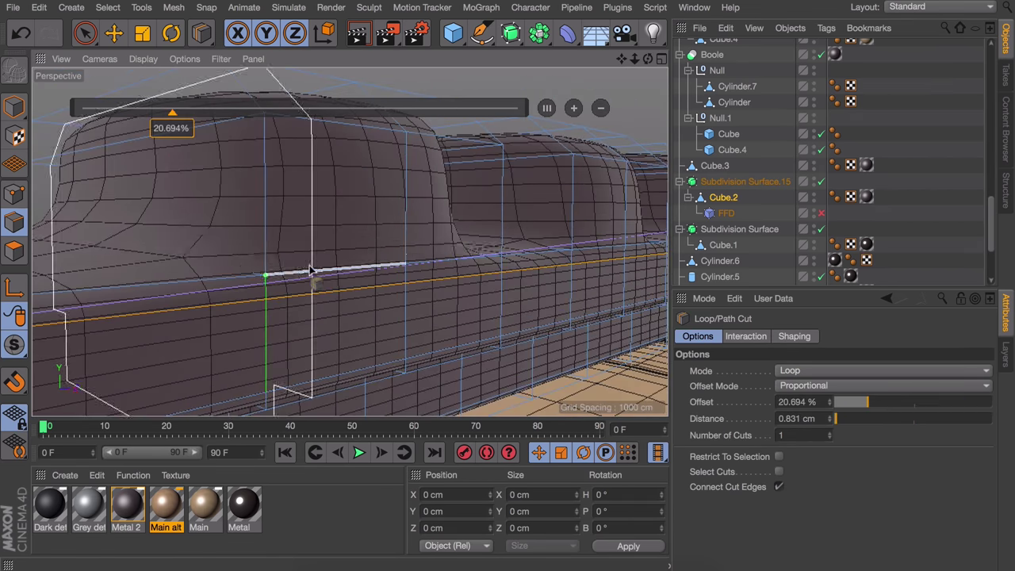
alt+drag(573, 237, 449, 272)
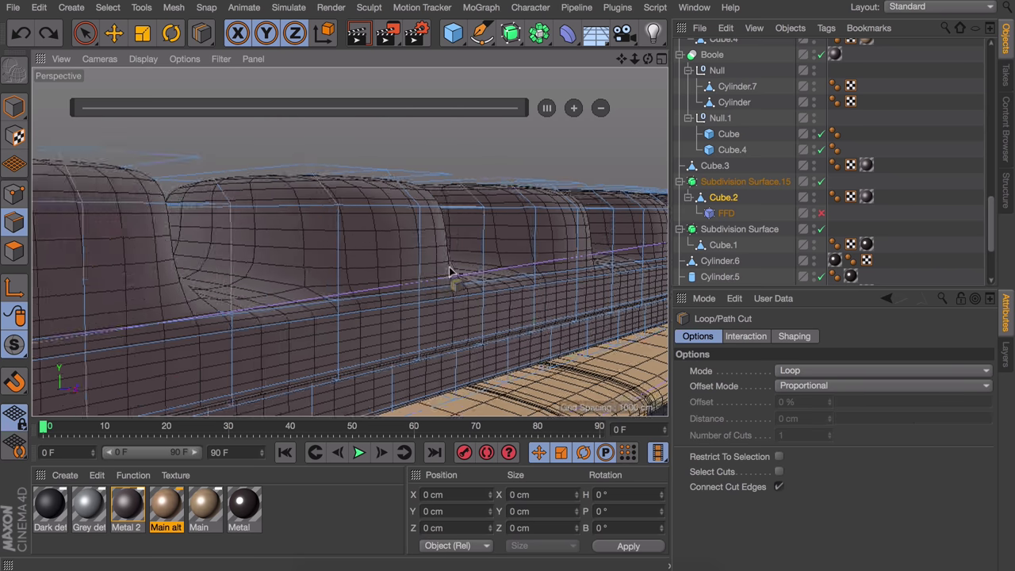
middle_click(449, 272)
middle_click(224, 312)
key(k)
key(k)
scroll(225, 312, down, 3)
alt+middle_drag(158, 278, 56, 230)
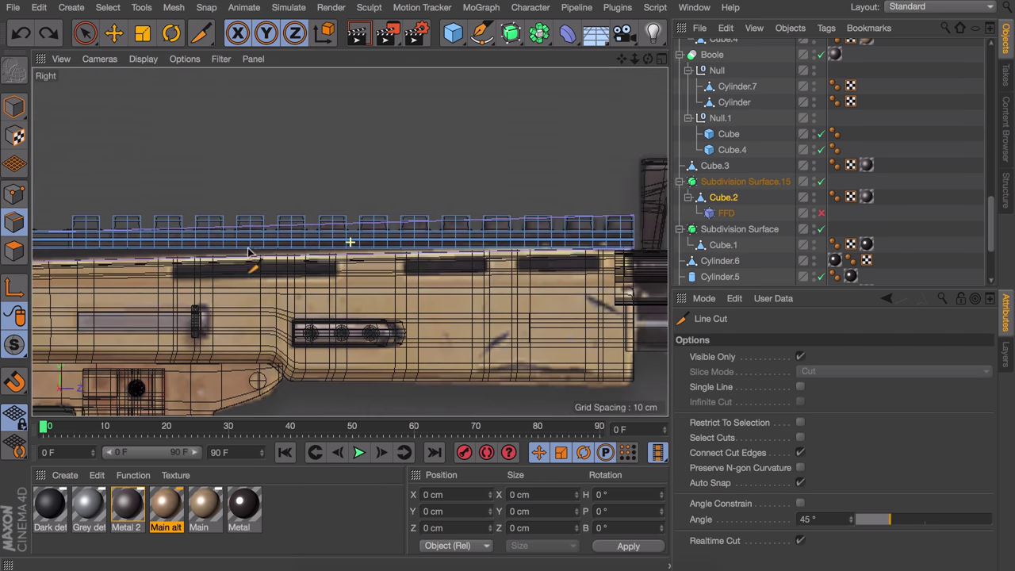
middle_click(218, 227)
middle_click(302, 246)
key(F5)
key(u)
key(l)
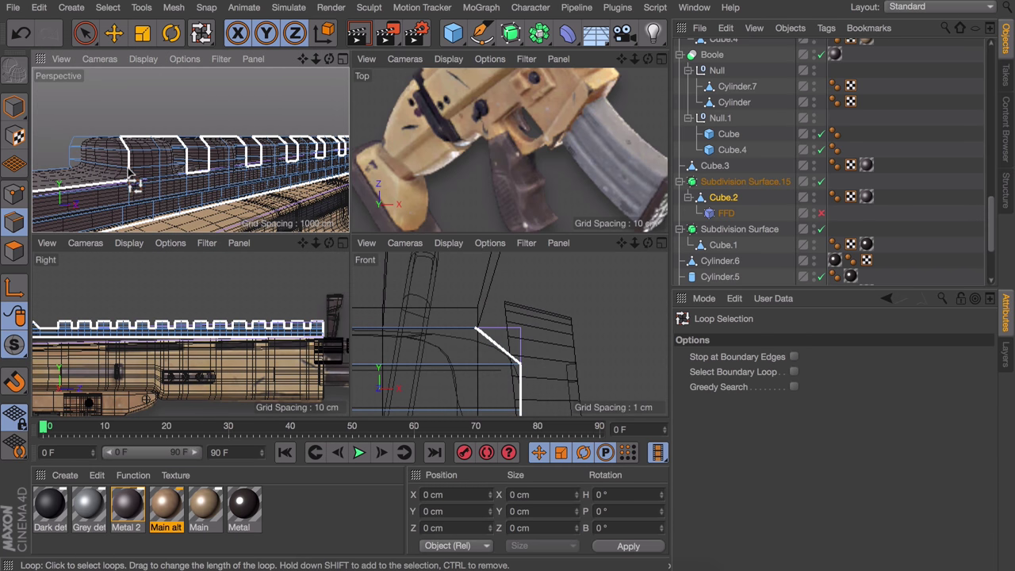
key(e)
key(k)
key(k)
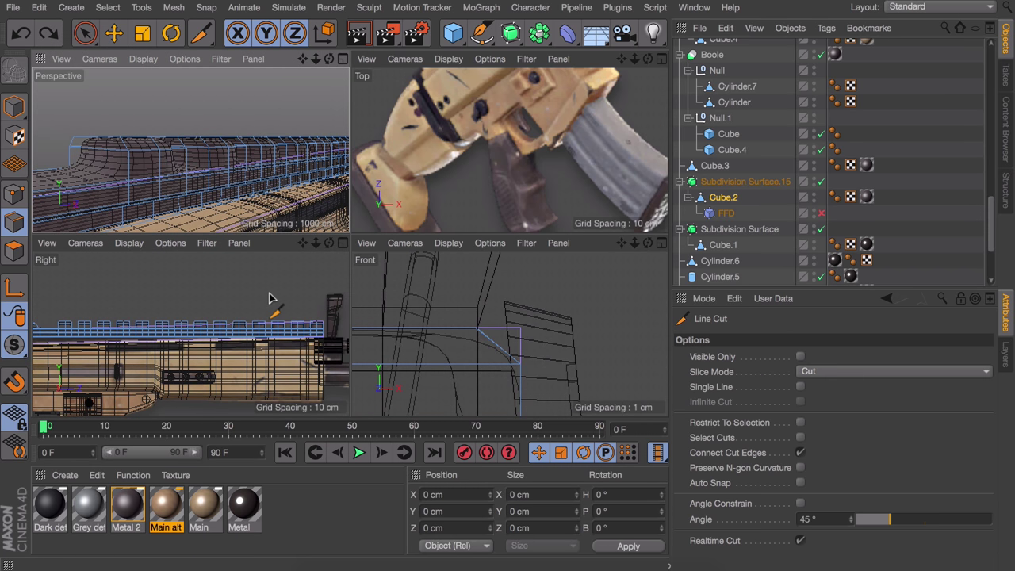
middle_click(272, 294)
key(ctrl+Tab)
middle_click(336, 221)
middle_click(336, 221)
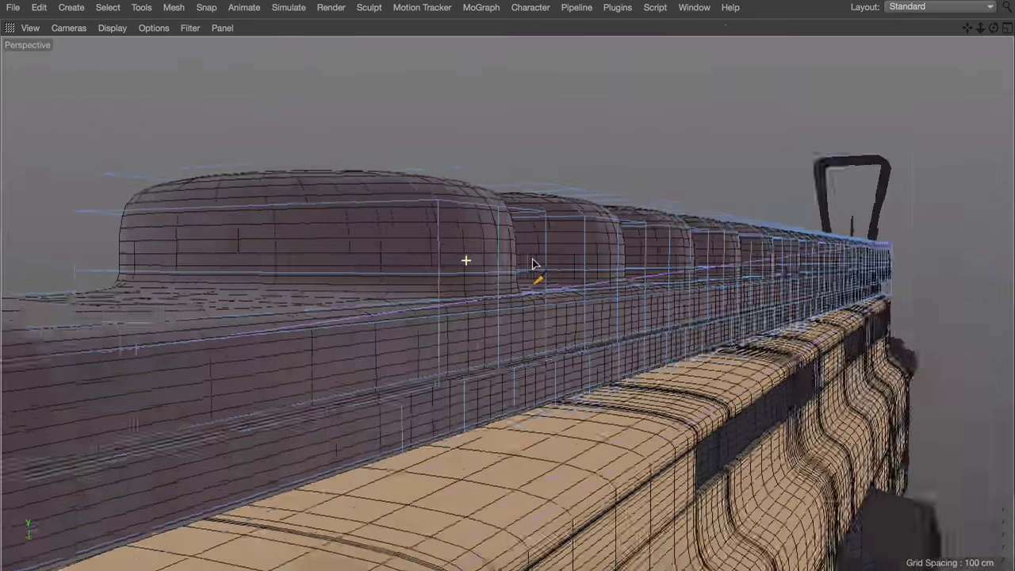
key(ctrl+Tab)
Add supporting loop cuts across the rail's teeth and notches close to their vertical edges, including offsets of 20.513% and 88.749%.
key(k)
key(l)
scroll(256, 227, up, 5)
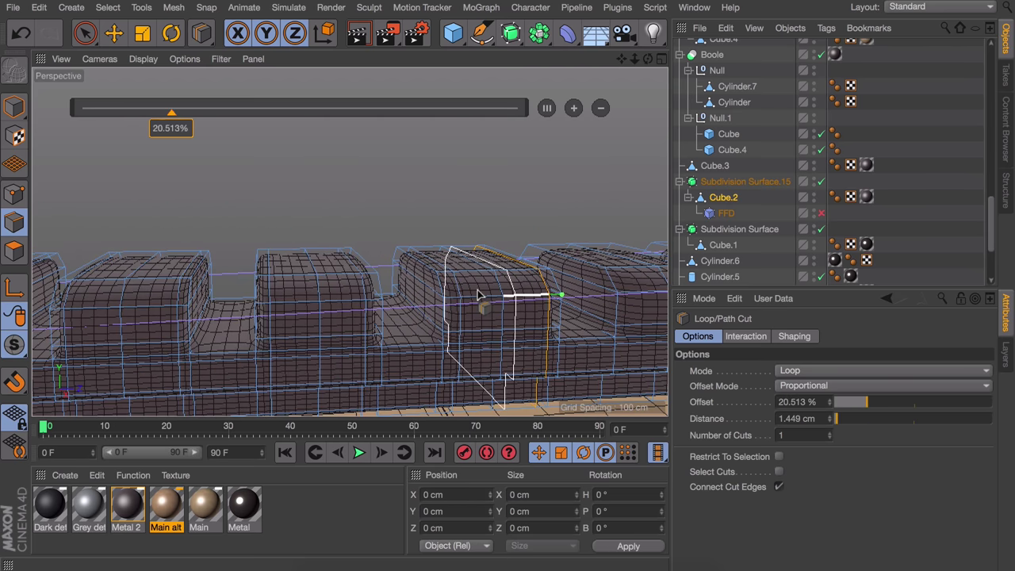
scroll(318, 300, down, 2)
scroll(312, 315, down, 2)
alt+drag(503, 299, 150, 313)
alt+drag(166, 364, 404, 351)
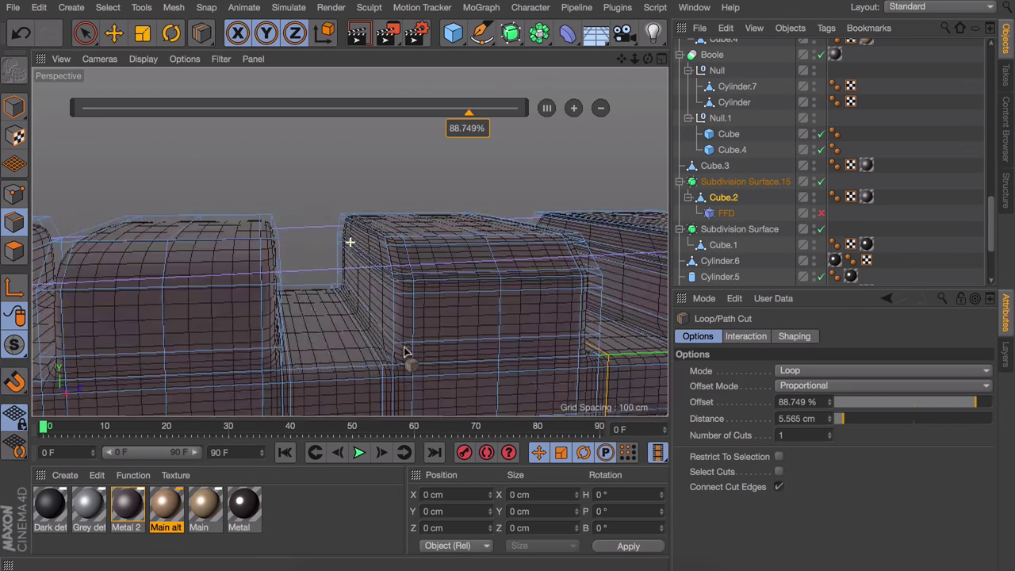
Loop-cut the teeth lengthwise below their upper side edge at 14.279% offset and re-enable the rail's FFD deformer.
alt+drag(327, 269, 354, 228)
alt+drag(94, 373, 256, 344)
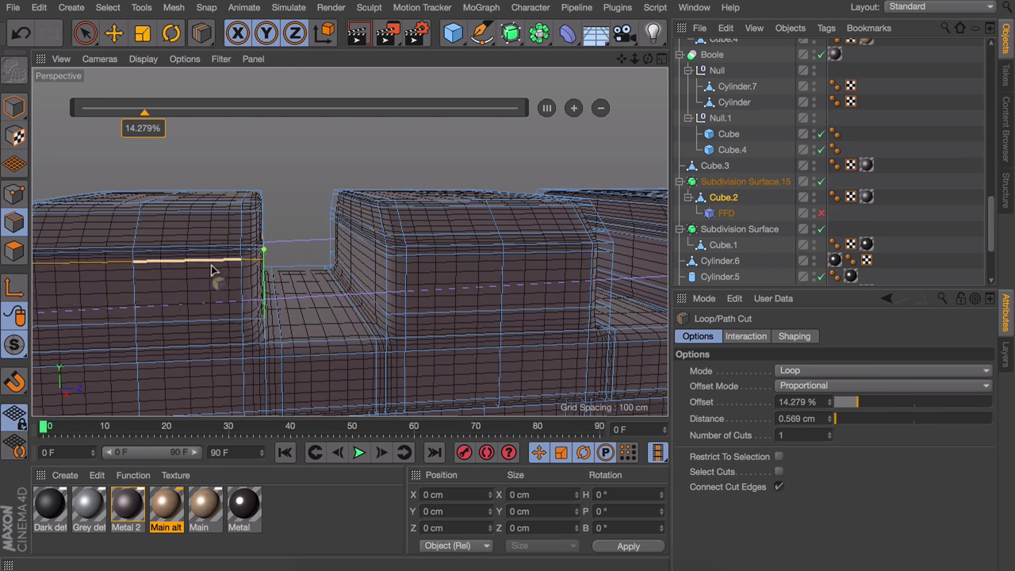
alt+drag(212, 270, 396, 285)
alt+drag(256, 208, 316, 375)
alt+drag(294, 247, 179, 265)
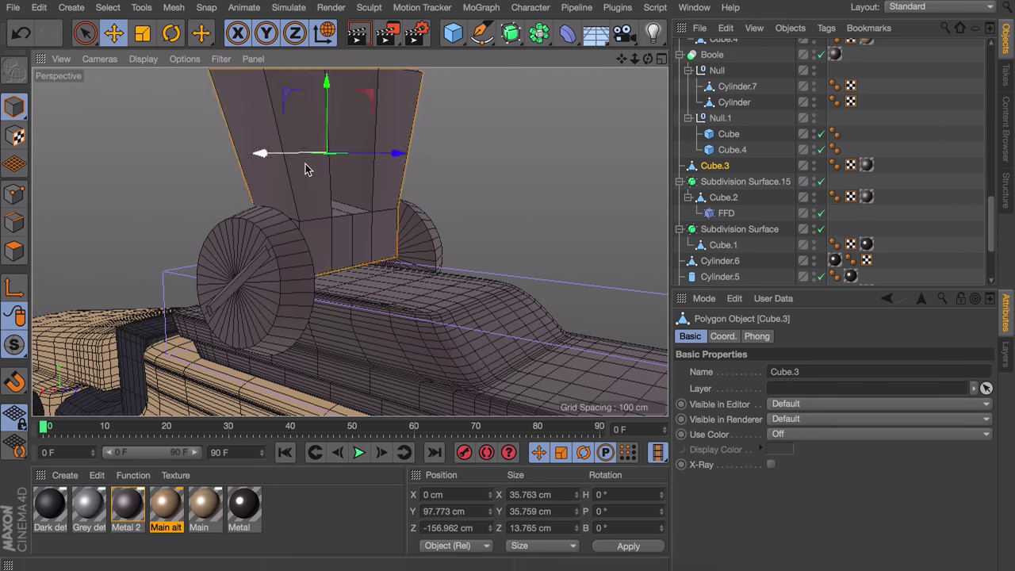
Put the flared sight block in a Subdivision Surface and render the whole rifle in the viewport.
alt+drag(306, 163, 251, 286)
click(251, 286)
click(151, 261)
click(150, 261)
ctrl+click(135, 260)
key(r)
drag(151, 285, 163, 274)
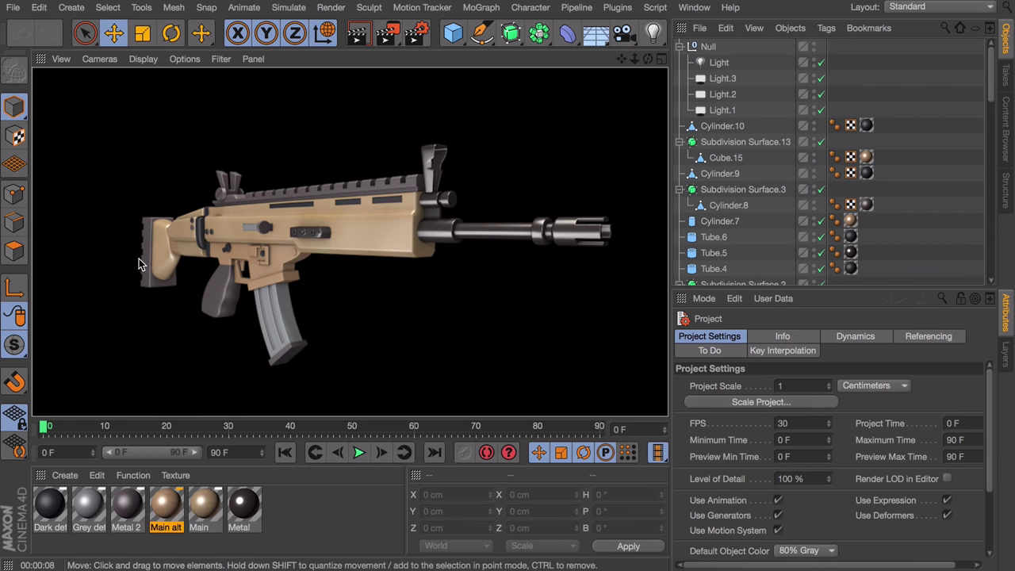
Select the top polygons of the ribbed butt pad at the rear of the stock and move them upward.
click(147, 231)
scroll(150, 233, up, 5)
alt+drag(195, 121, 199, 151)
scroll(793, 206, down, 10)
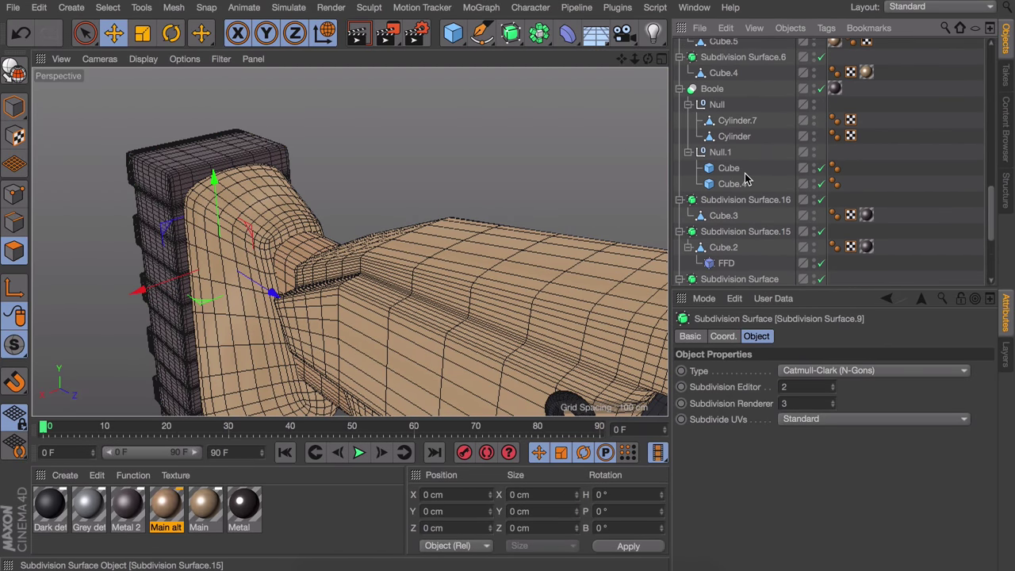
click(723, 77)
click(170, 148)
drag(201, 102, 202, 83)
middle_click(356, 157)
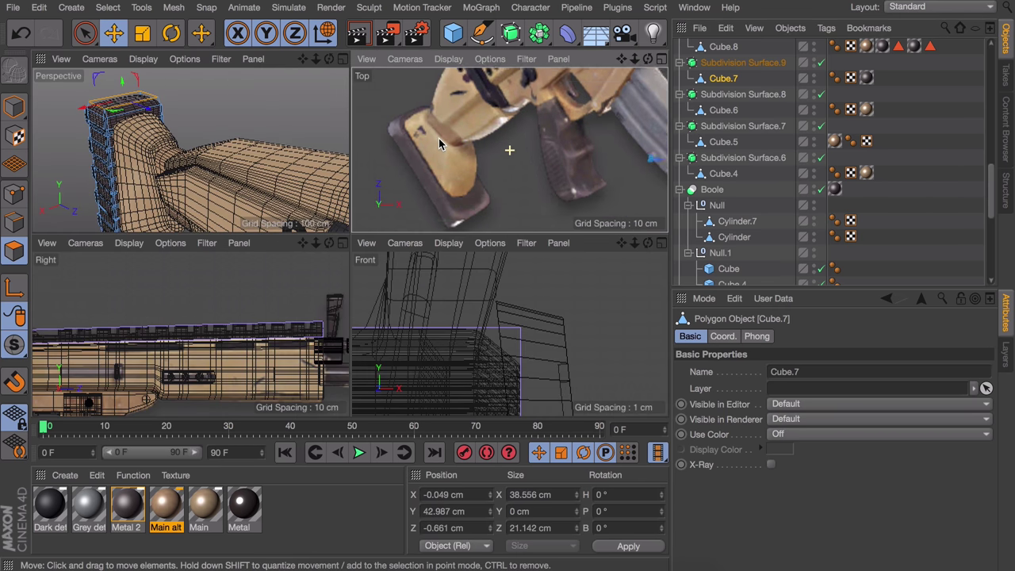
mouse_move(158, 151)
alt+mouse_down()
mouse_move(124, 192)
mouse_move(169, 159)
mouse_move(159, 167)
alt+mouse_up()
key(t)
click(150, 187)
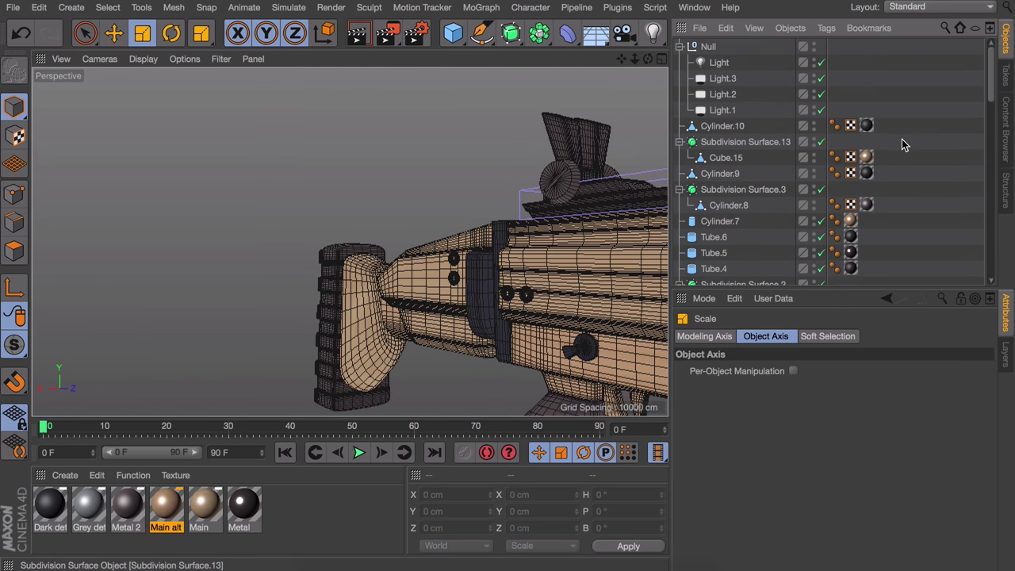
Add a camera with a Normal Lens (50 mm) focal length and frame the whole rifle in a full-screen view.
click(622, 33)
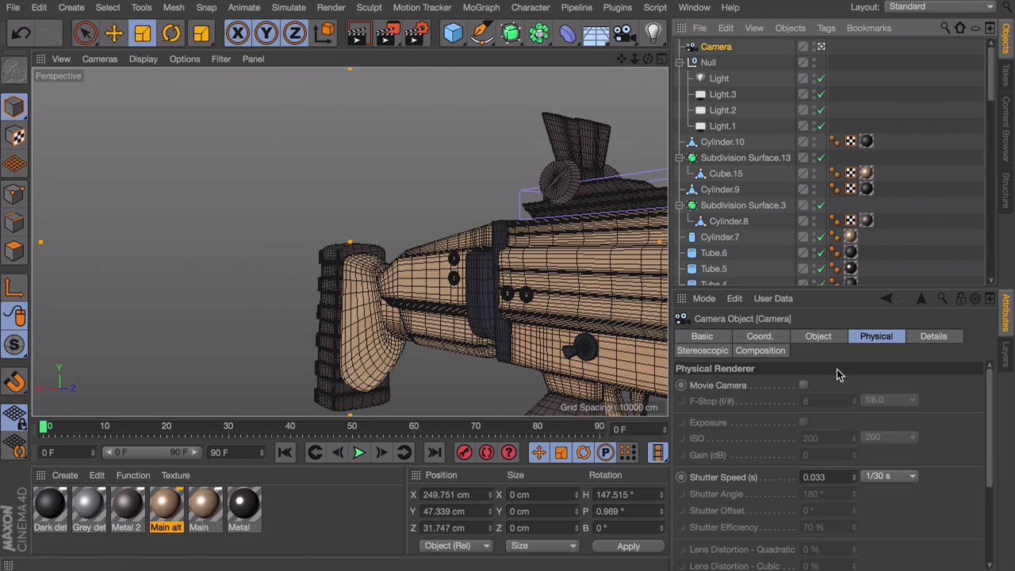
click(817, 335)
scroll(565, 262, up, 2)
scroll(565, 262, down, 5)
alt+drag(216, 254, 248, 238)
scroll(245, 240, down, 2)
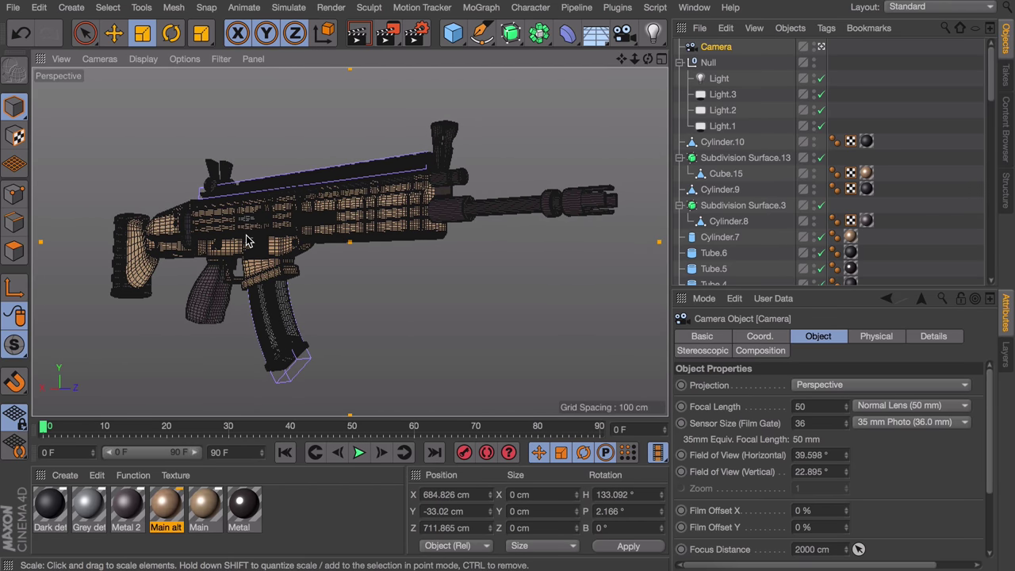
key(ctrl+Tab)
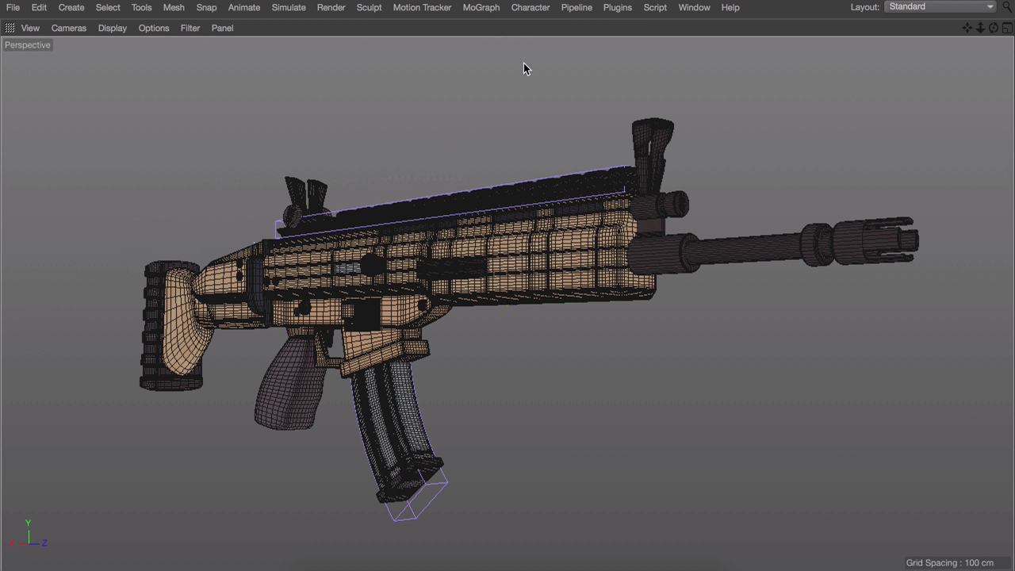